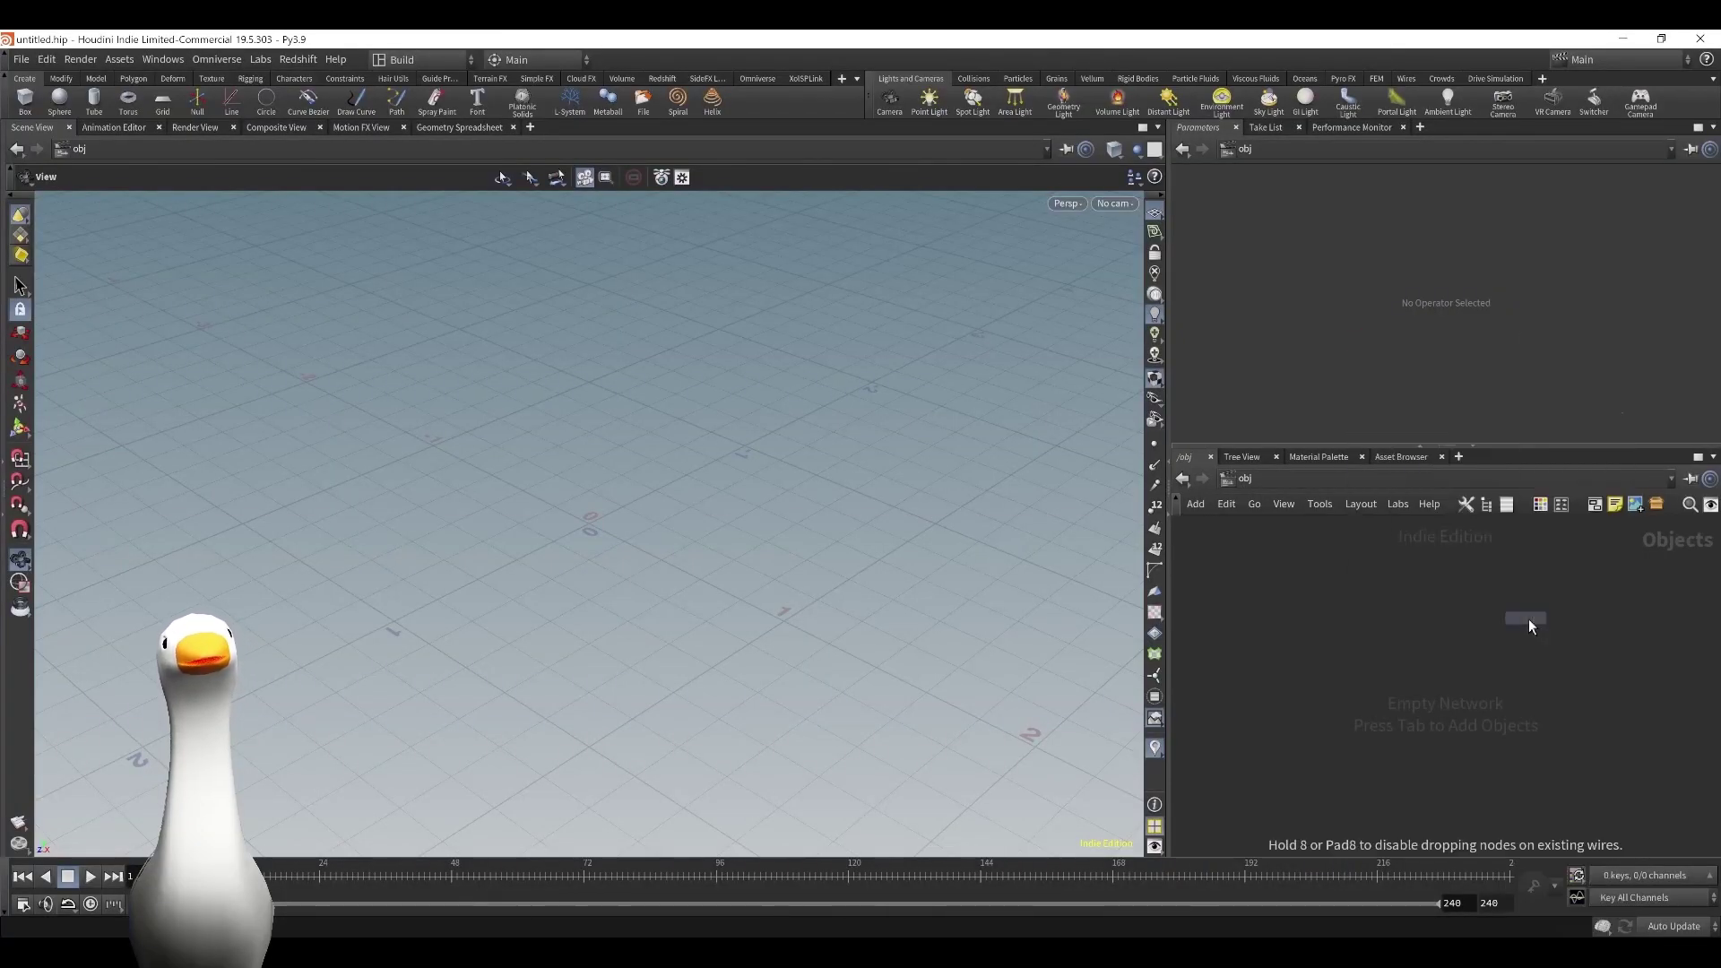
Create a geometry object, enter it and add a Sphere node to its network.
click(1463, 628)
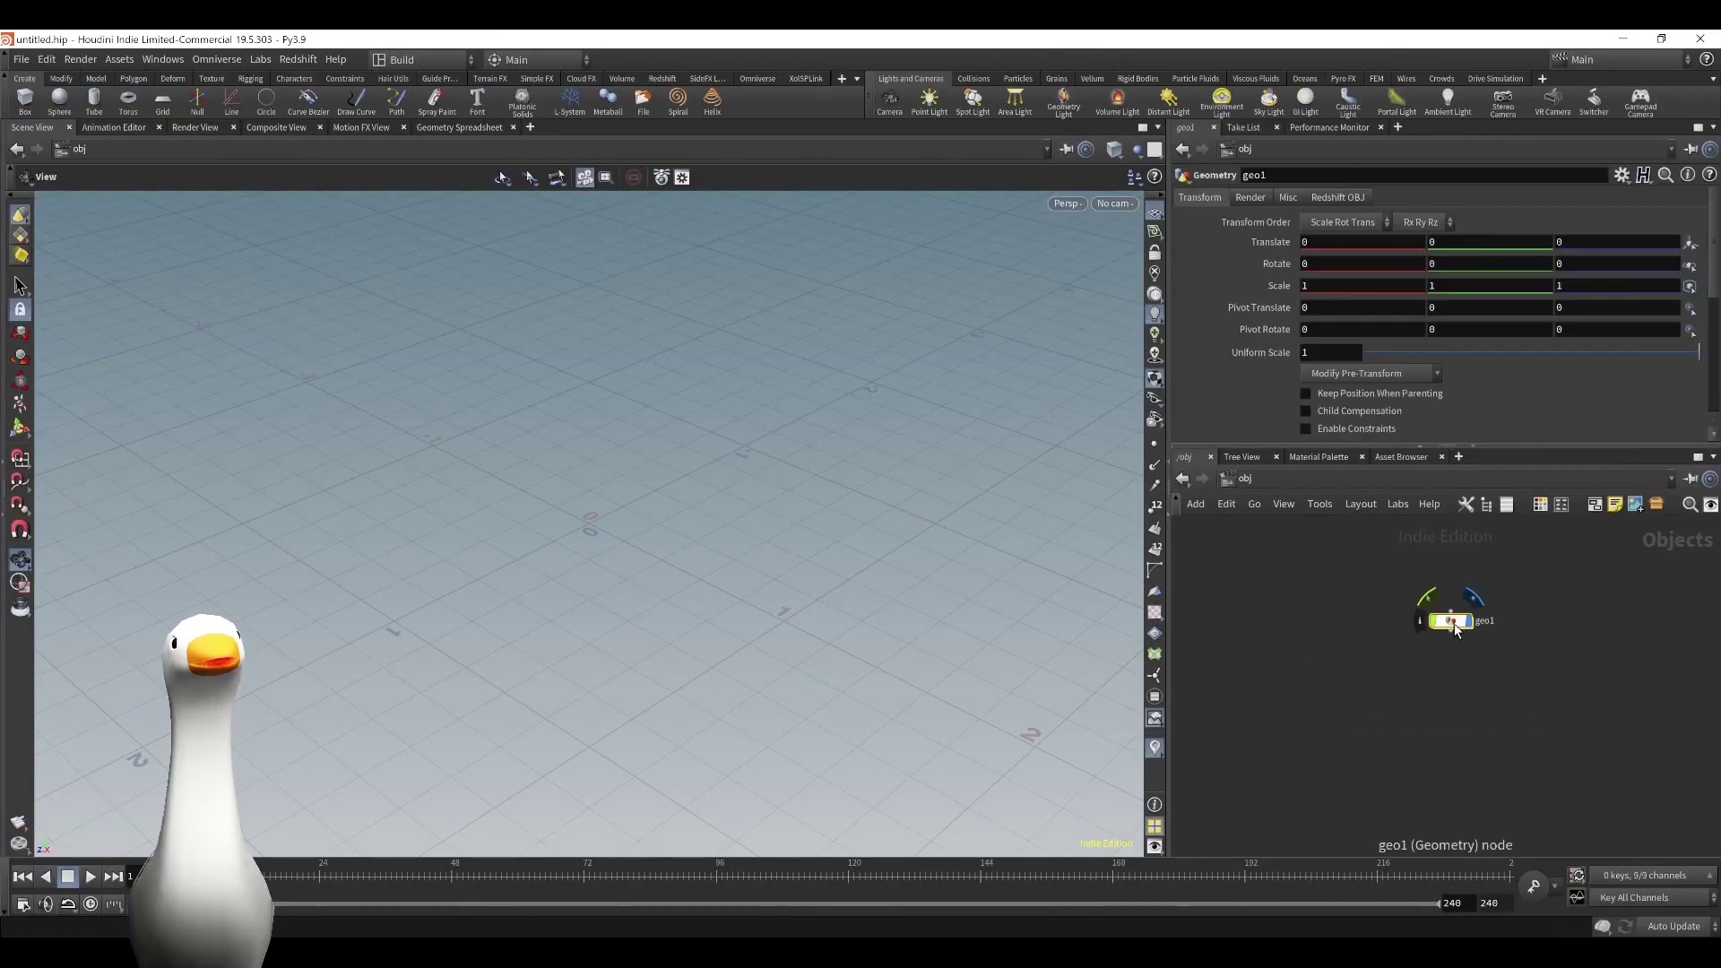
double_click(1453, 622)
key(Tab)
text(sph)
key(Return)
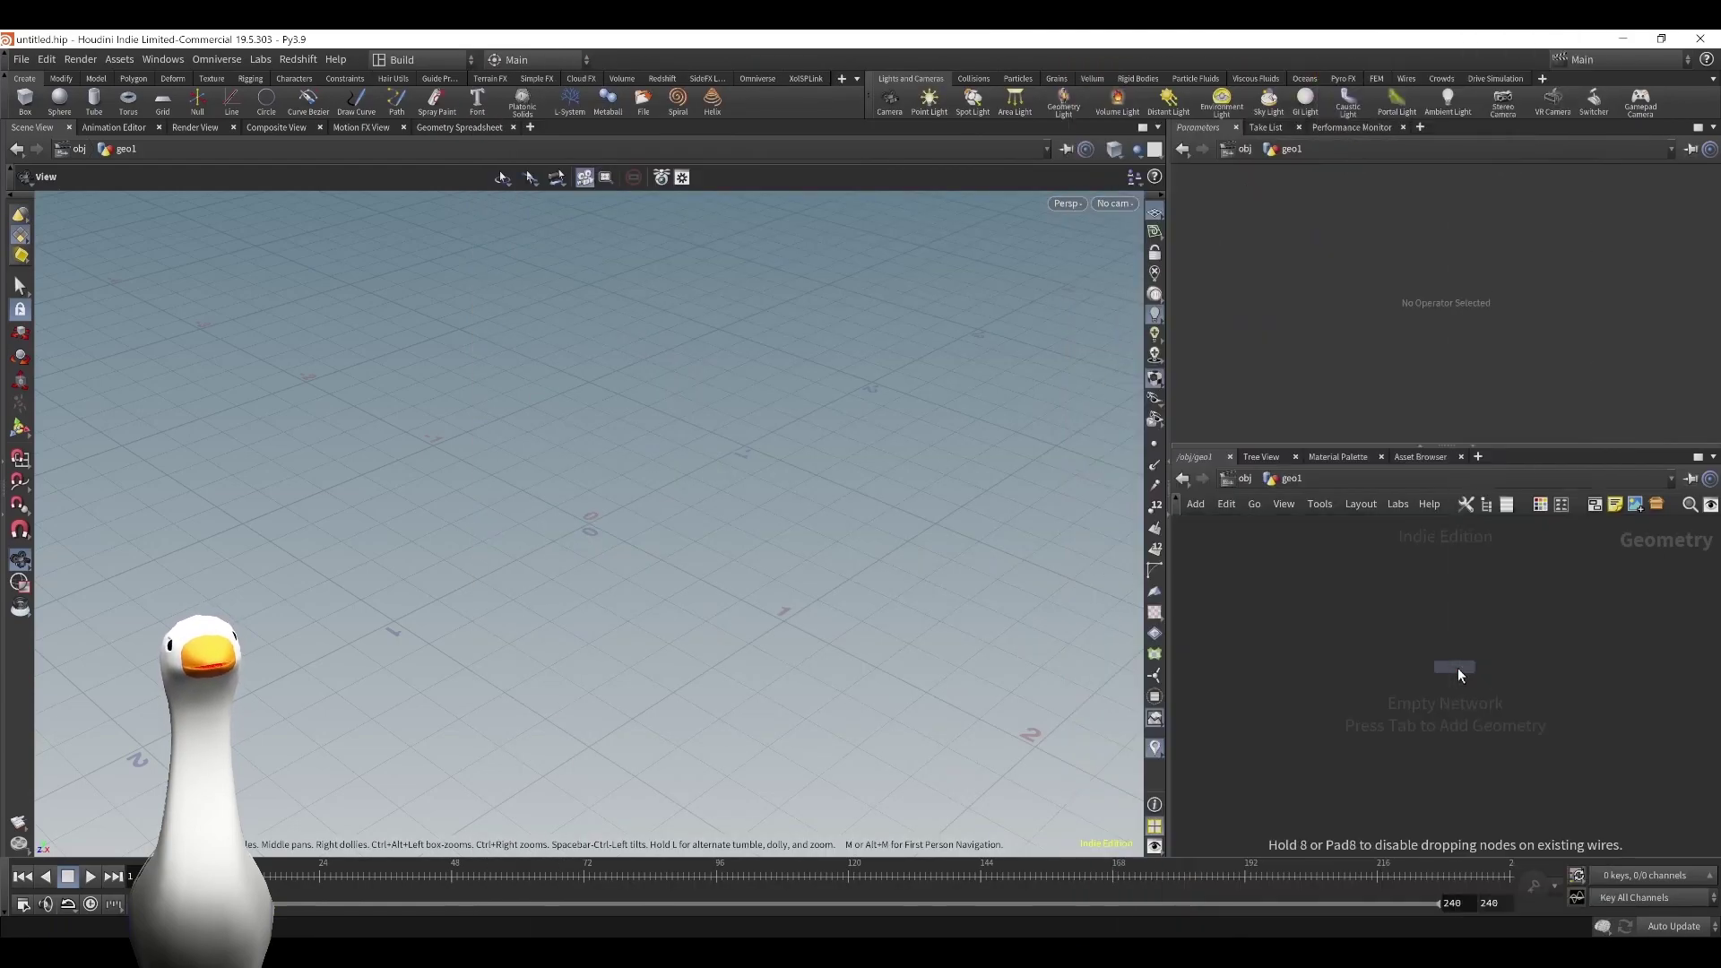
click(1457, 668)
Set the sphere's primitive type to Polygon and its frequency to 8.
click(1344, 199)
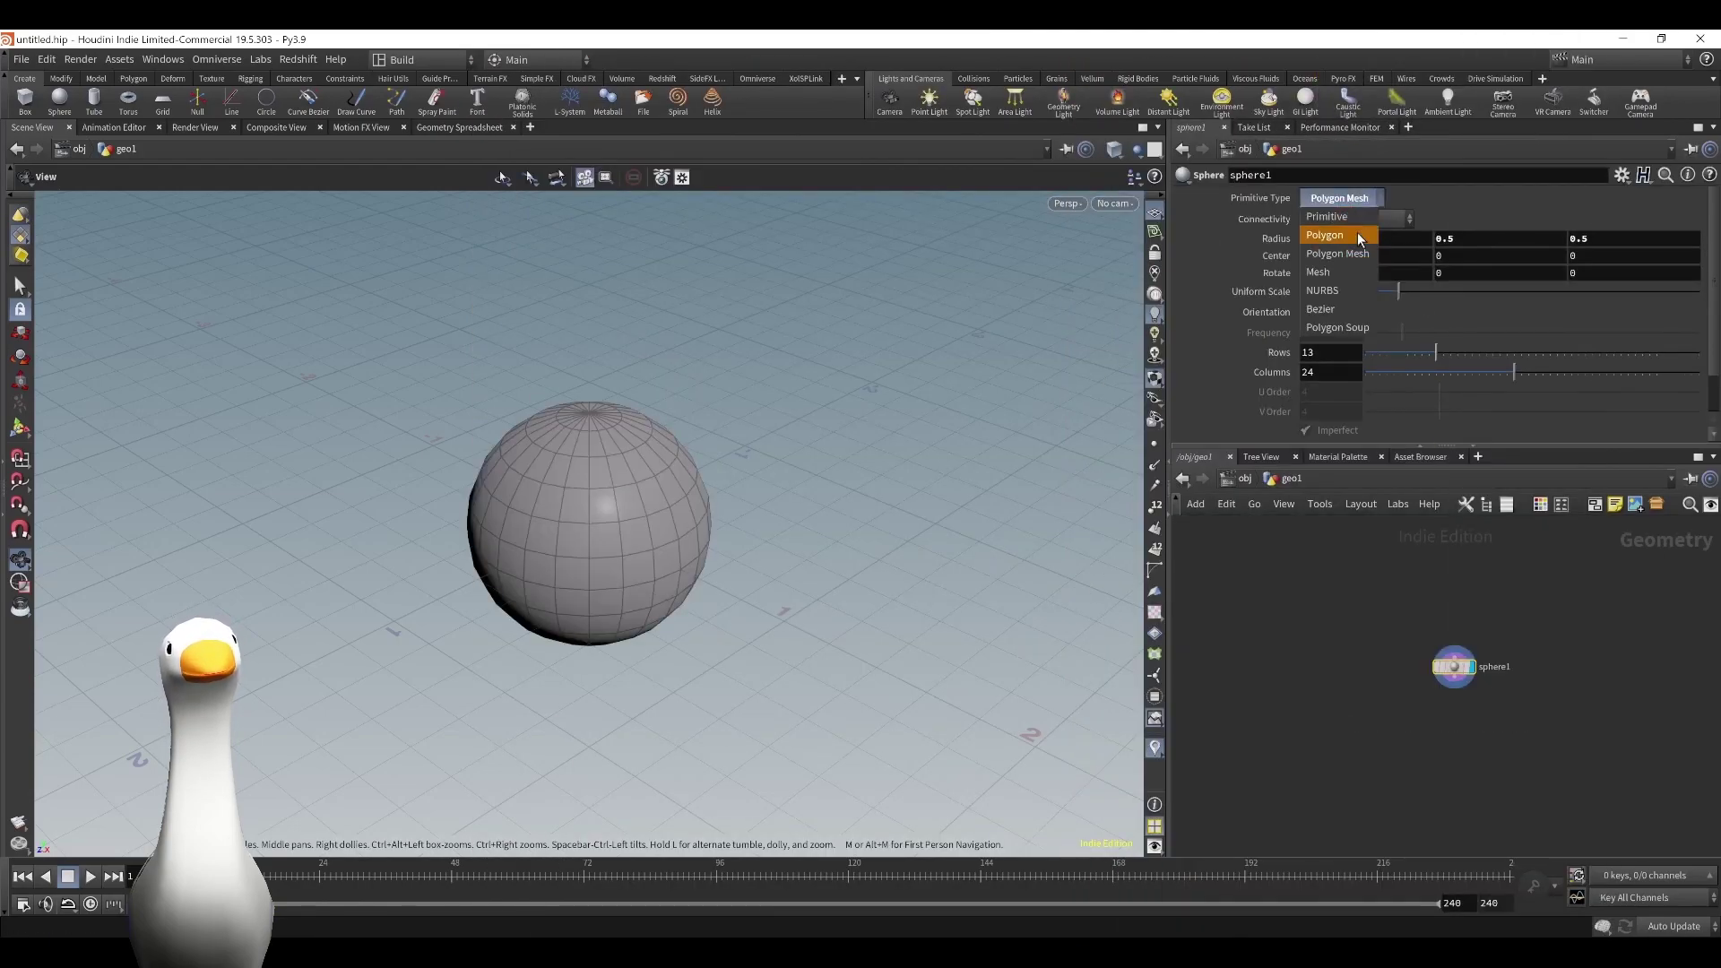
click(1357, 233)
drag(1401, 332, 1624, 333)
Add a Transform node after the sphere and make it the displayed node.
key(Tab)
text(trans)
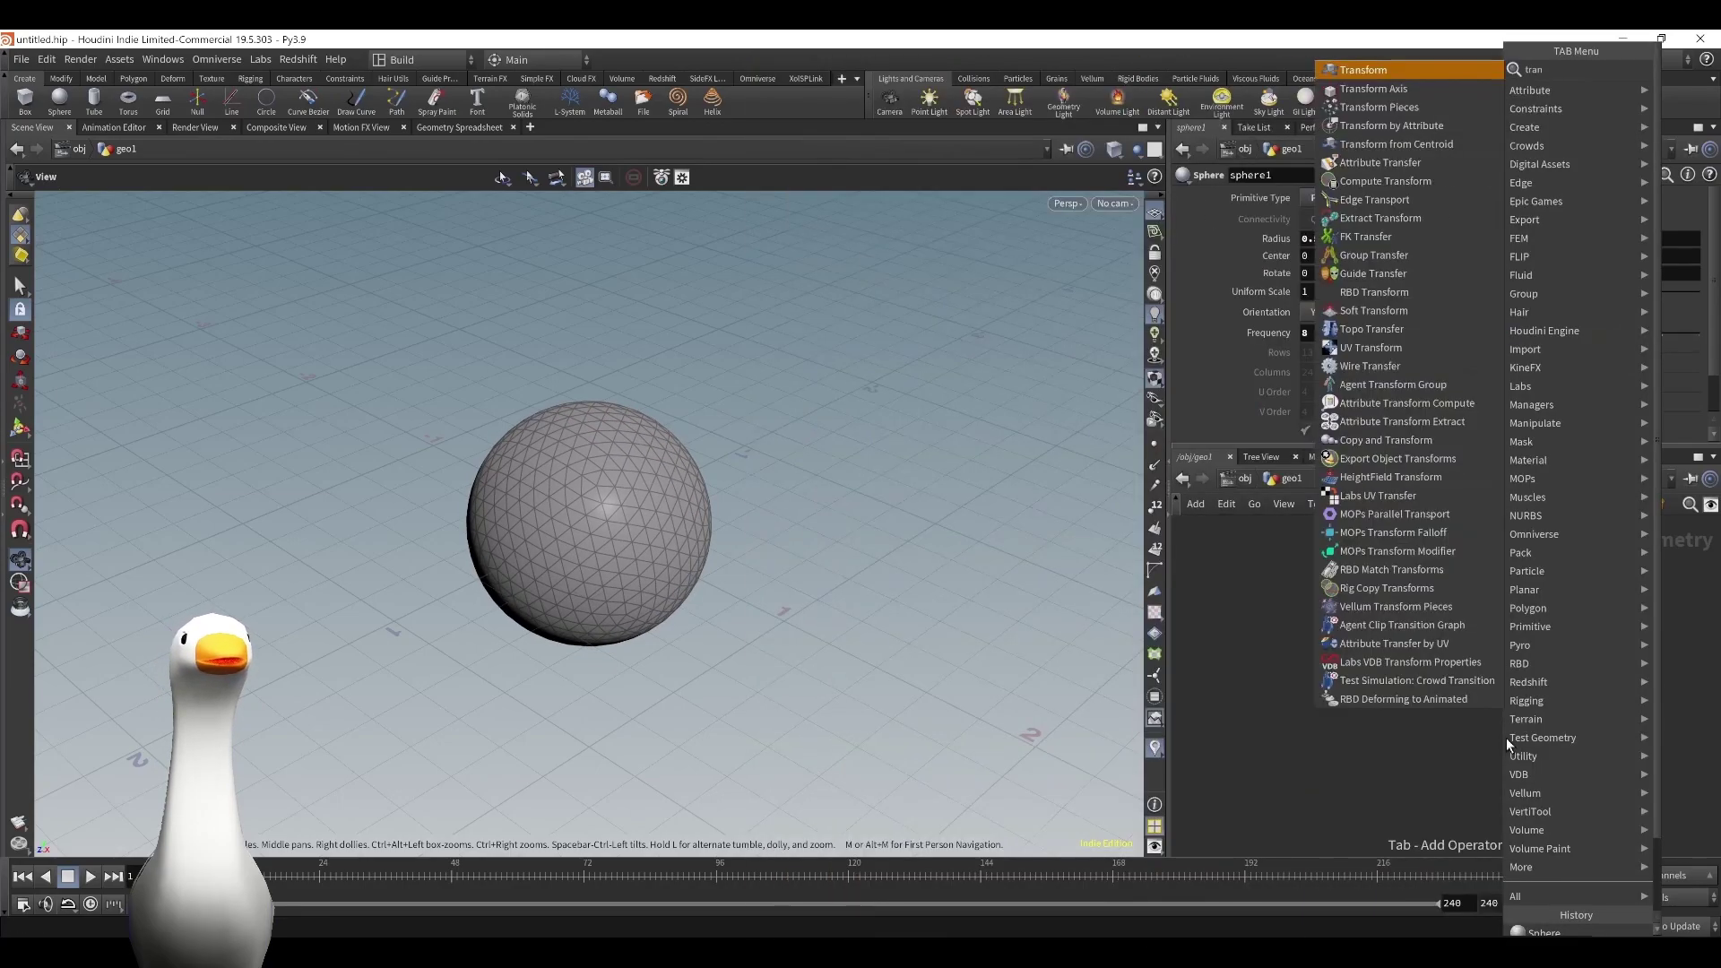
key(Return)
click(1434, 701)
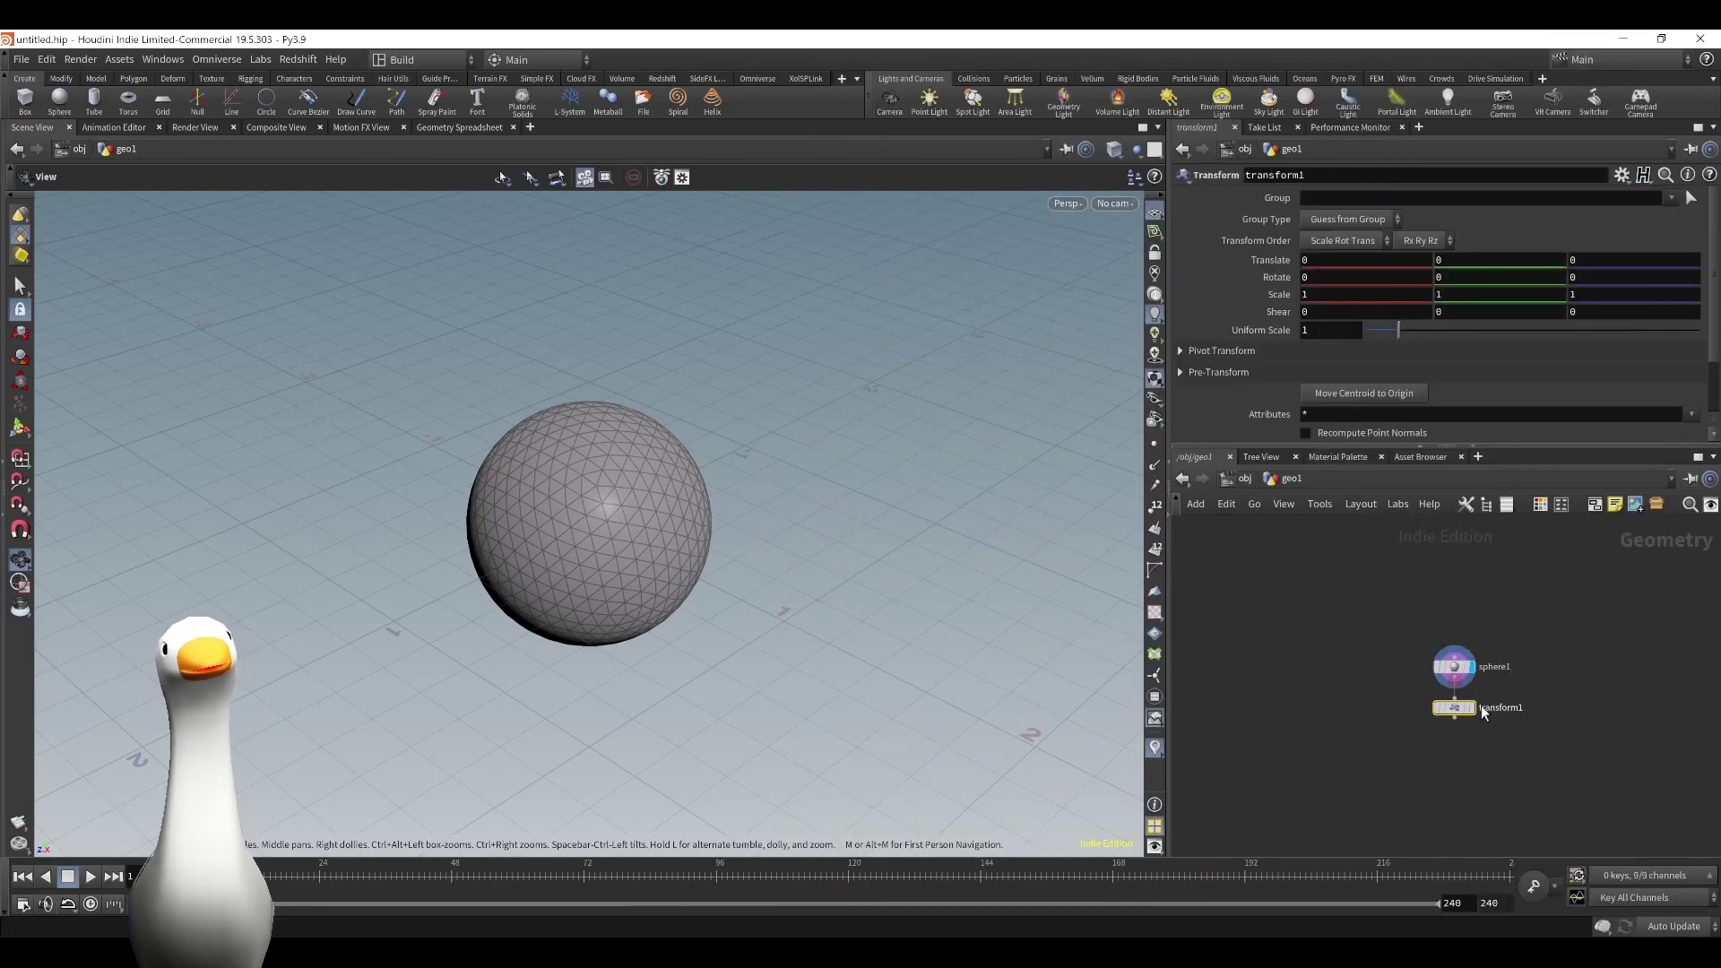
Raise the sphere above the ground by setting the Transform's Y translation to 1.5.
drag(876, 635, 860, 565)
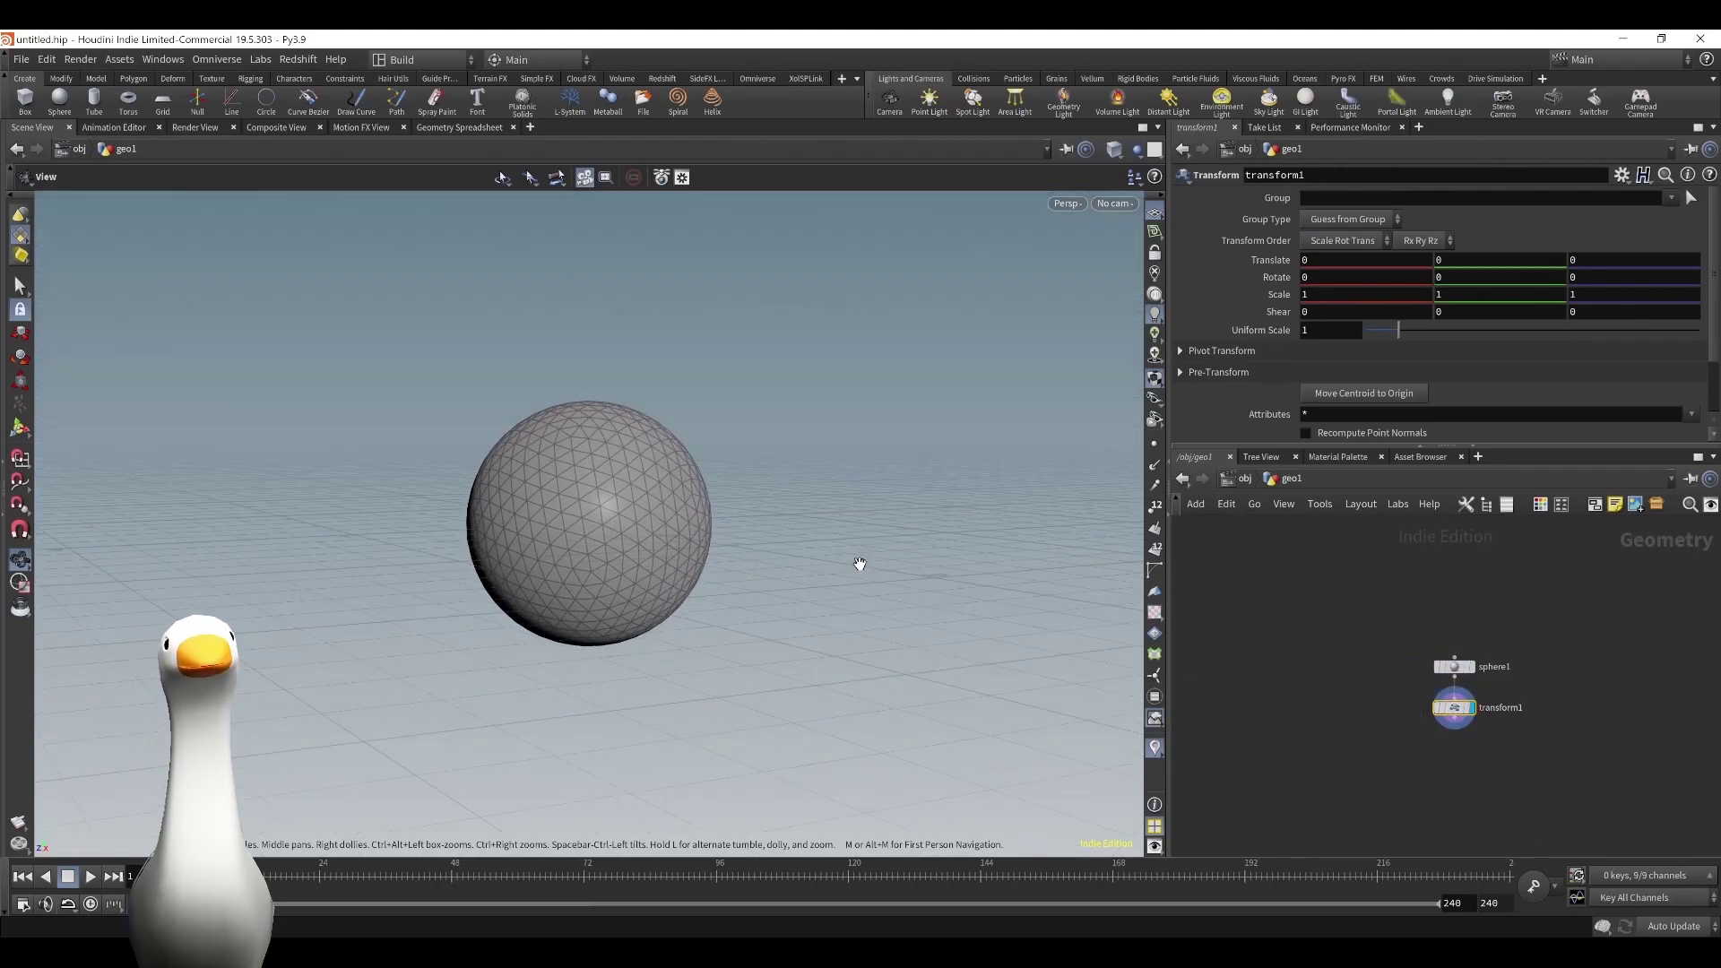
click(1429, 267)
text(1.5)
key(Return)
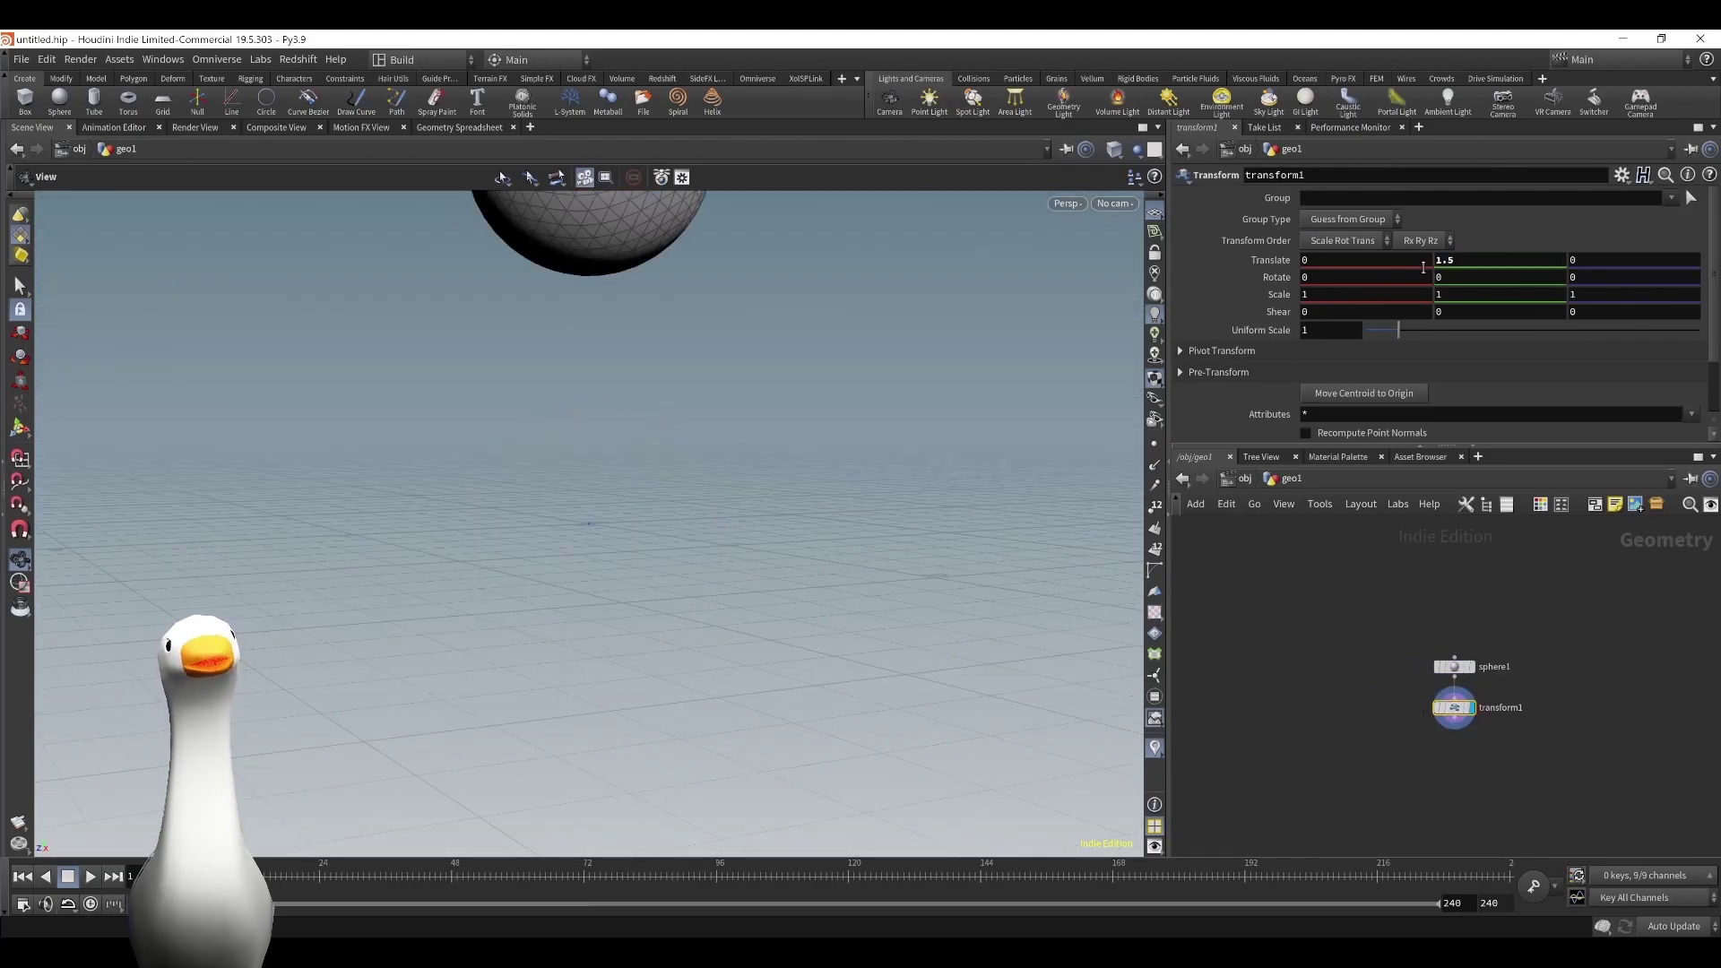
Add a Vellum Configure Balloon setup and wire the Transform's output into its cloth node.
key(Tab)
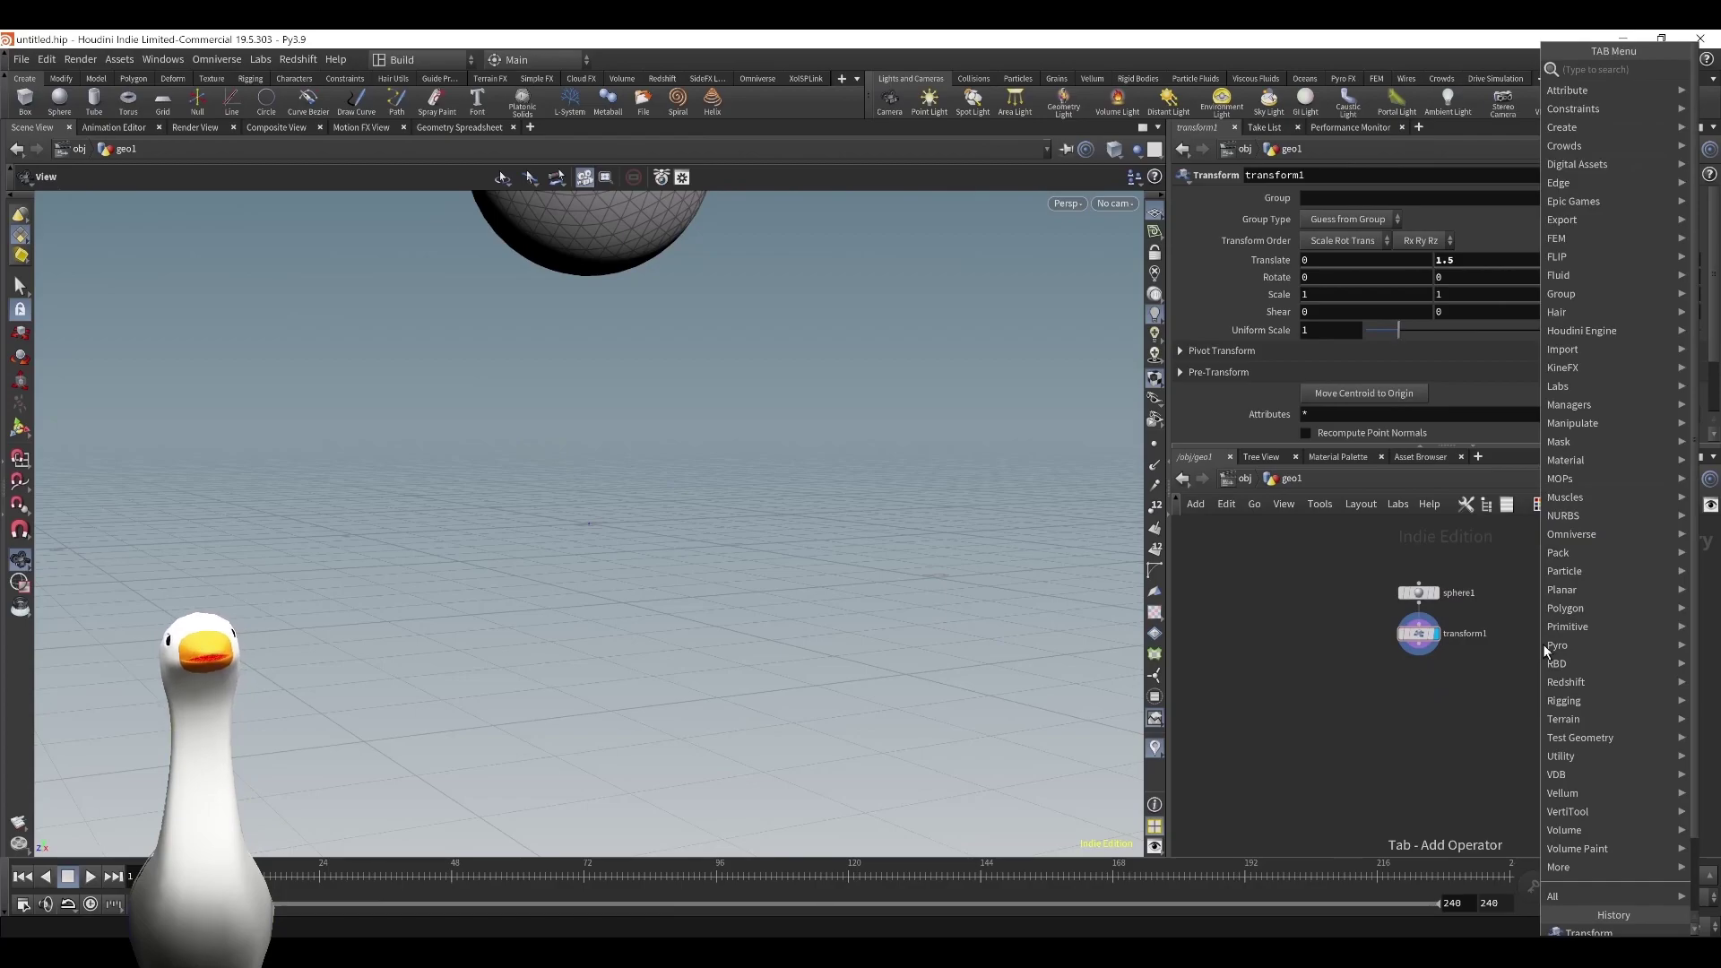
text(veu)
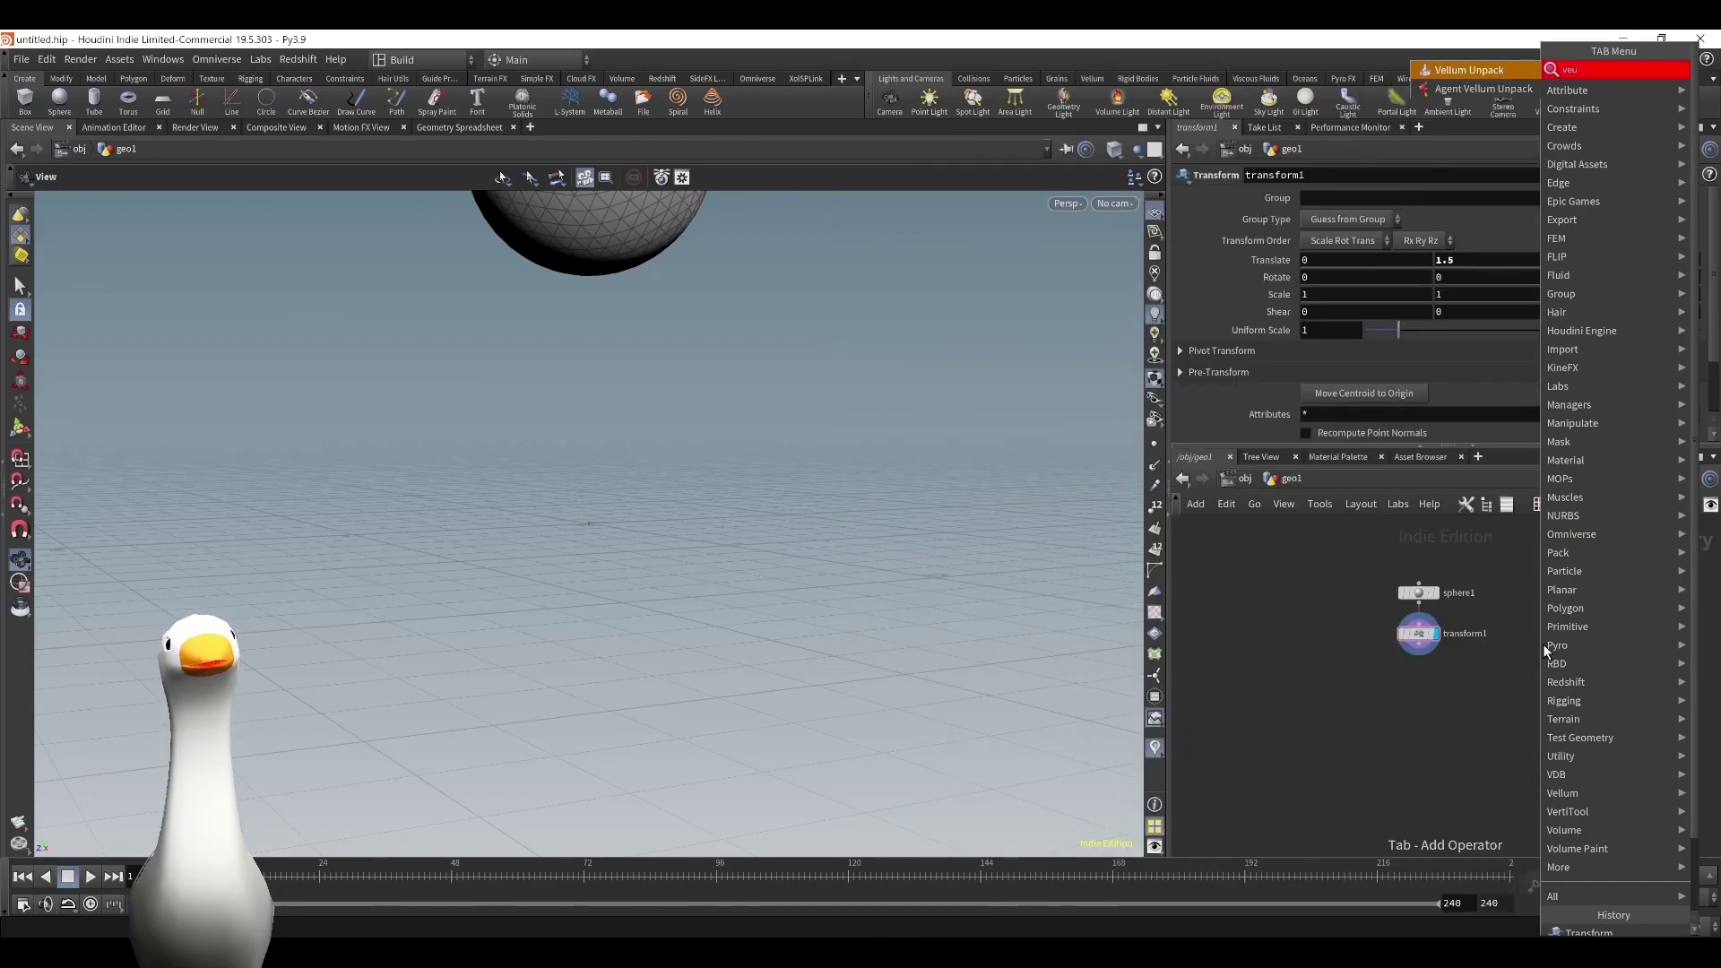
key(BackSpace)
text(llum ball)
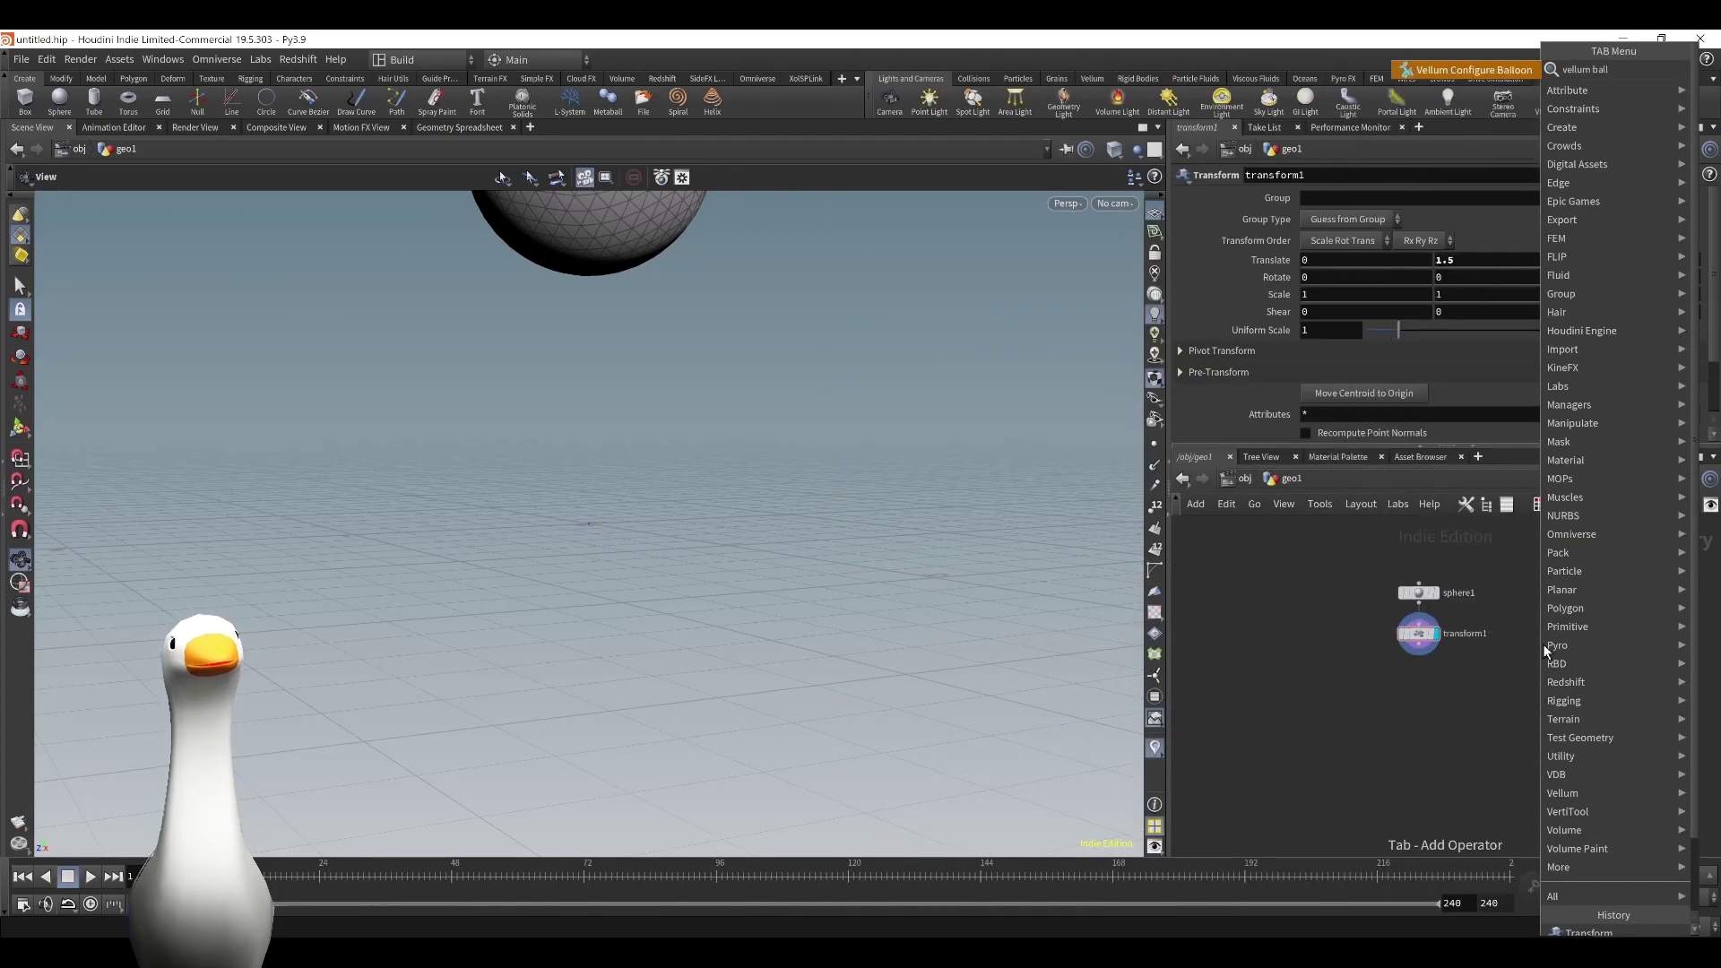
key(Return)
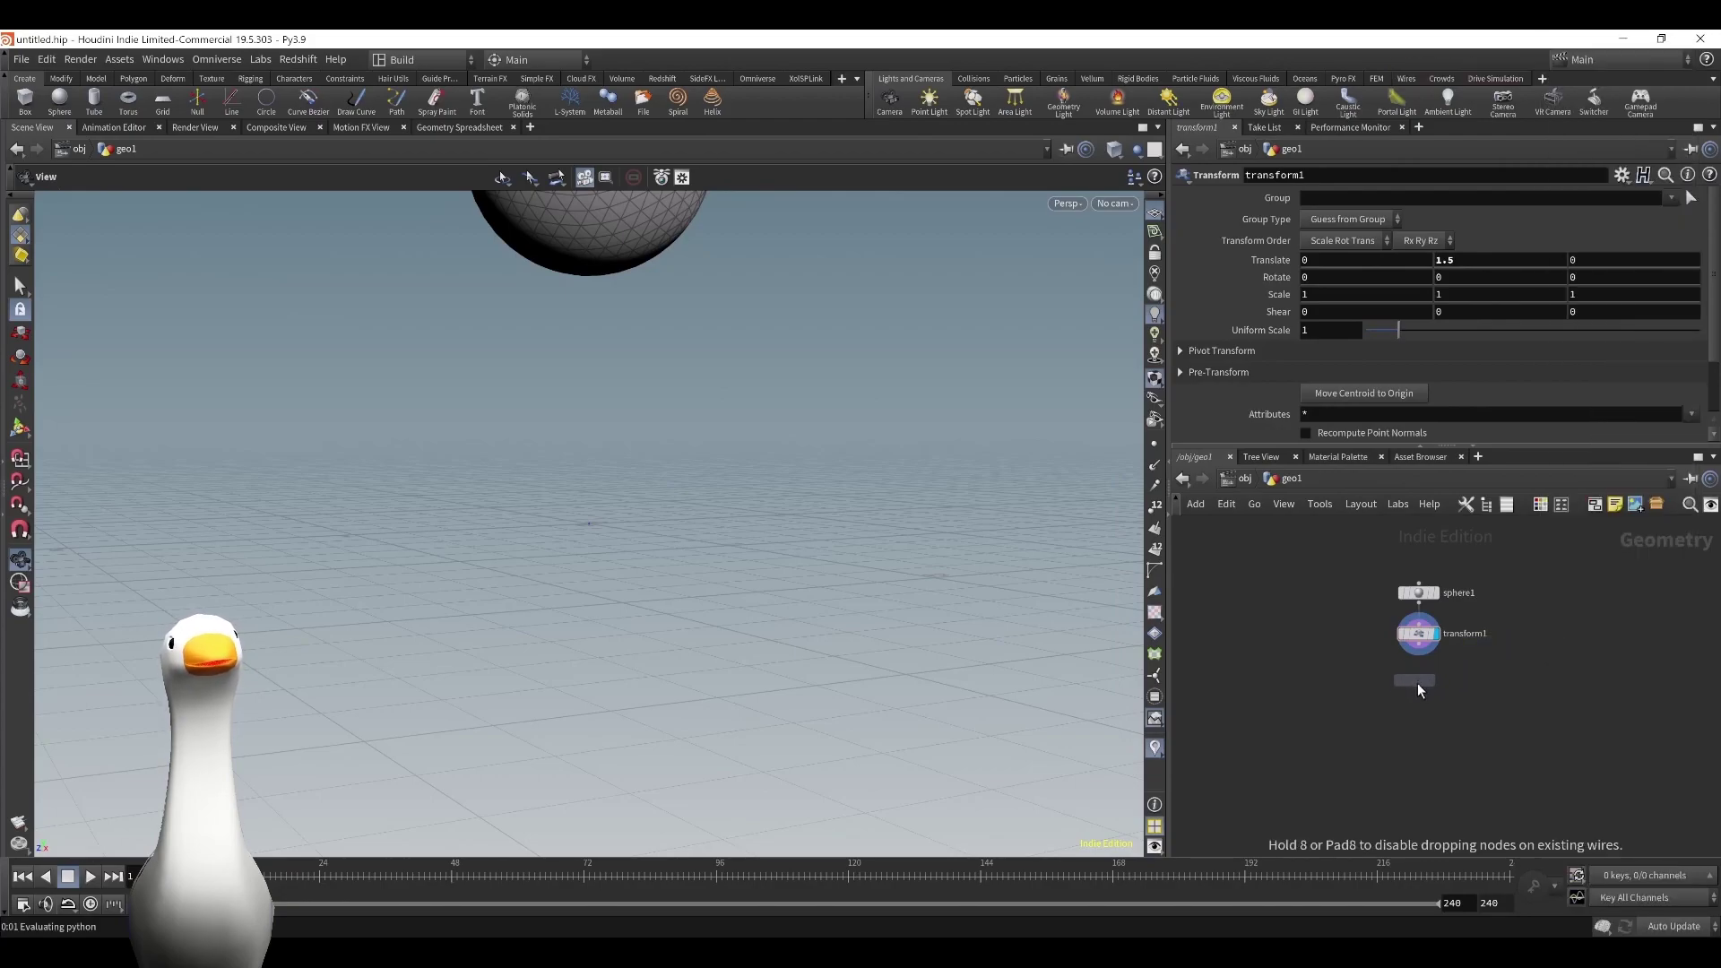
click(1417, 683)
click(1409, 639)
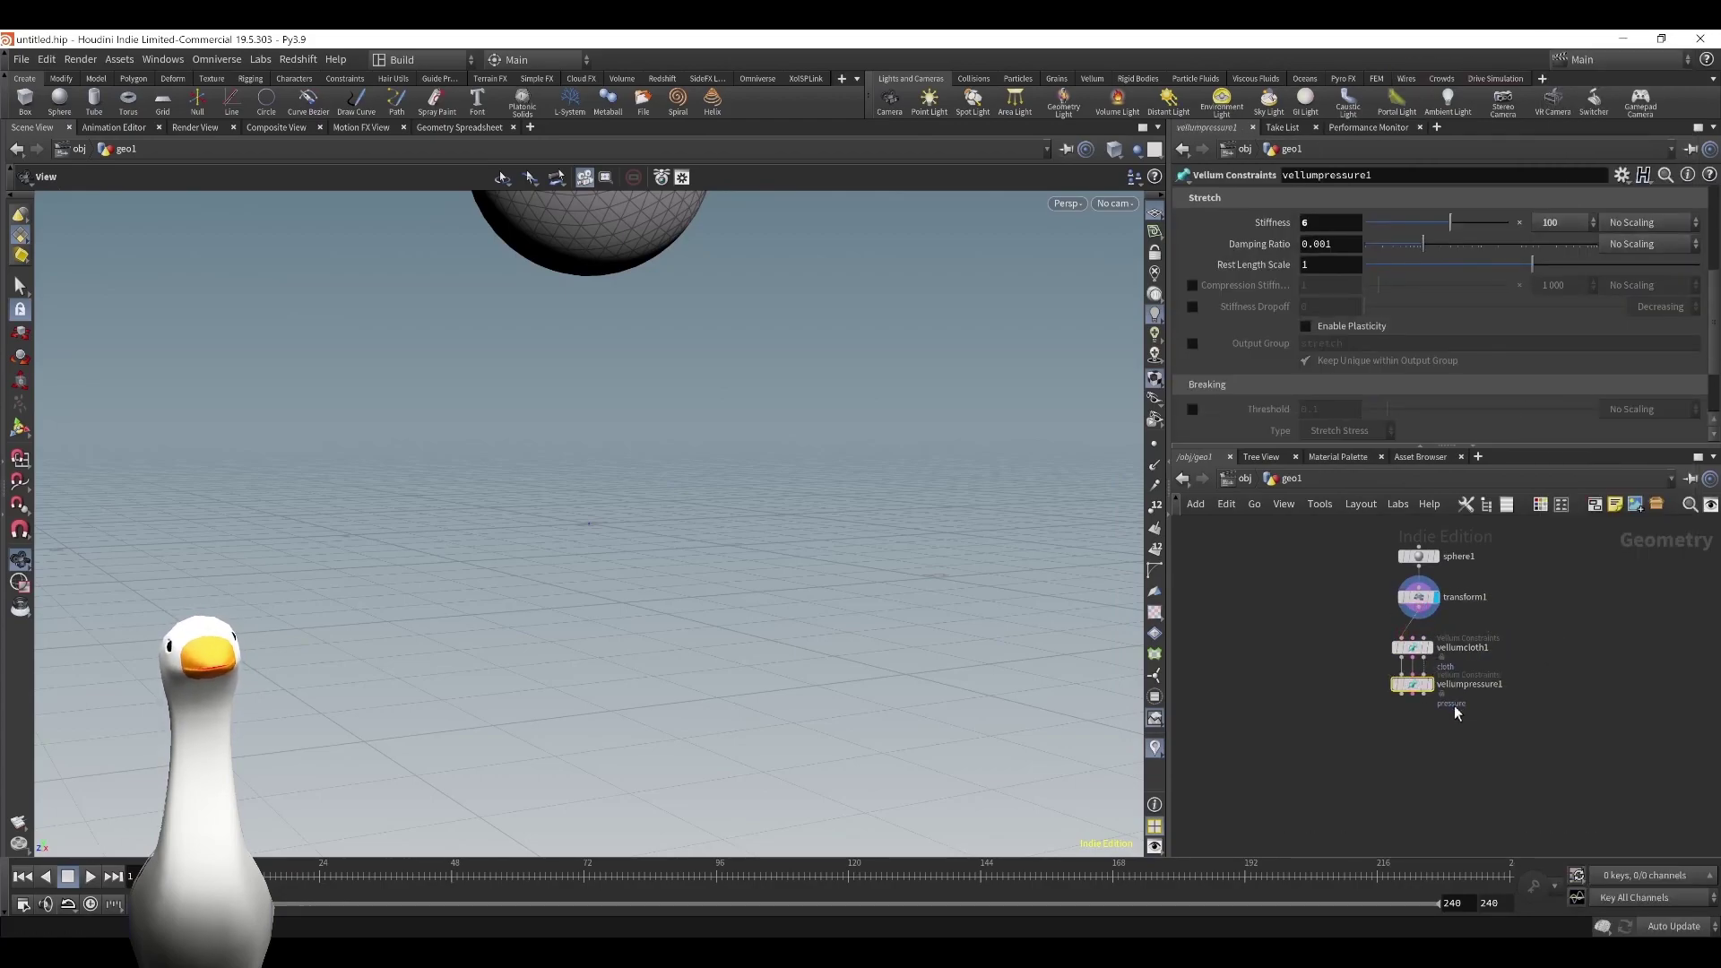
Add a Vellum Solver wired to the pressure constraint's outputs and make it the displayed node.
key(Tab)
text(ve)
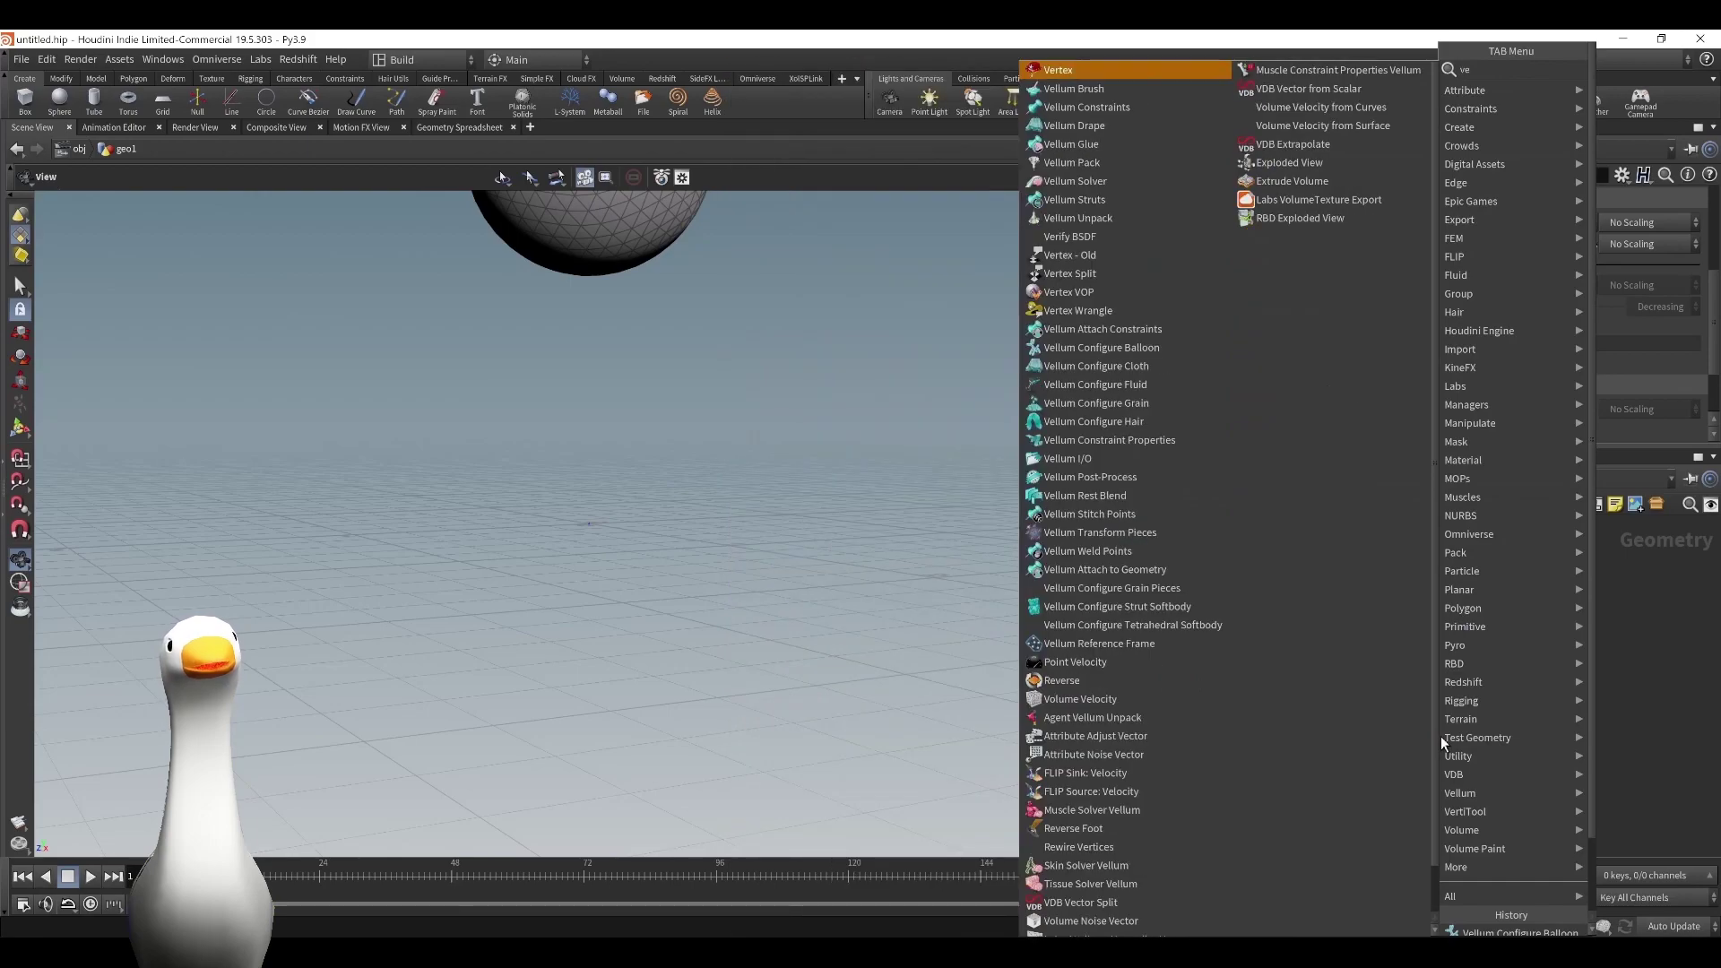
text(llum solv)
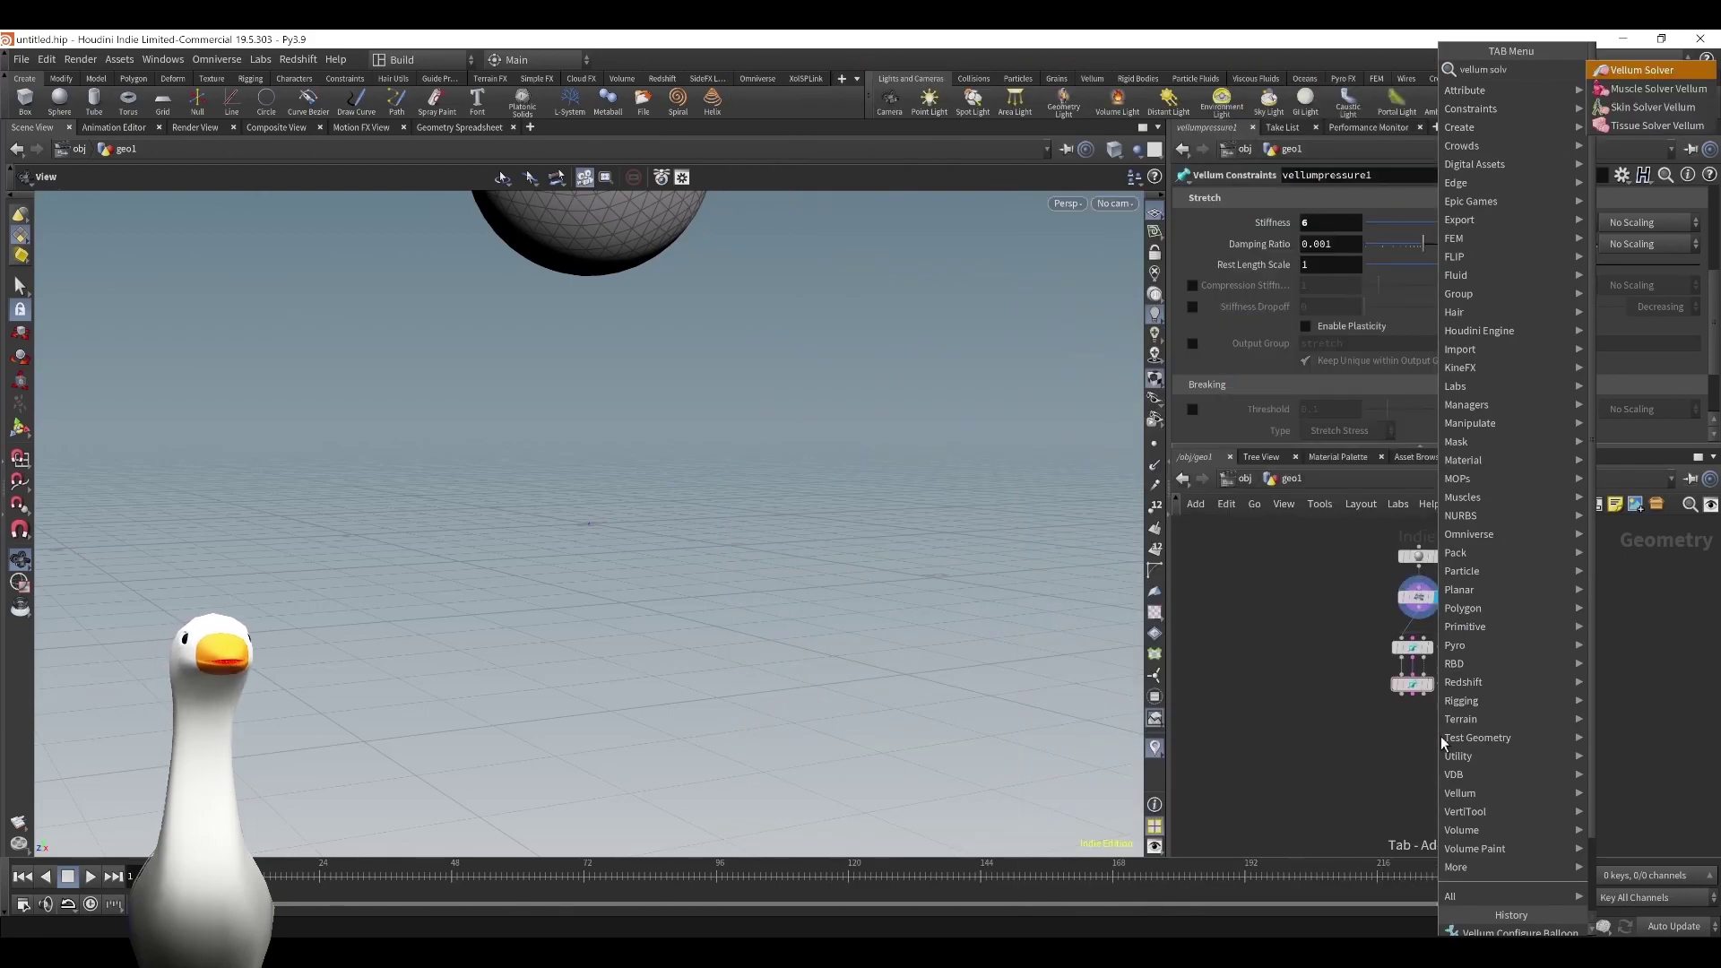
key(Return)
click(1439, 735)
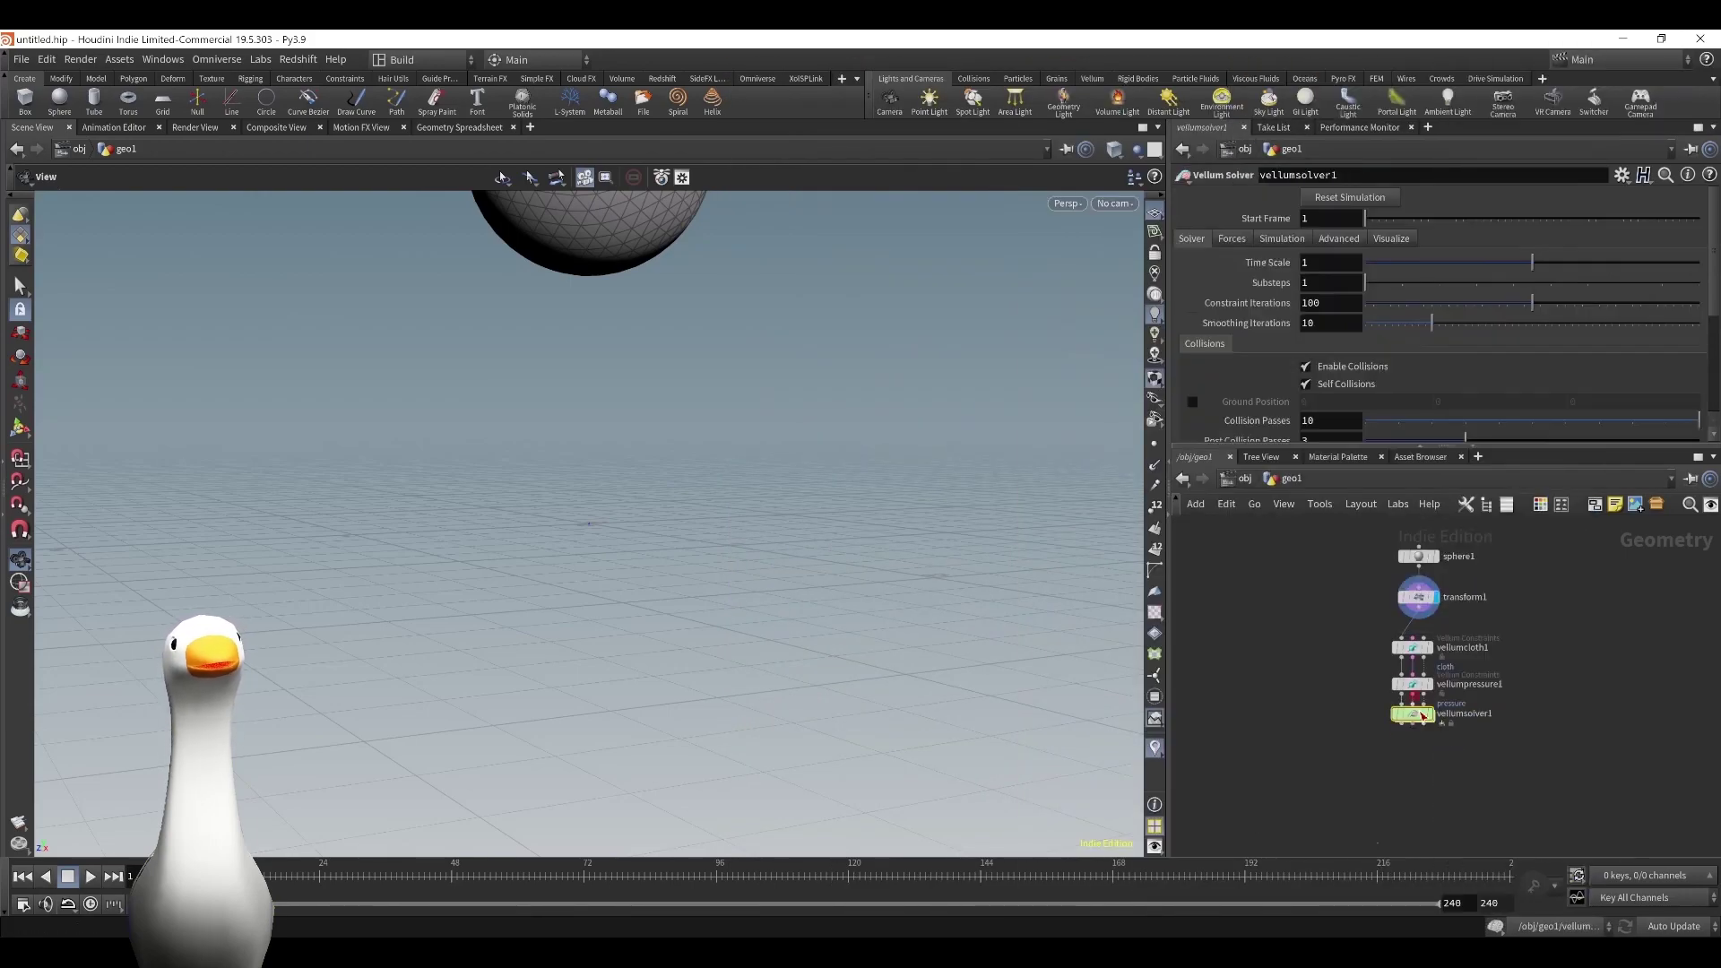
click(1419, 737)
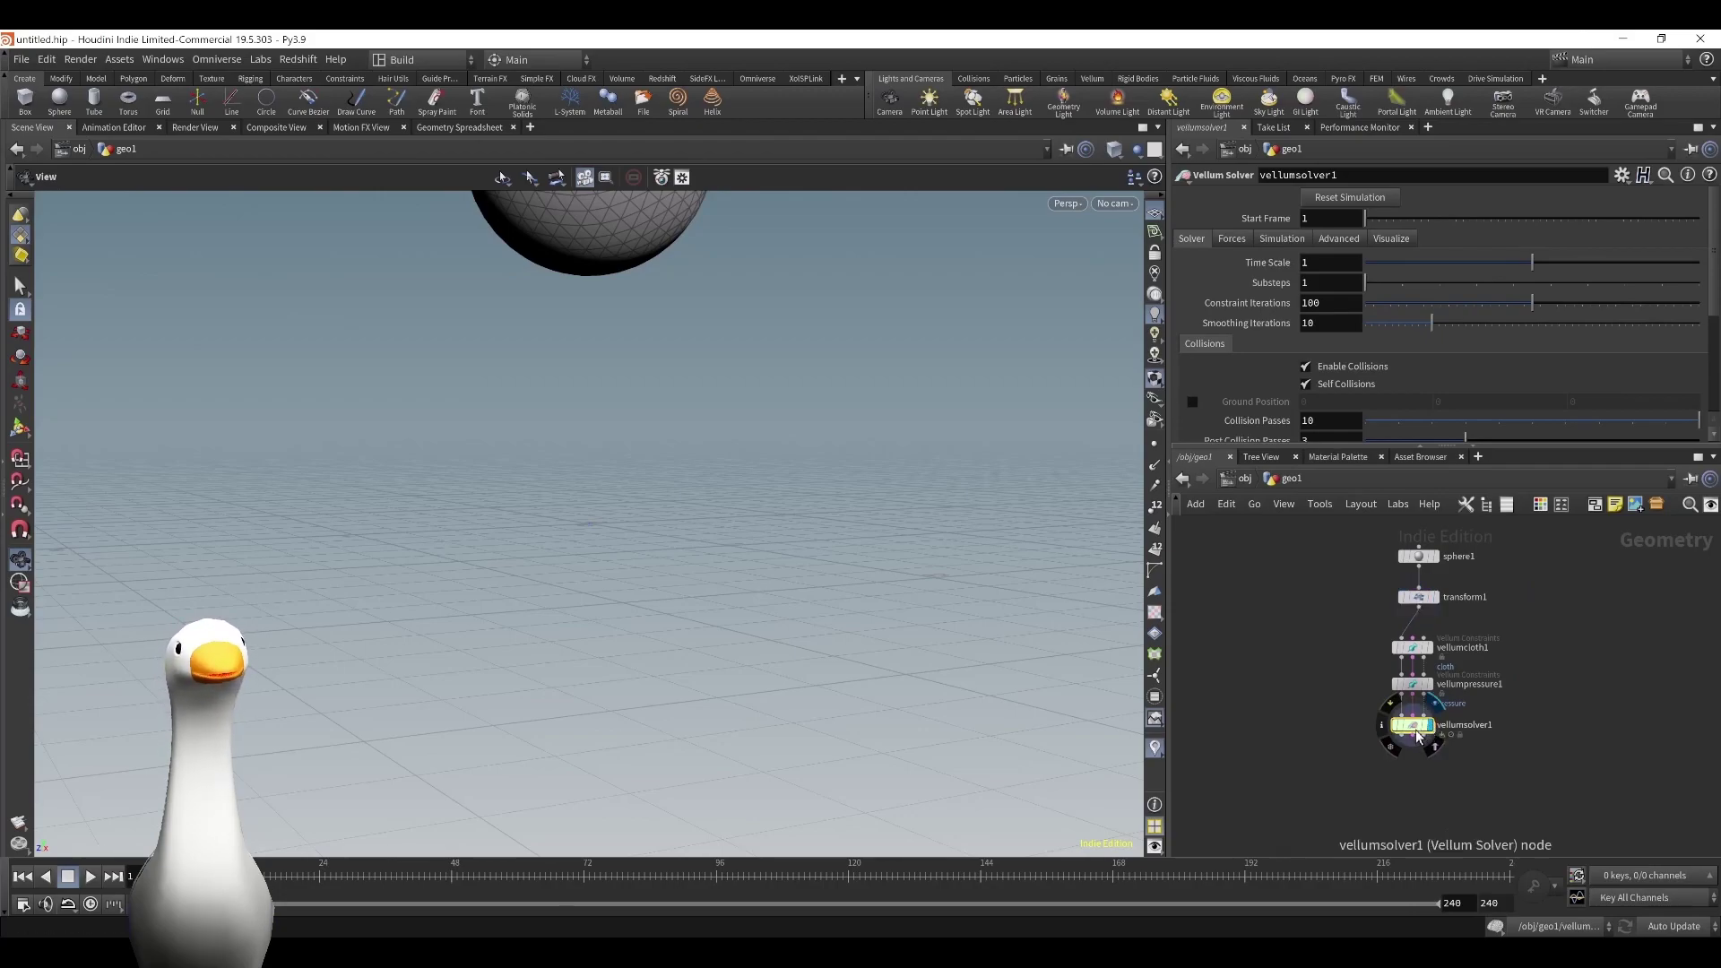
Try the Vellum Solver's built-in ground by enabling Ground Position and scrubbing through the timeline.
drag(889, 349, 946, 412)
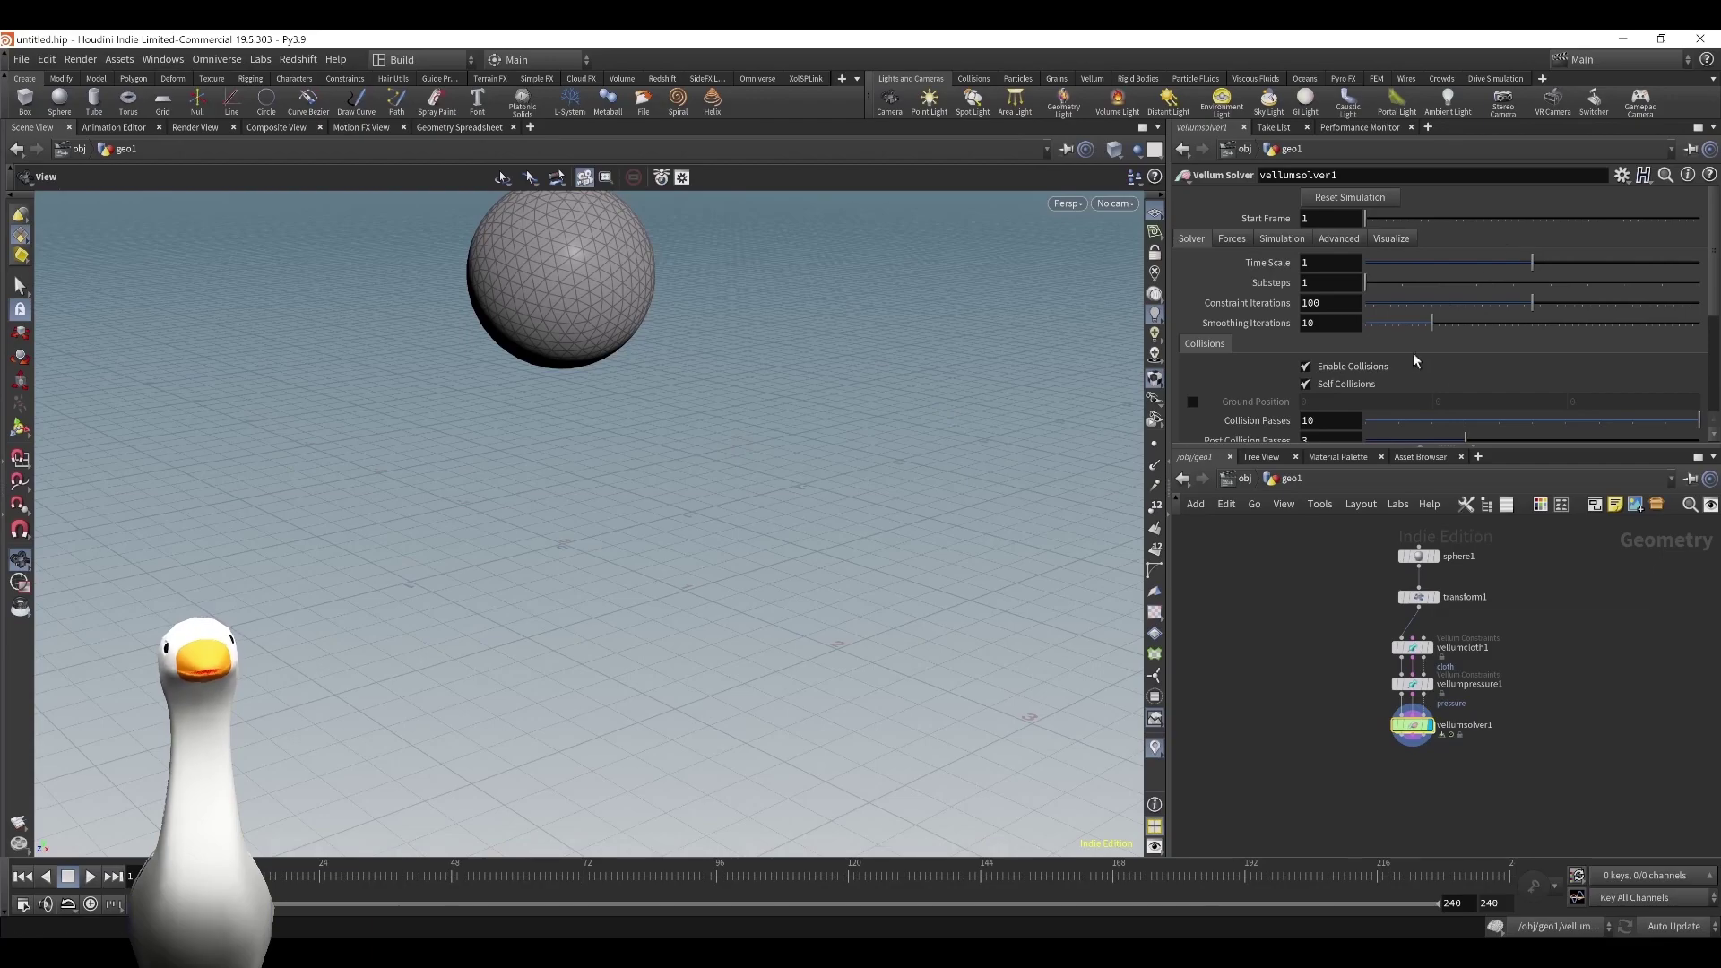
scroll(1425, 319, down, 4)
click(1193, 252)
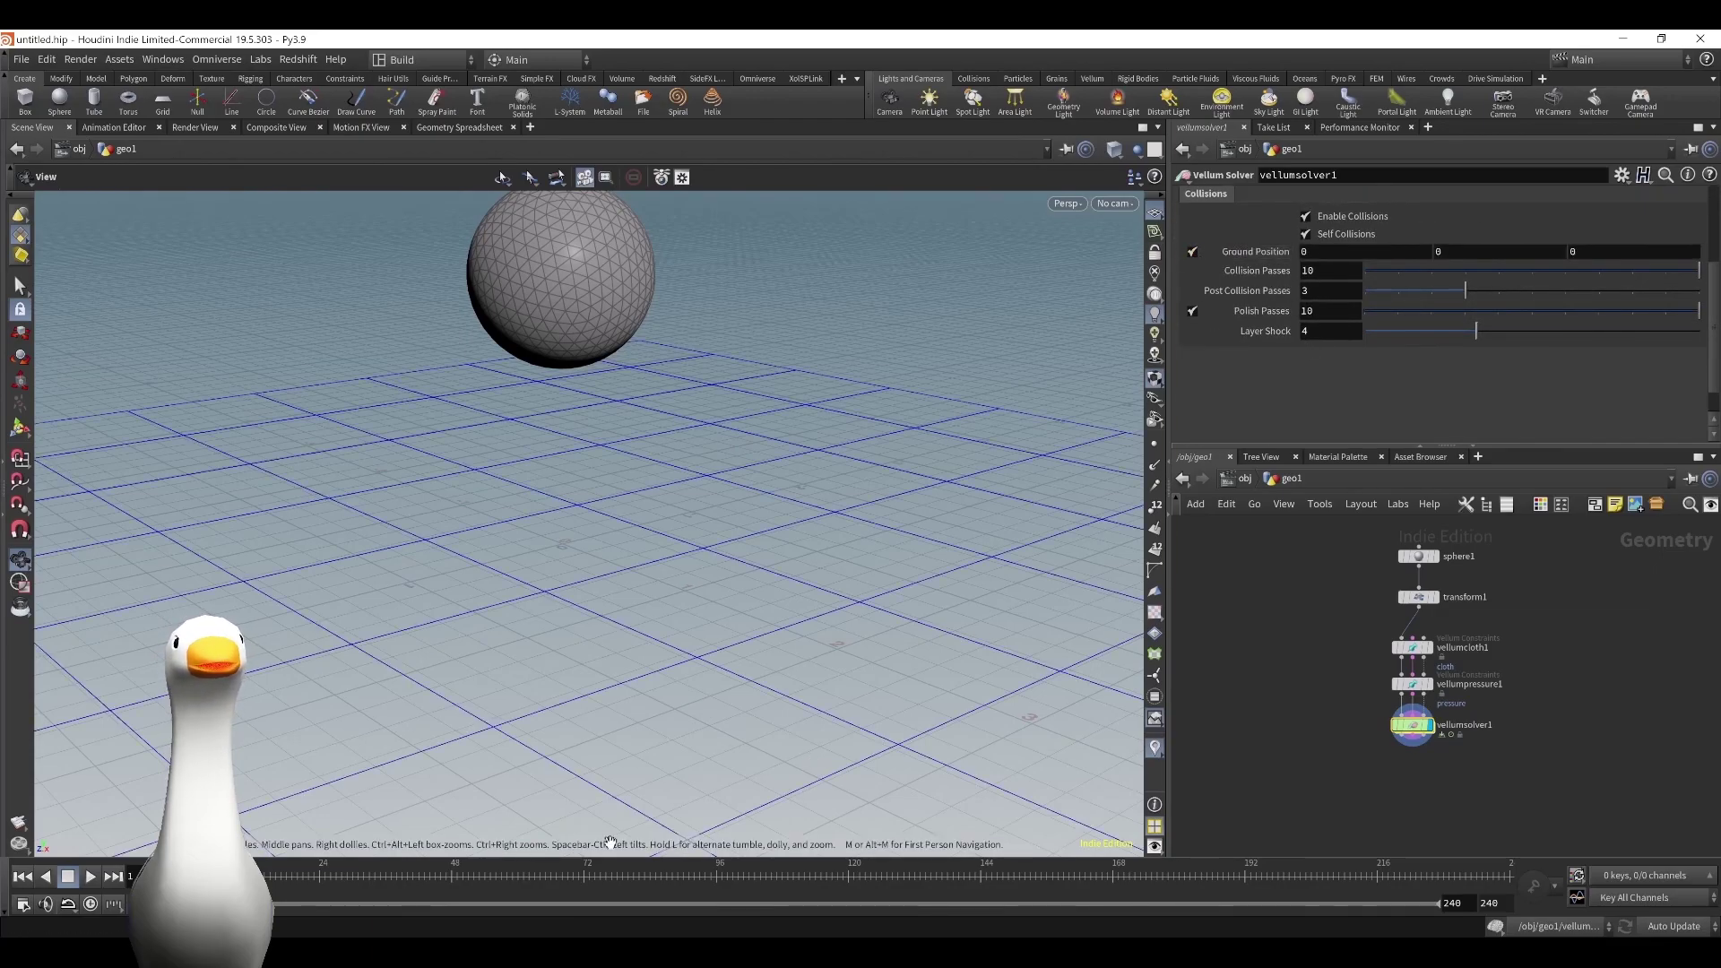
click(633, 866)
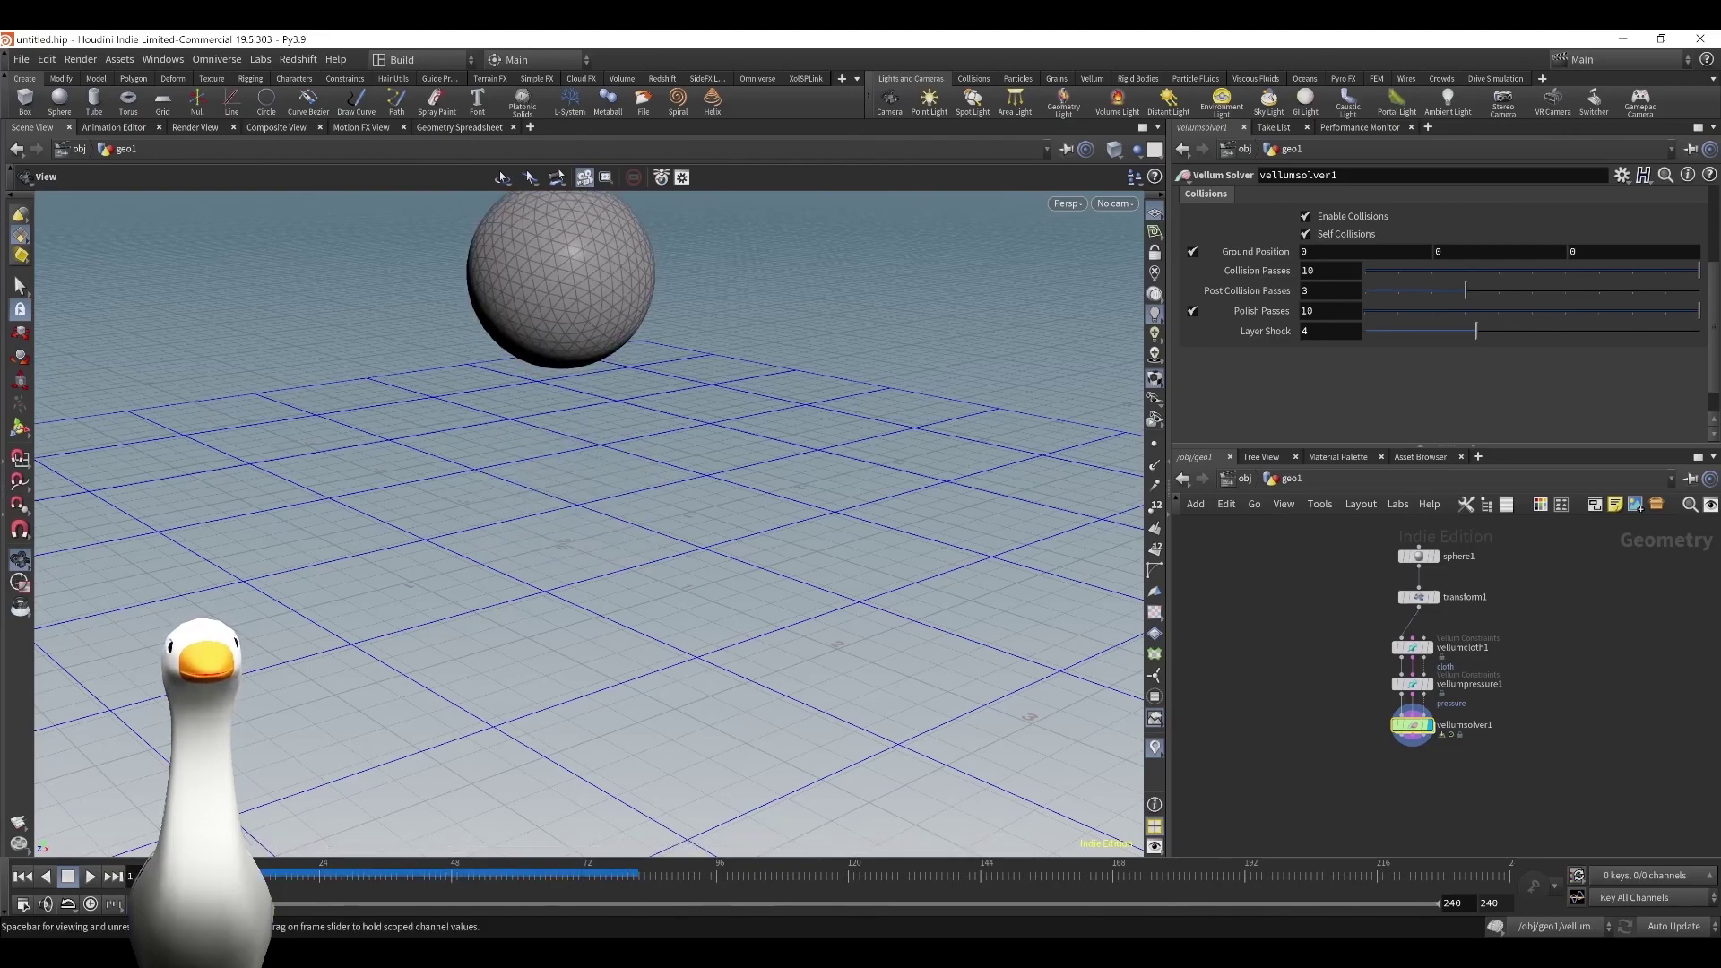
drag(633, 866, 197, 882)
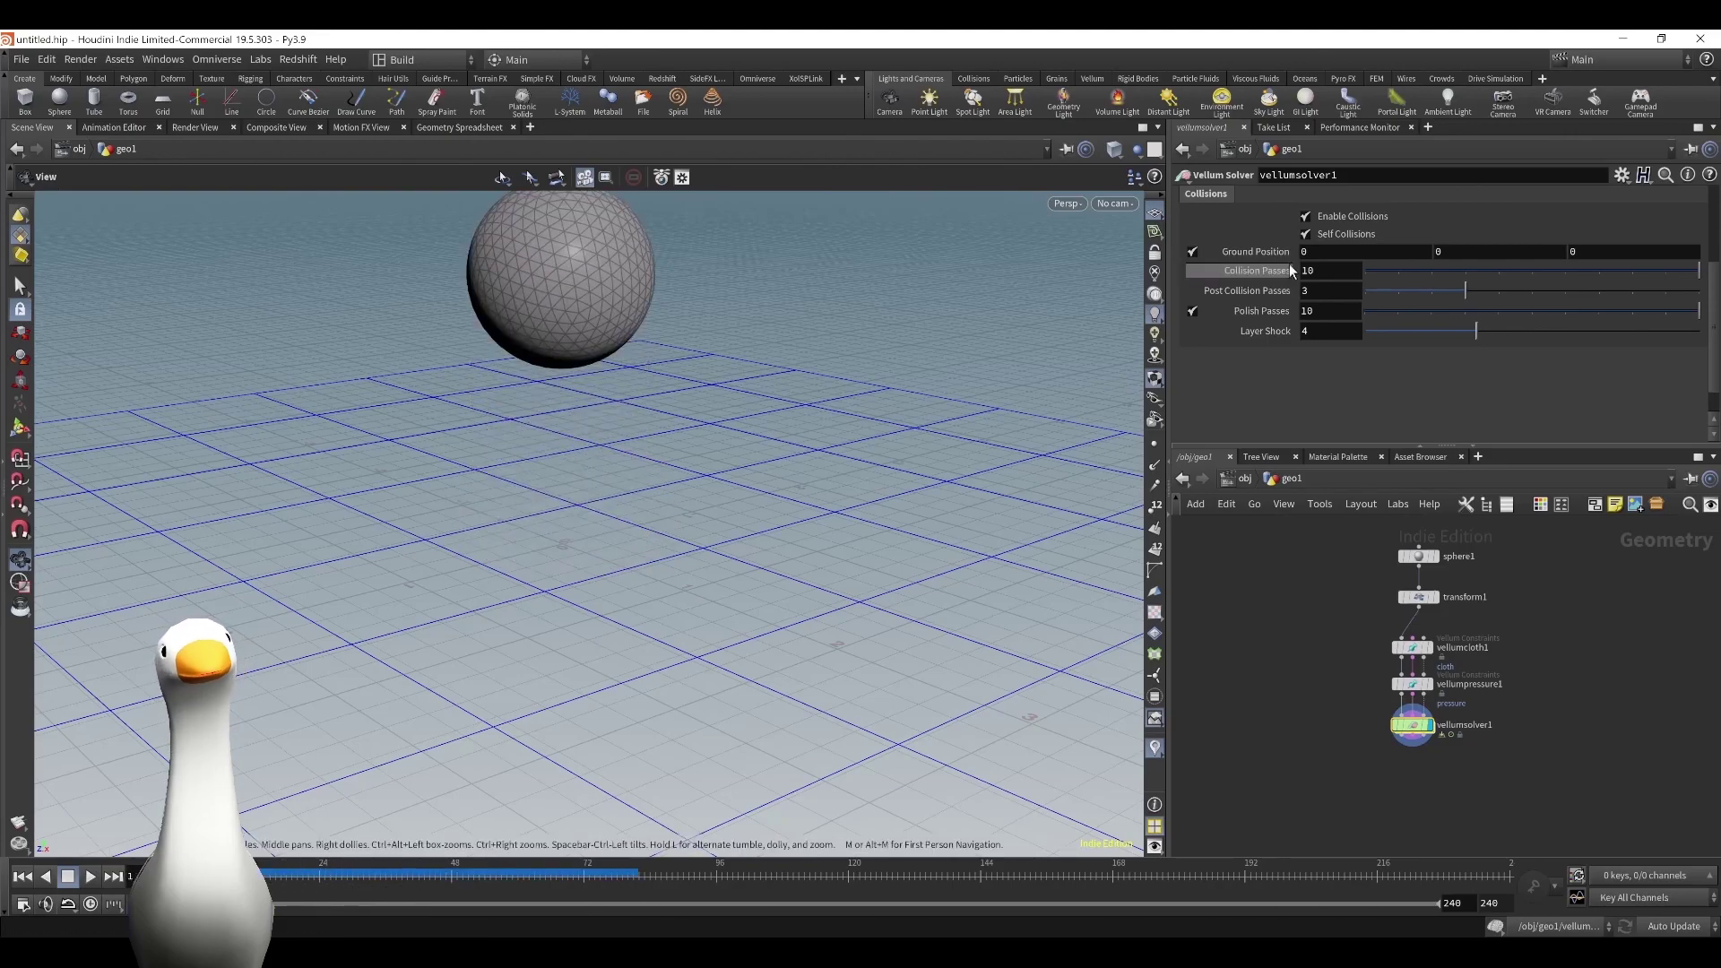
Add a Grid node and wire it into the vellum cloth node's collision input, realigning the vellum nodes.
key(Tab)
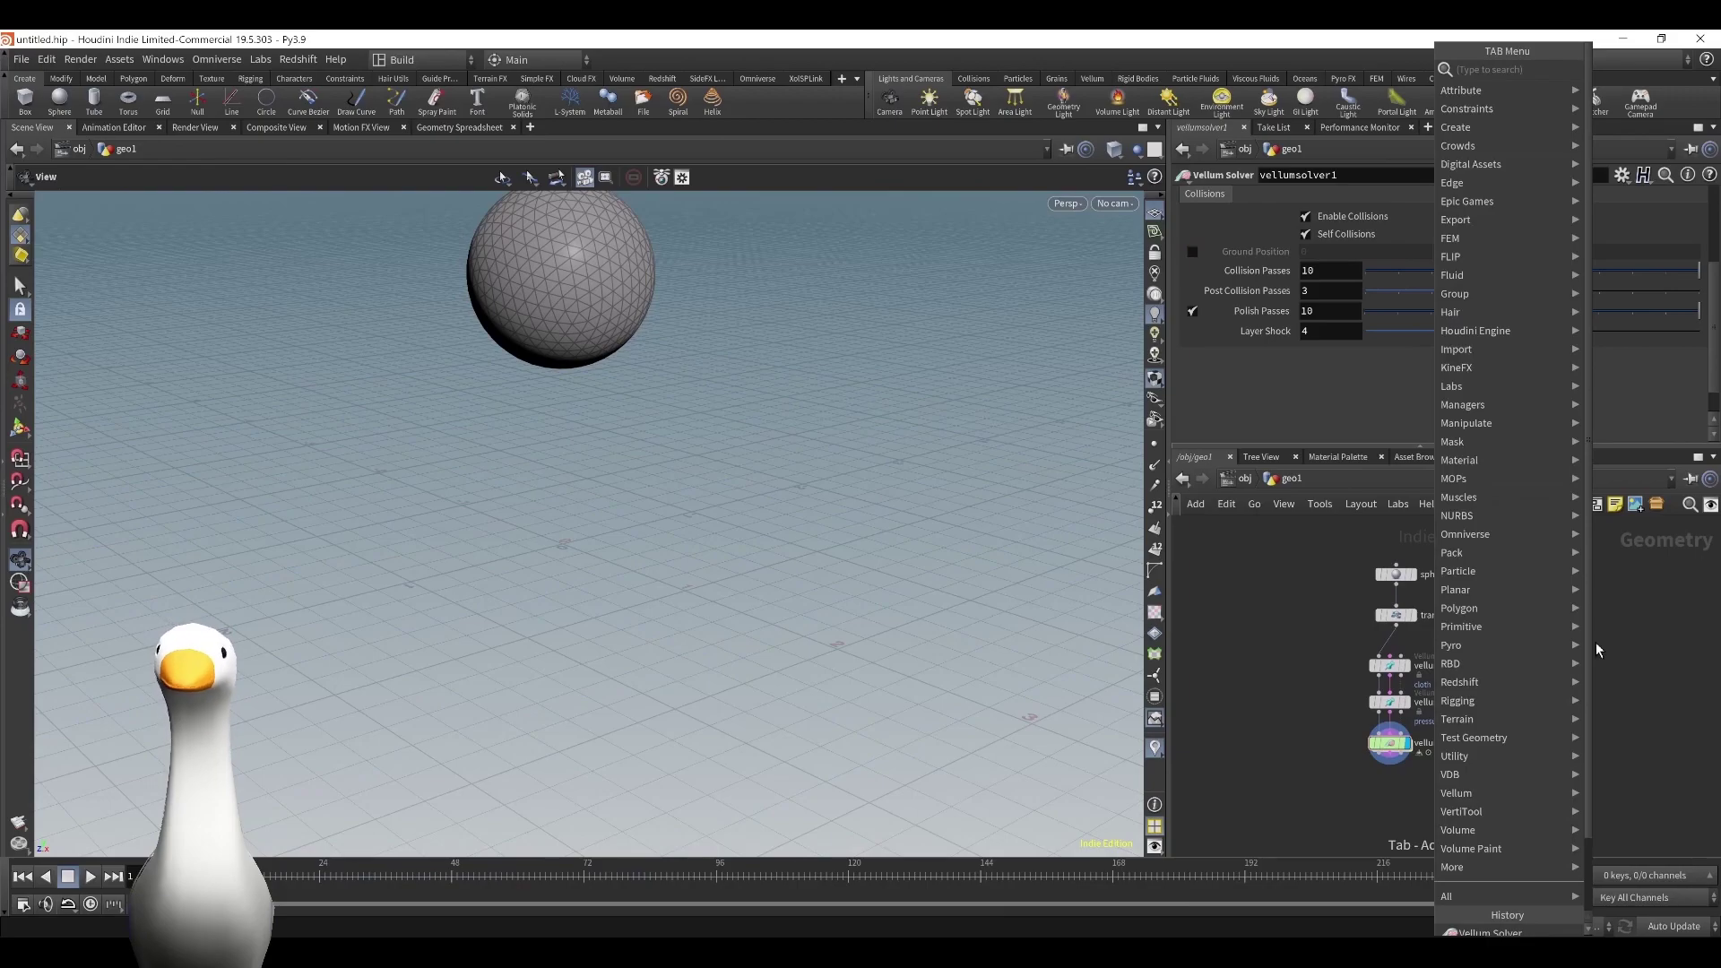
text(grid)
key(Return)
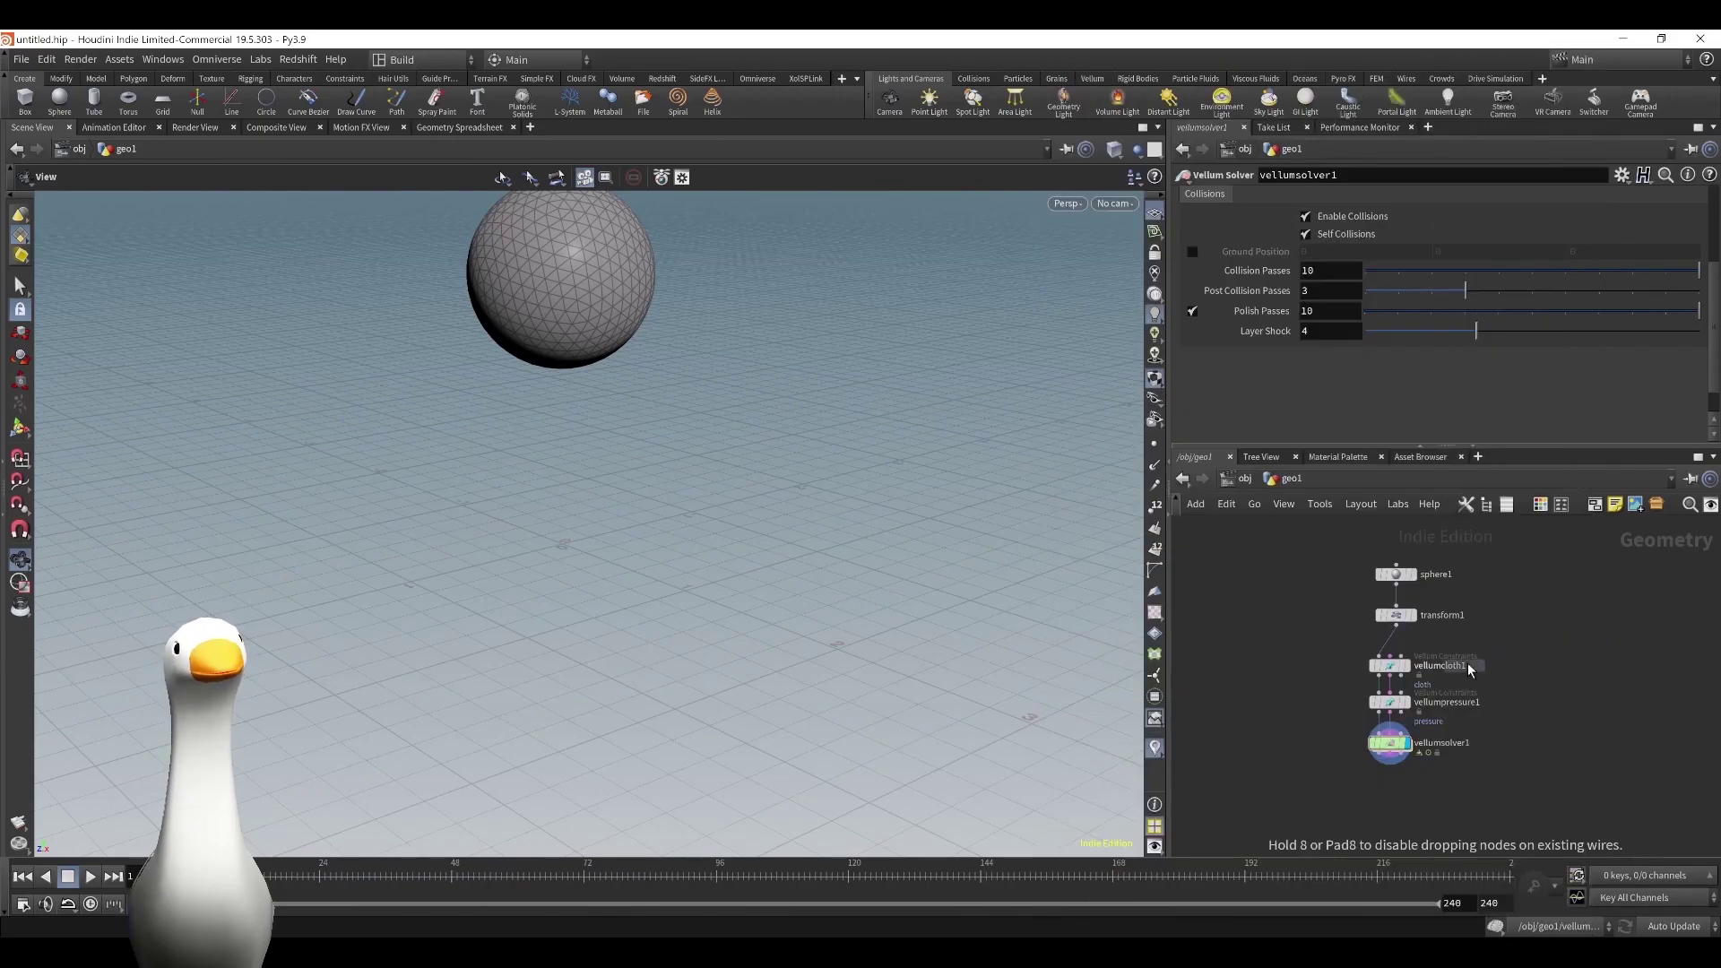
click(1554, 626)
click(1548, 626)
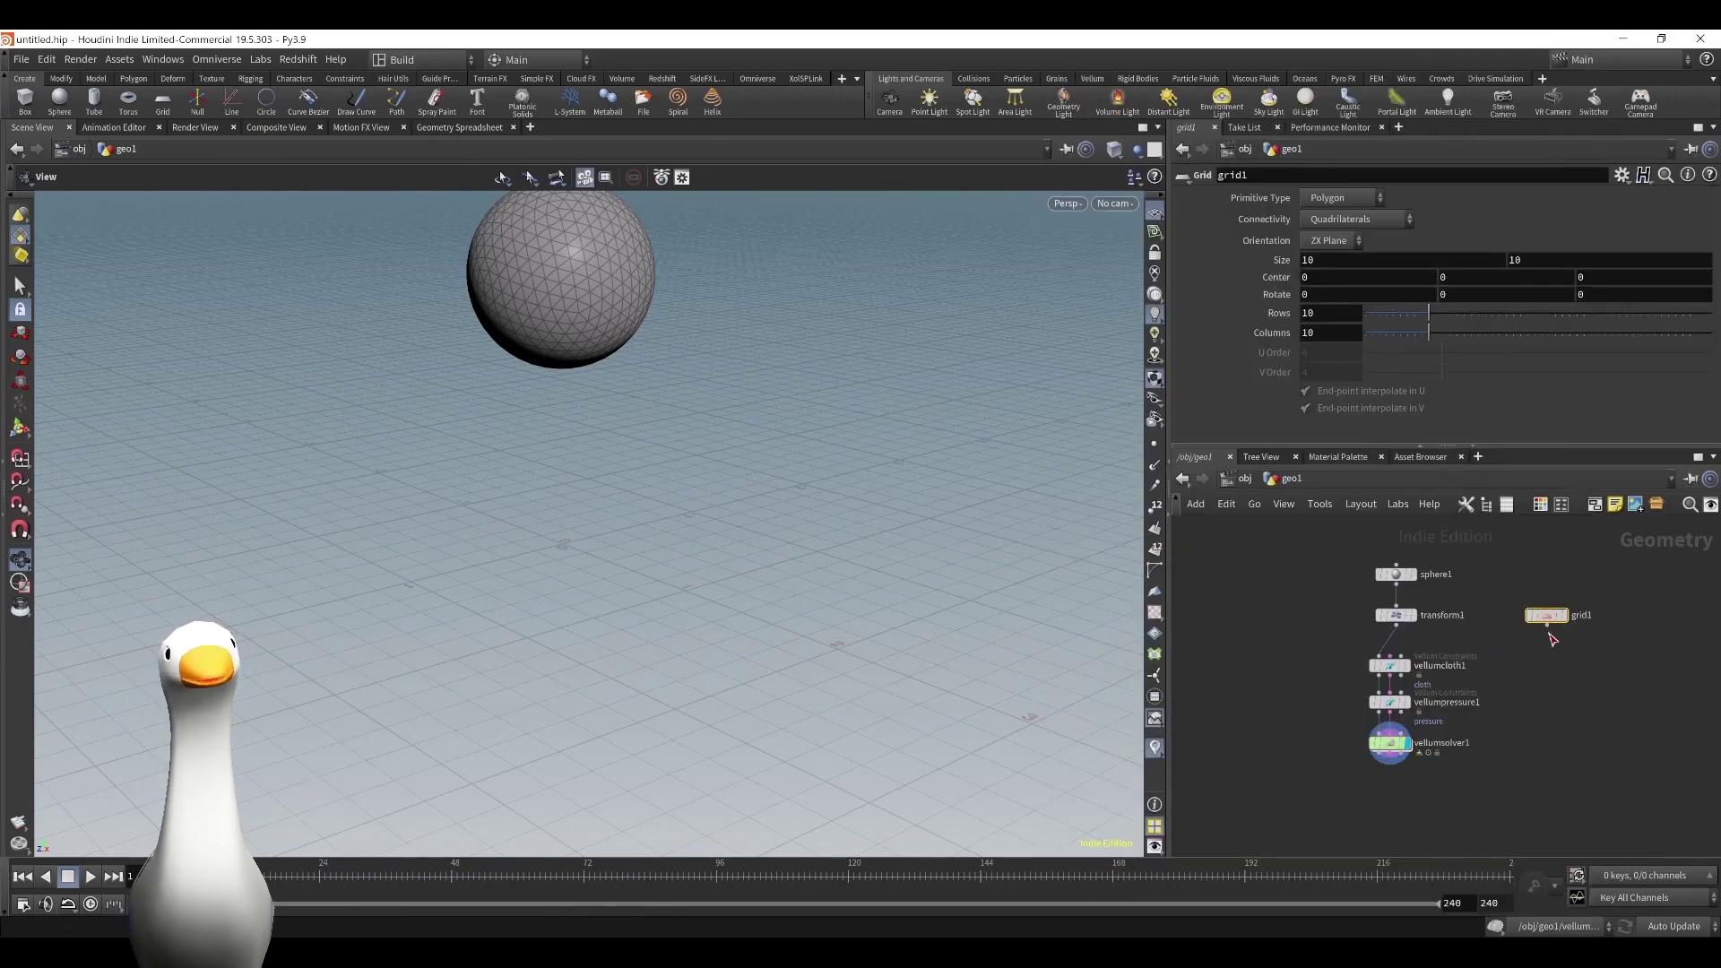
click(1417, 661)
drag(1361, 663, 1407, 667)
click(1594, 700)
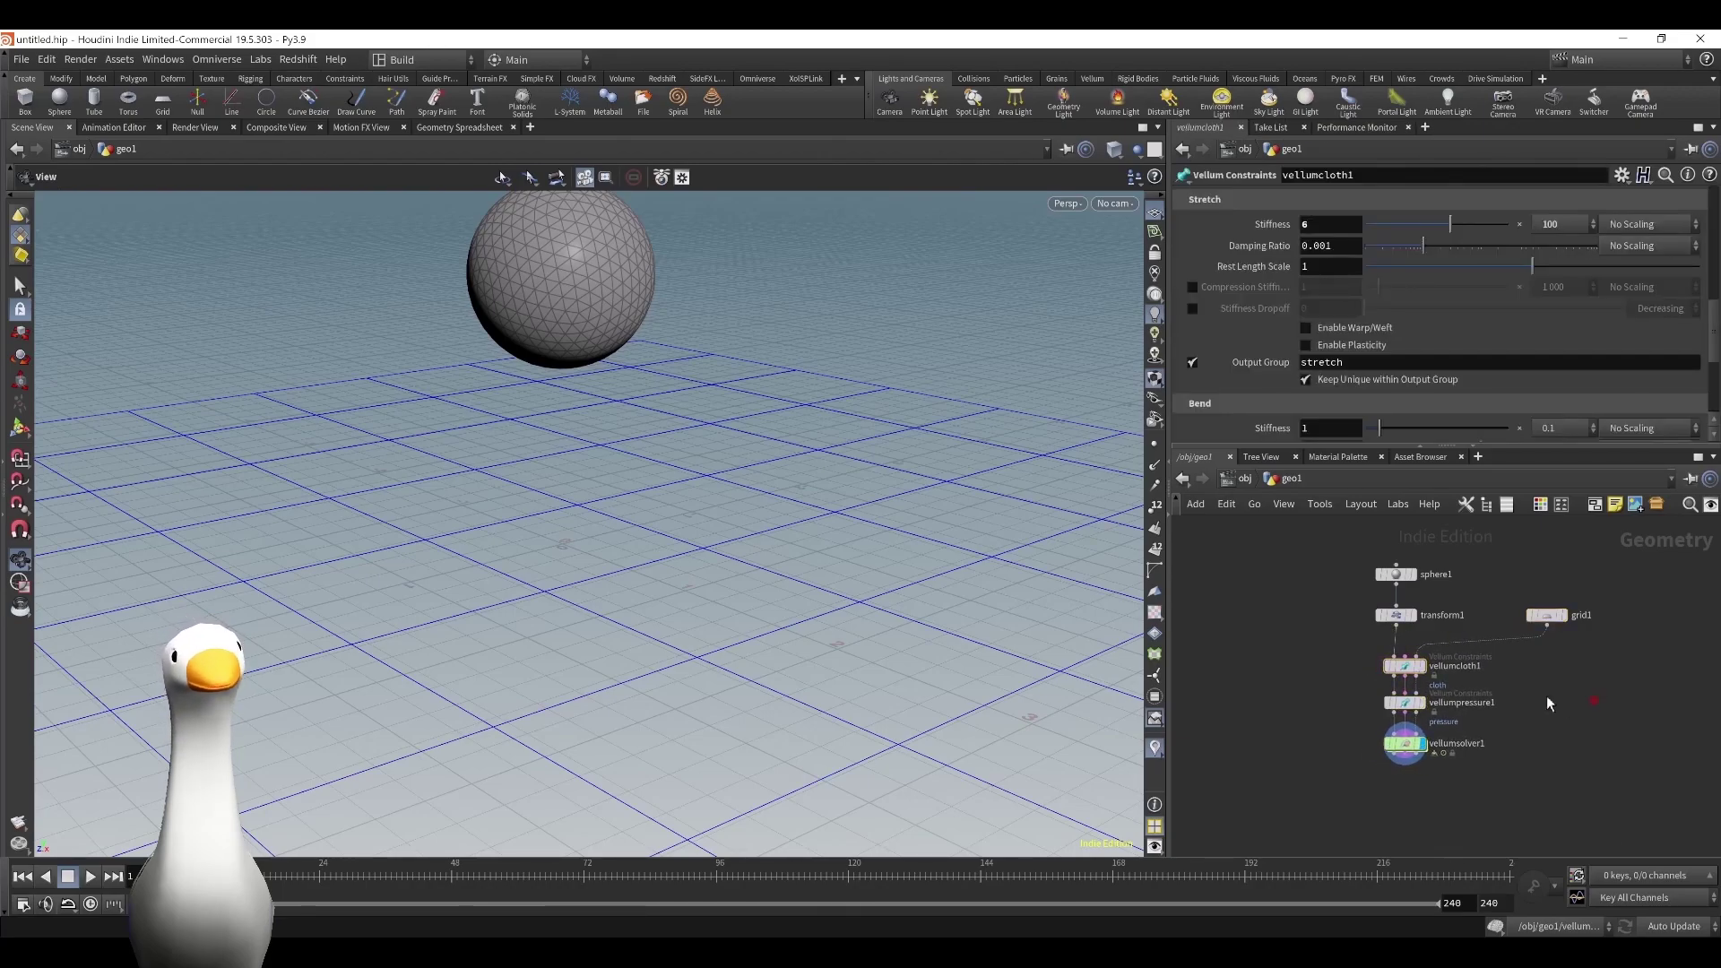
Set the timeline's end frame to 100 and play the balloon simulation from the Vellum Solver.
click(1405, 743)
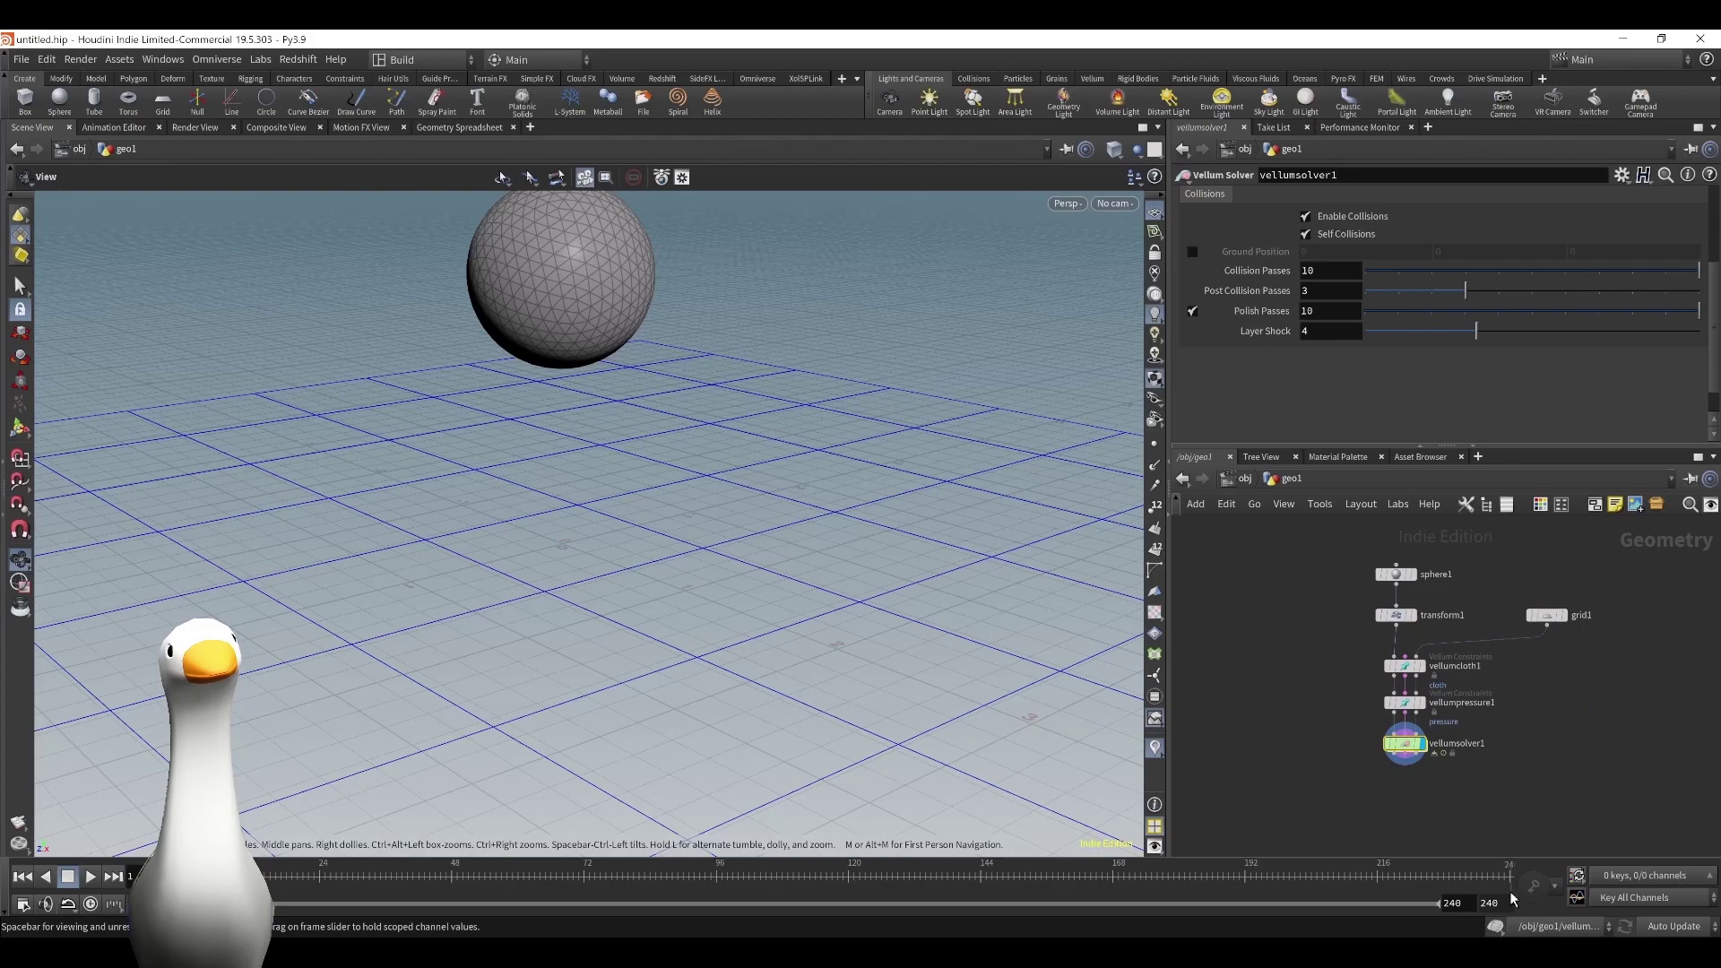
click(1456, 904)
text(100)
key(Return)
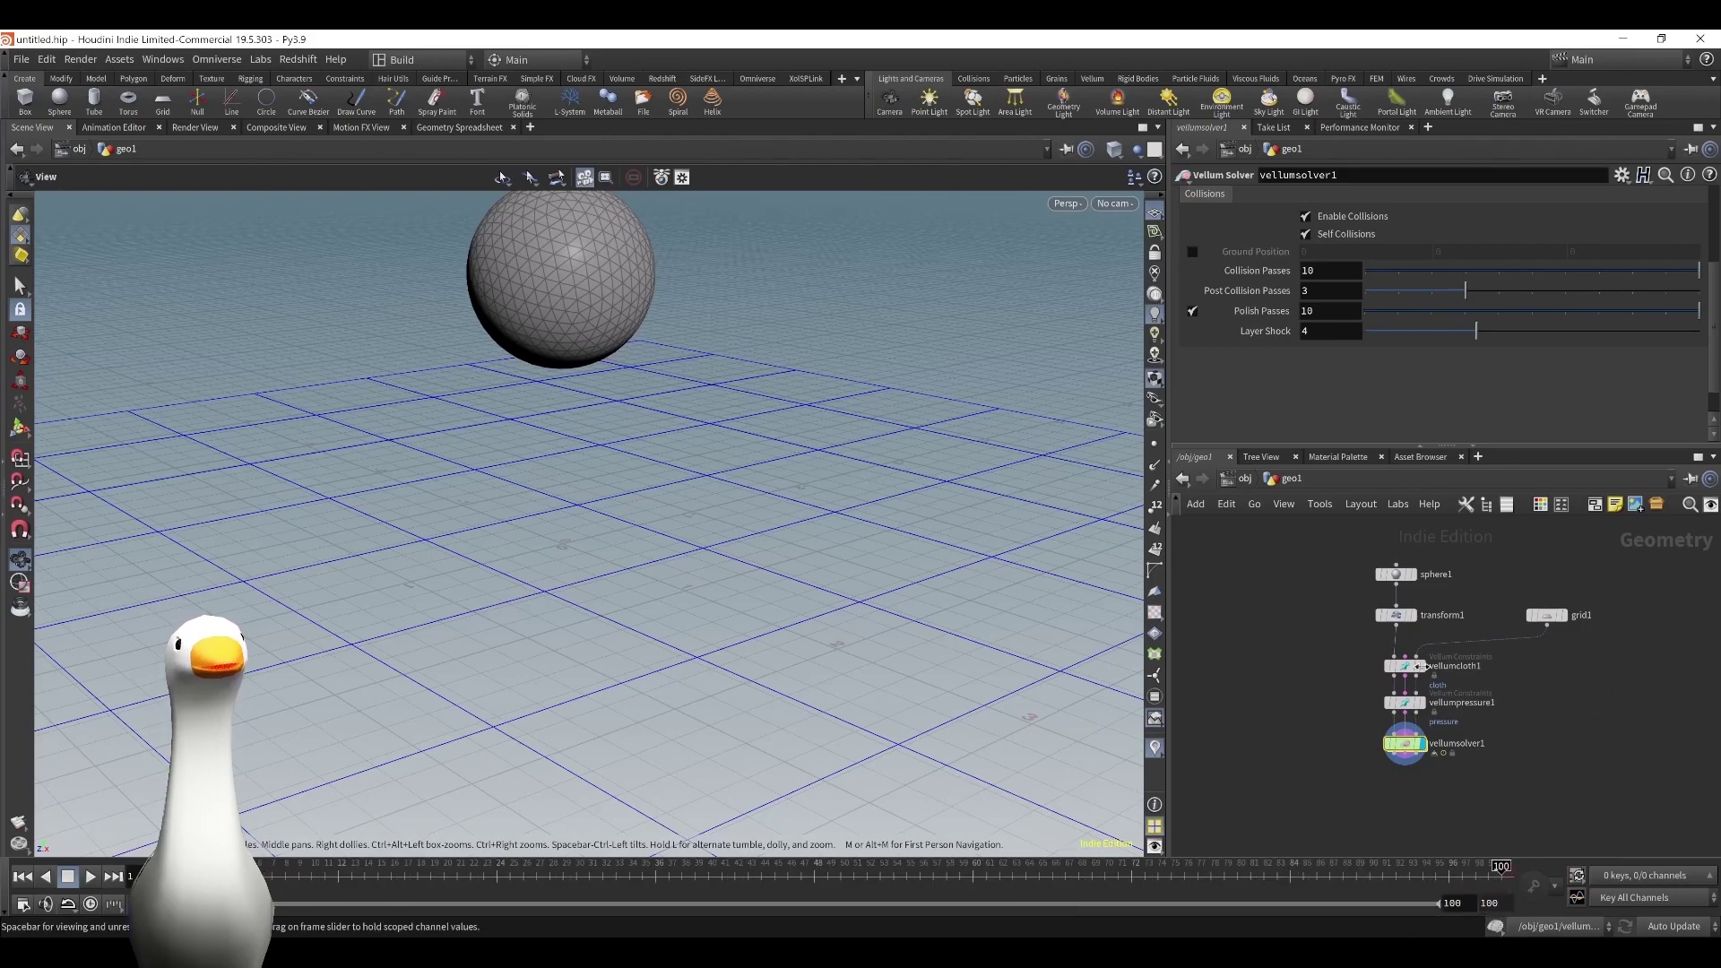
click(91, 876)
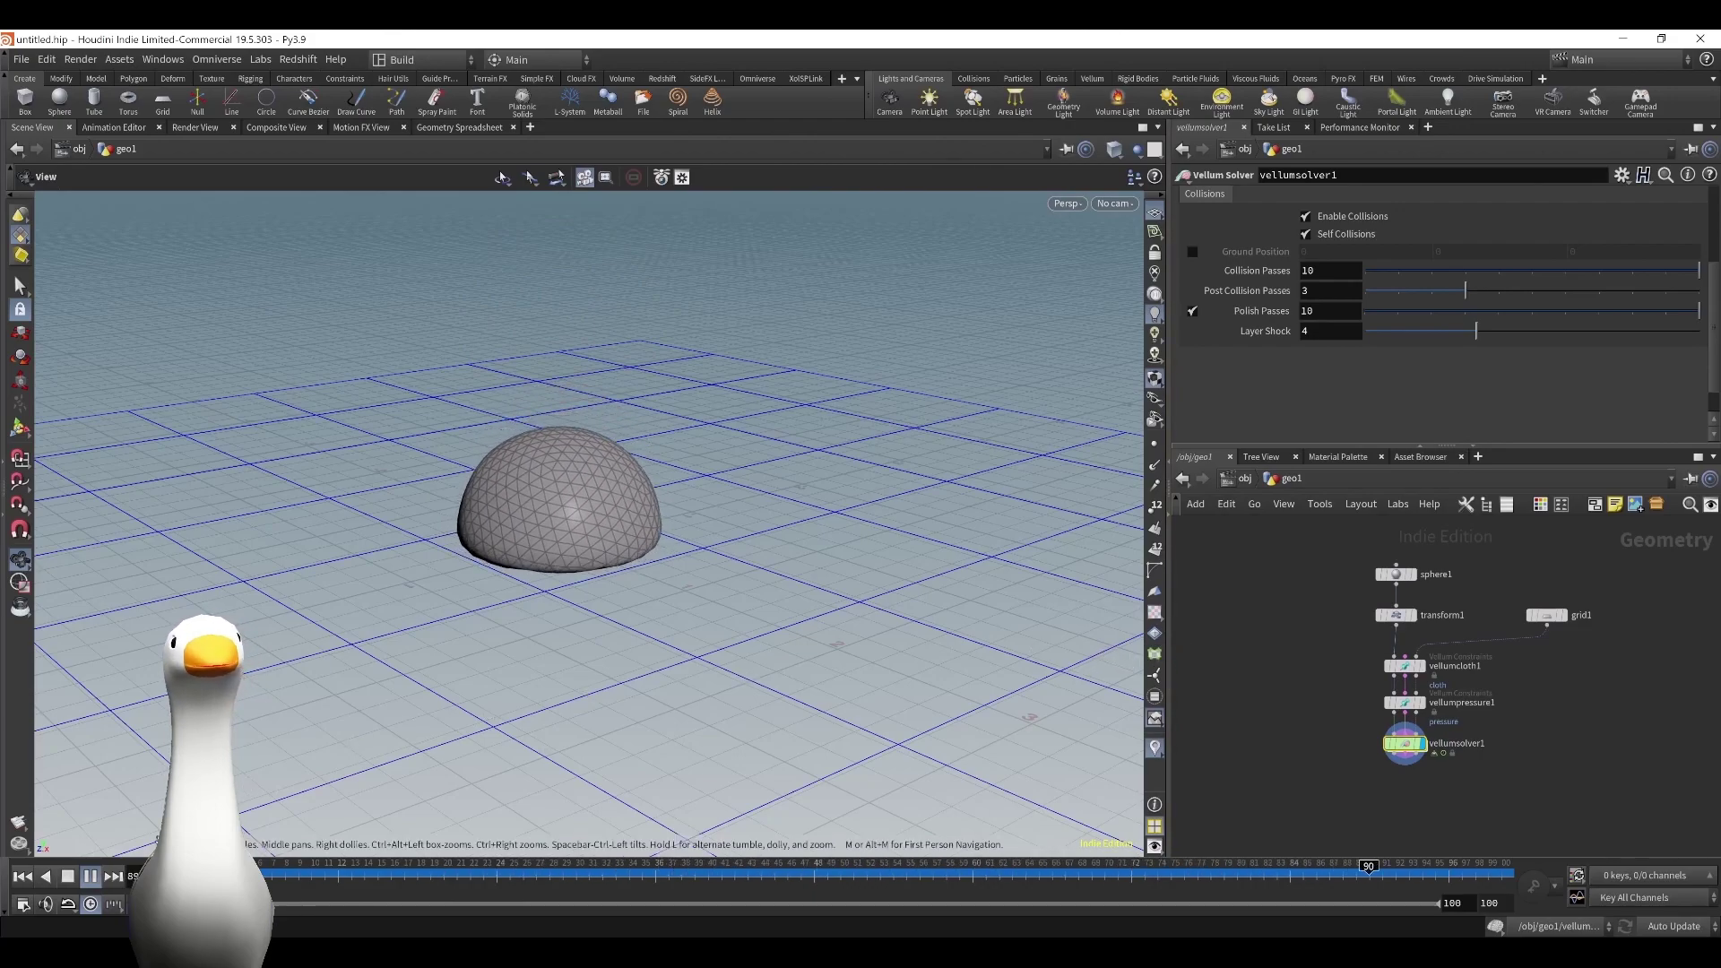
click(95, 879)
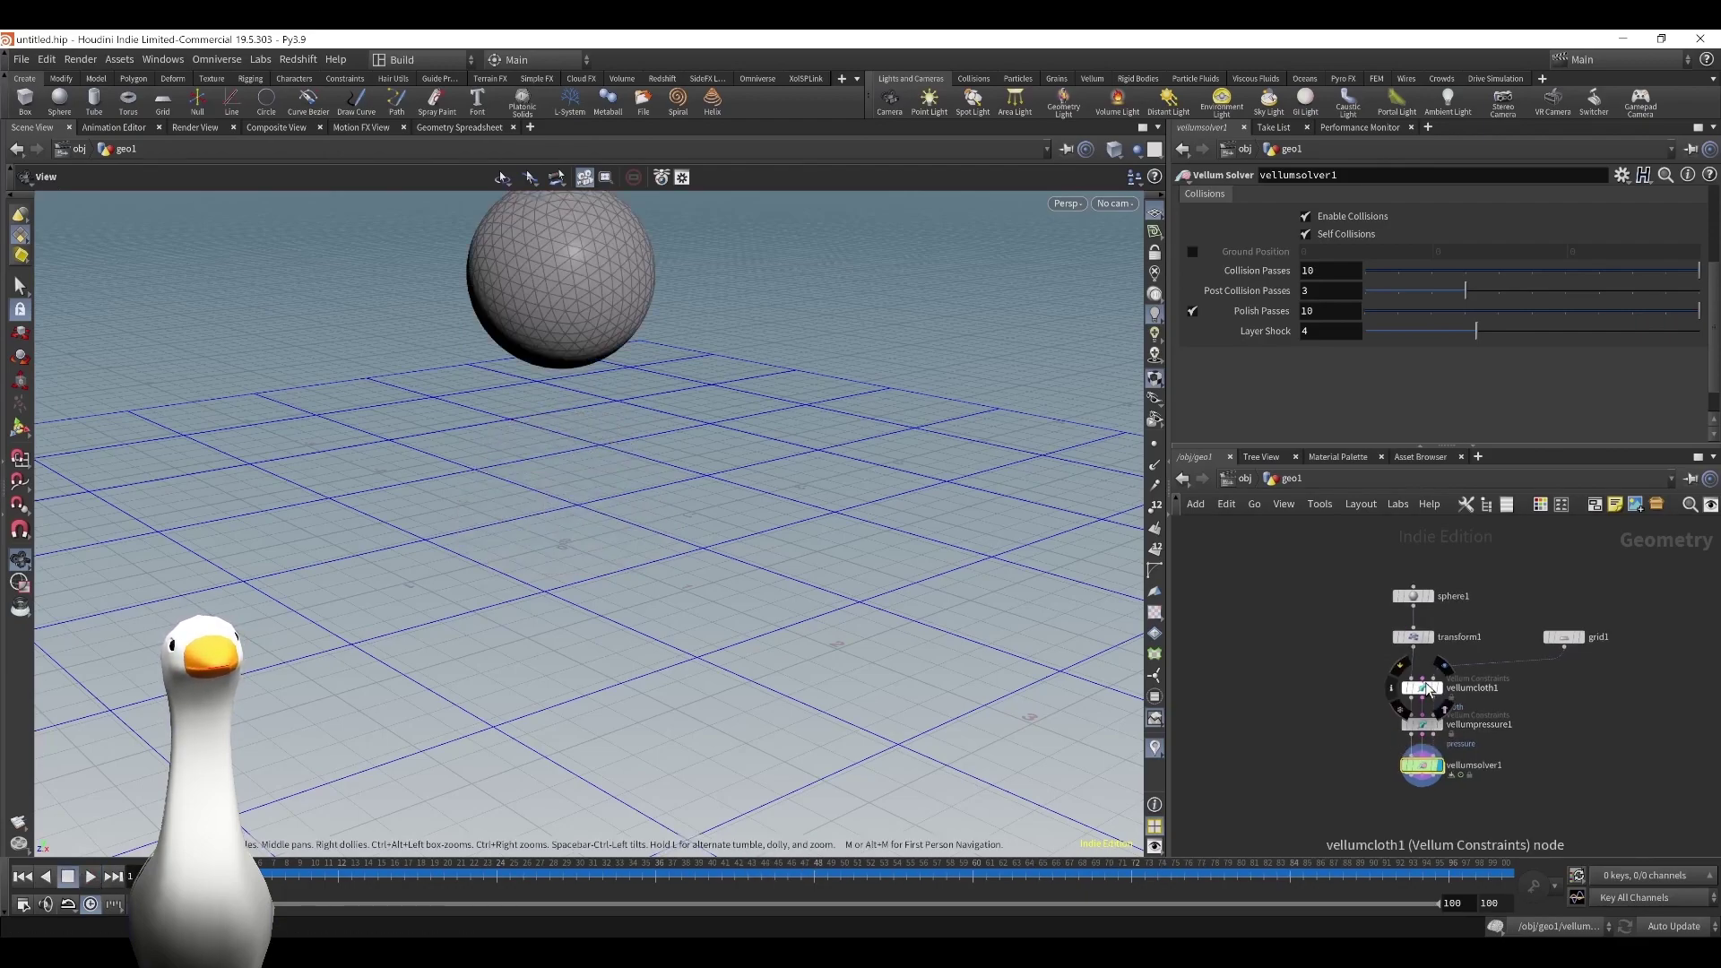
Enlarge the parameter area and set both the stretch and bend stiffness of the vellum cloth node to 0.2.
click(1421, 687)
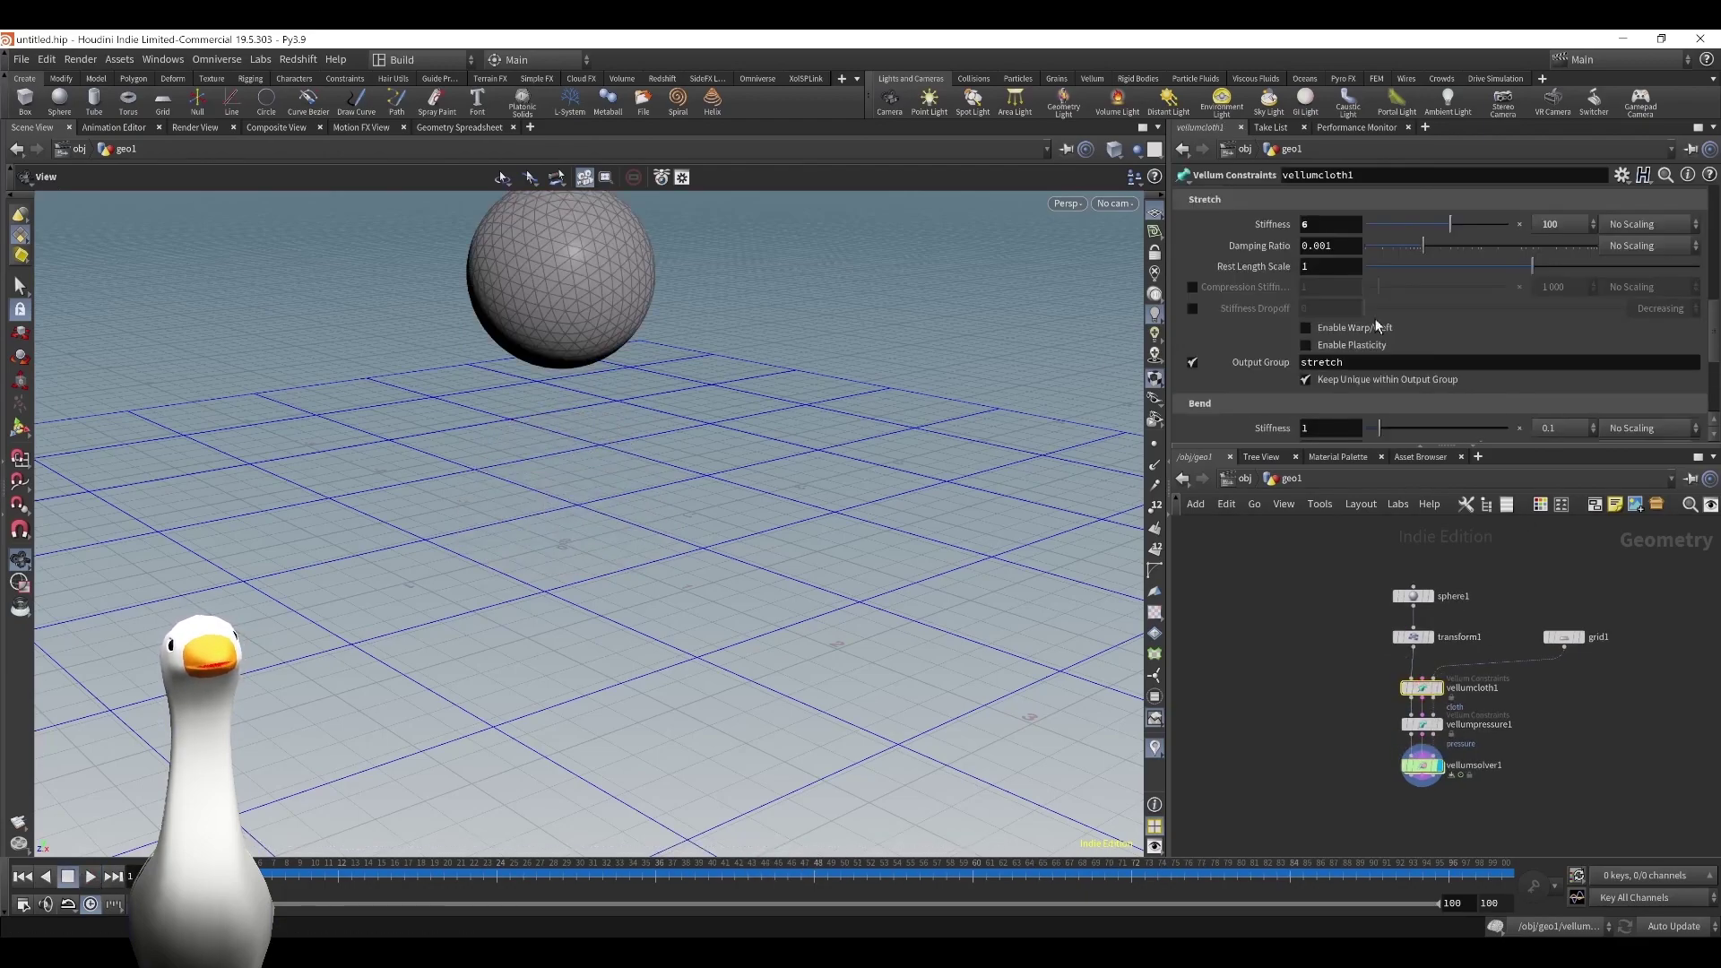
drag(1542, 450, 1542, 628)
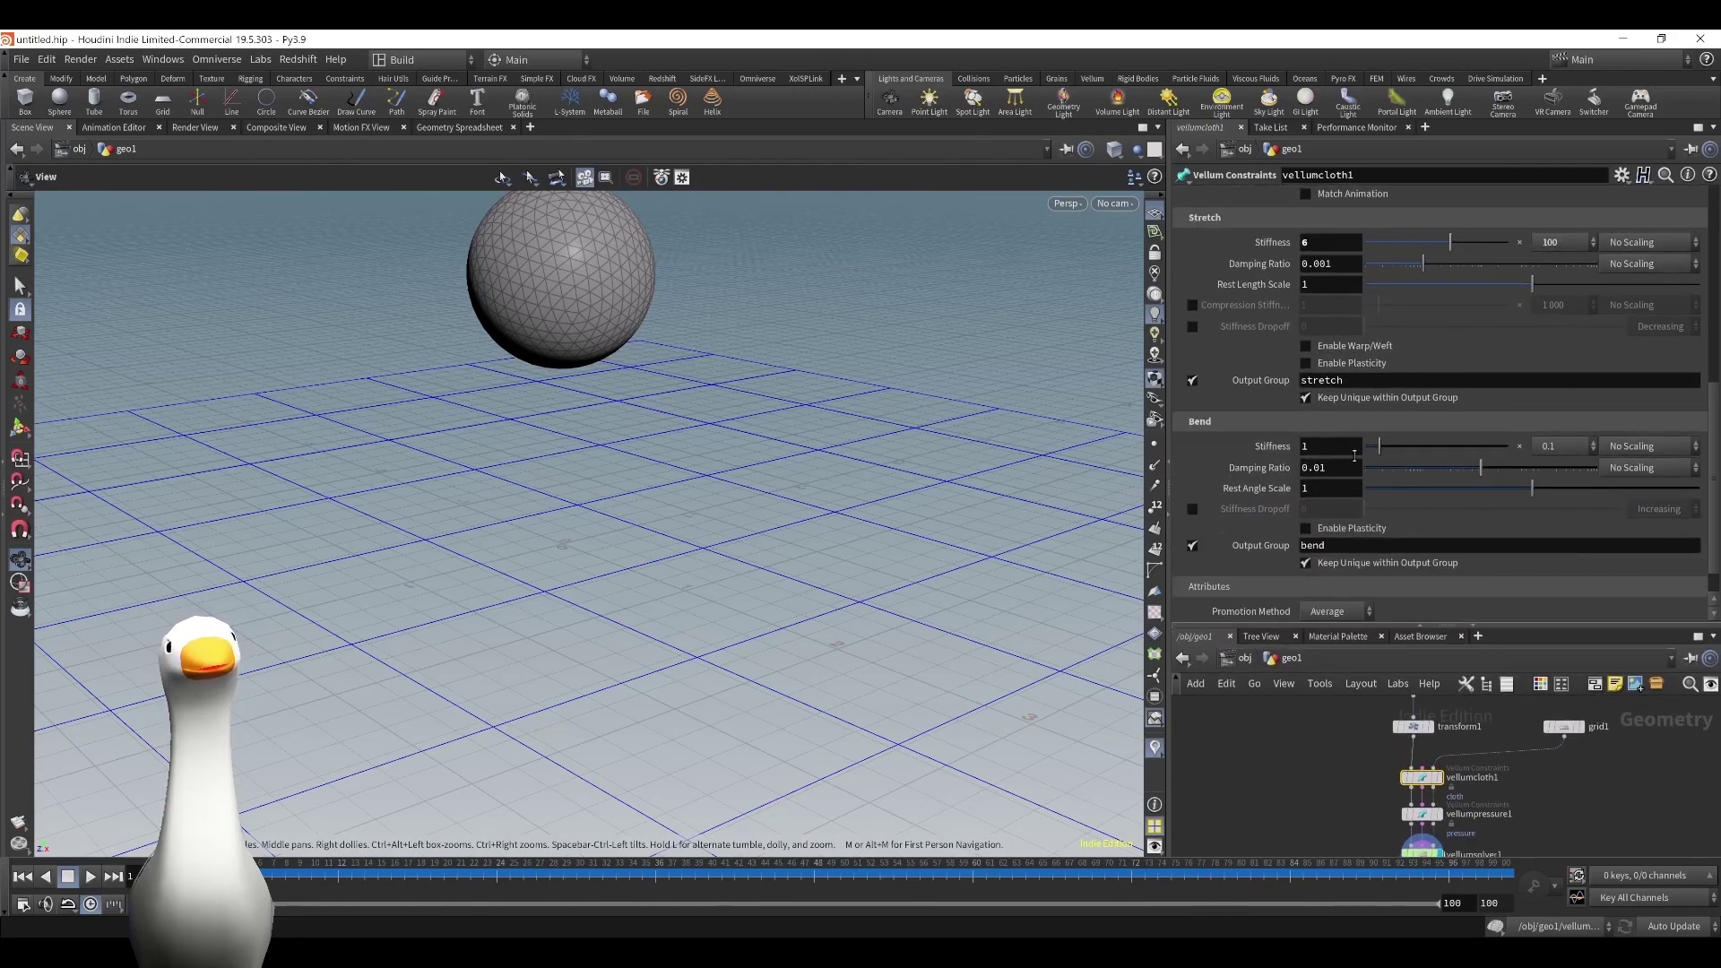
click(1411, 816)
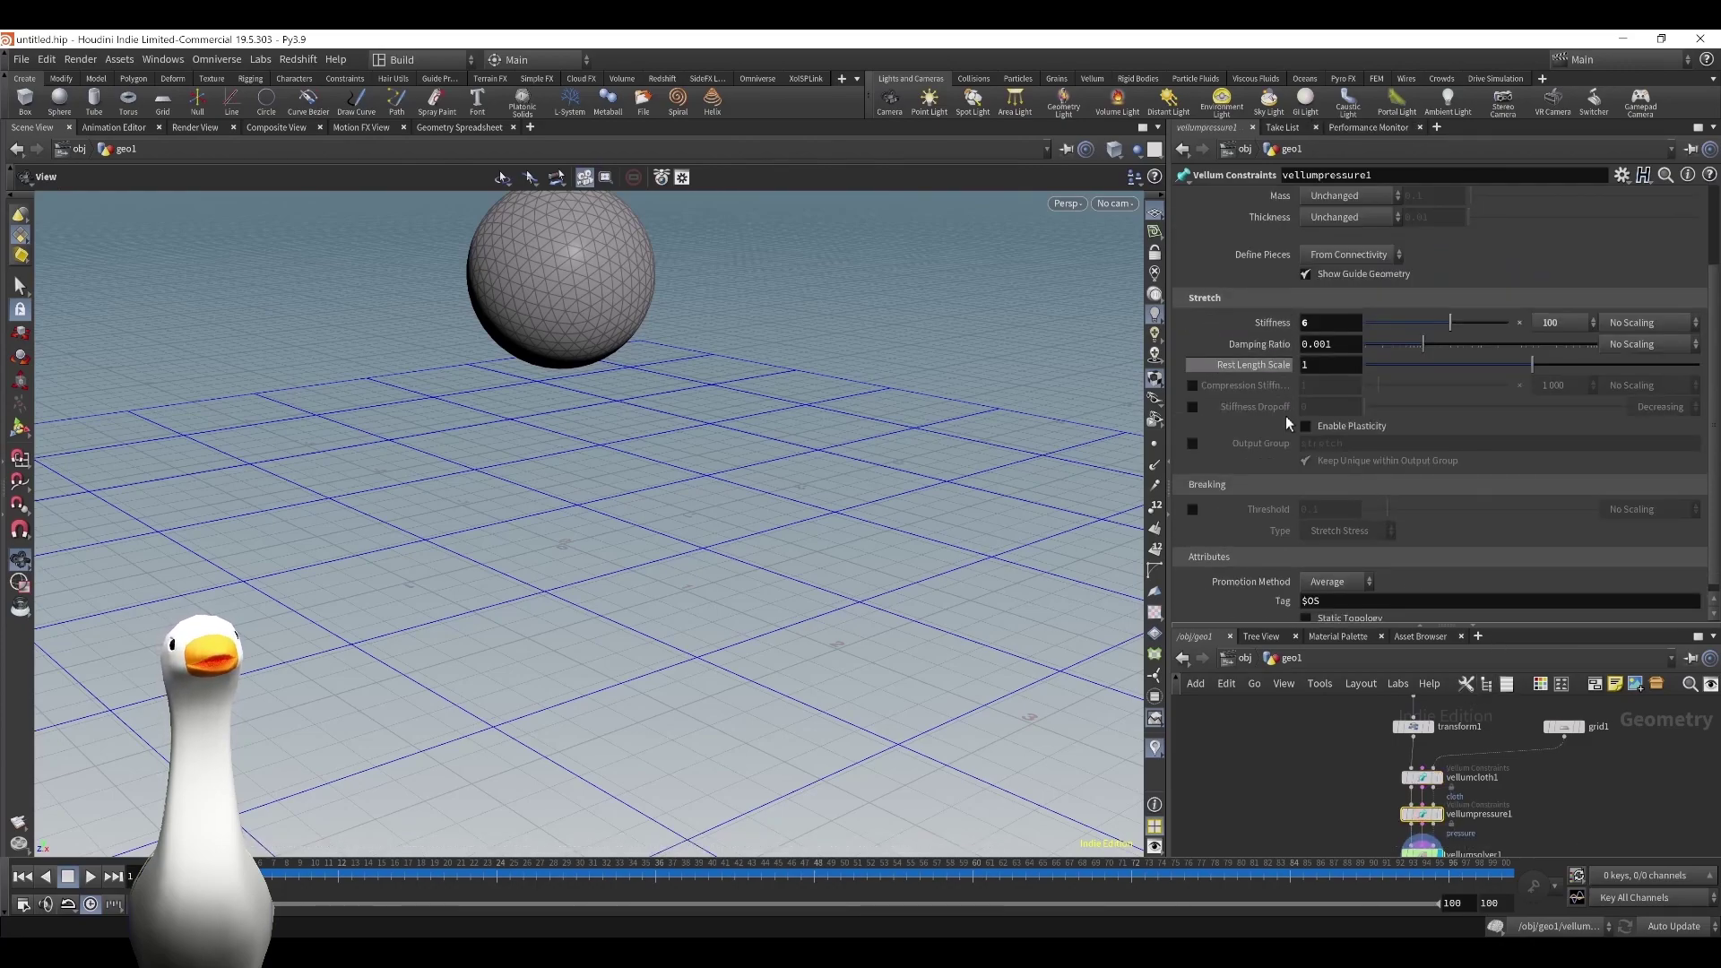
click(1426, 779)
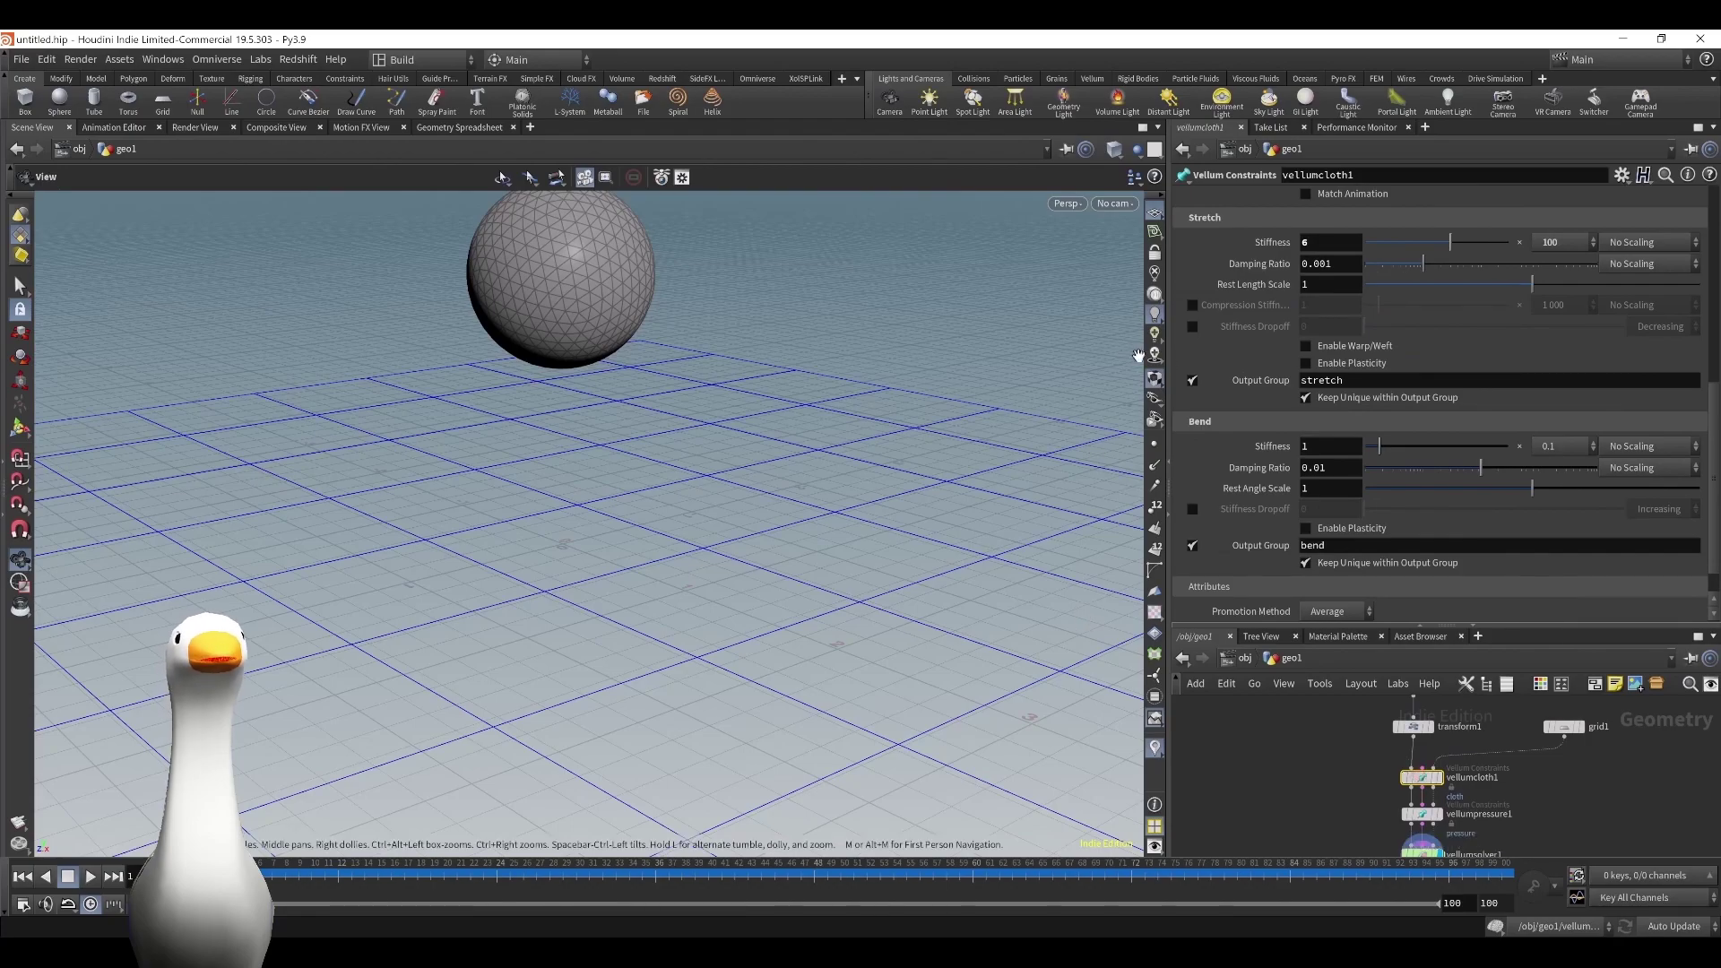
scroll(1355, 348, up, 3)
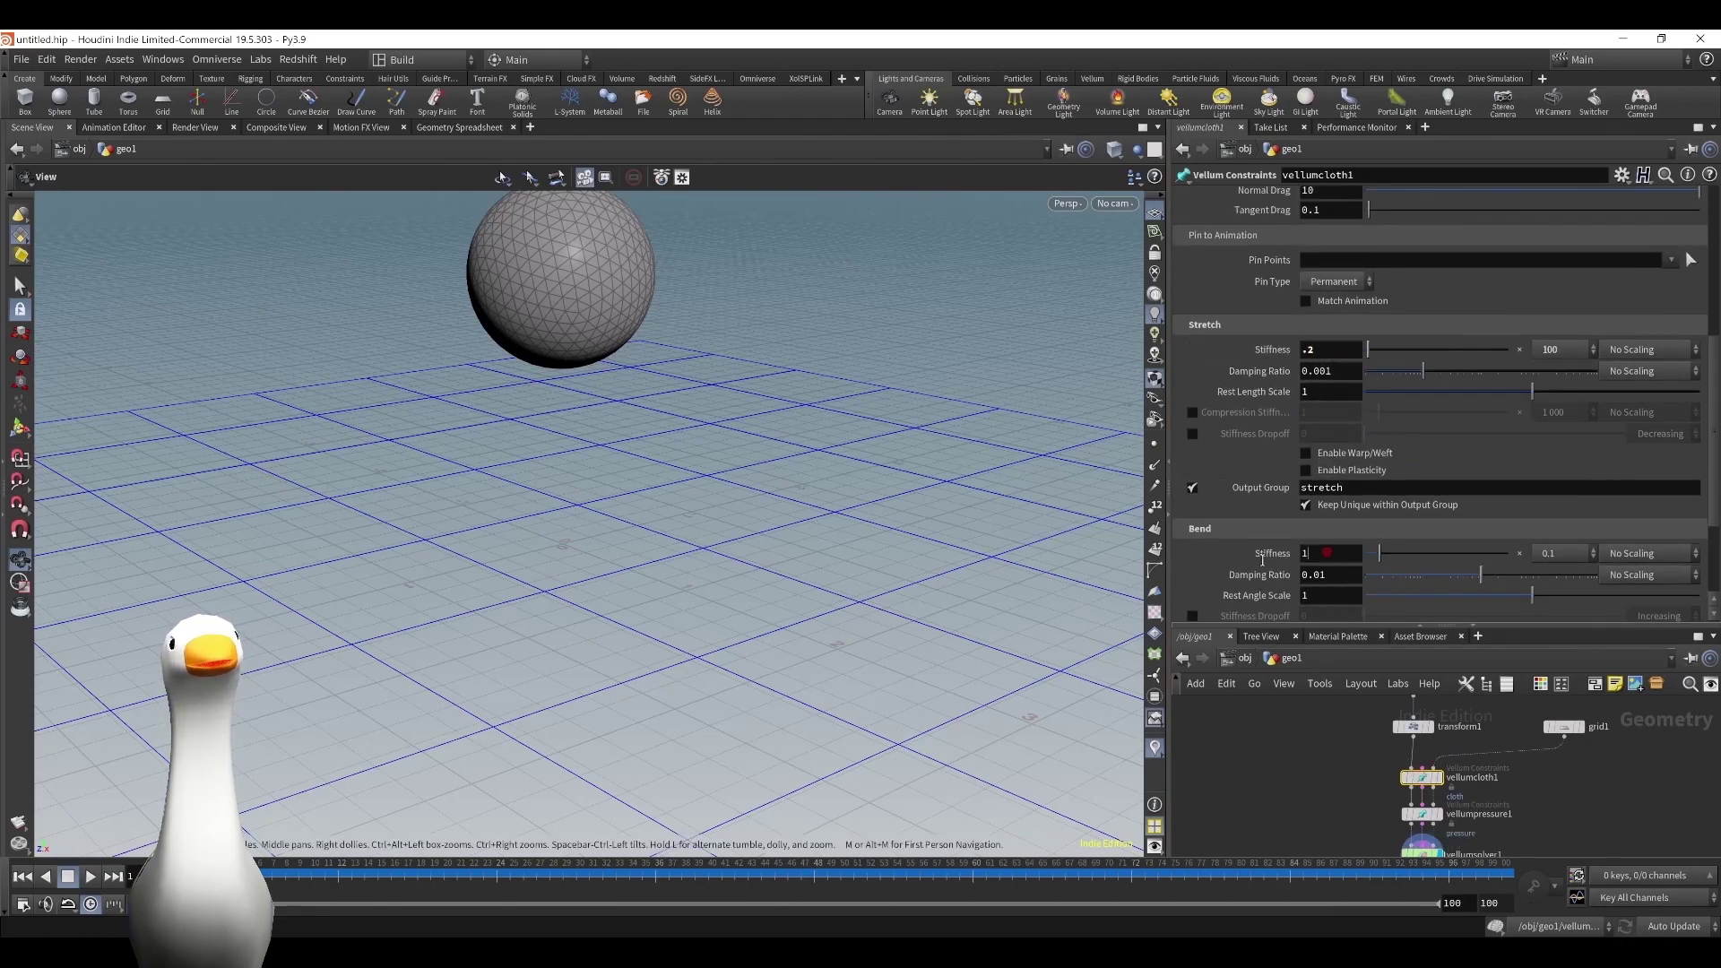
text(.2)
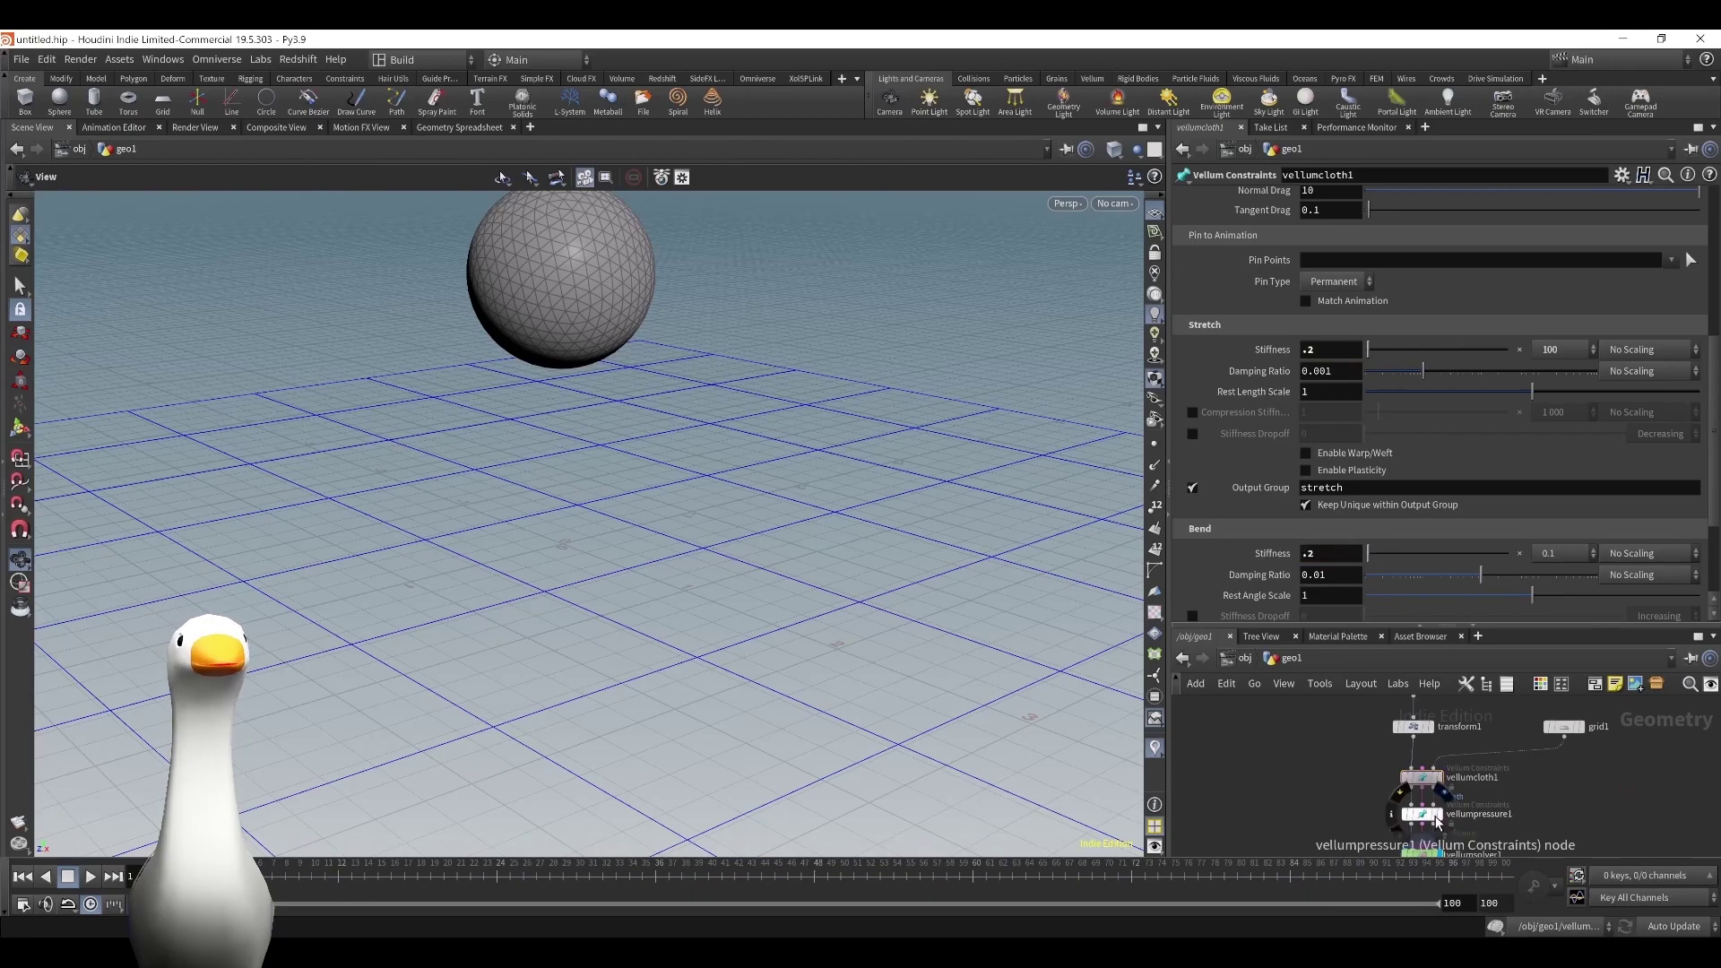
Set the stretch stiffness of the vellum pressure node to 0.2 and return to the vellum cloth node's parameters.
click(1430, 816)
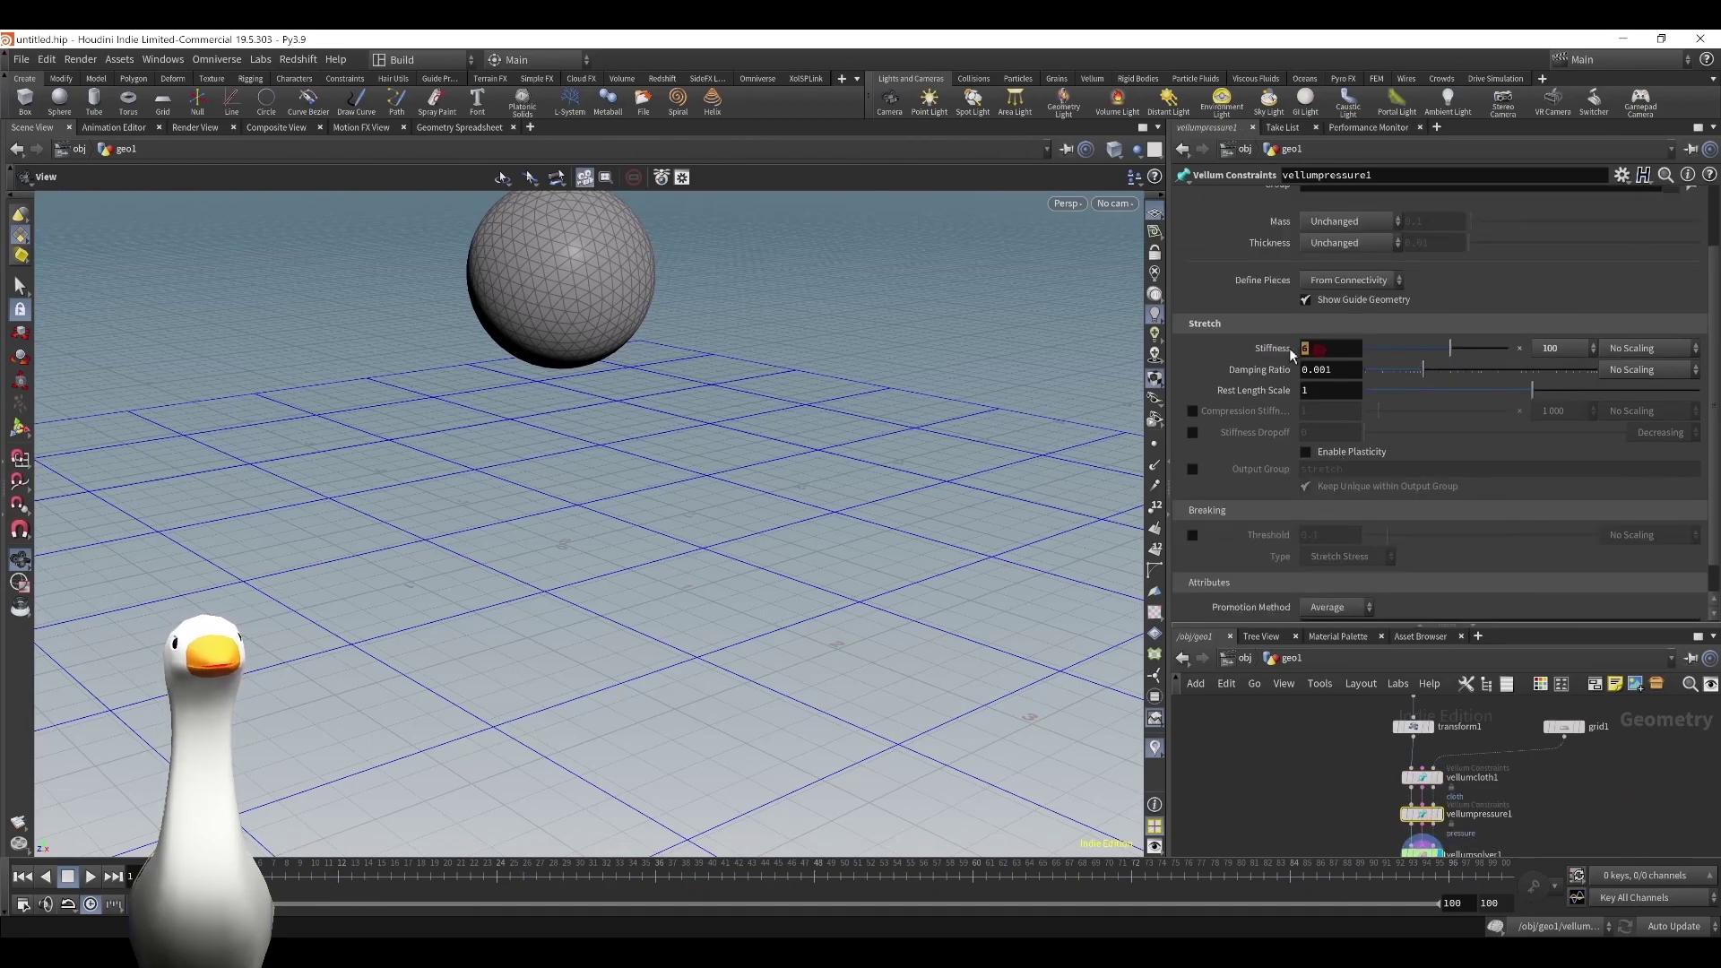
click(1226, 359)
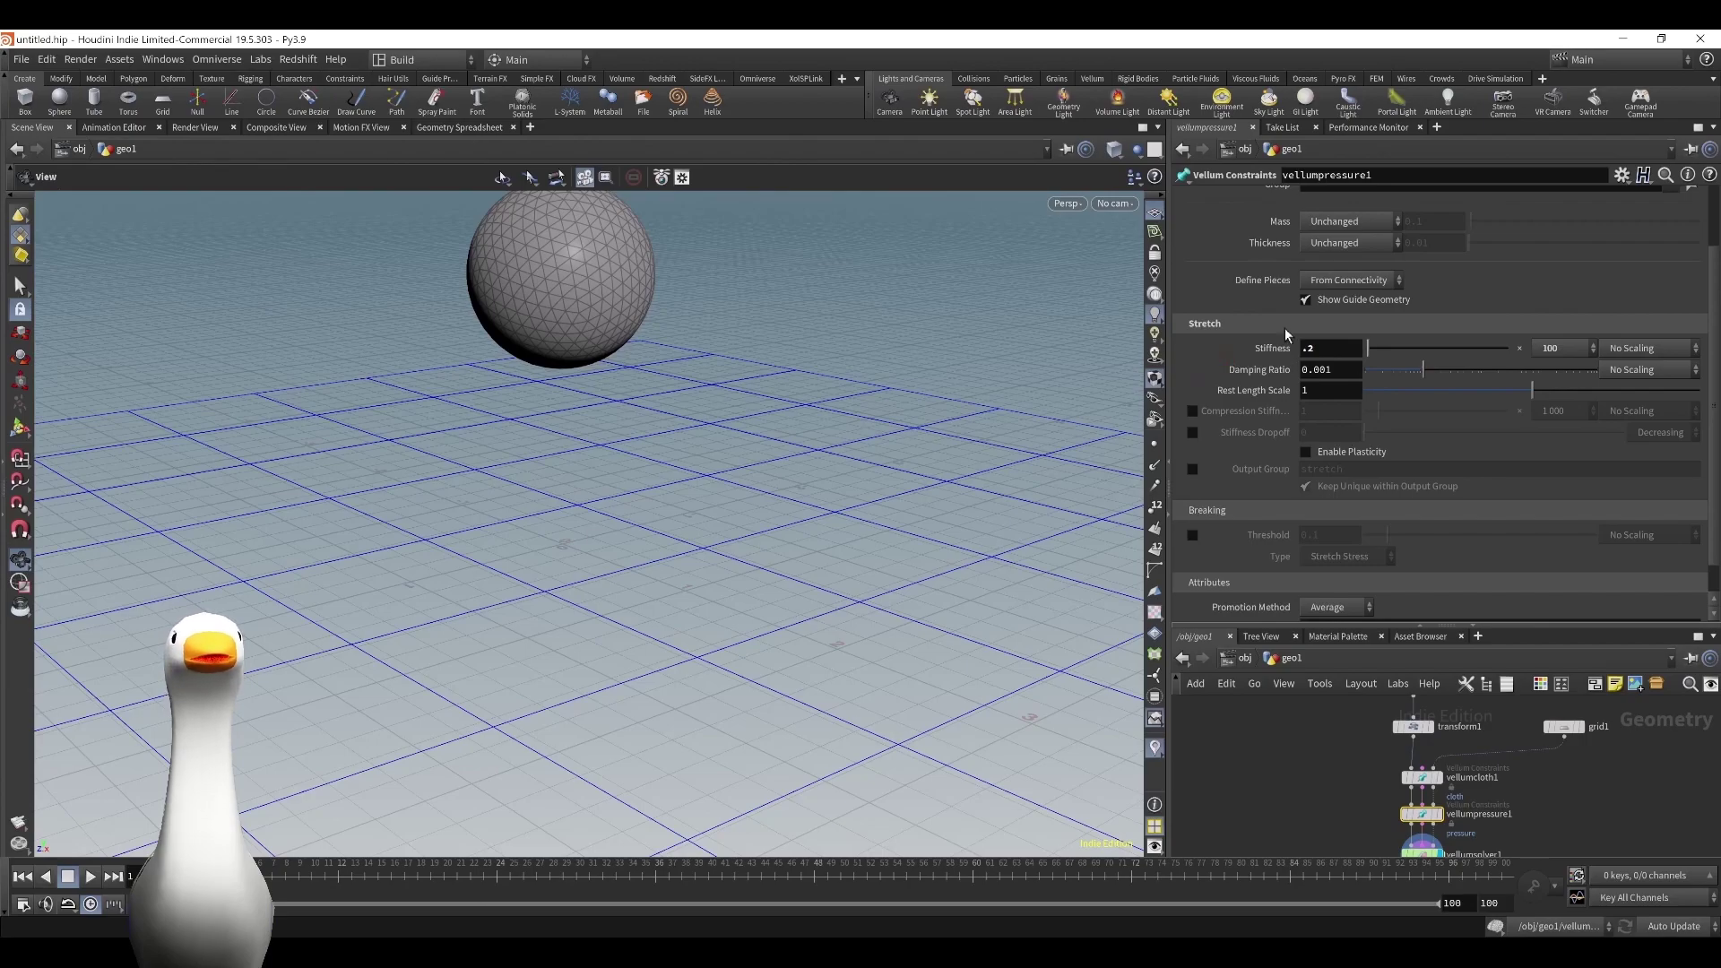
click(1422, 777)
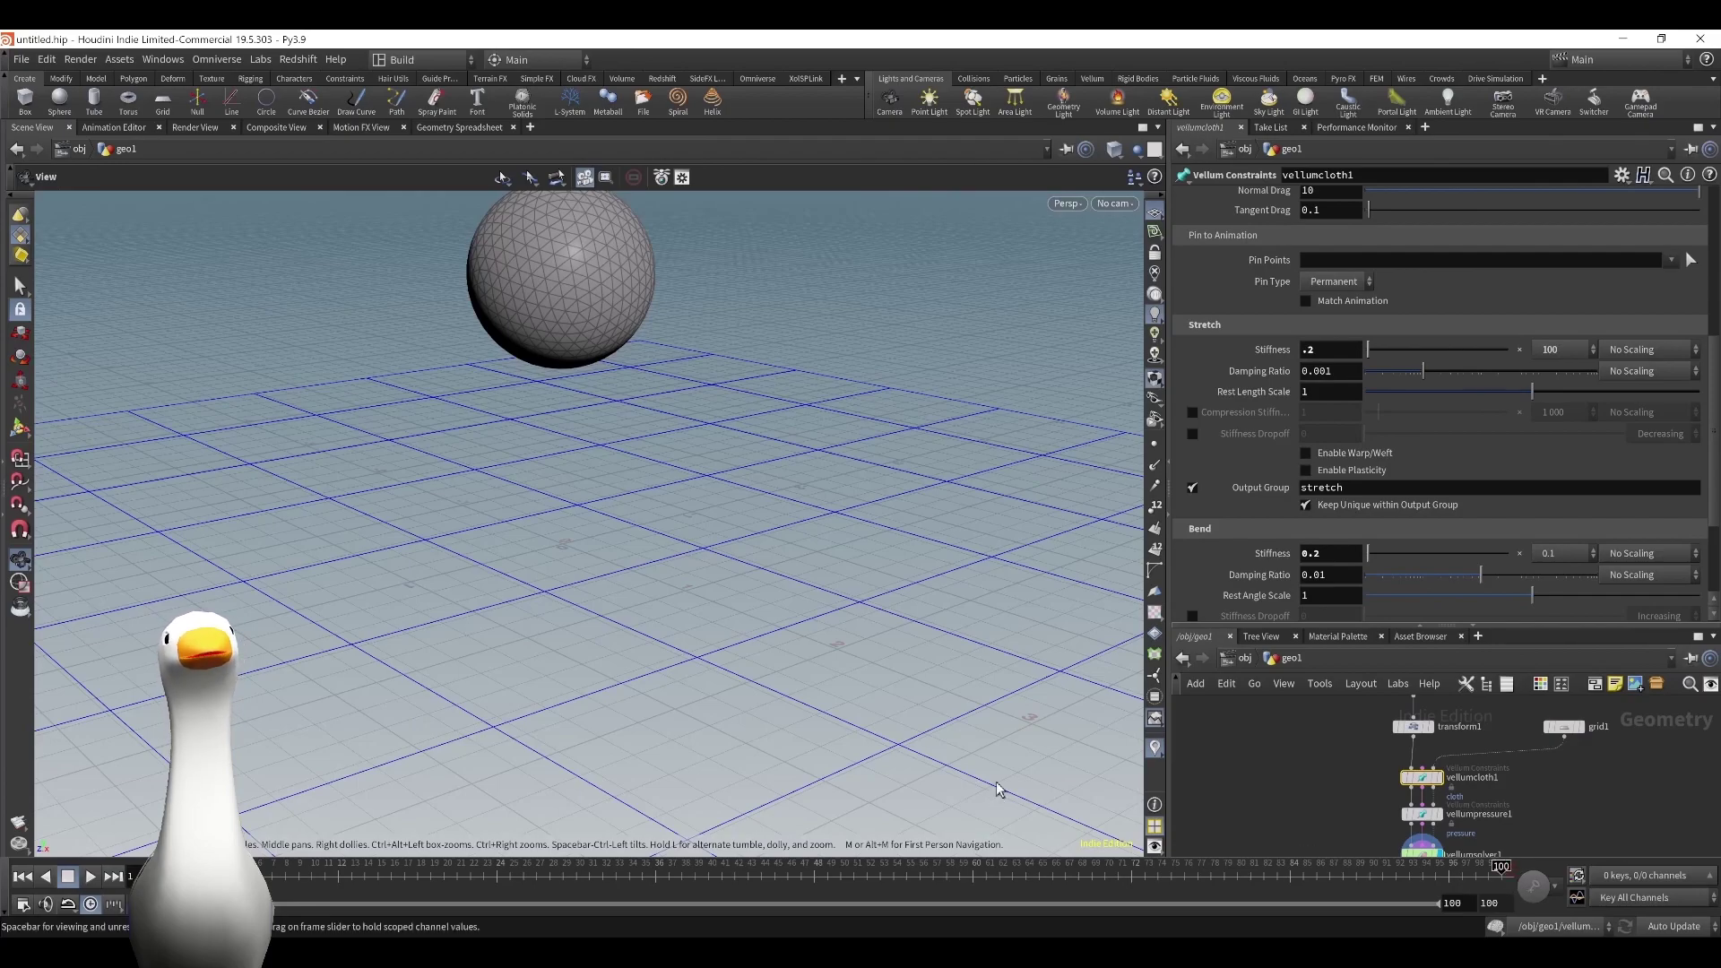
Play the simulation, examine how the balloon lands on the grid, and rewind to the first frame.
click(93, 875)
click(94, 876)
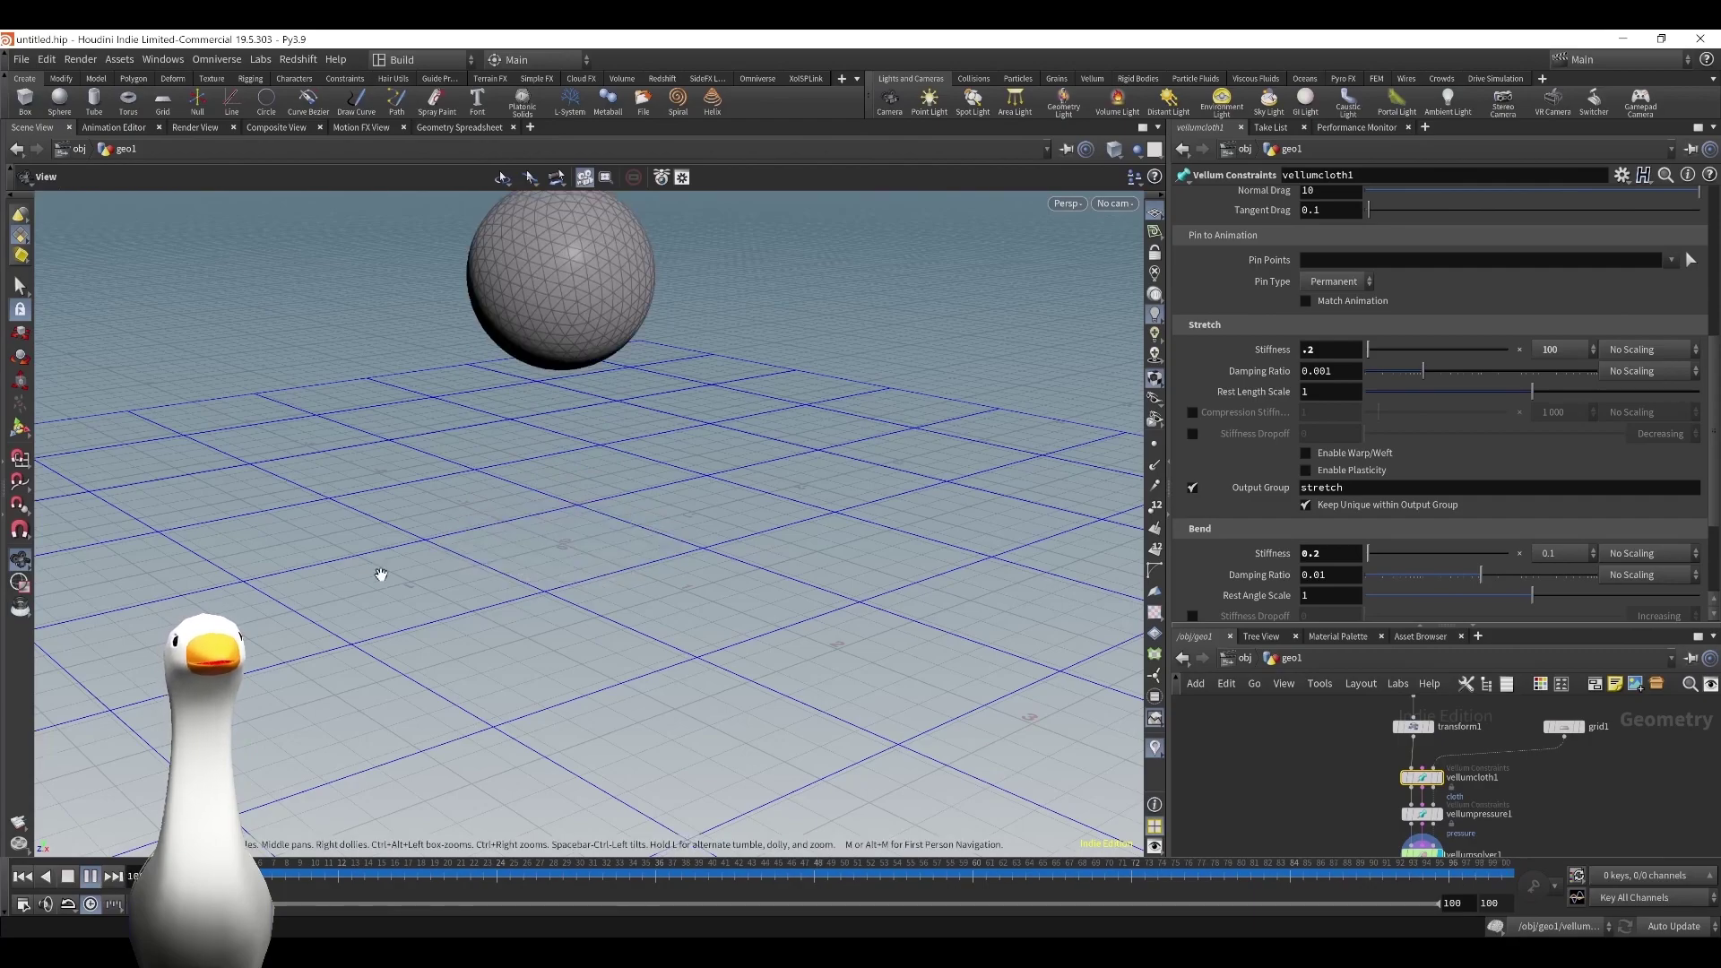
right_drag(492, 529, 655, 540)
drag(655, 539, 664, 672)
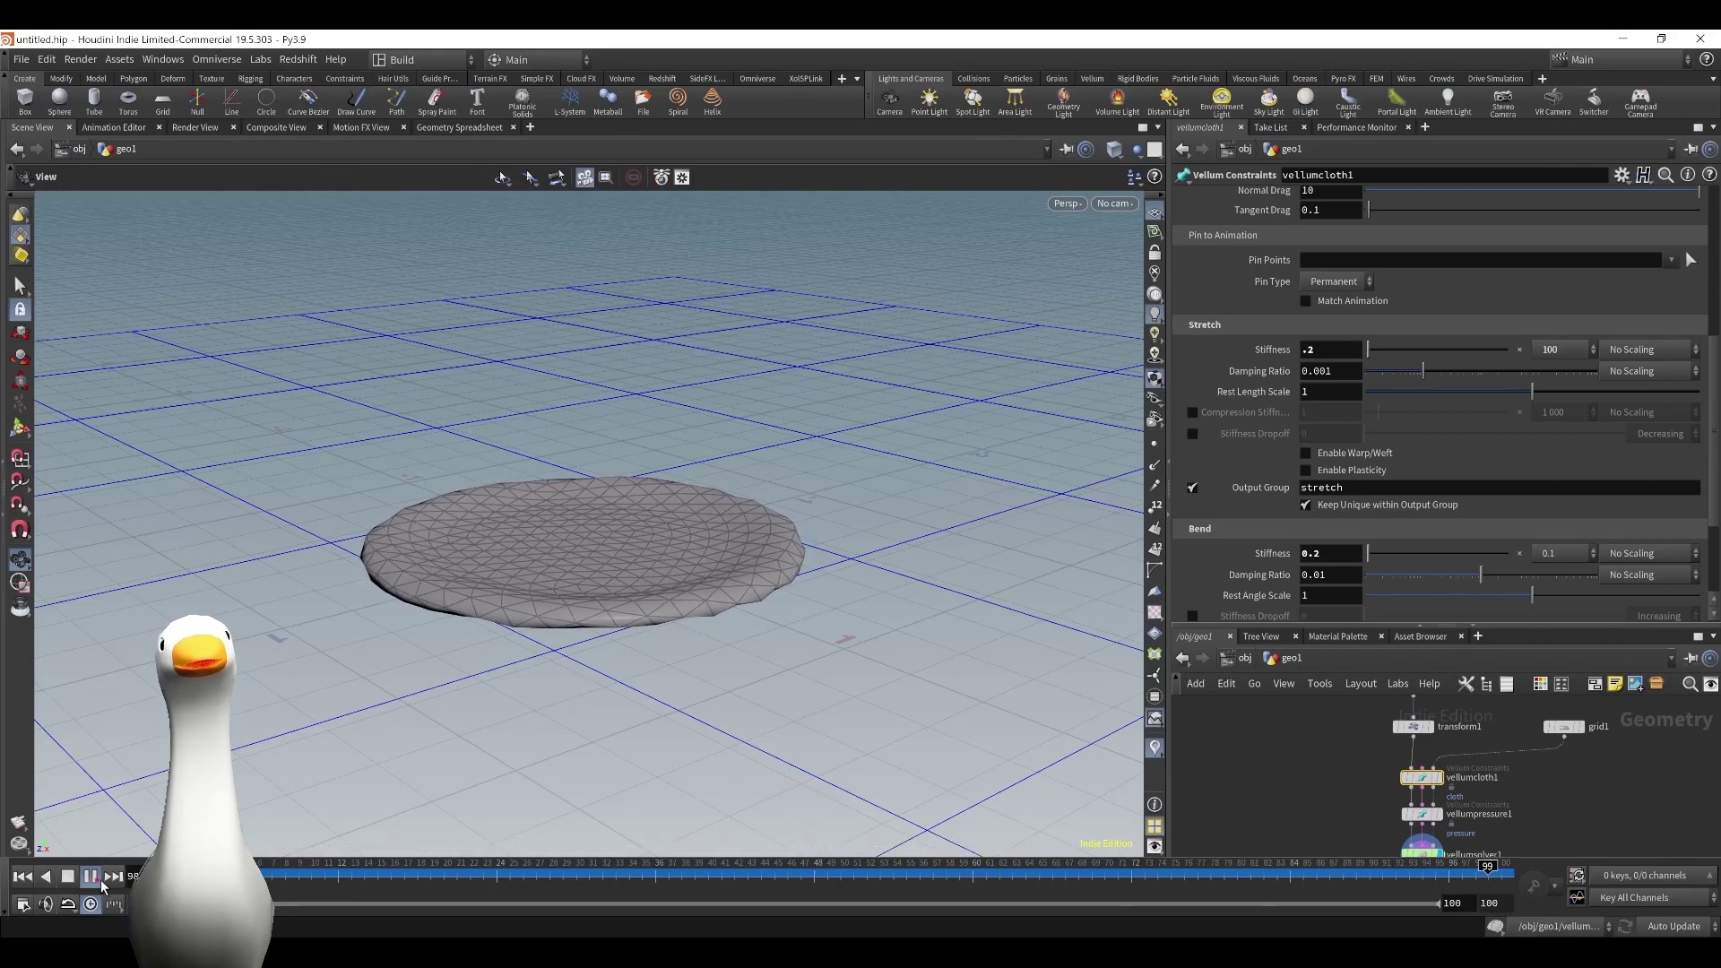
click(22, 875)
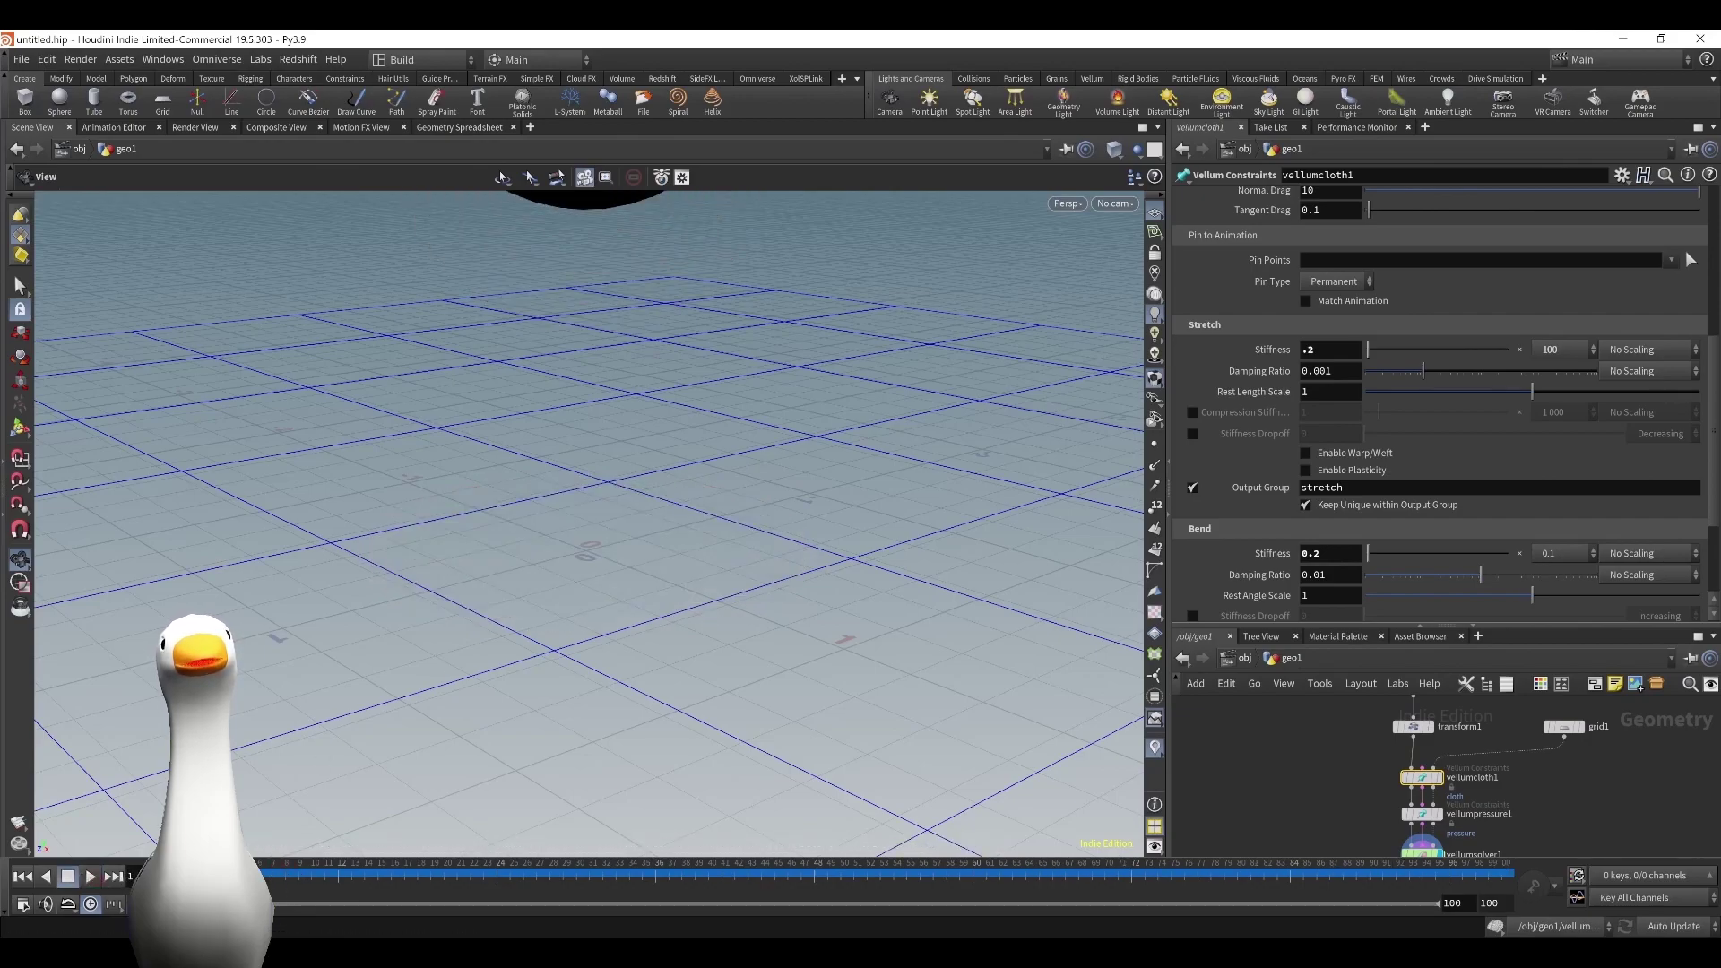
Set the stretch and bend damping ratios of the vellum cloth node to 0.1 and replay the simulation.
double_click(1347, 371)
text(.)
key(Return)
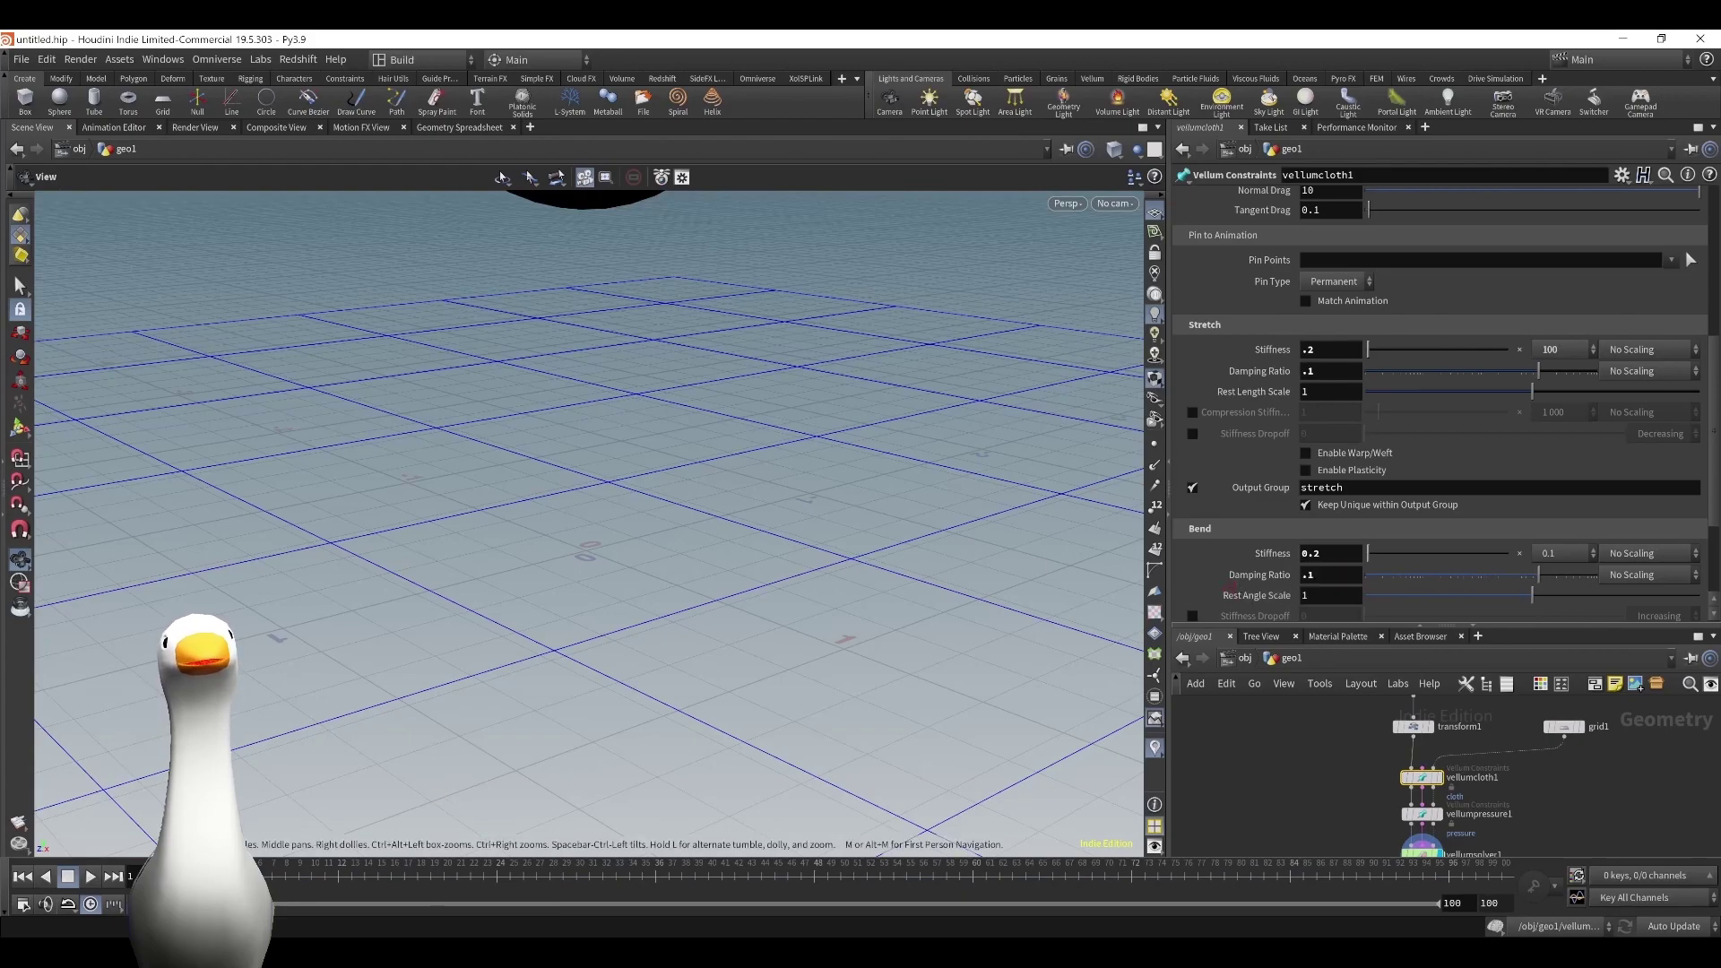
click(1504, 874)
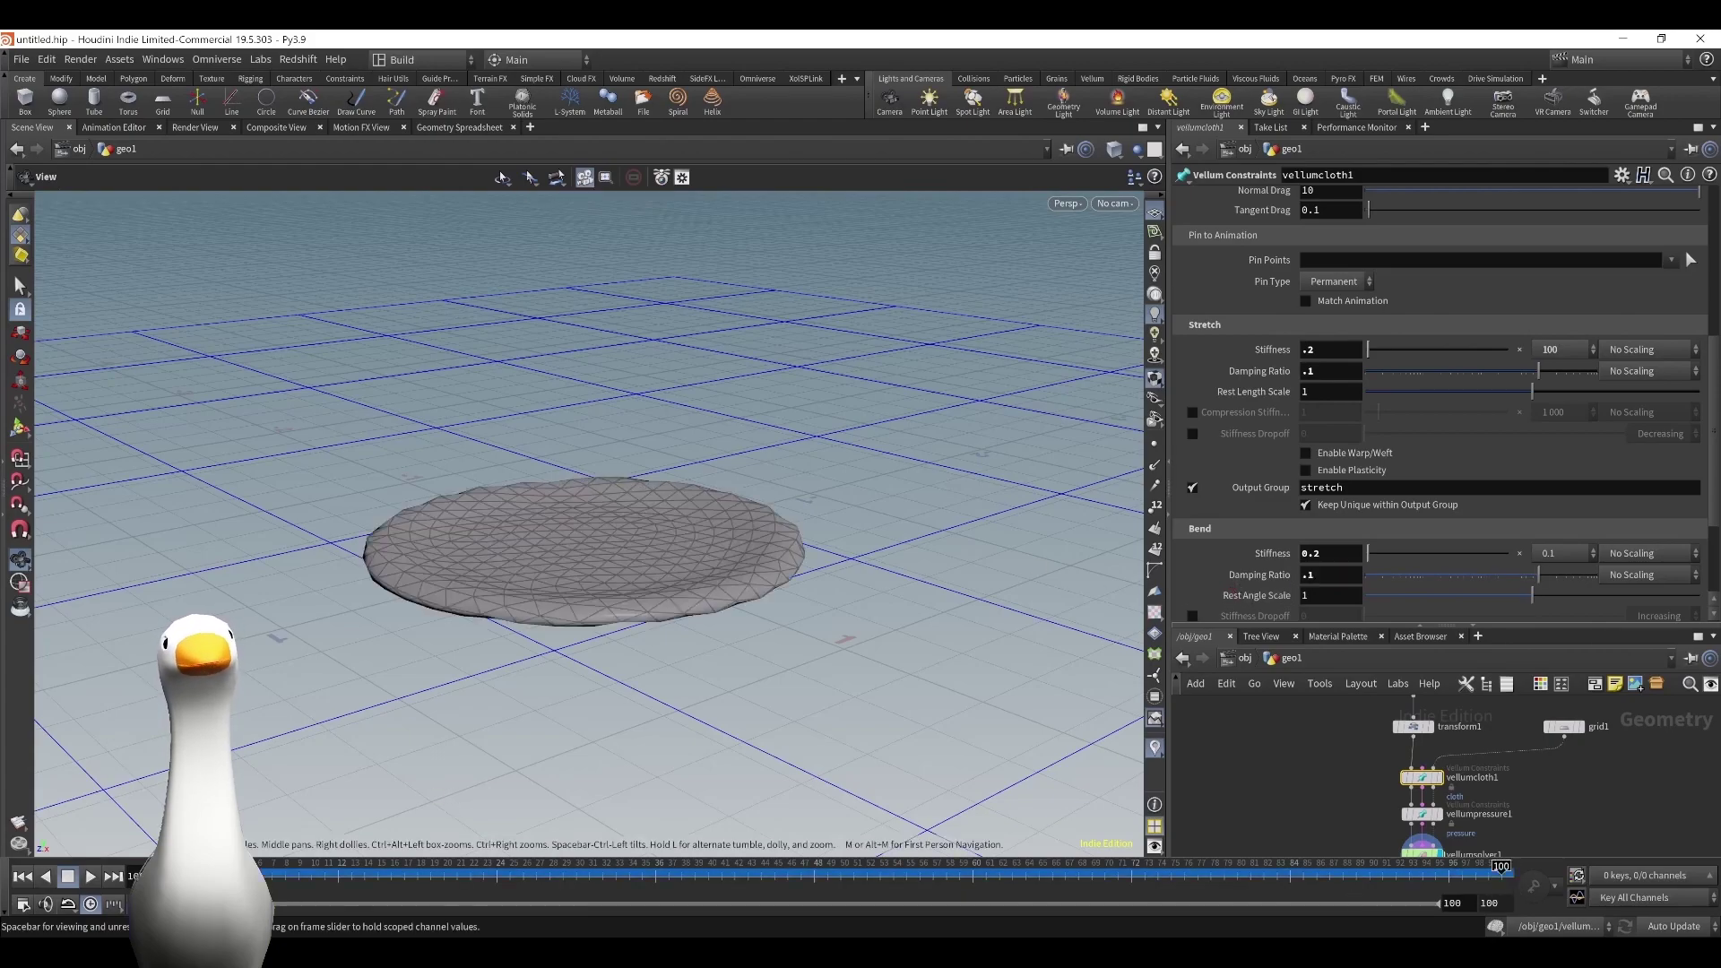
click(93, 878)
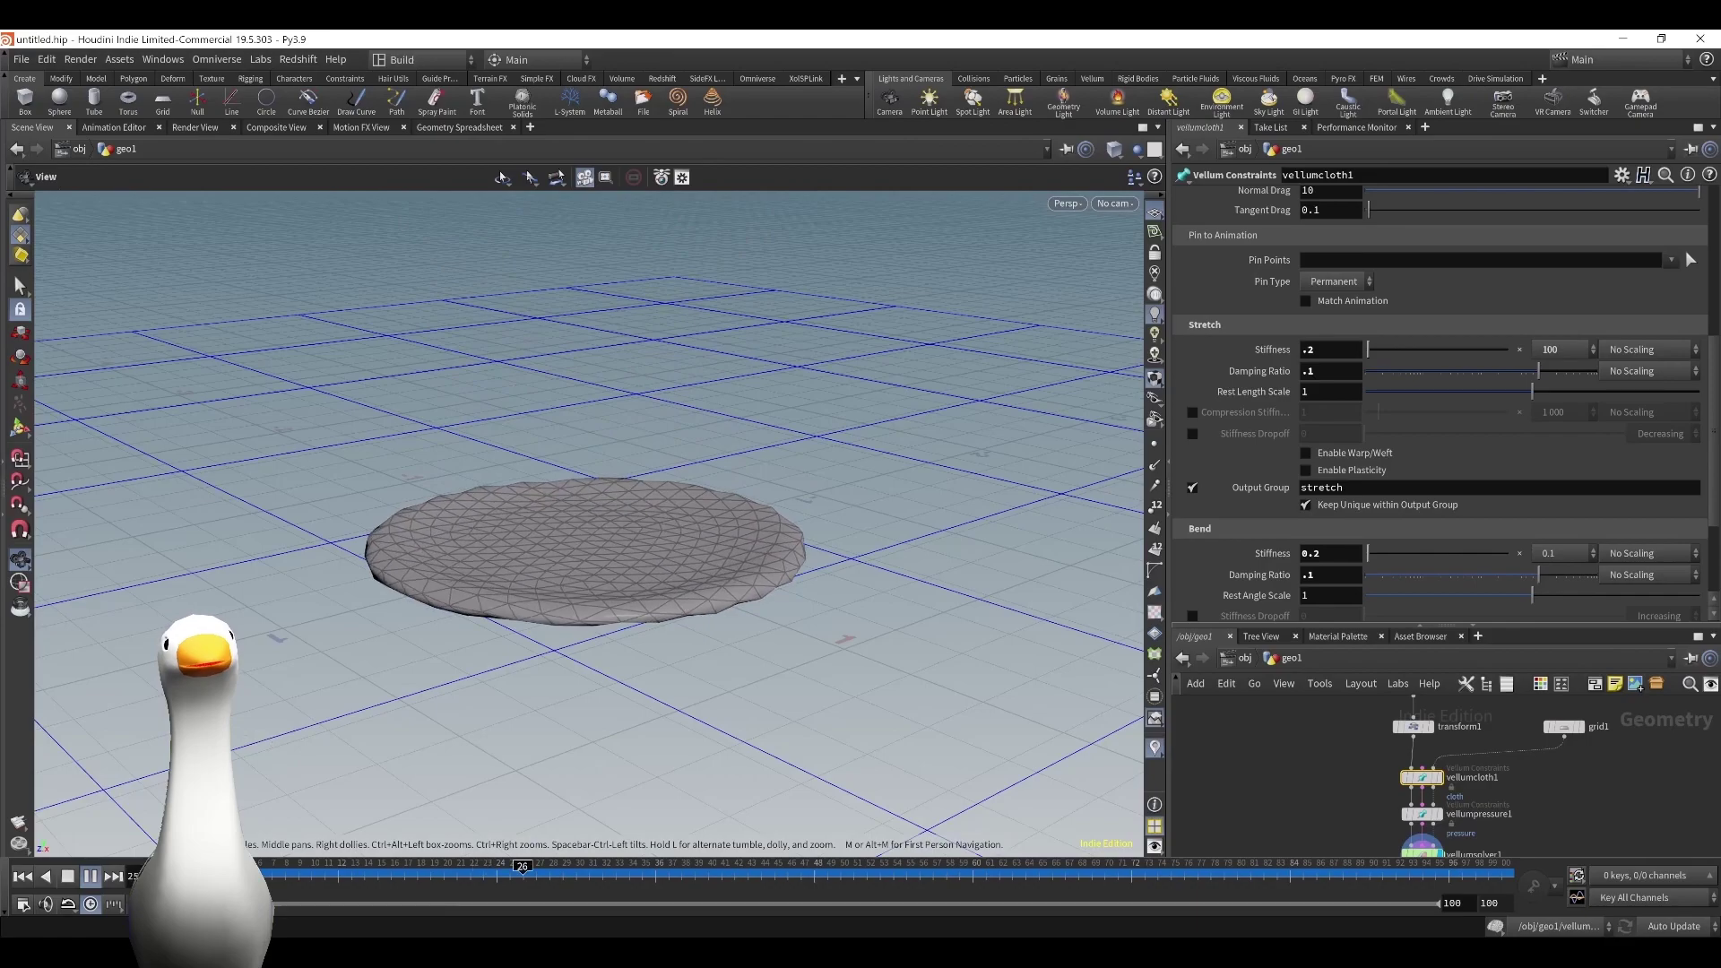
click(106, 877)
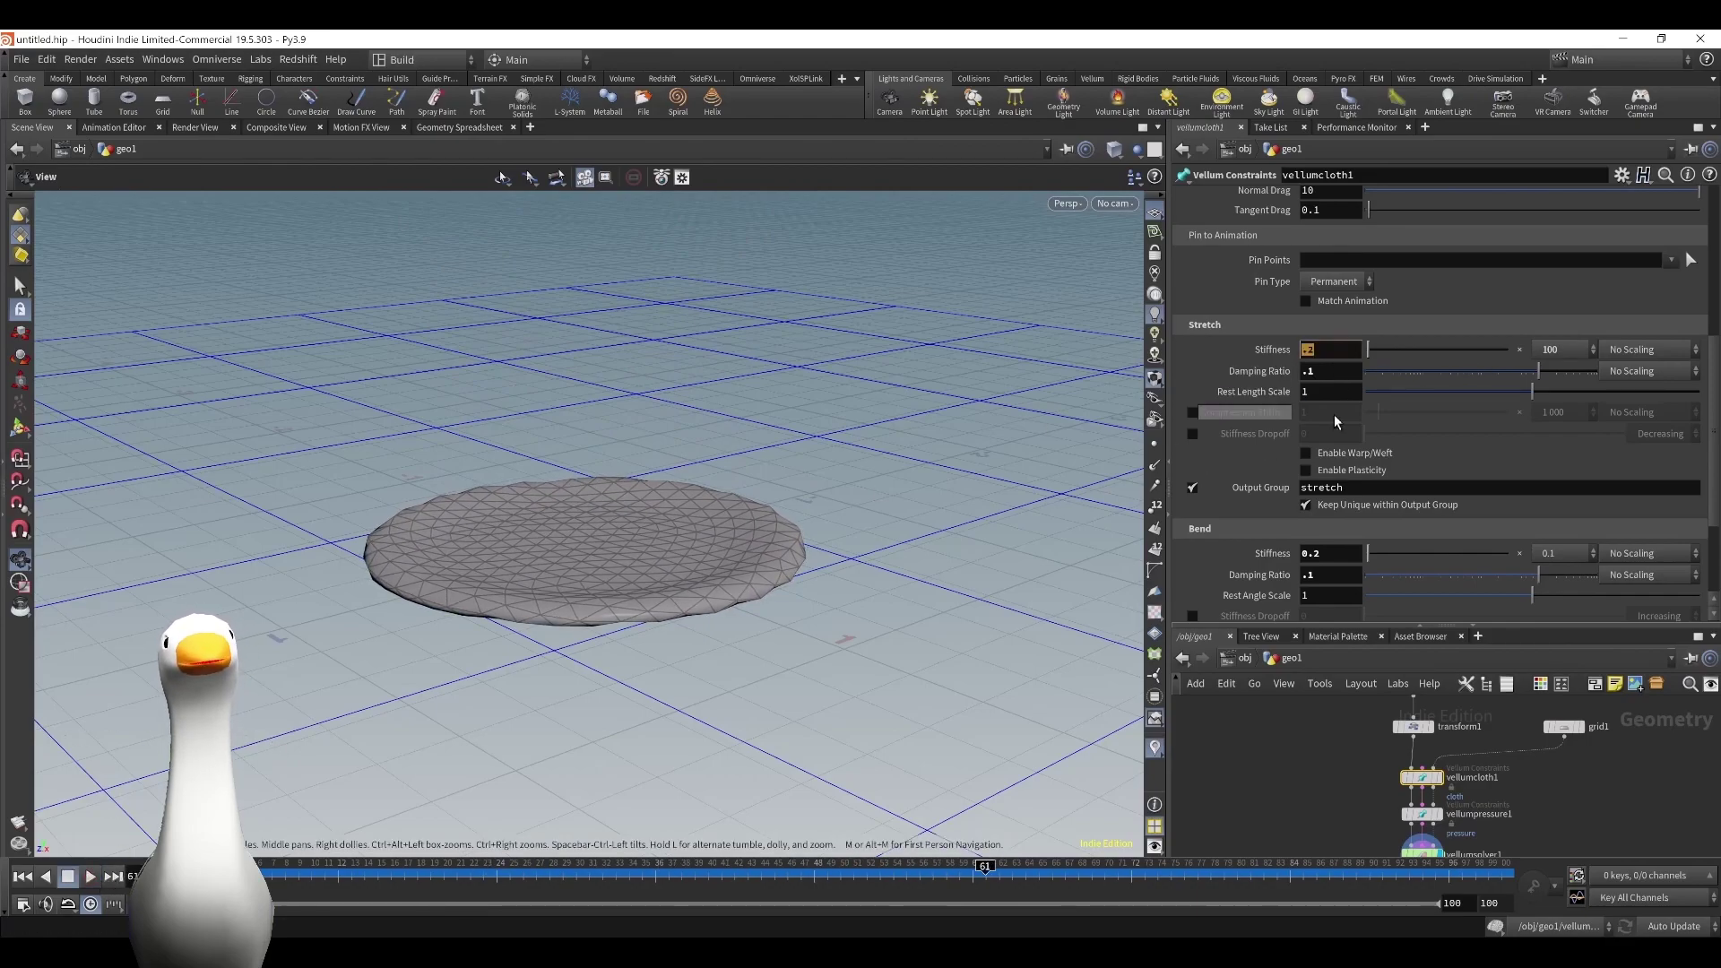
Set both the stretch and bend stiffness of the vellum cloth node to 1 with a 1e+10 multiplier.
key(BackSpace)
key(BackSpace)
key(BackSpace)
text(1)
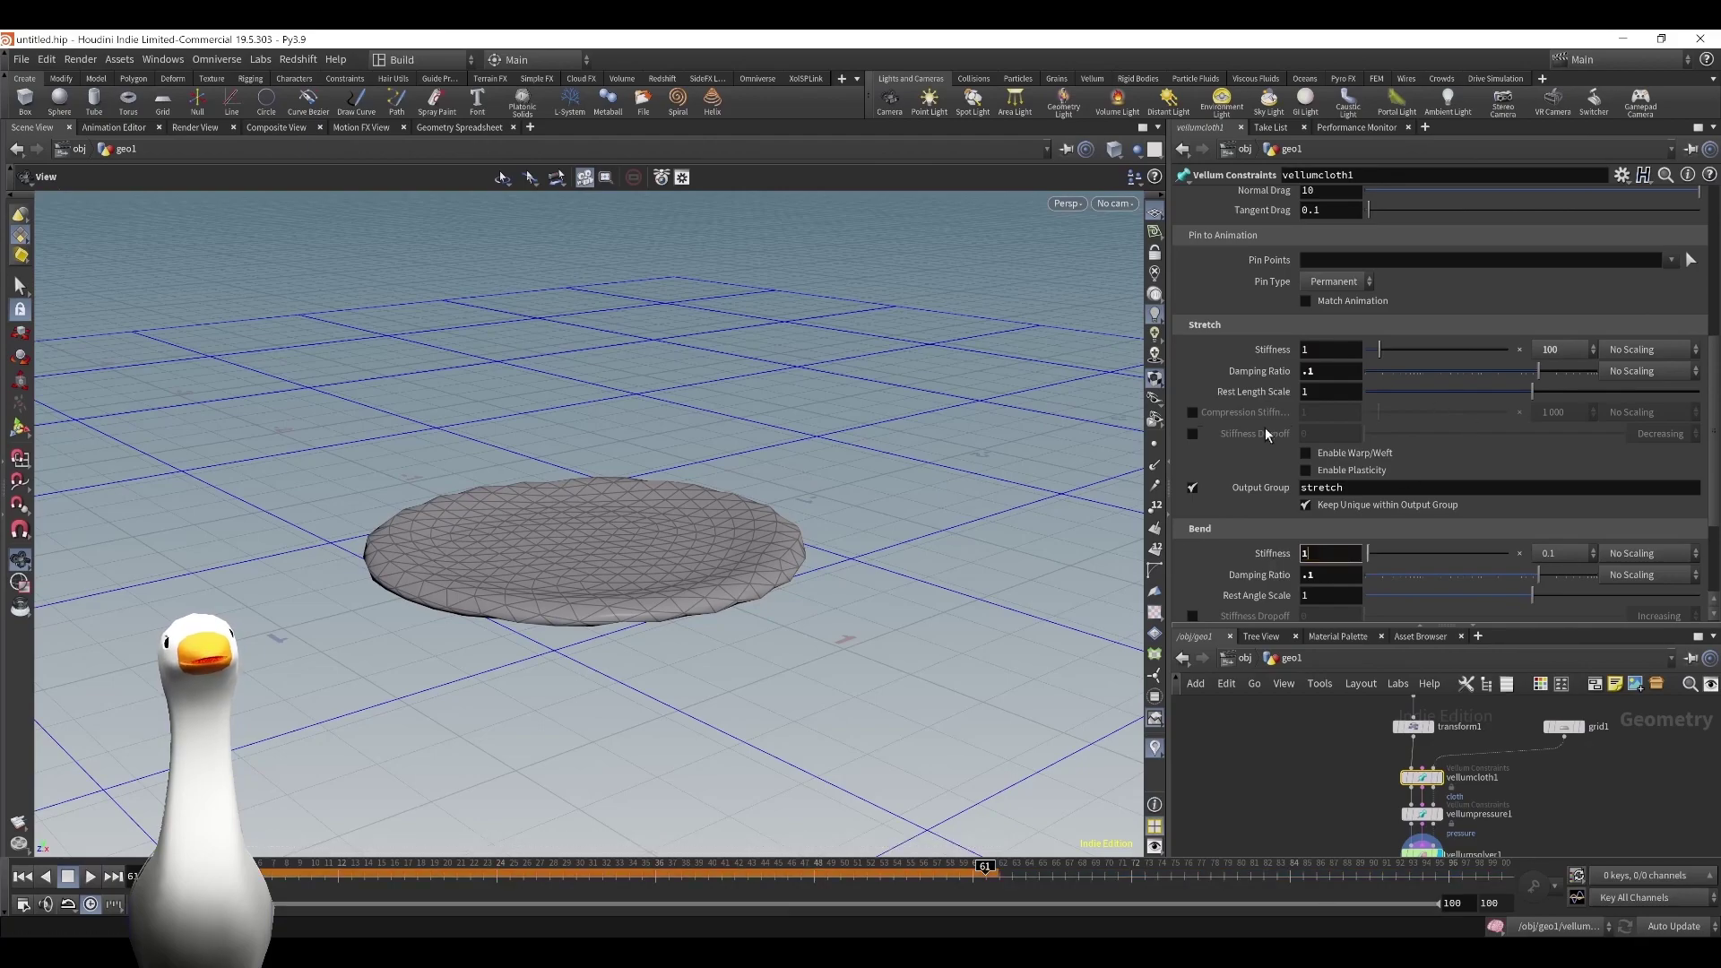
click(1566, 353)
click(1584, 451)
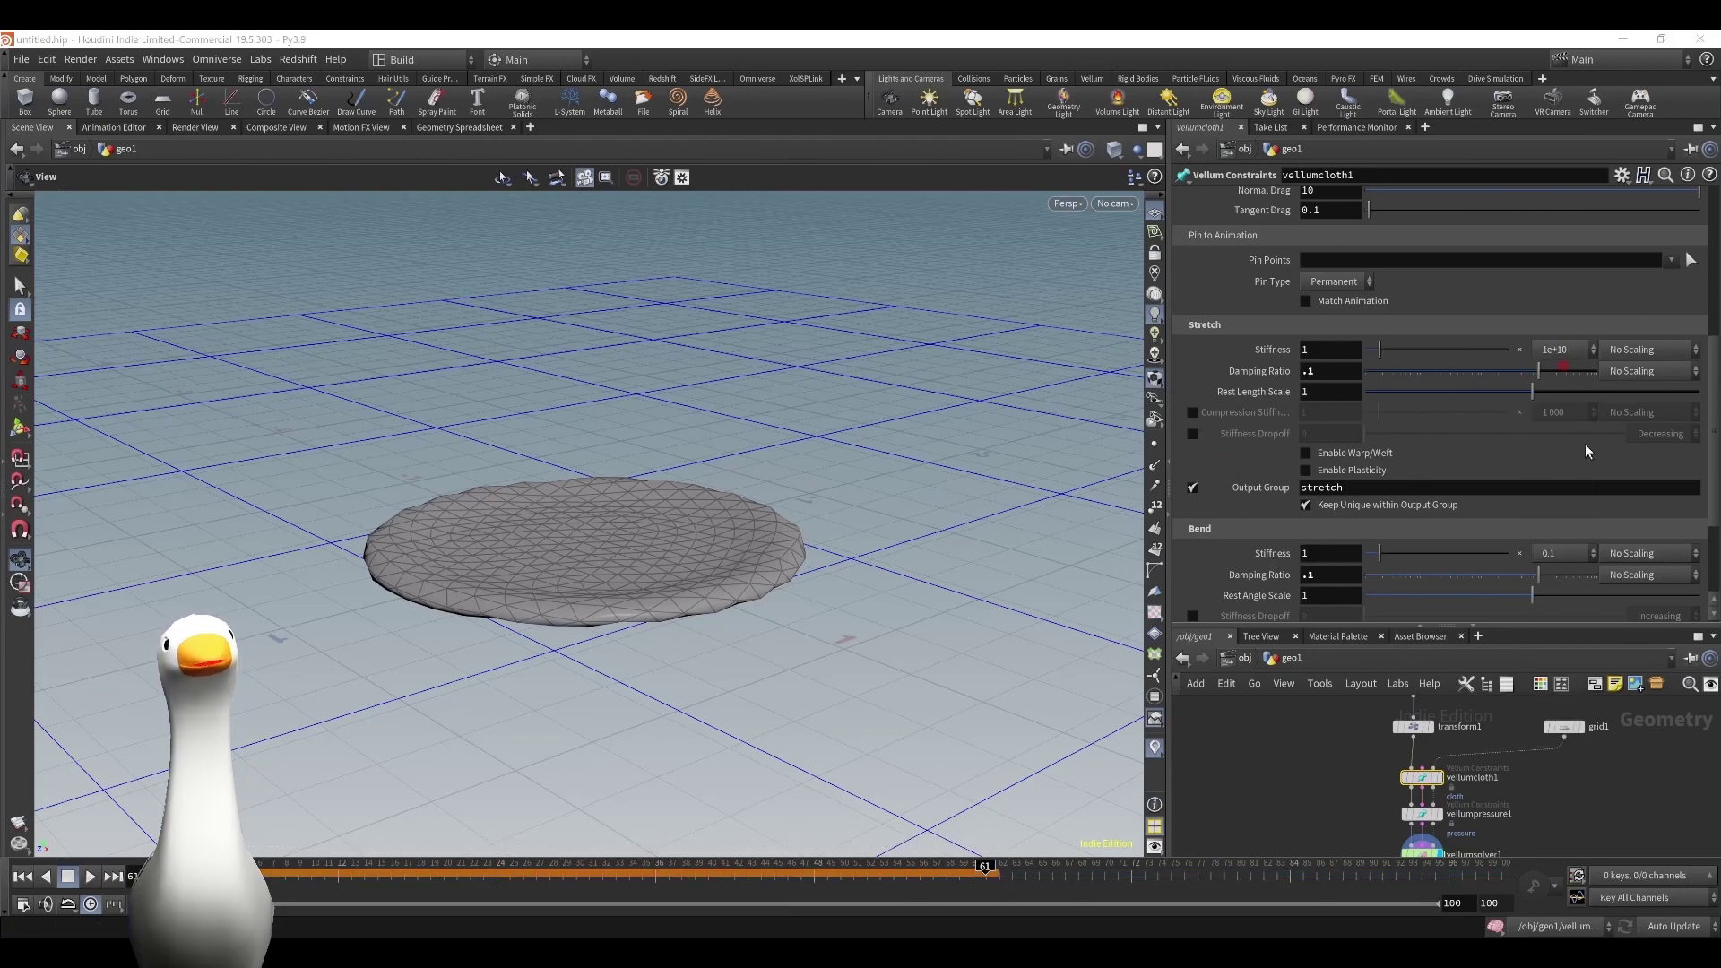
click(1570, 561)
click(1559, 175)
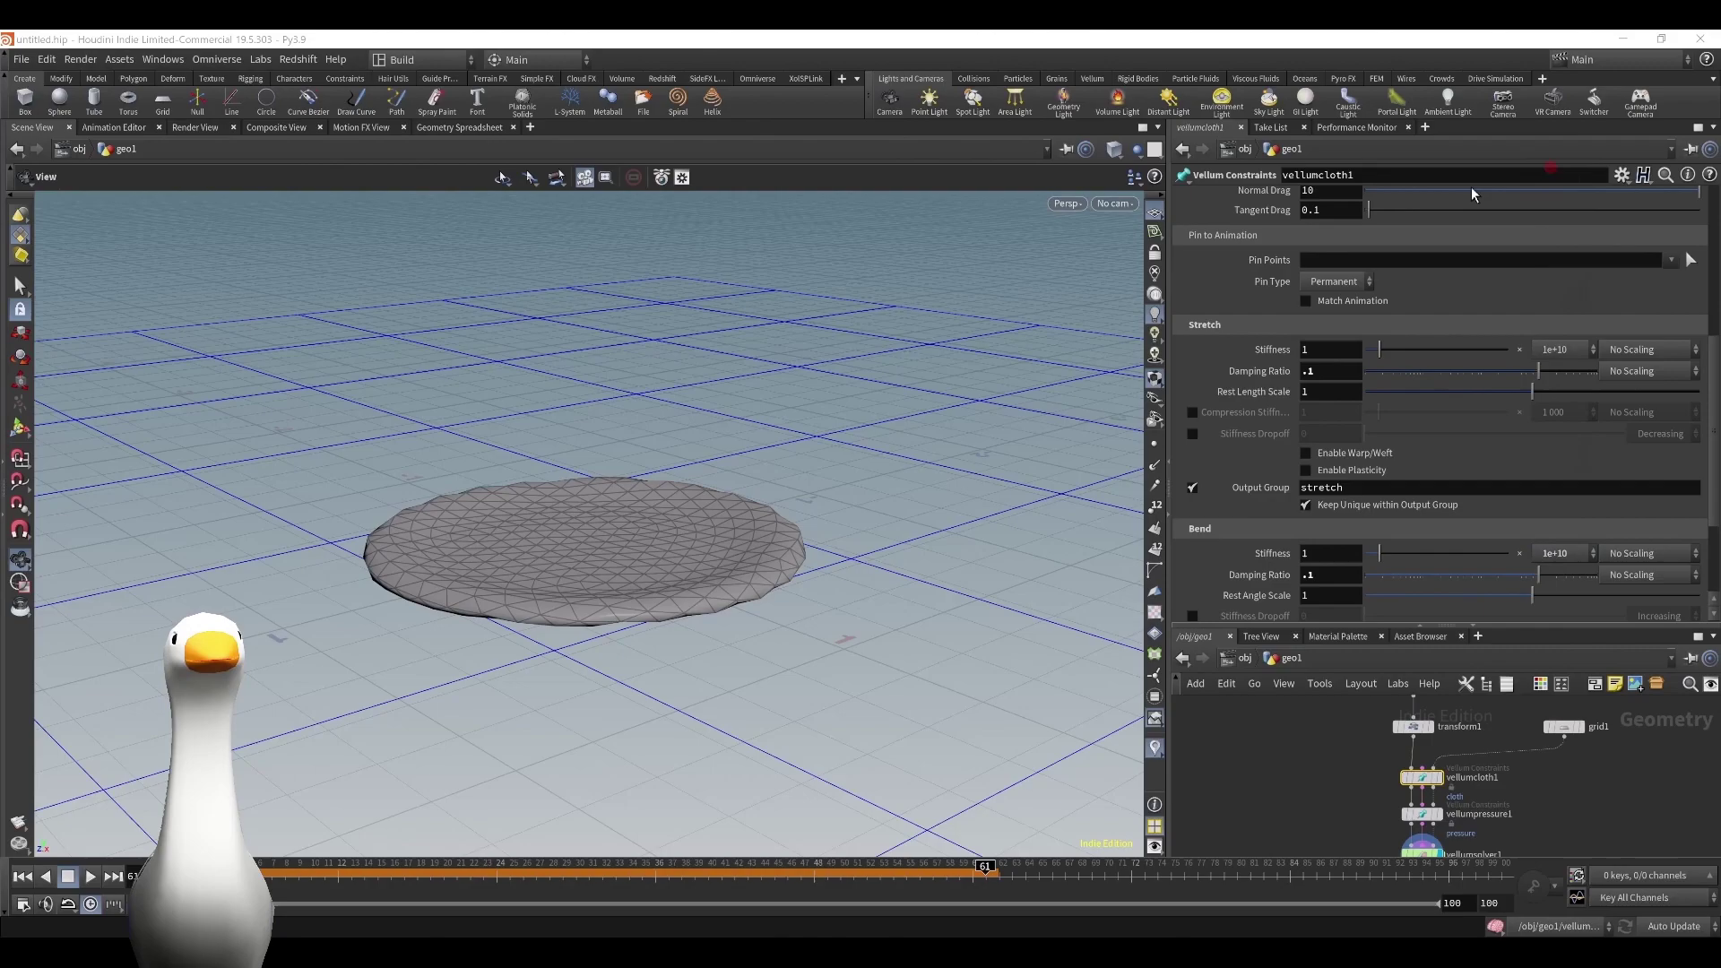
Rerun the simulation from the first frame and scrub through the timeline to check the balloon's shape.
drag(759, 522, 815, 491)
drag(904, 438, 814, 579)
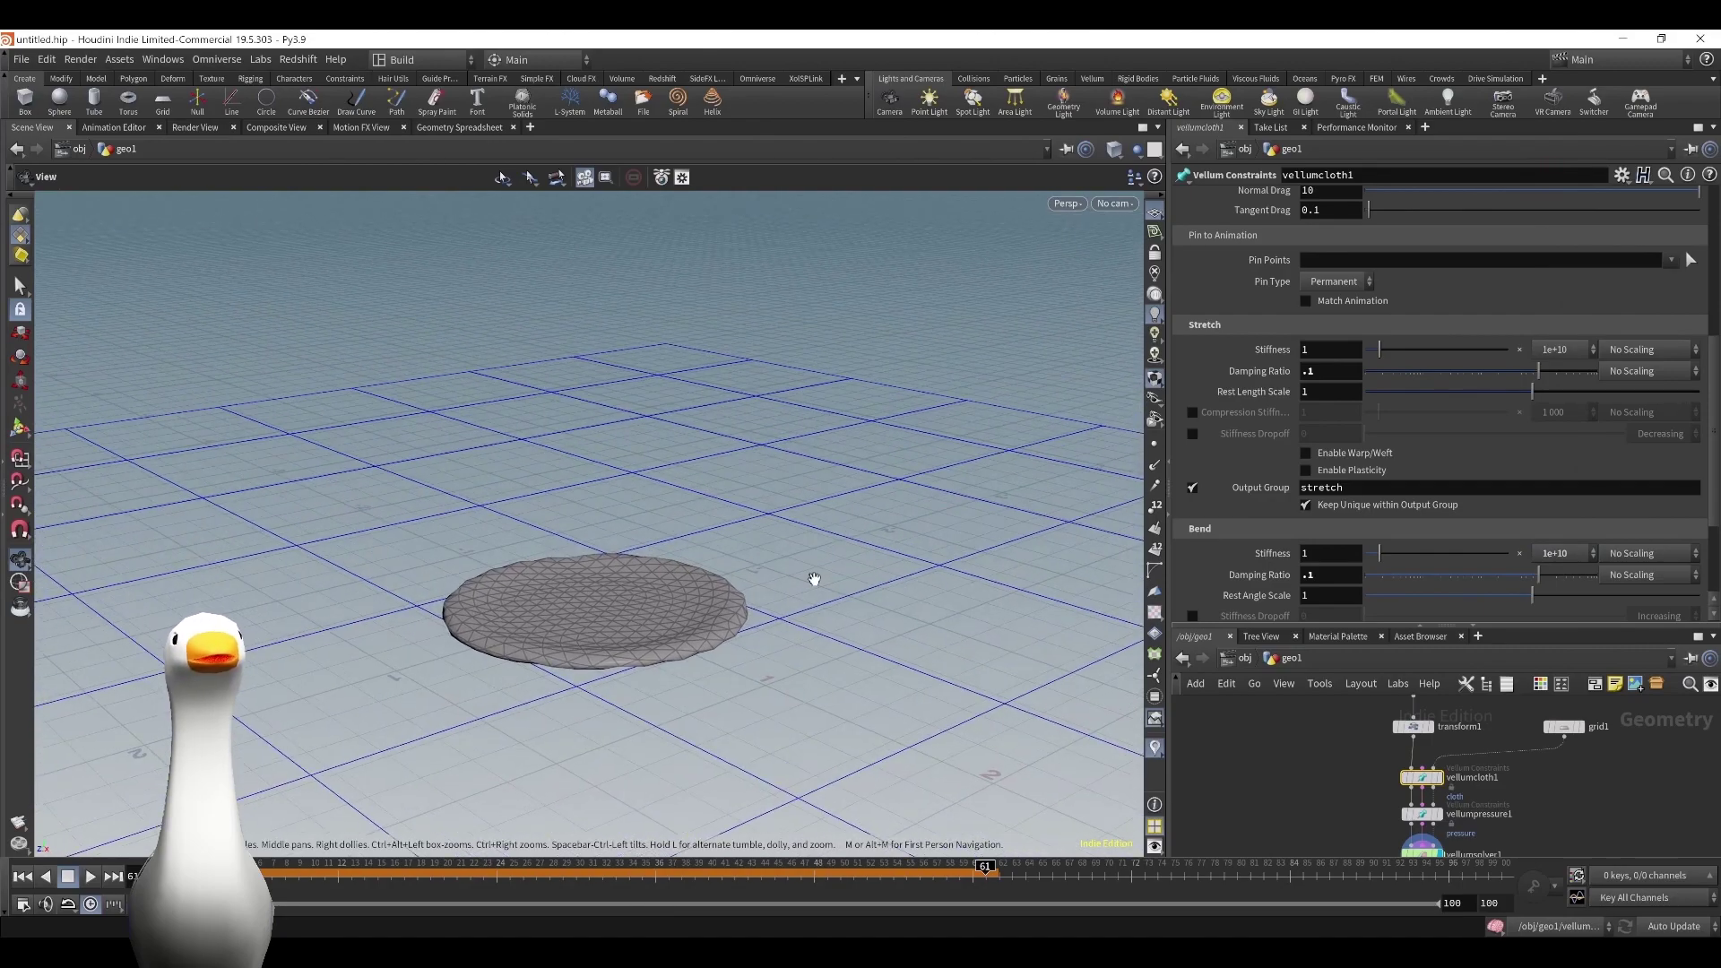
click(23, 876)
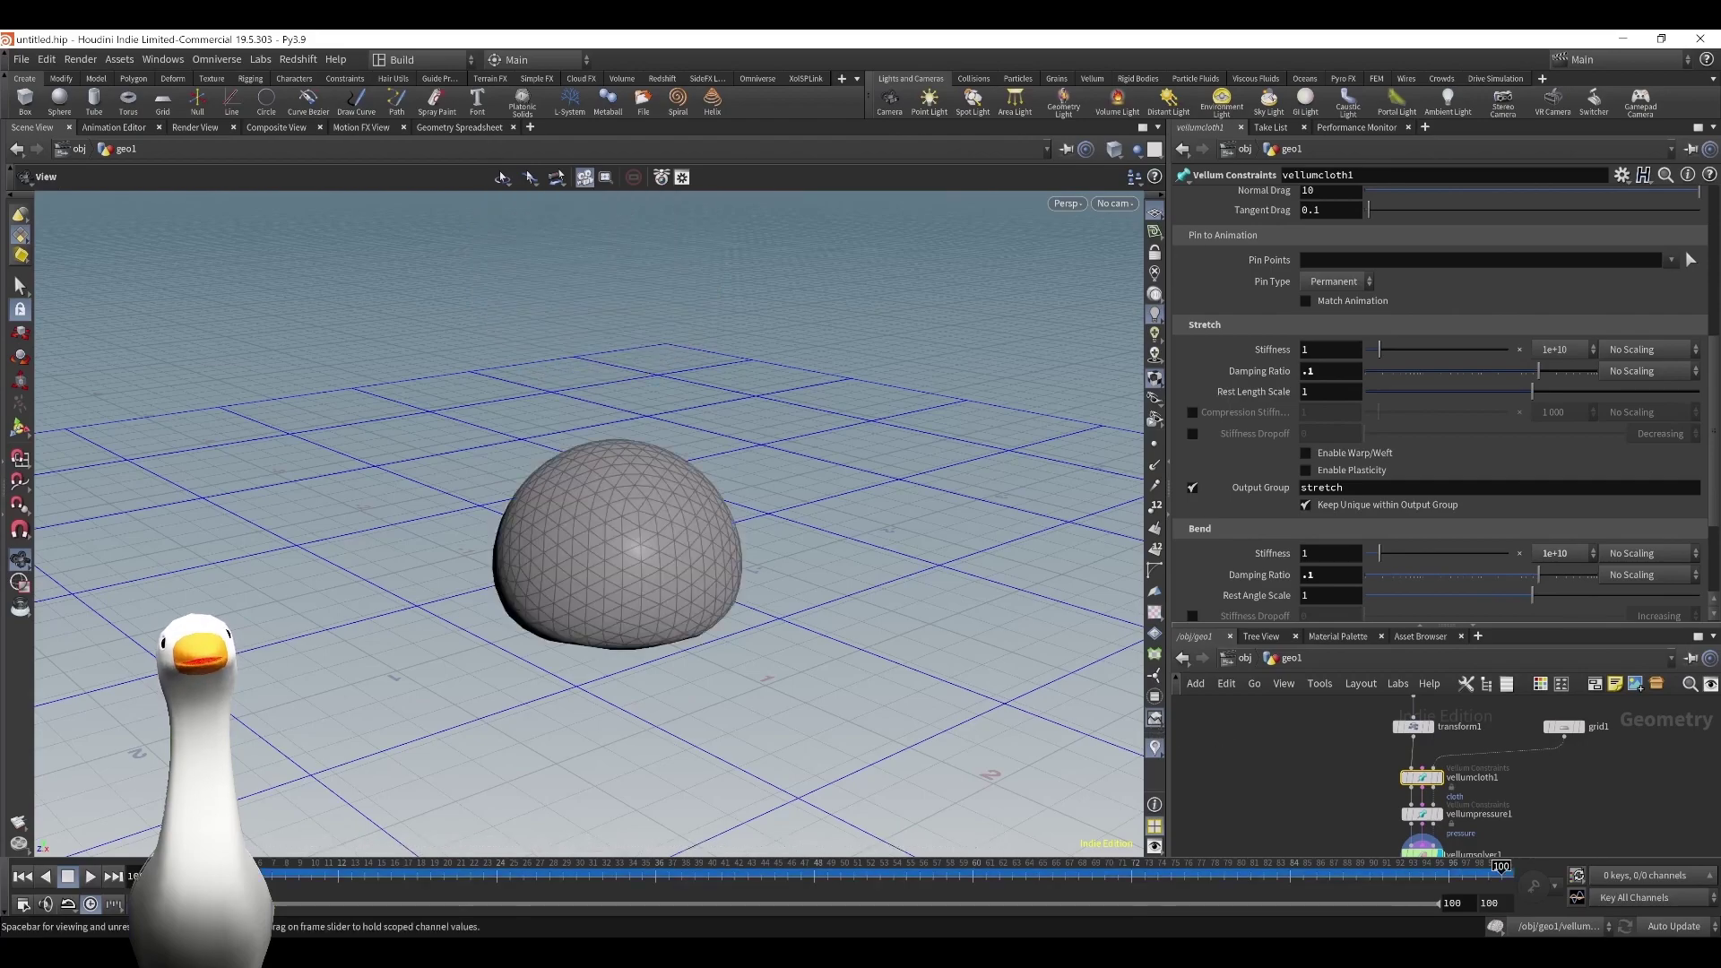
drag(218, 871, 269, 871)
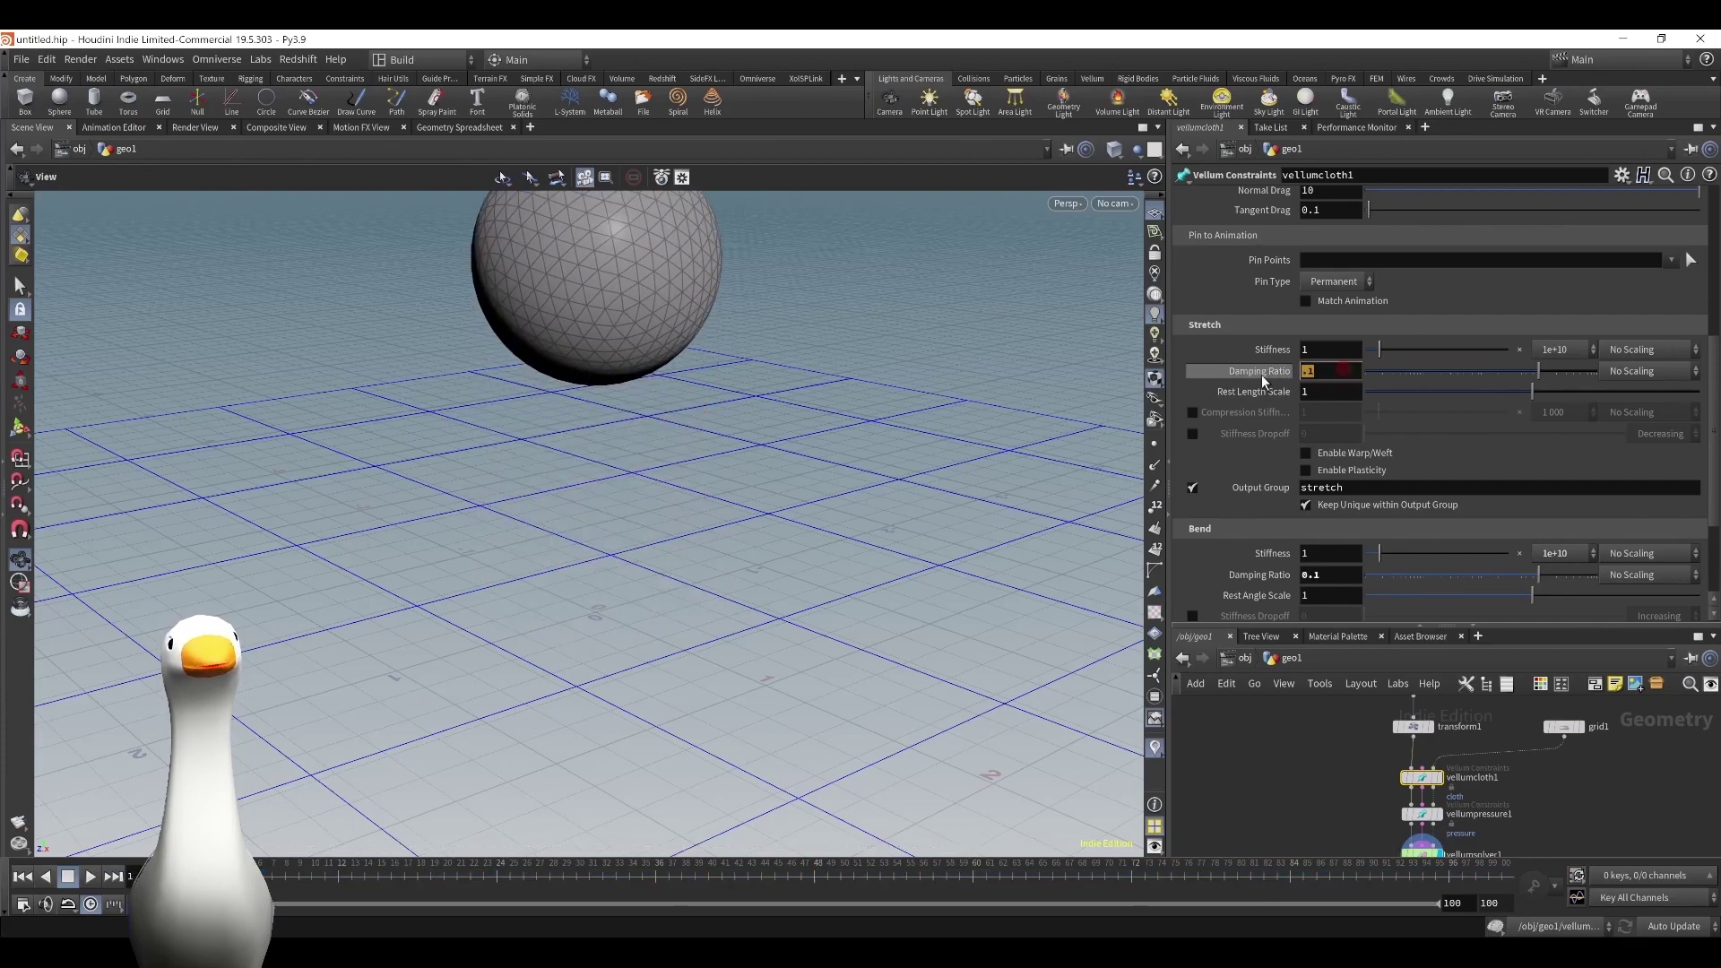
Set the stretch and bend damping ratios of the vellum cloth node to 1.
click(1190, 583)
click(1198, 597)
click(1201, 579)
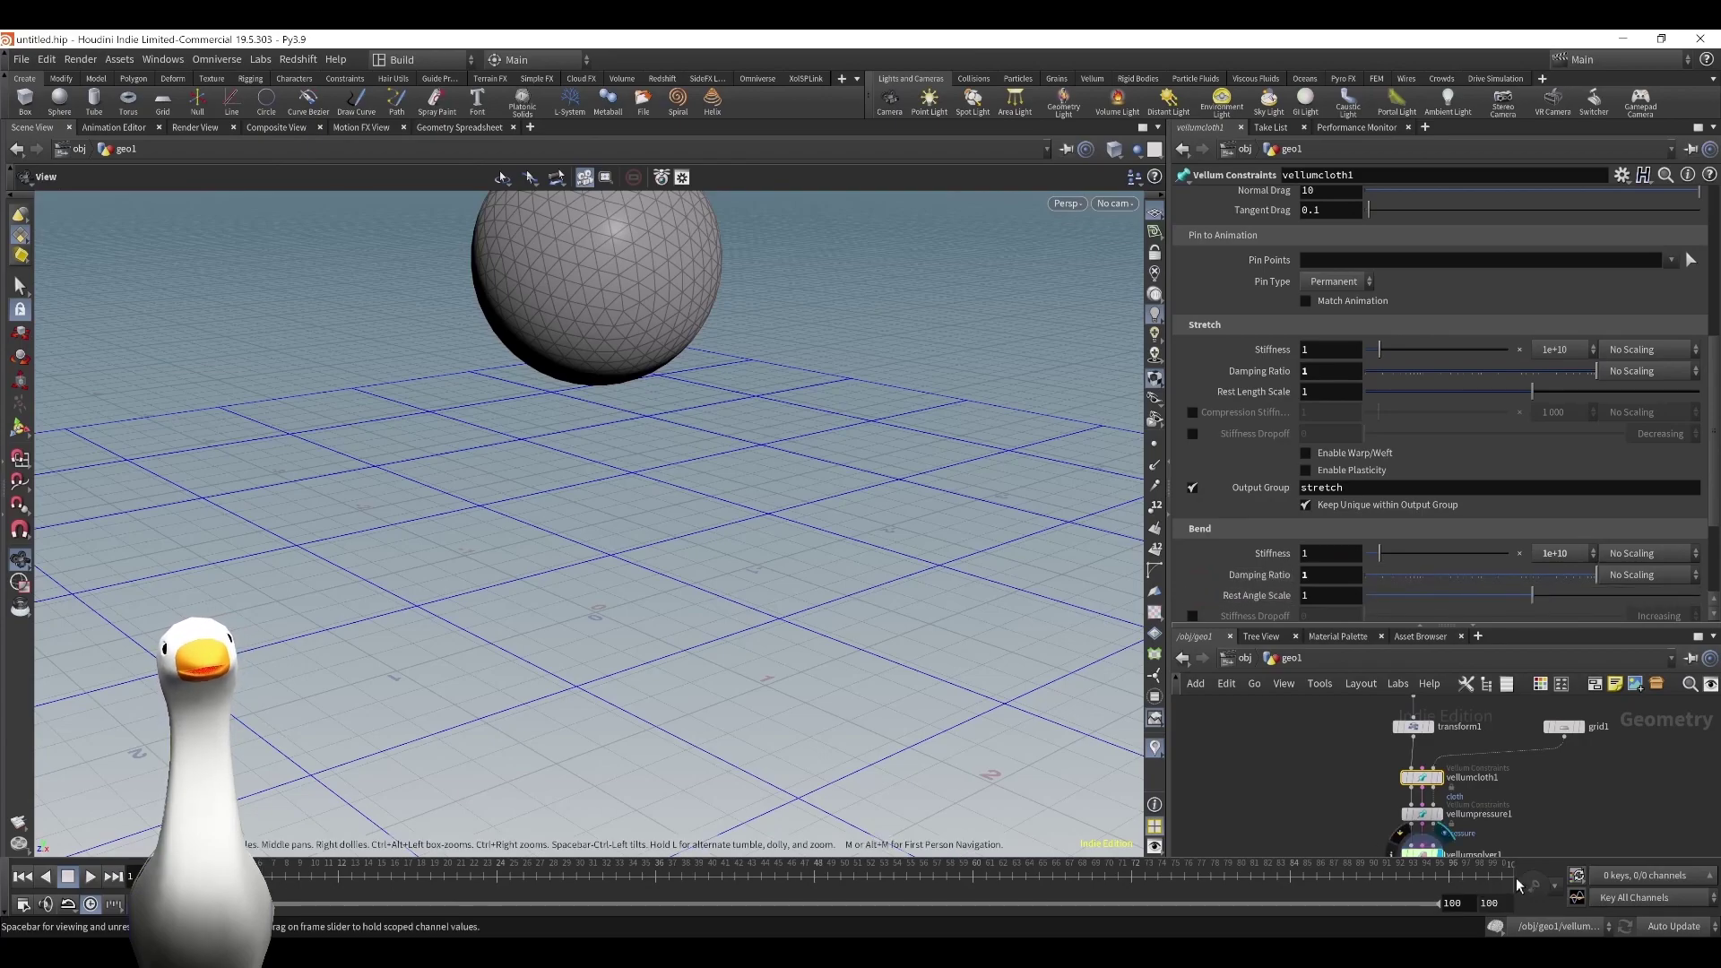
Play back the balloon drop with the new cloth damping, then stop and rewind to the start.
click(89, 876)
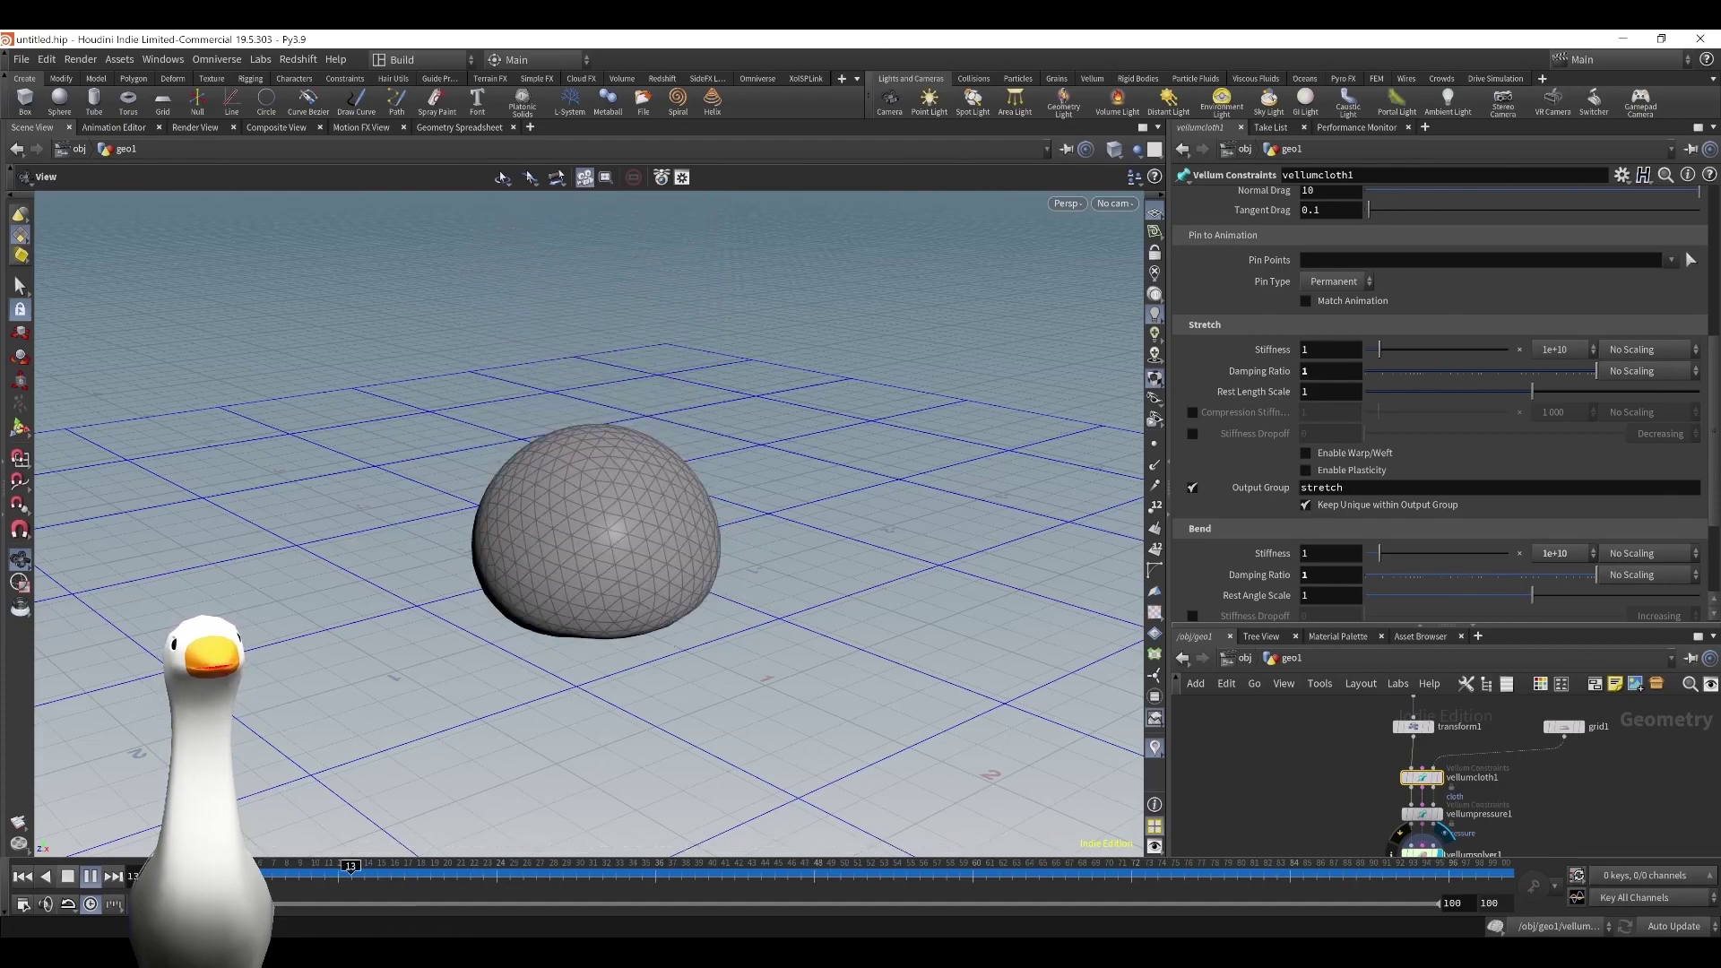
click(93, 879)
click(22, 876)
drag(795, 549, 818, 677)
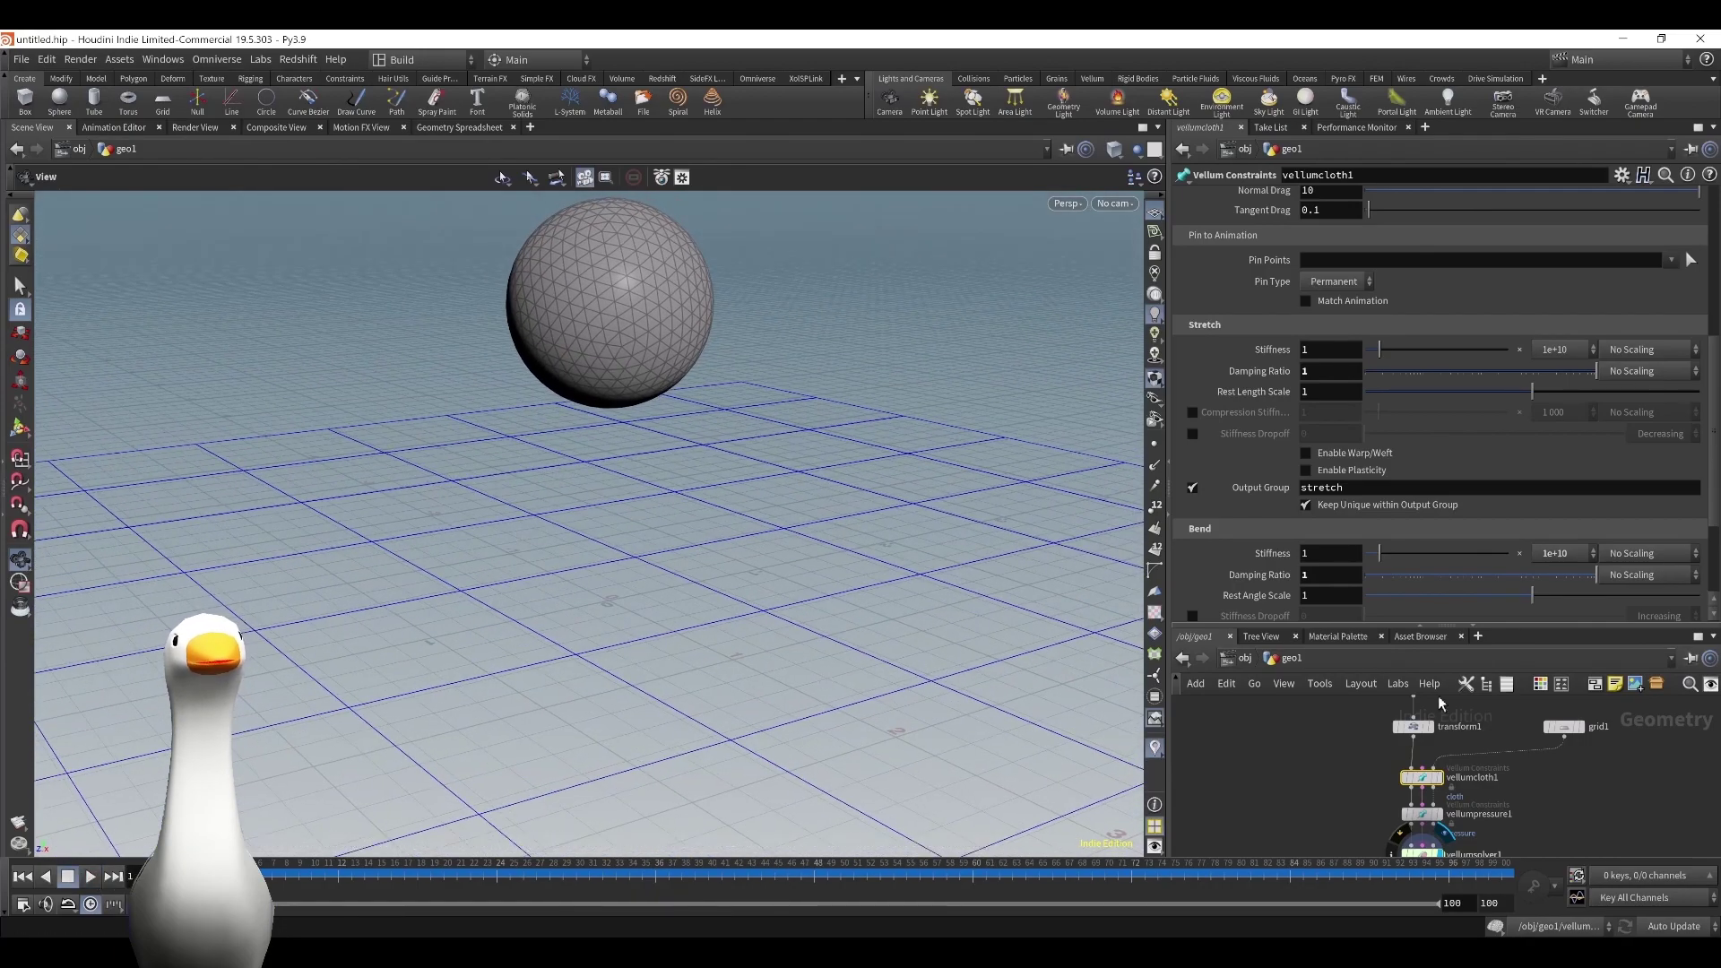
Inside the Vellum Solver, add a POP Wind node with a Z wind velocity of -2, wired into the FORCE output.
middle_drag(1652, 838, 1640, 776)
double_click(1414, 799)
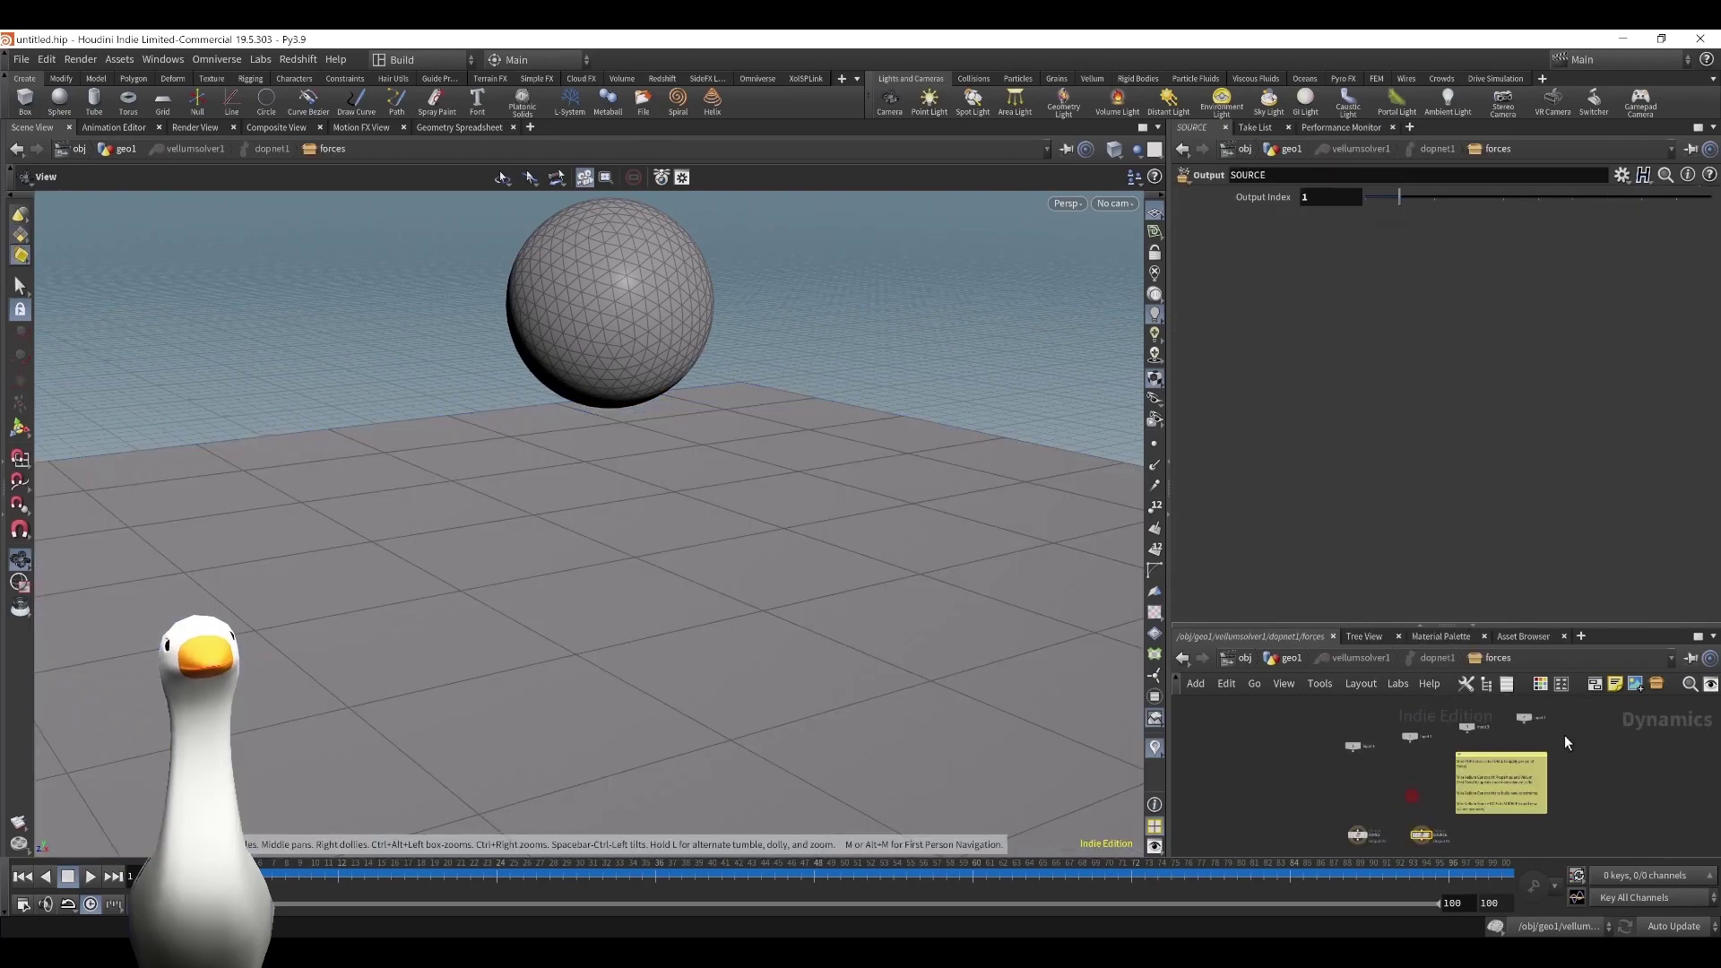
scroll(1360, 807, up, 5)
key(Tab)
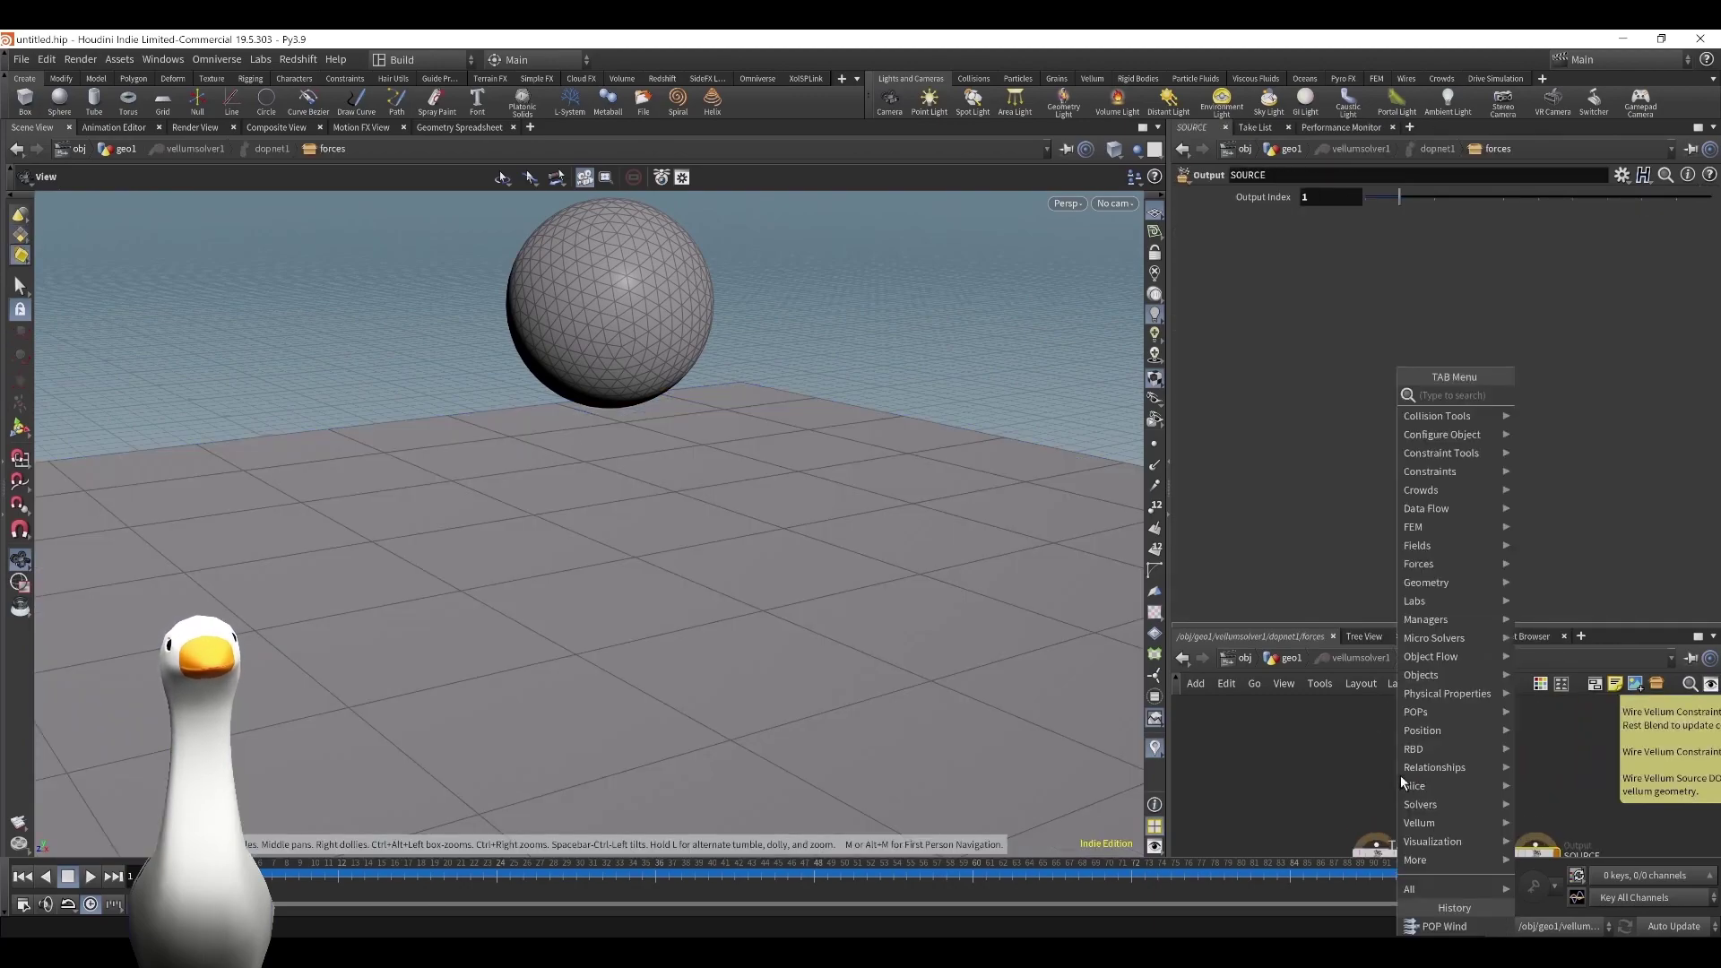
text(popwind)
key(Return)
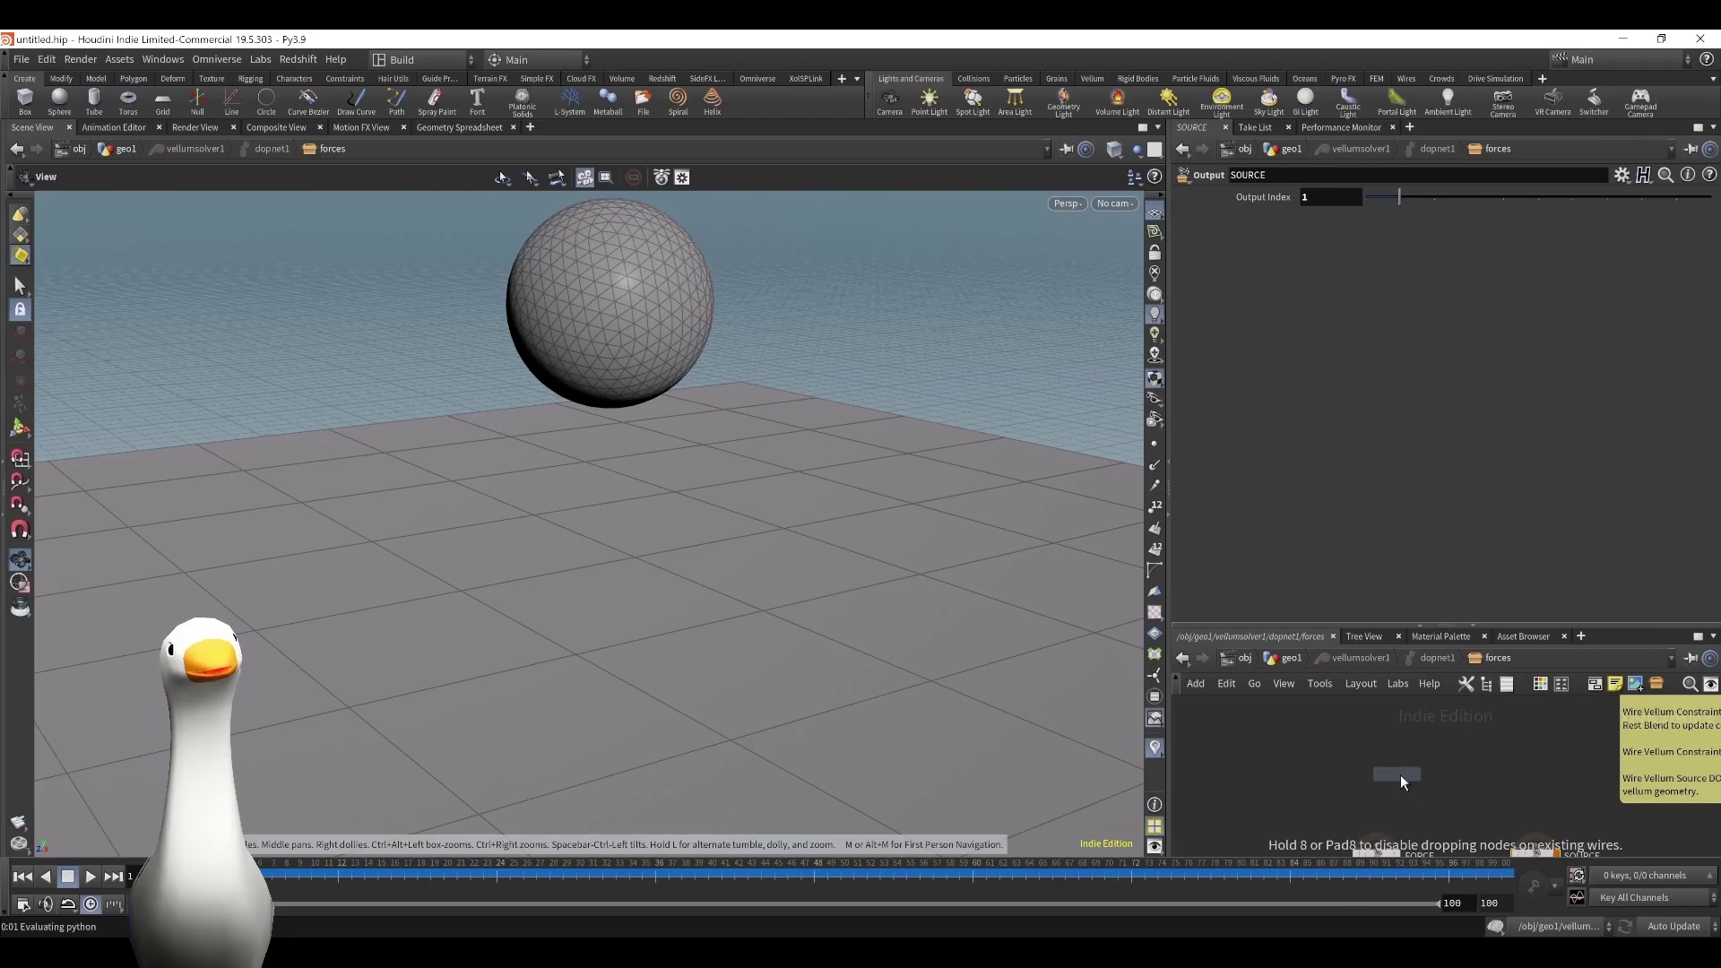
click(1368, 778)
click(1363, 731)
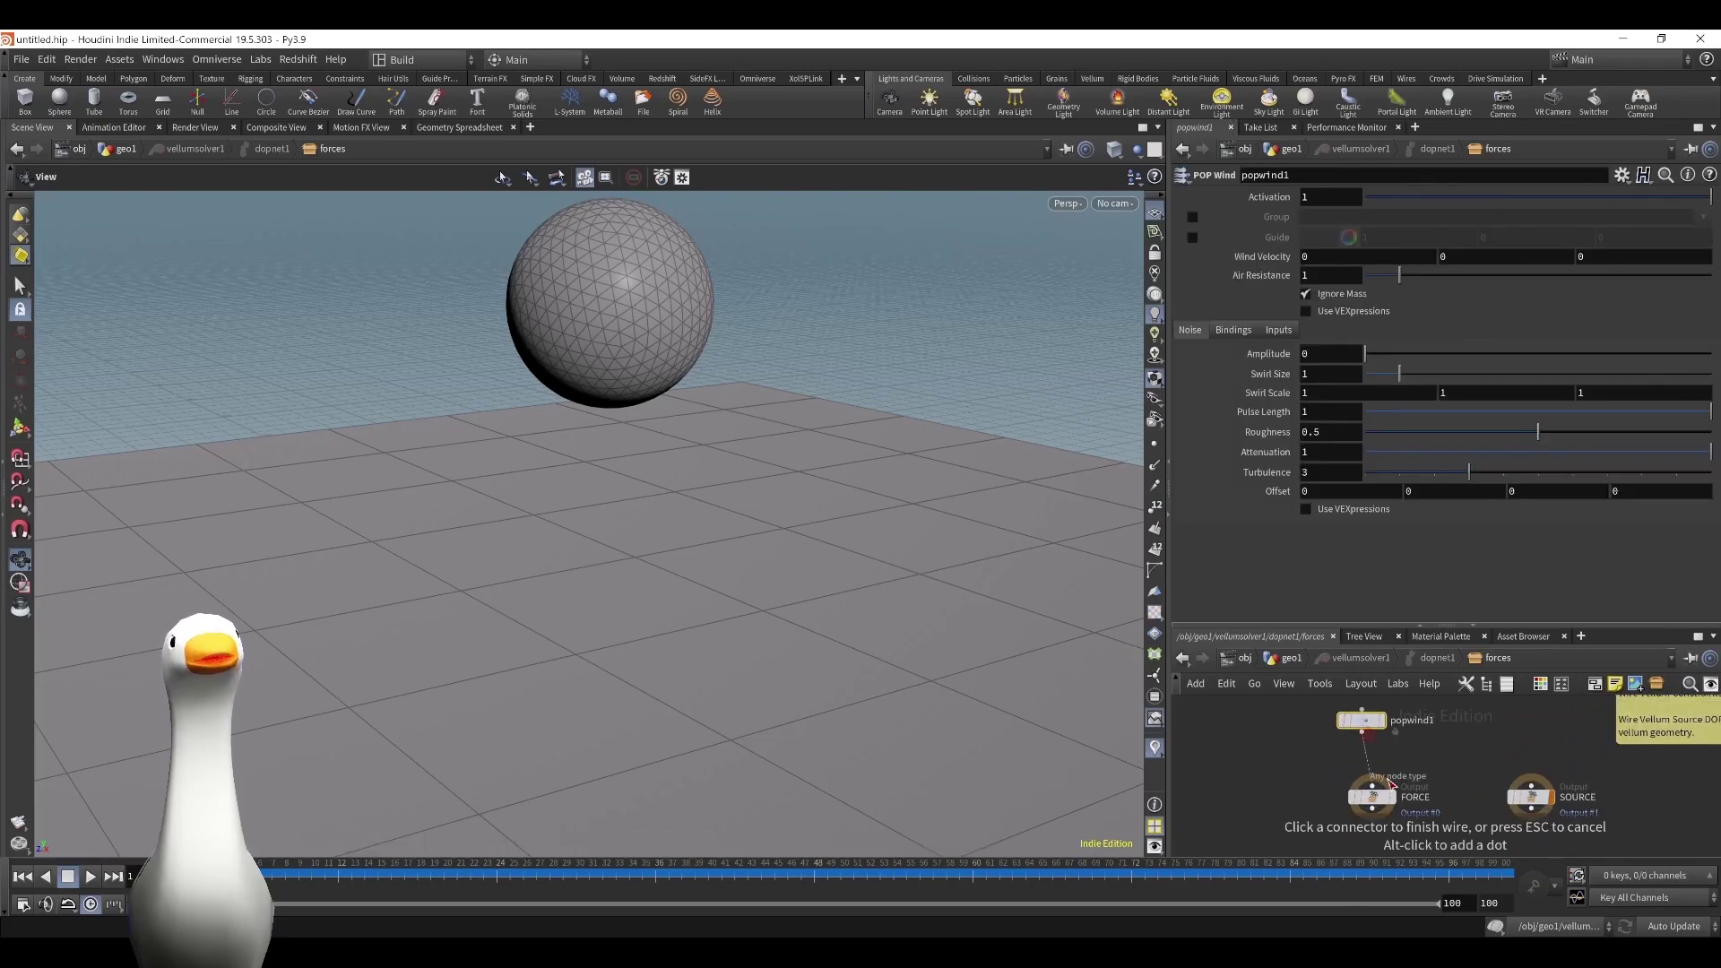
click(1371, 793)
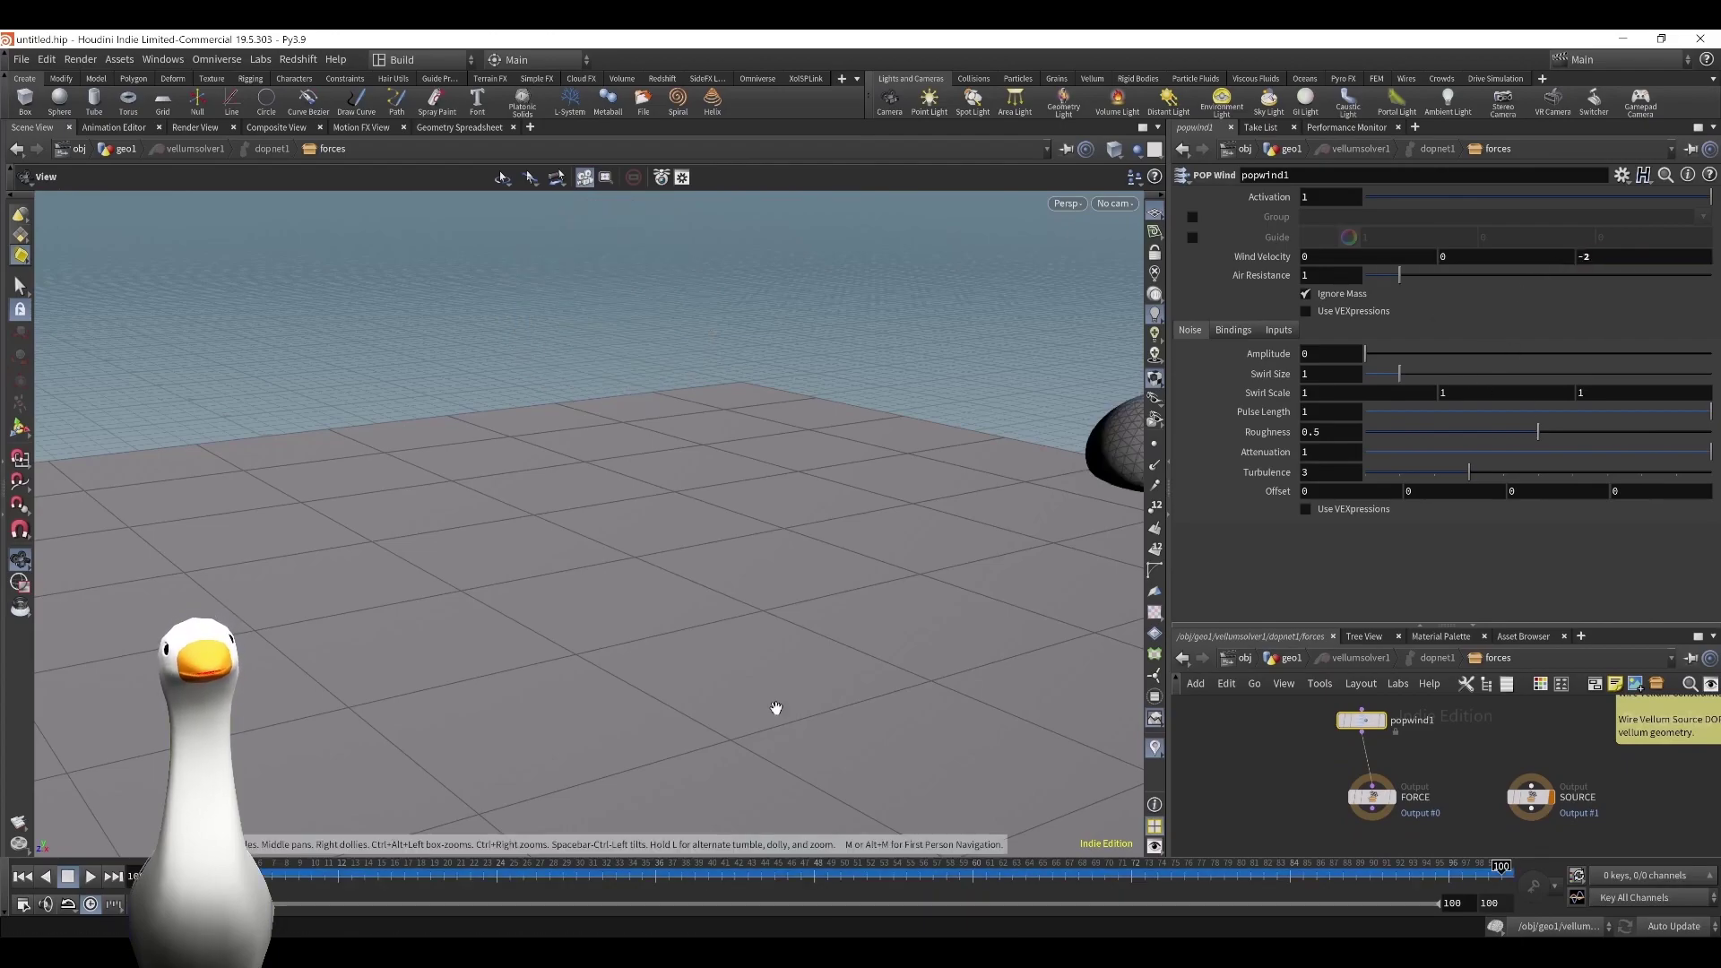
Scrub through the timeline to examine how the wind moves the balloon across the grid.
drag(776, 707, 795, 711)
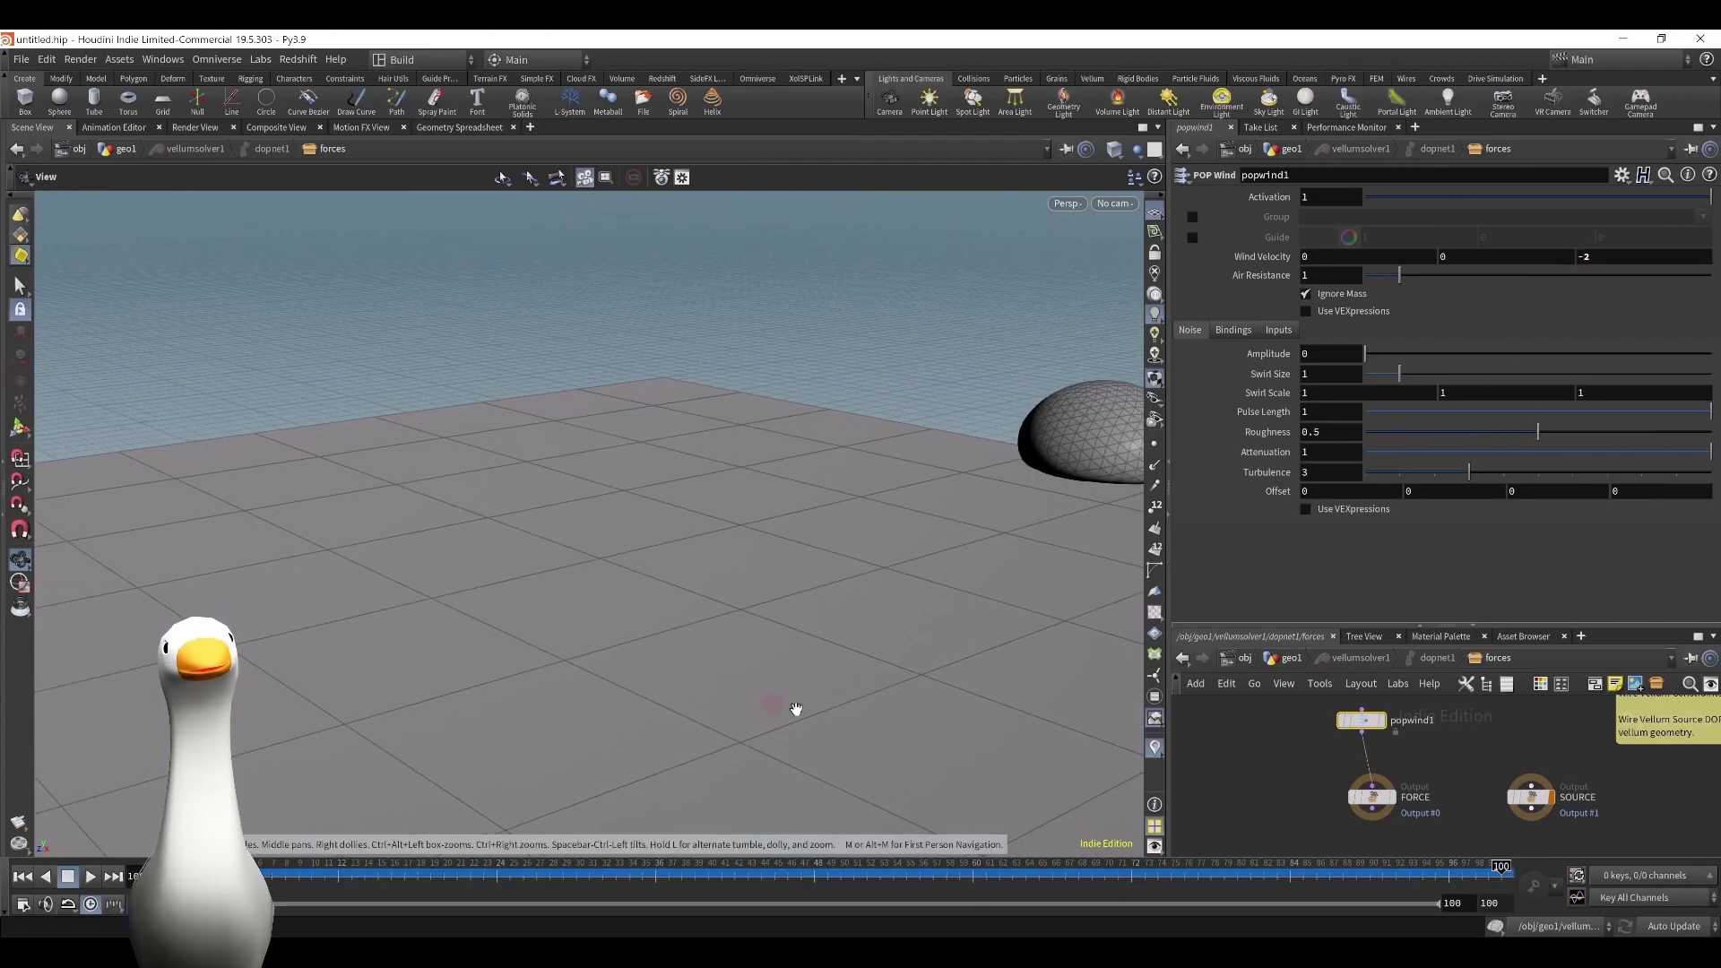
middle_drag(872, 699, 742, 688)
drag(269, 876, 572, 897)
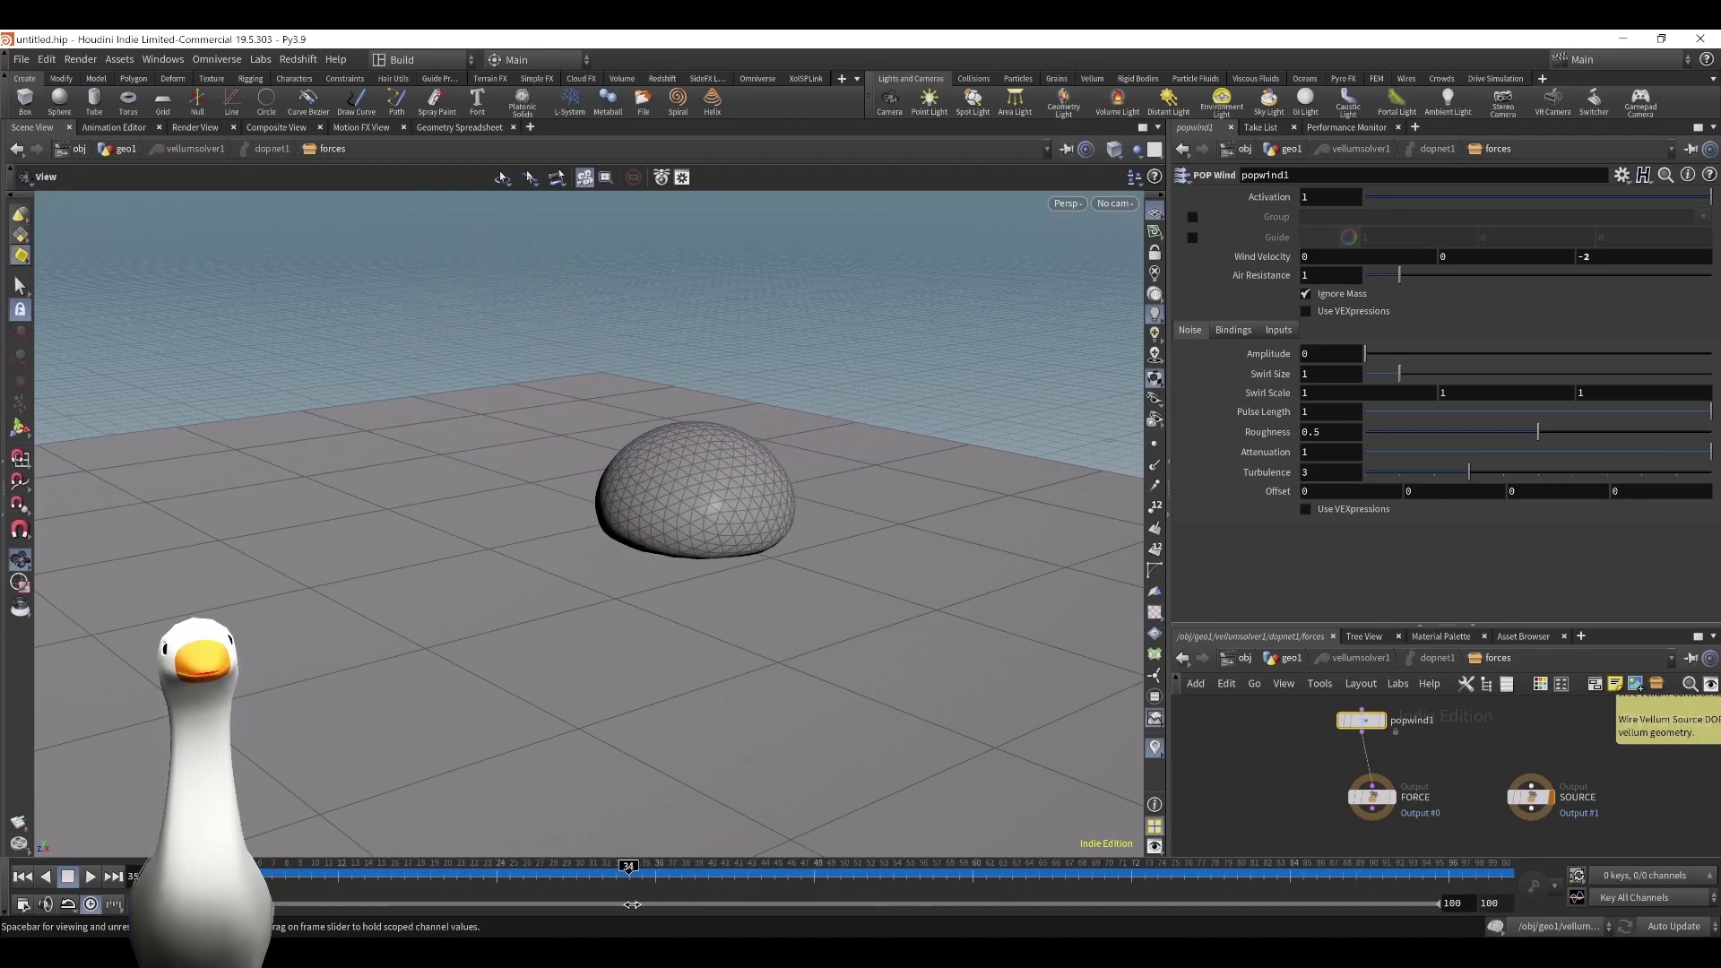
mouse_move(632, 904)
mouse_down()
mouse_move(287, 907)
mouse_move(1409, 909)
mouse_move(194, 906)
mouse_up()
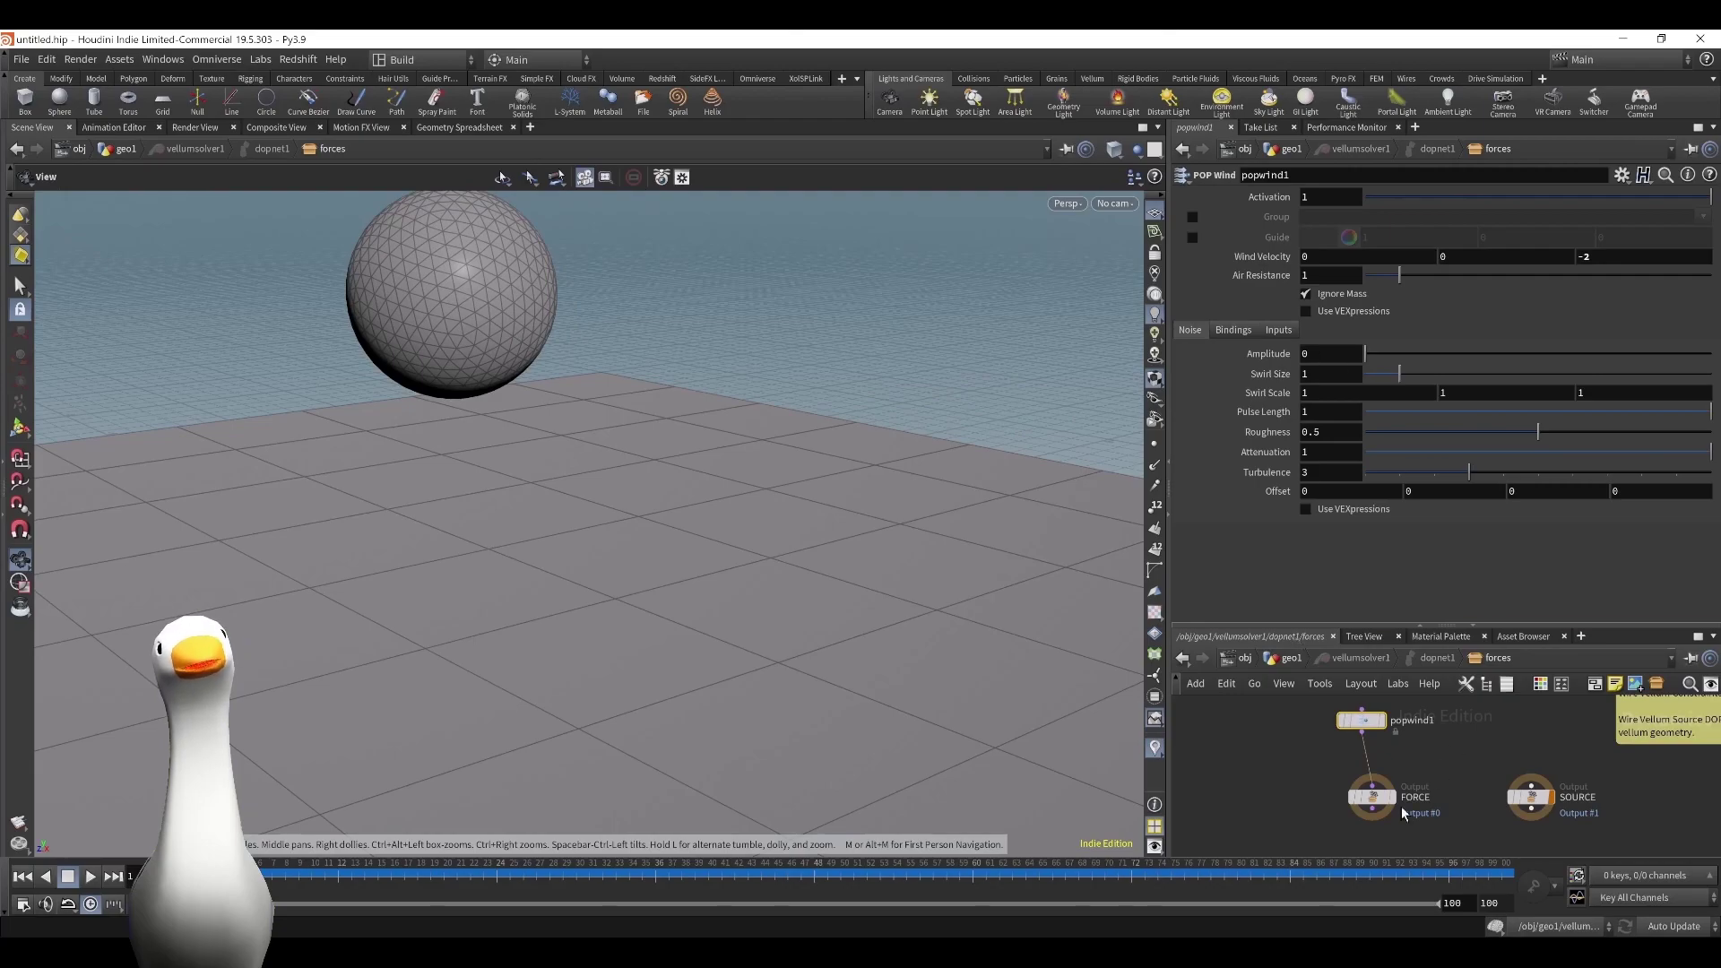
Return to the geo1 network and set the Vellum Solver's friction static threshold to 5.
click(1293, 658)
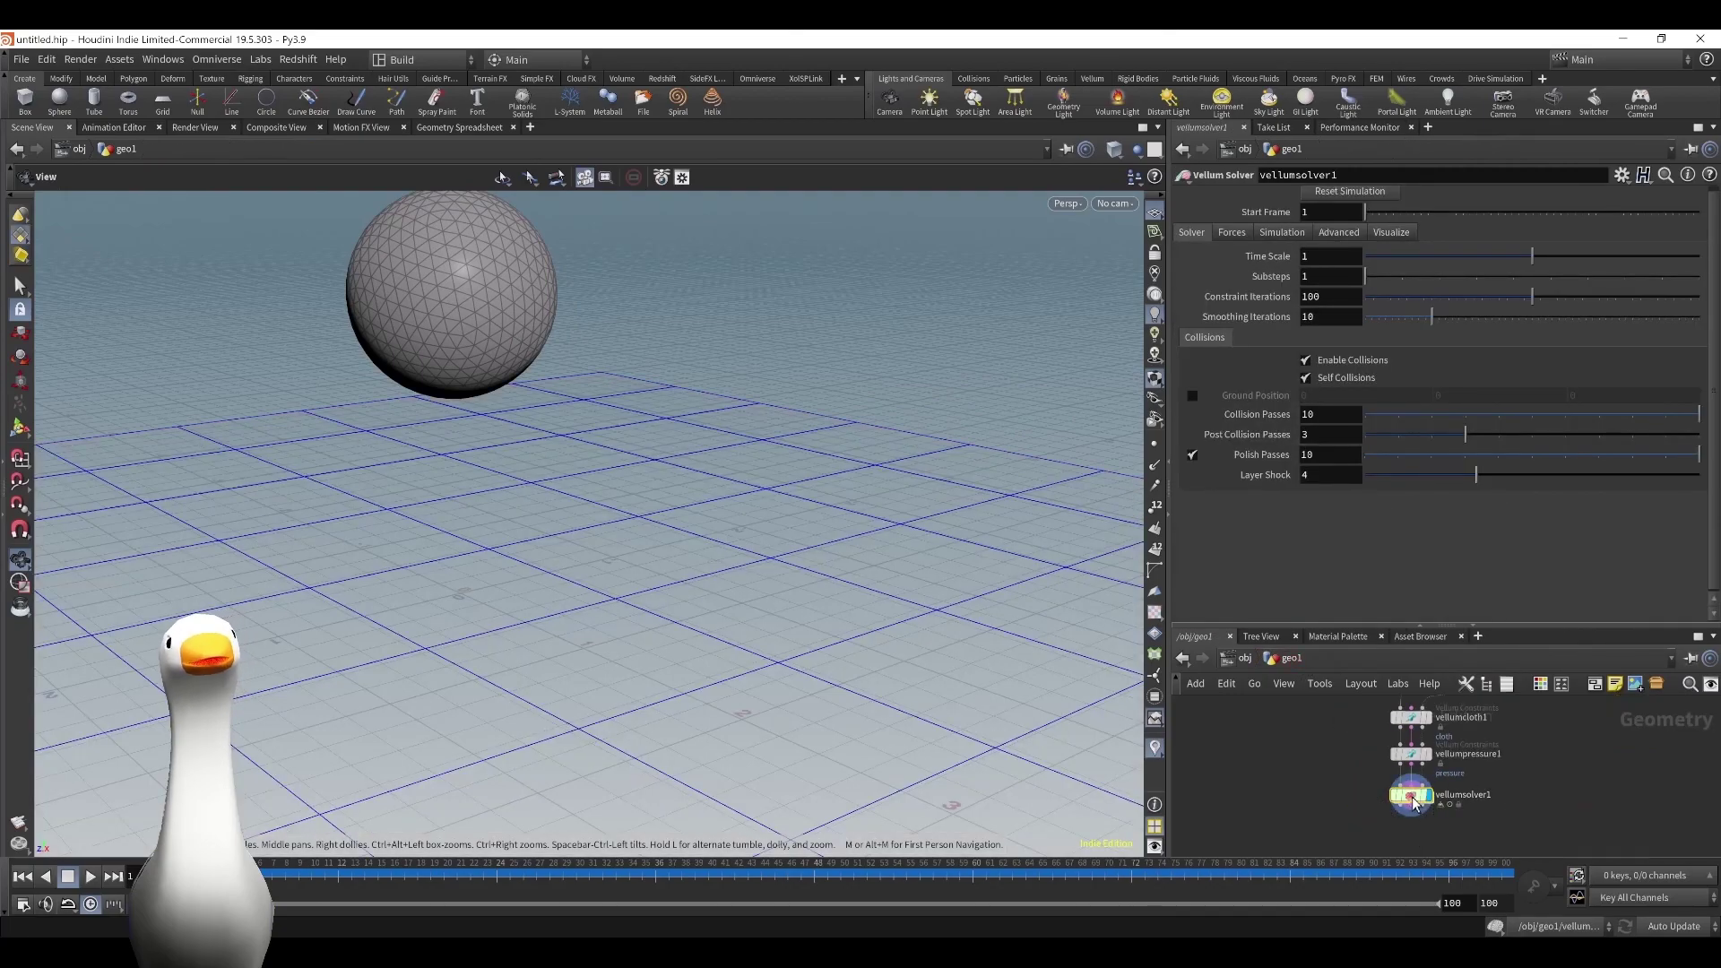
click(1381, 231)
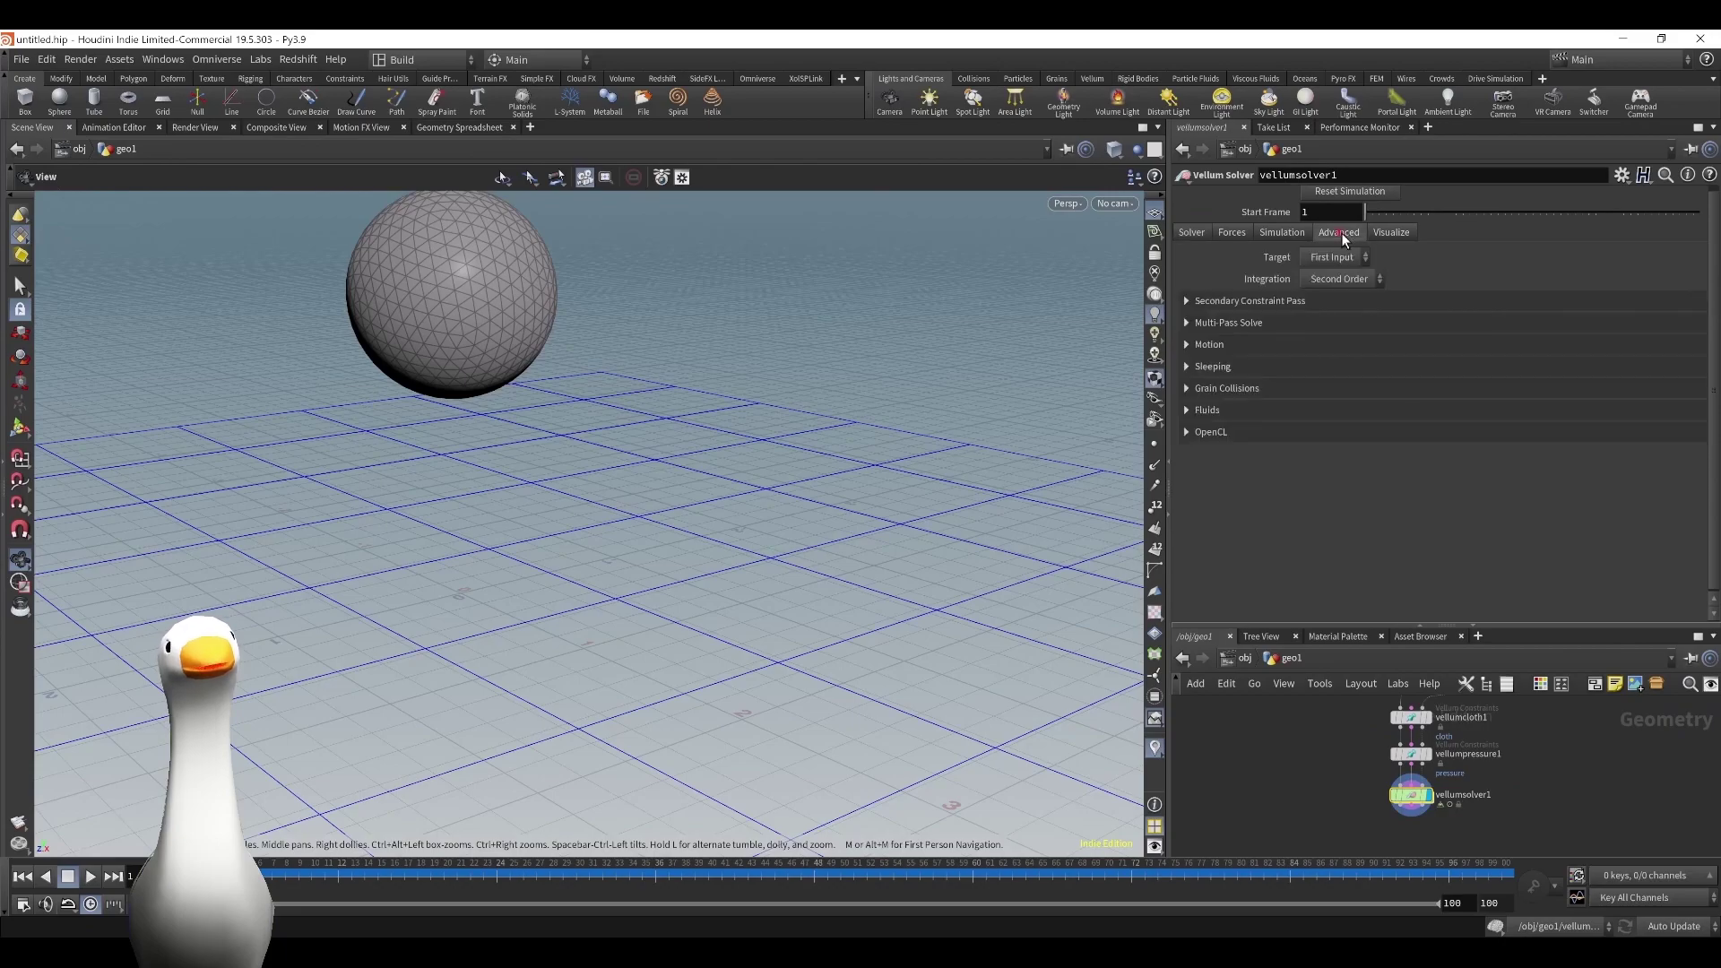
click(1291, 232)
click(1232, 232)
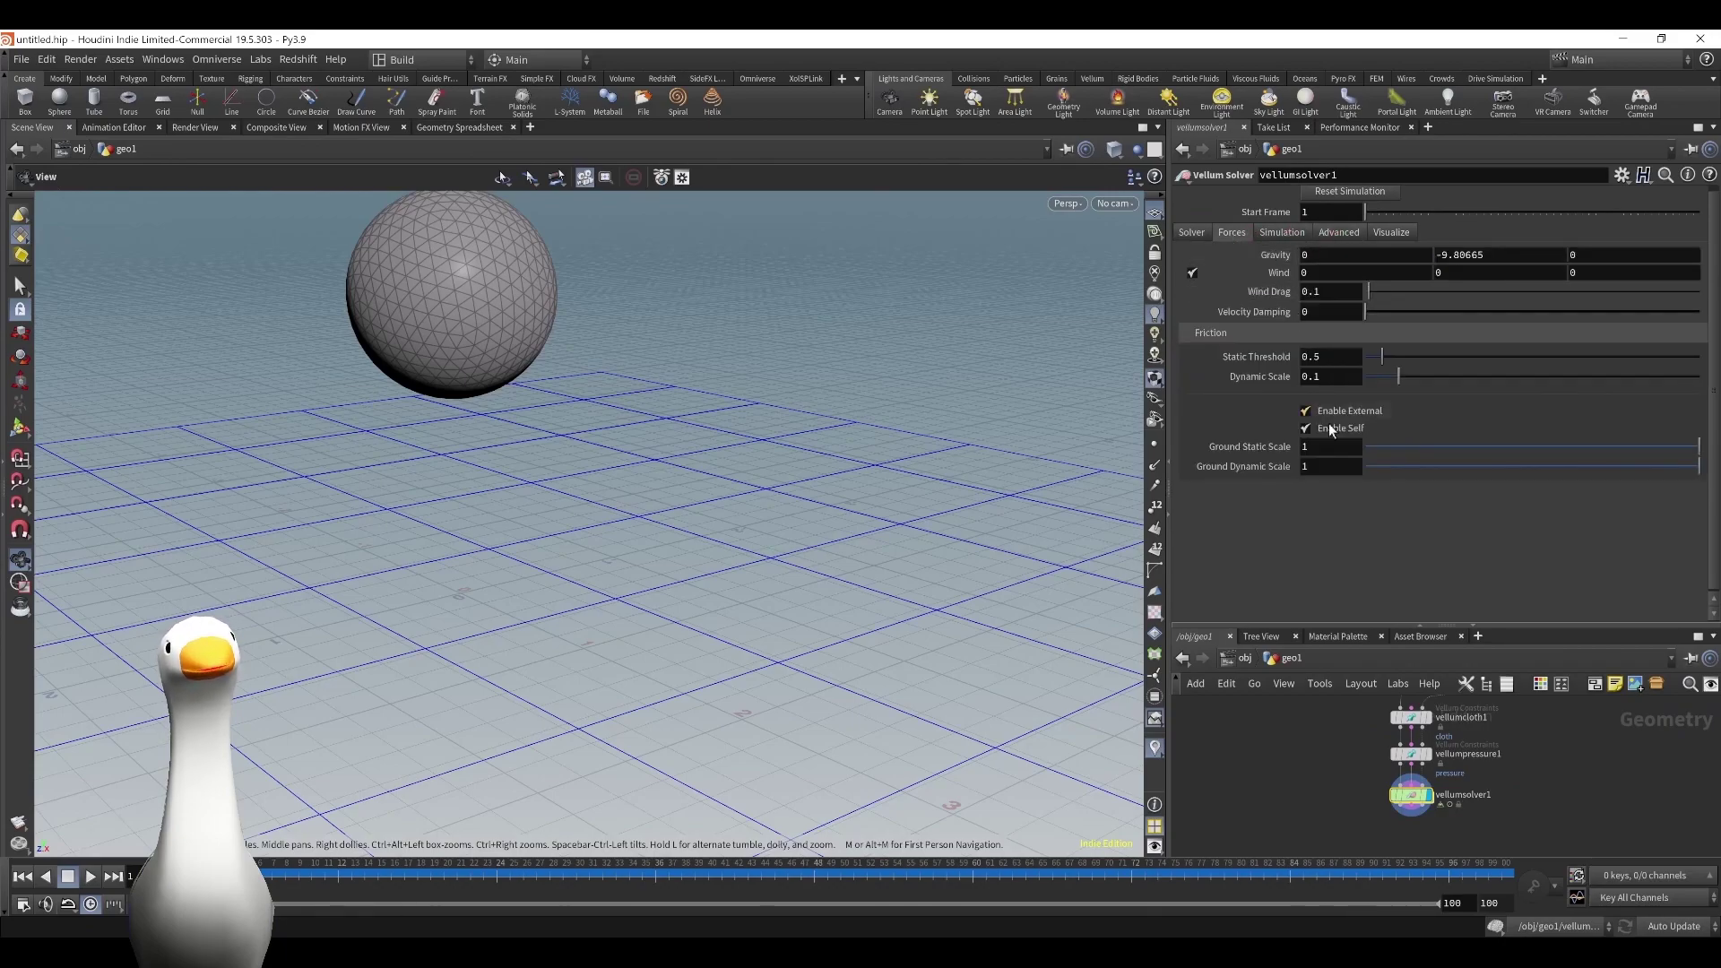
click(1331, 568)
Play the simulation to check the balloon's friction on the grid, then rewind to the first frame.
click(91, 876)
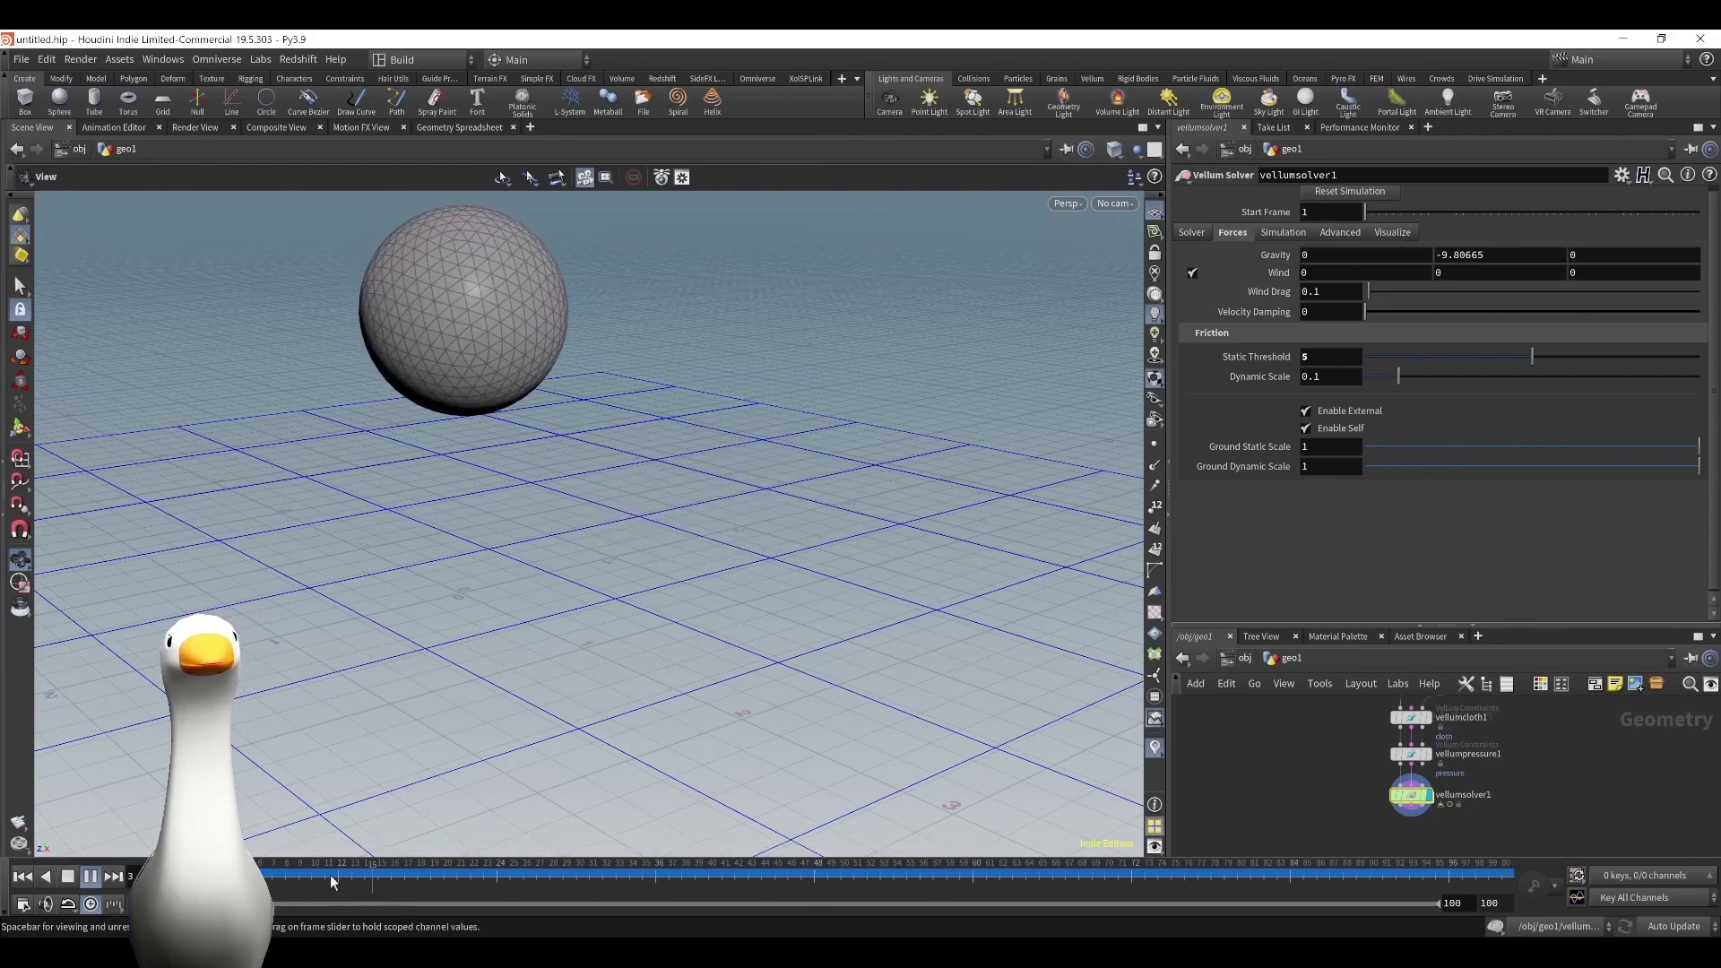
click(92, 880)
click(23, 876)
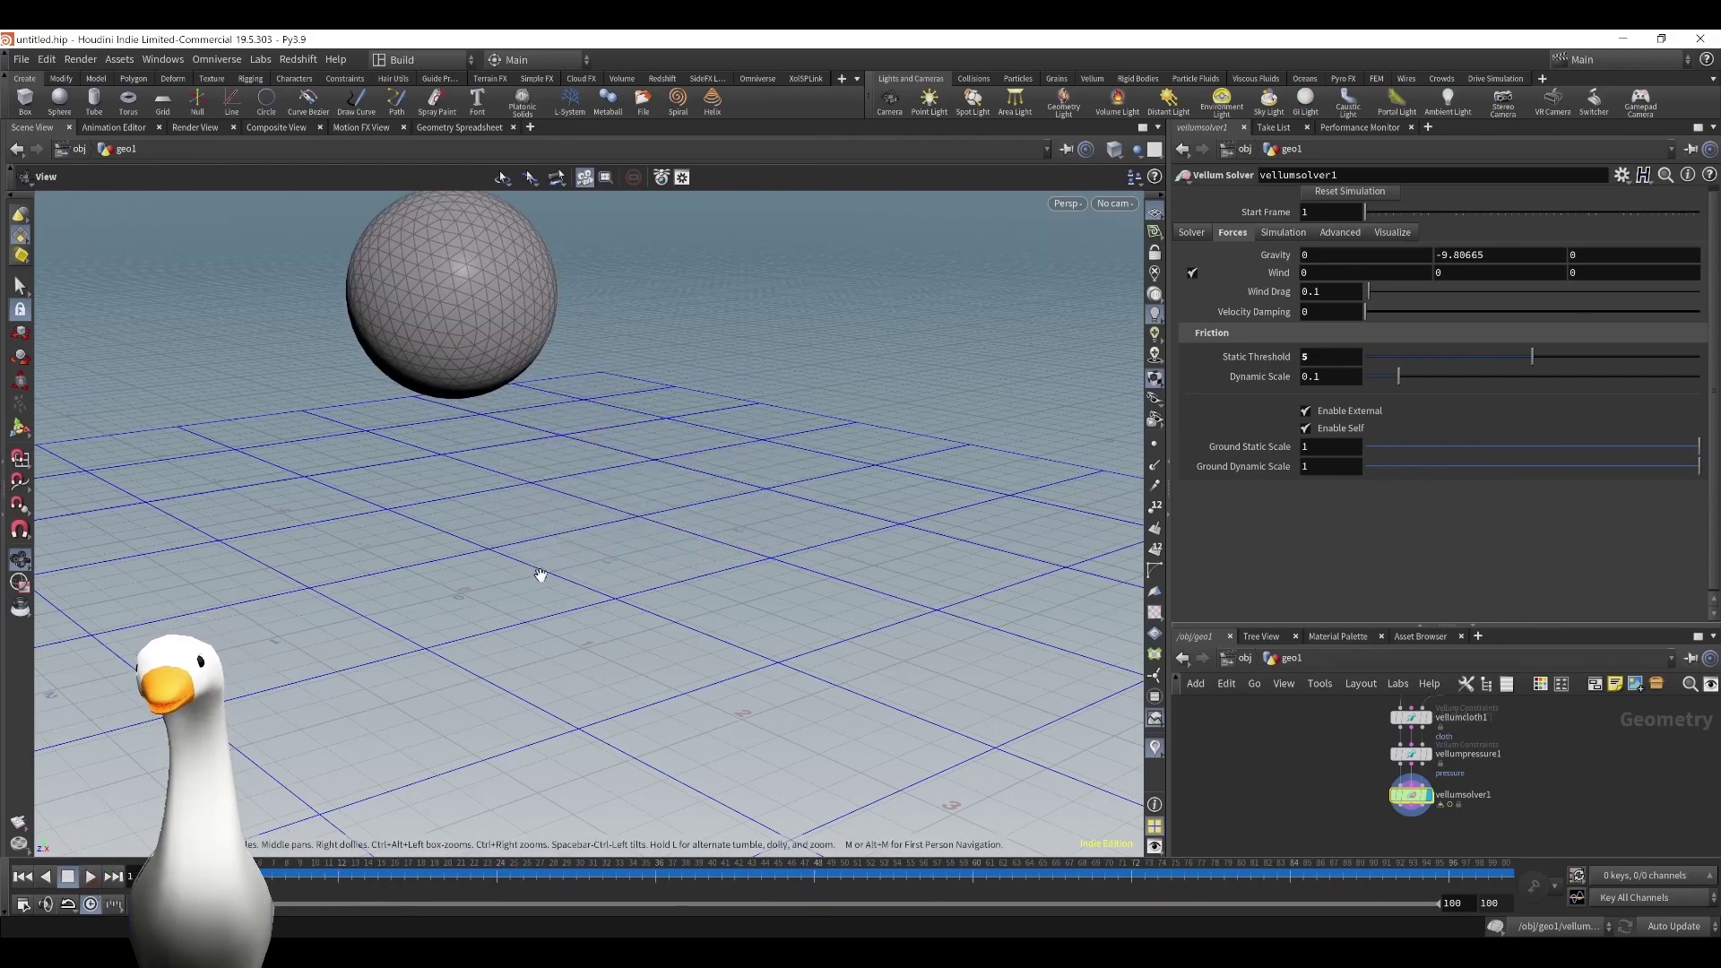
middle_drag(562, 575, 925, 606)
mouse_move(884, 609)
mouse_down()
mouse_move(810, 603)
mouse_move(890, 605)
mouse_up()
Add a Test Geometry: Pig Head node beside the sphere node in the geo1 network.
scroll(1389, 806, down, 3)
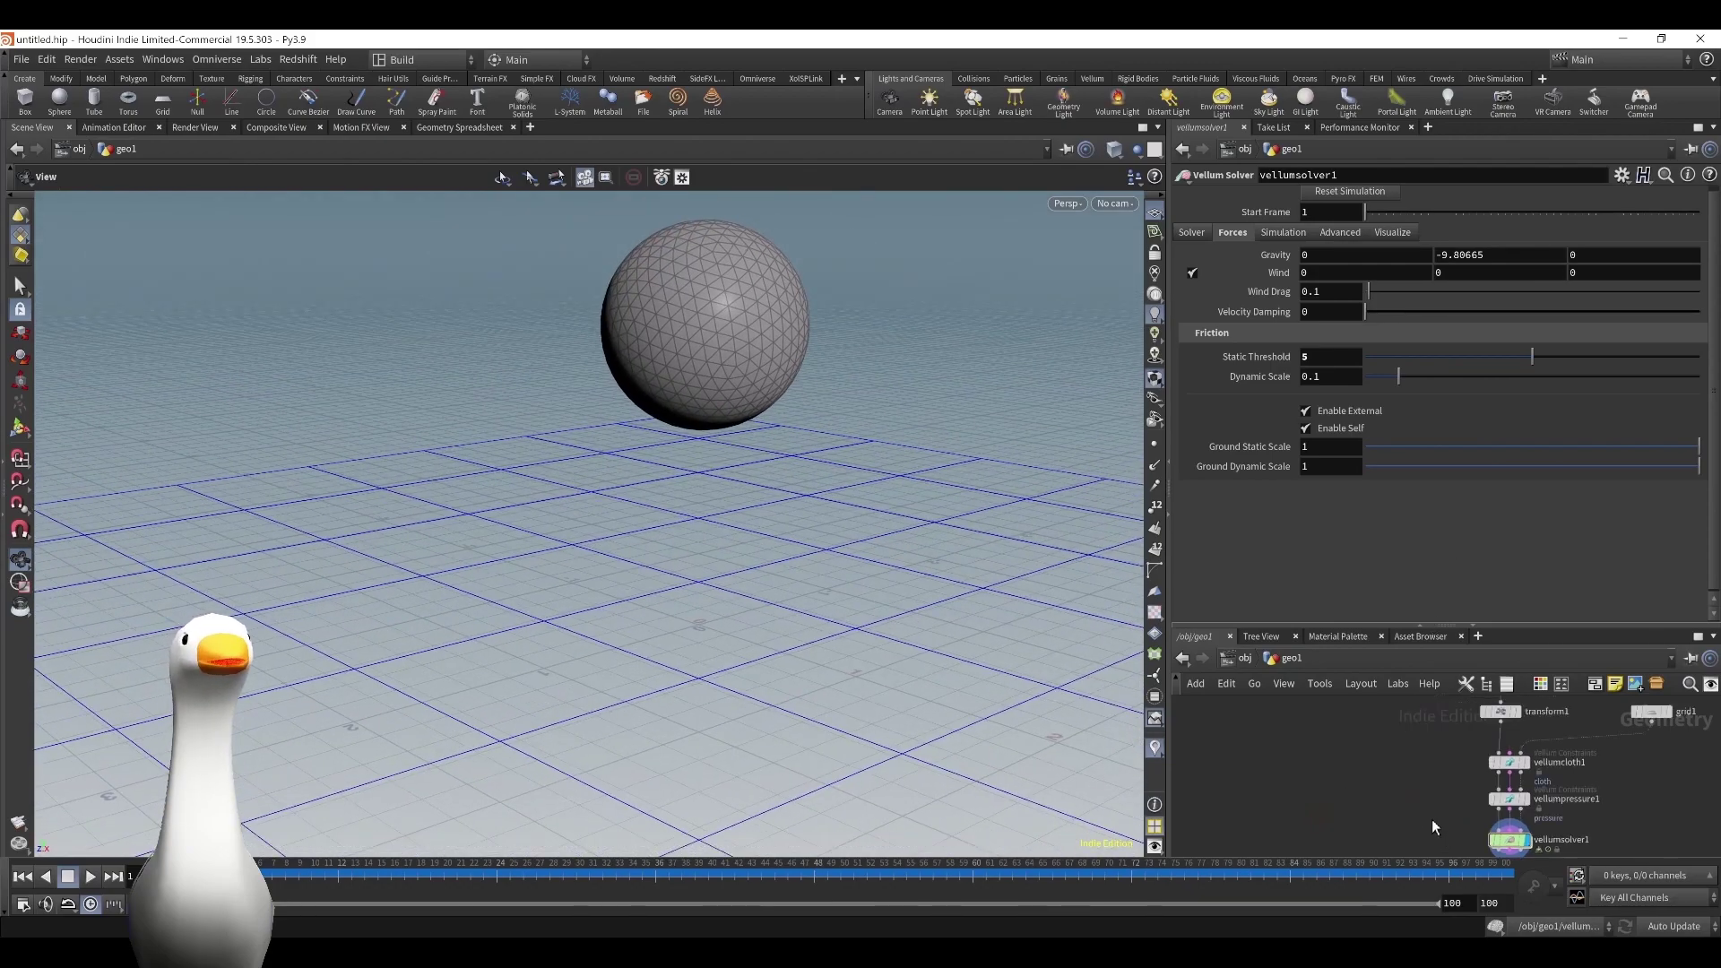
drag(1590, 630, 1591, 423)
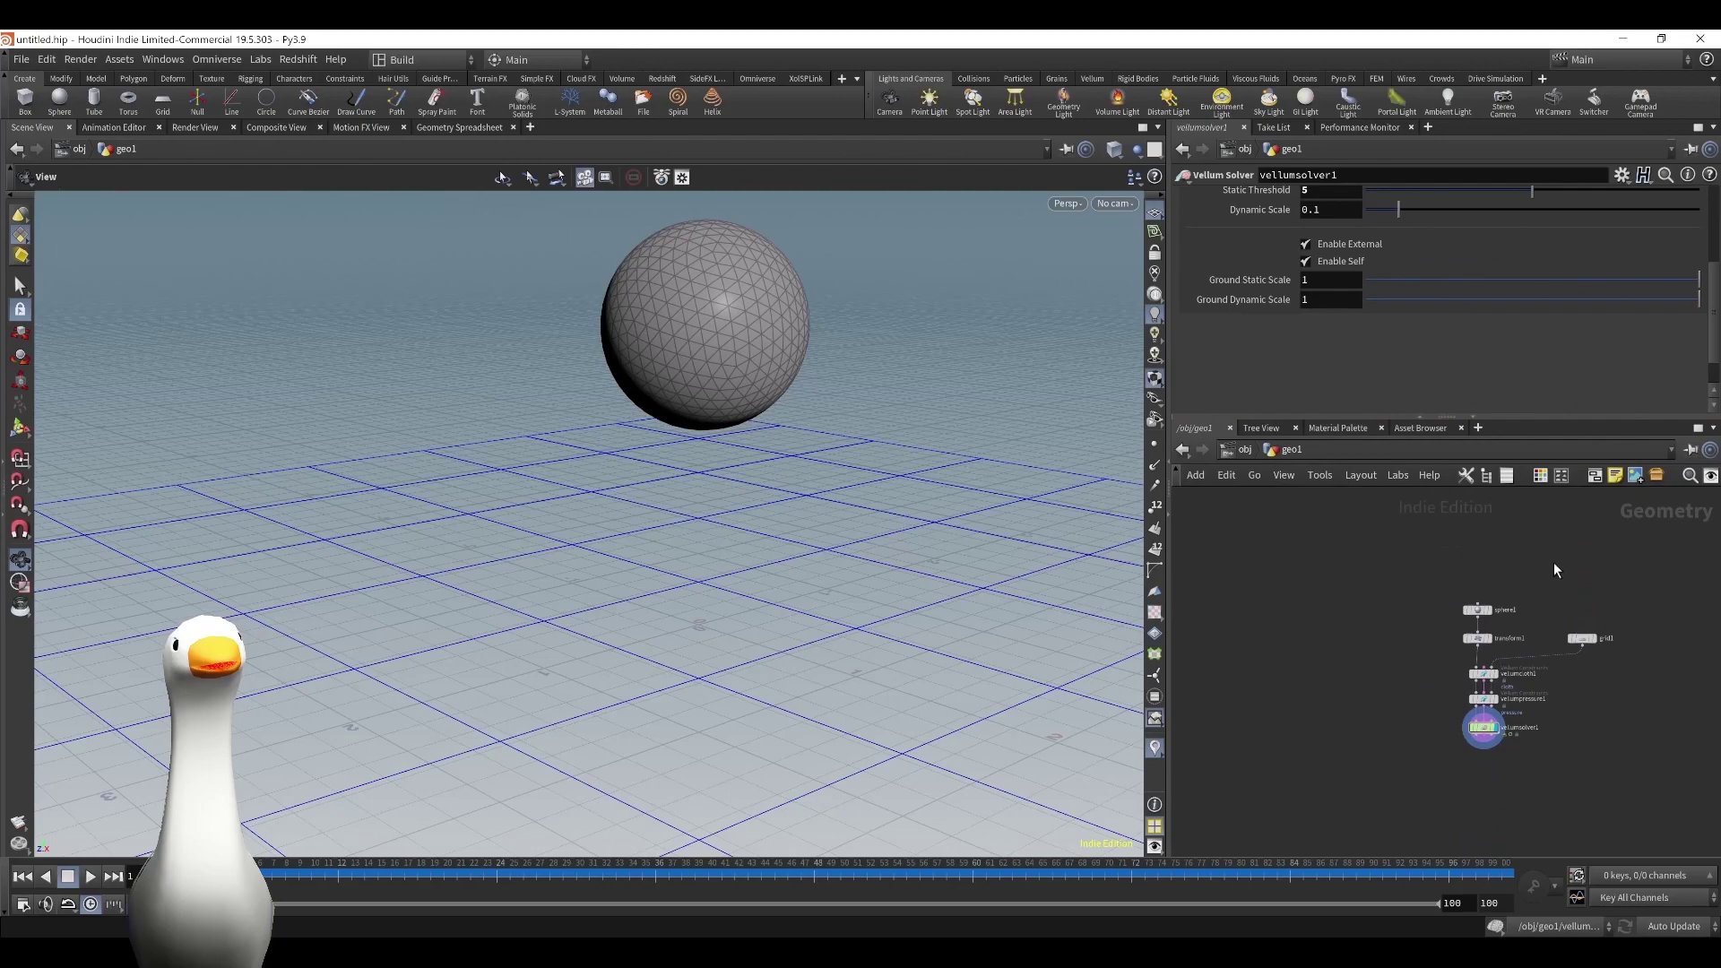
scroll(1521, 635, up, 4)
key(Tab)
text(pig)
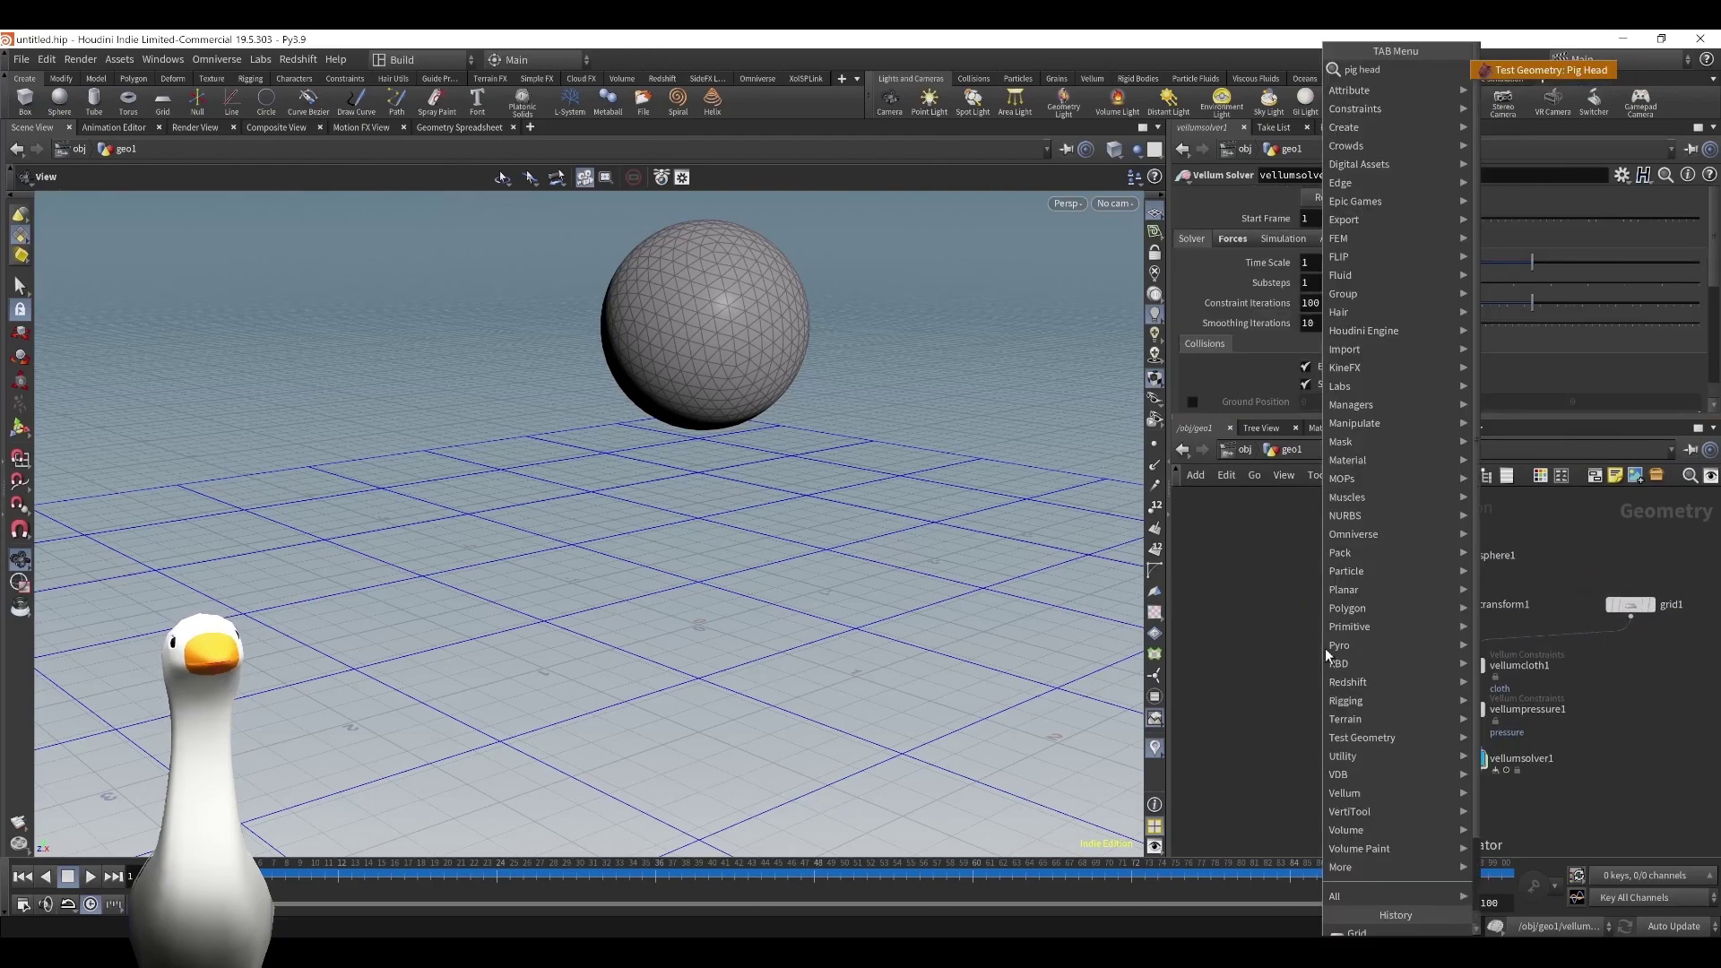
key(Return)
click(1339, 556)
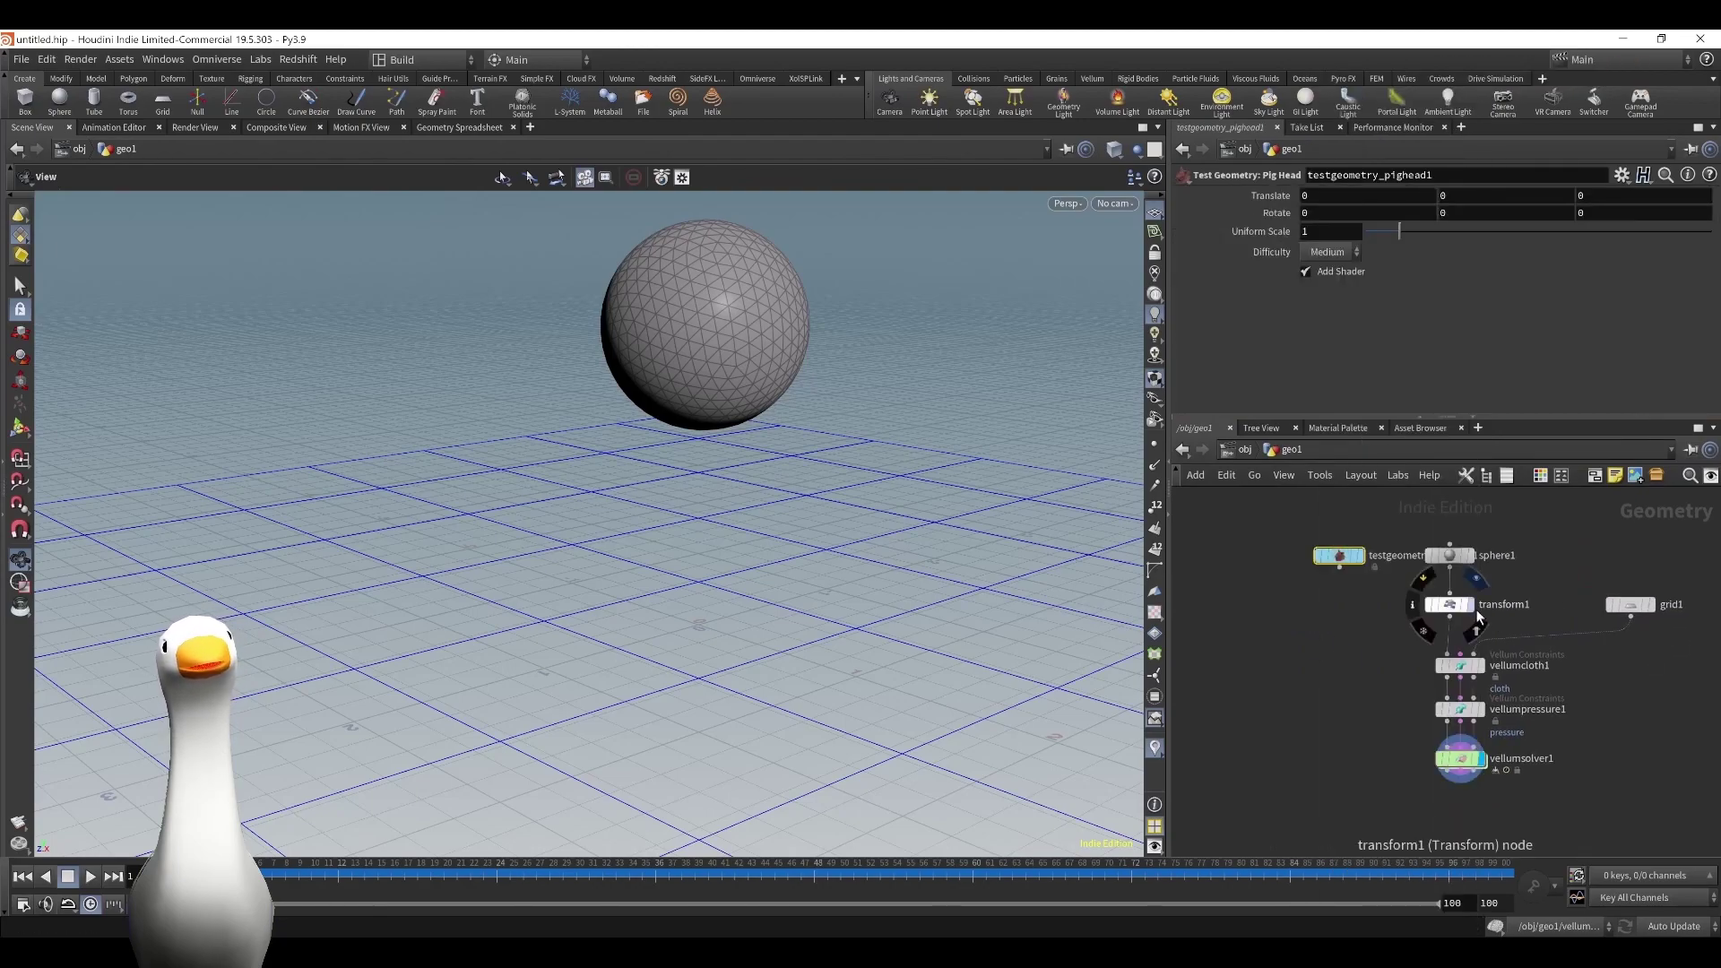
Display the pig head in the viewport with the sphere's transform1 node shown as a template for comparison.
click(1470, 604)
click(1359, 556)
click(1468, 604)
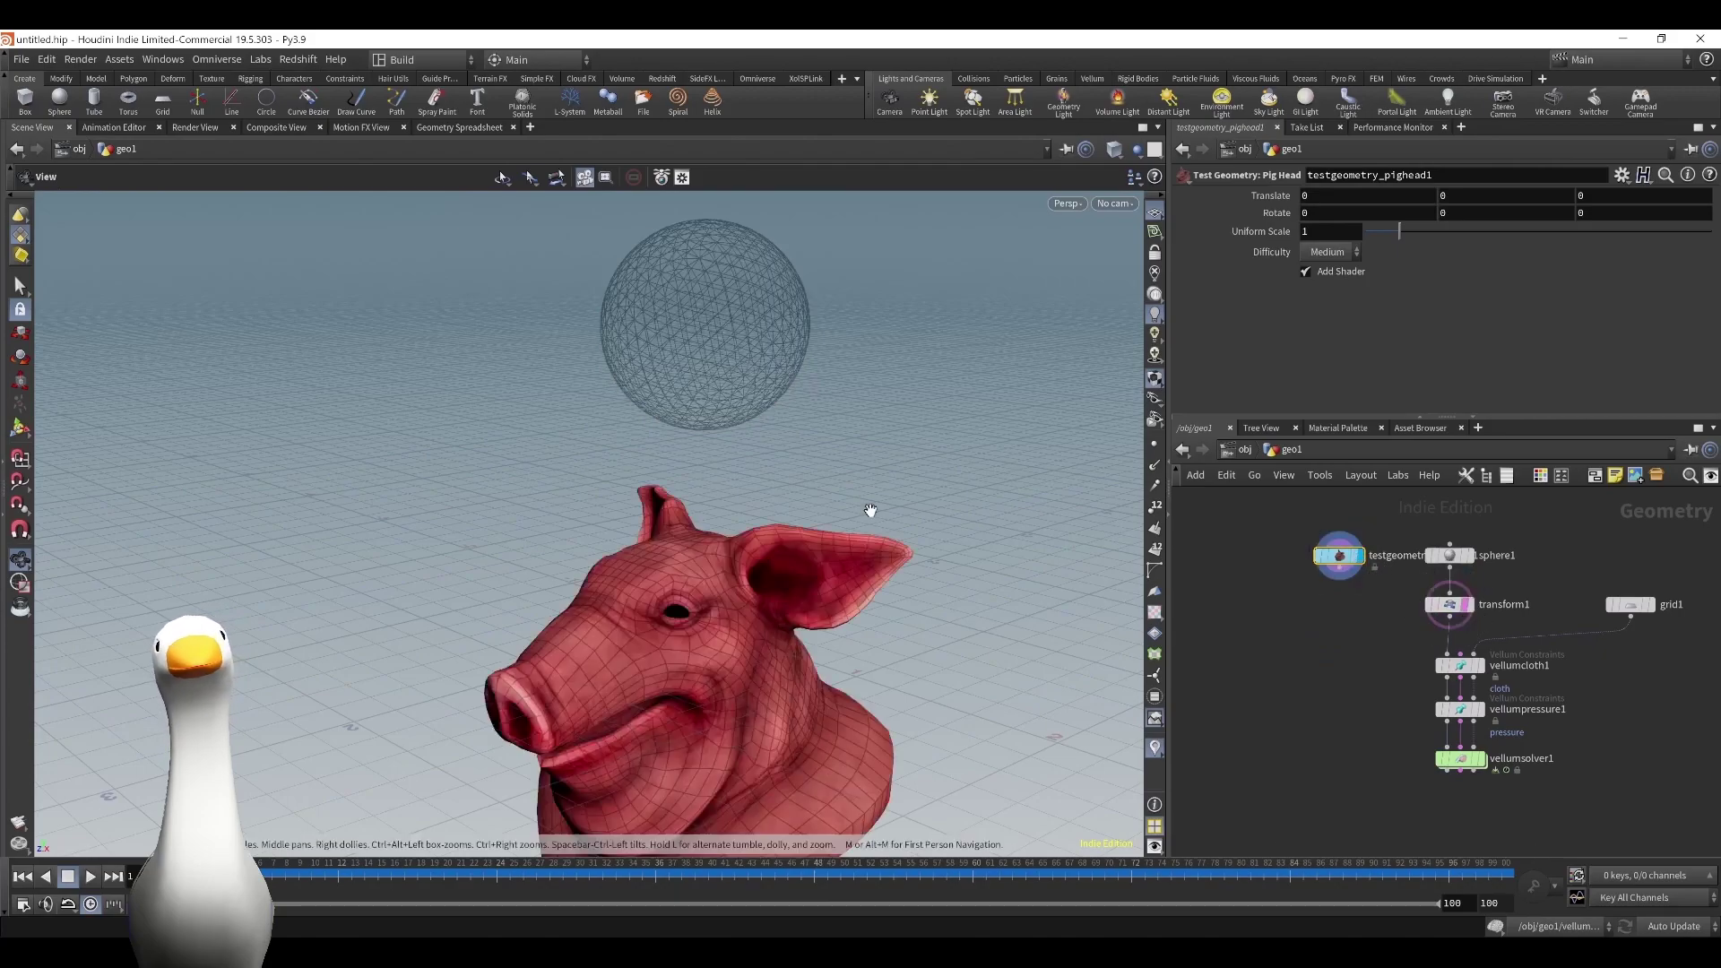
drag(872, 511, 743, 599)
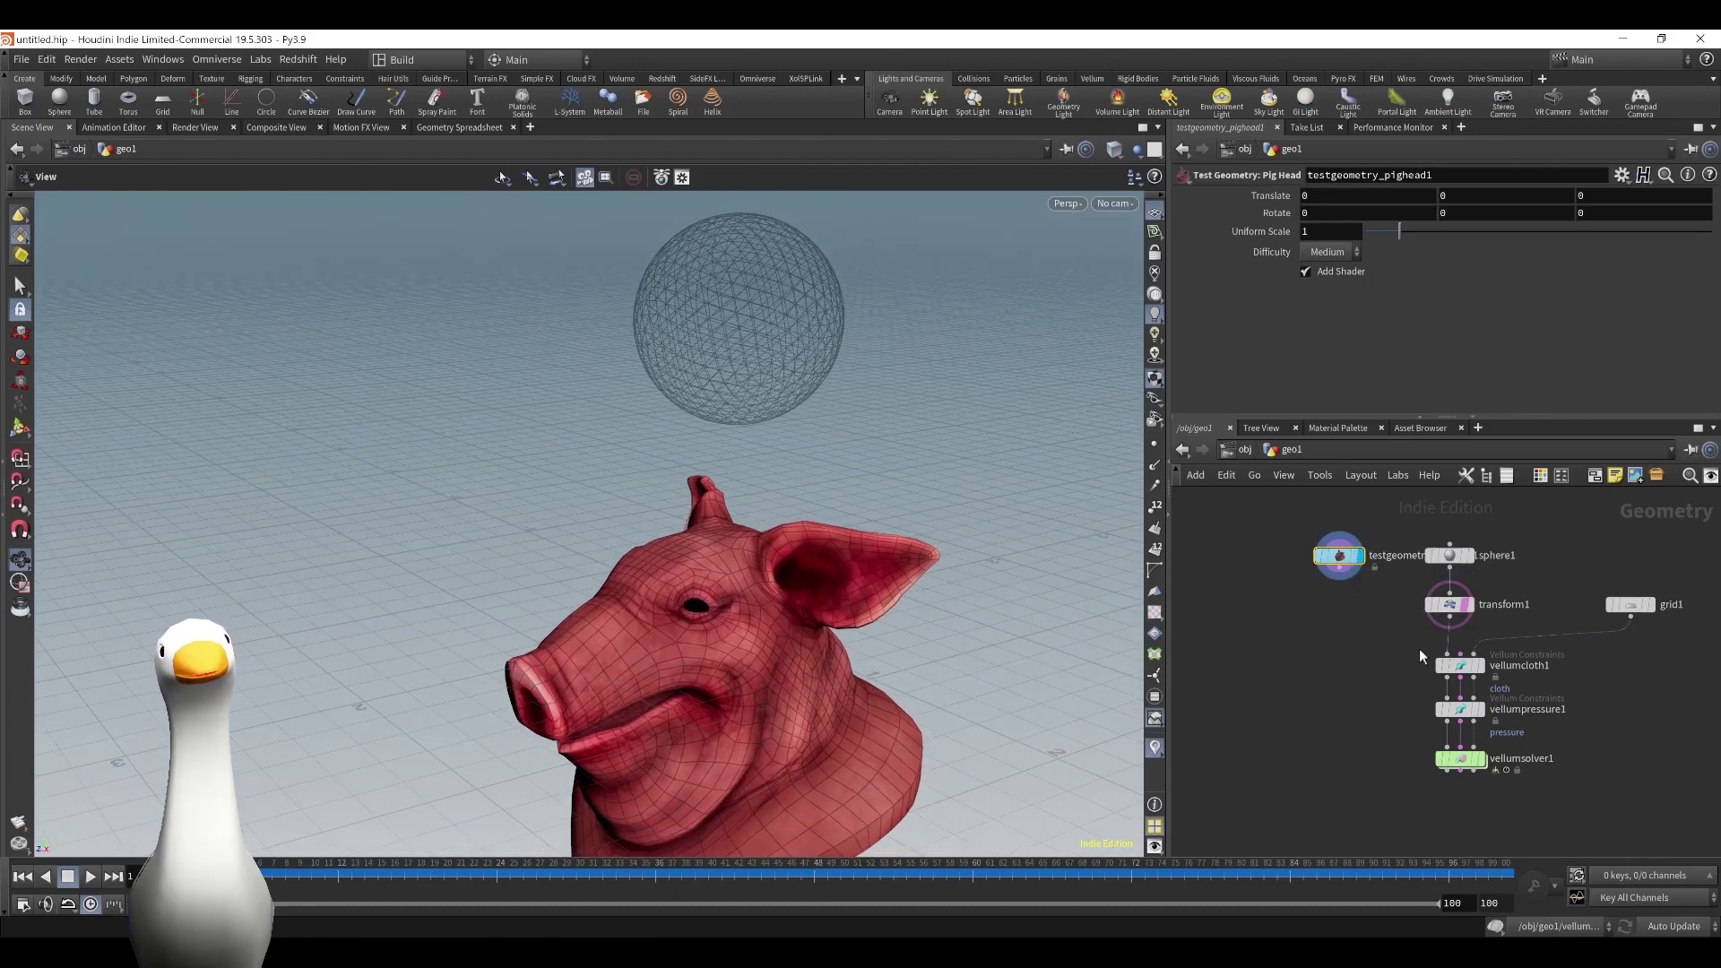
Add a Transform node beneath the pig head test geometry.
key(Tab)
text(trans)
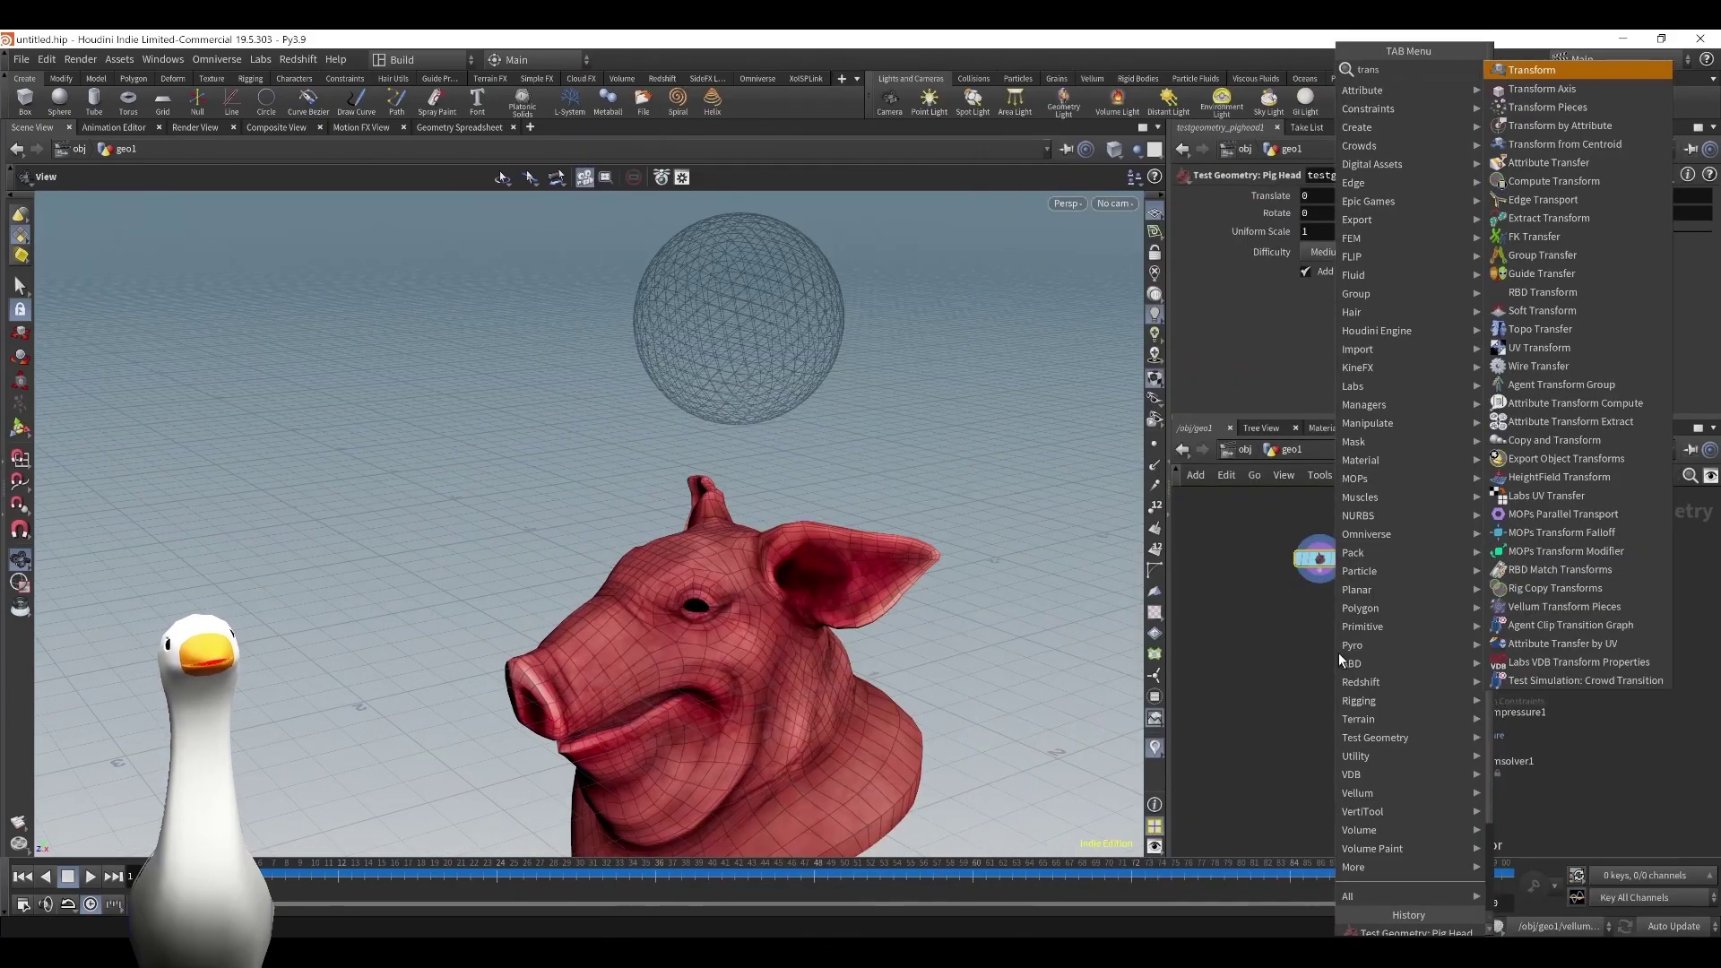
key(Return)
click(1320, 617)
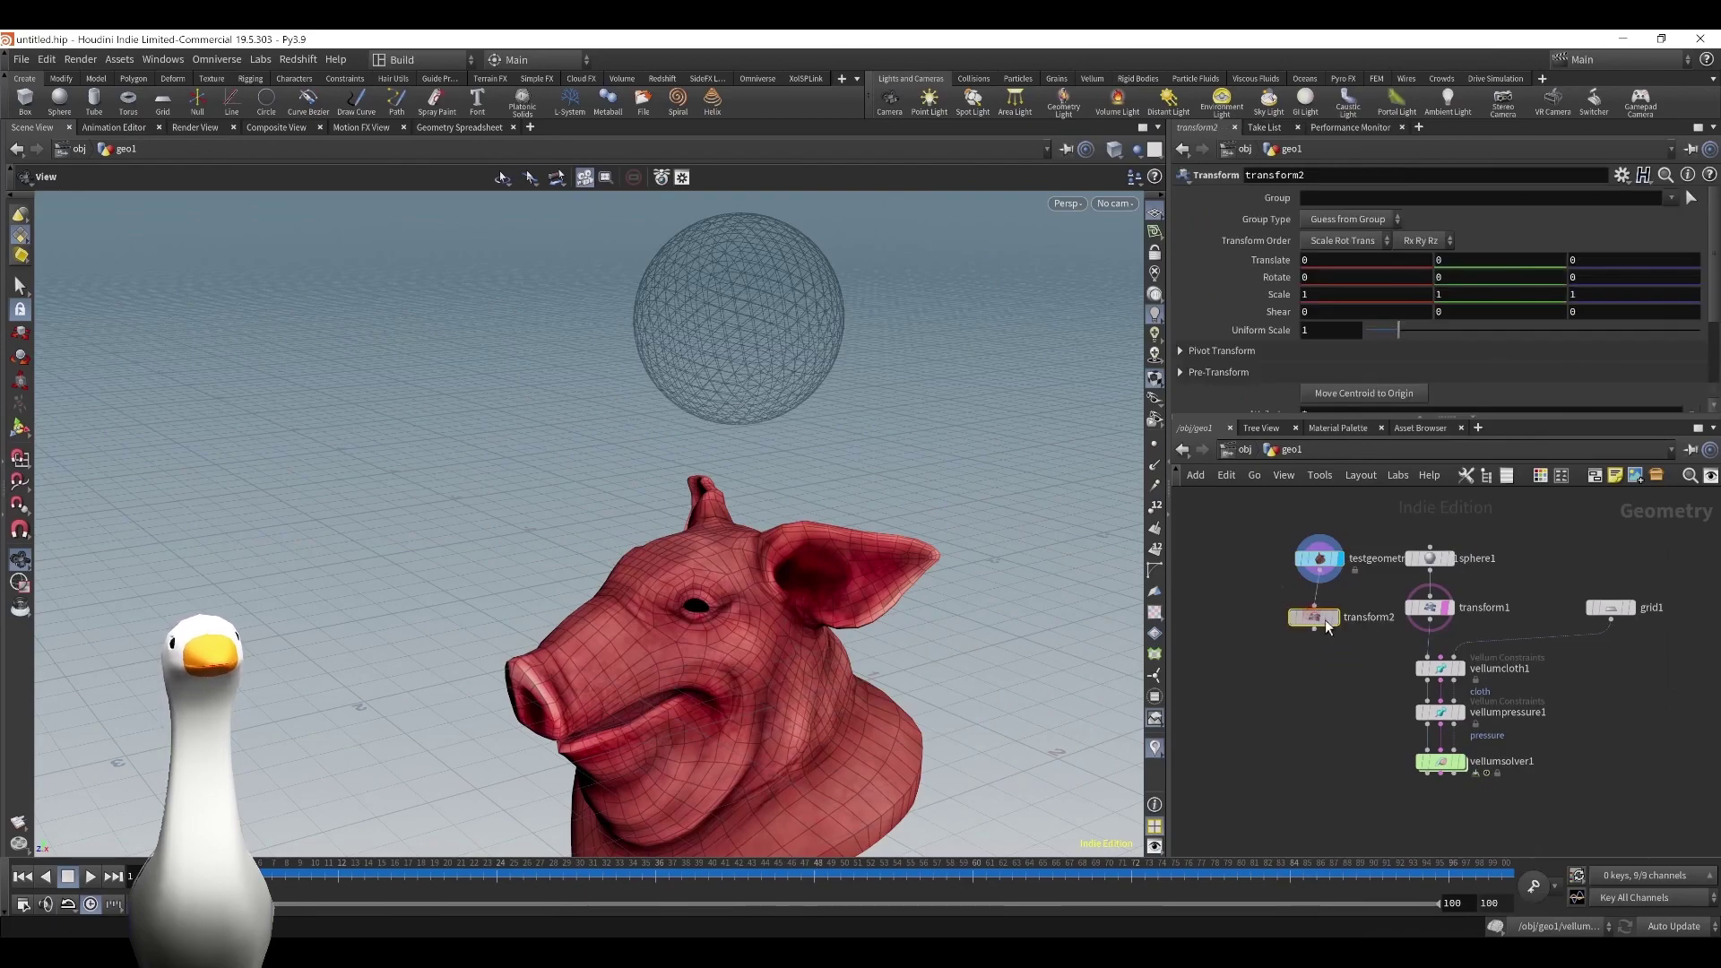
Fit the pig head to the sphere by setting transform2's Y translation to 1.72 and uniform scale to 0.5.
middle_drag(1485, 259, 1636, 250)
drag(1395, 330, 1384, 330)
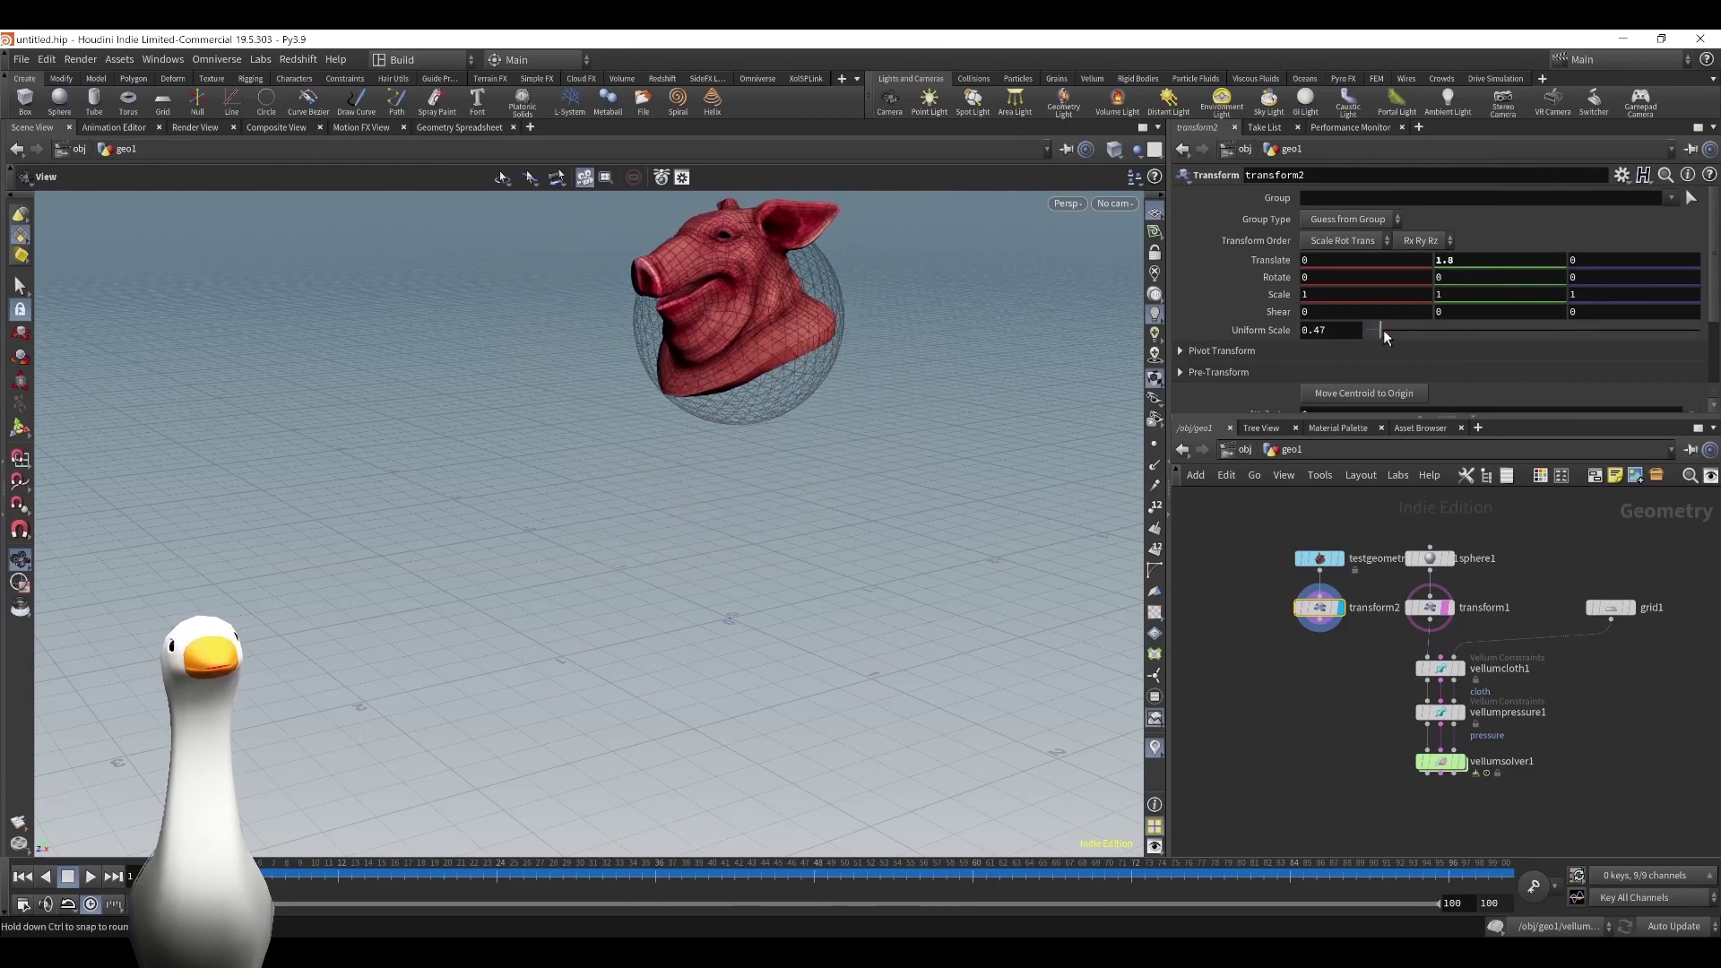
drag(776, 449, 710, 429)
right_drag(710, 428, 642, 434)
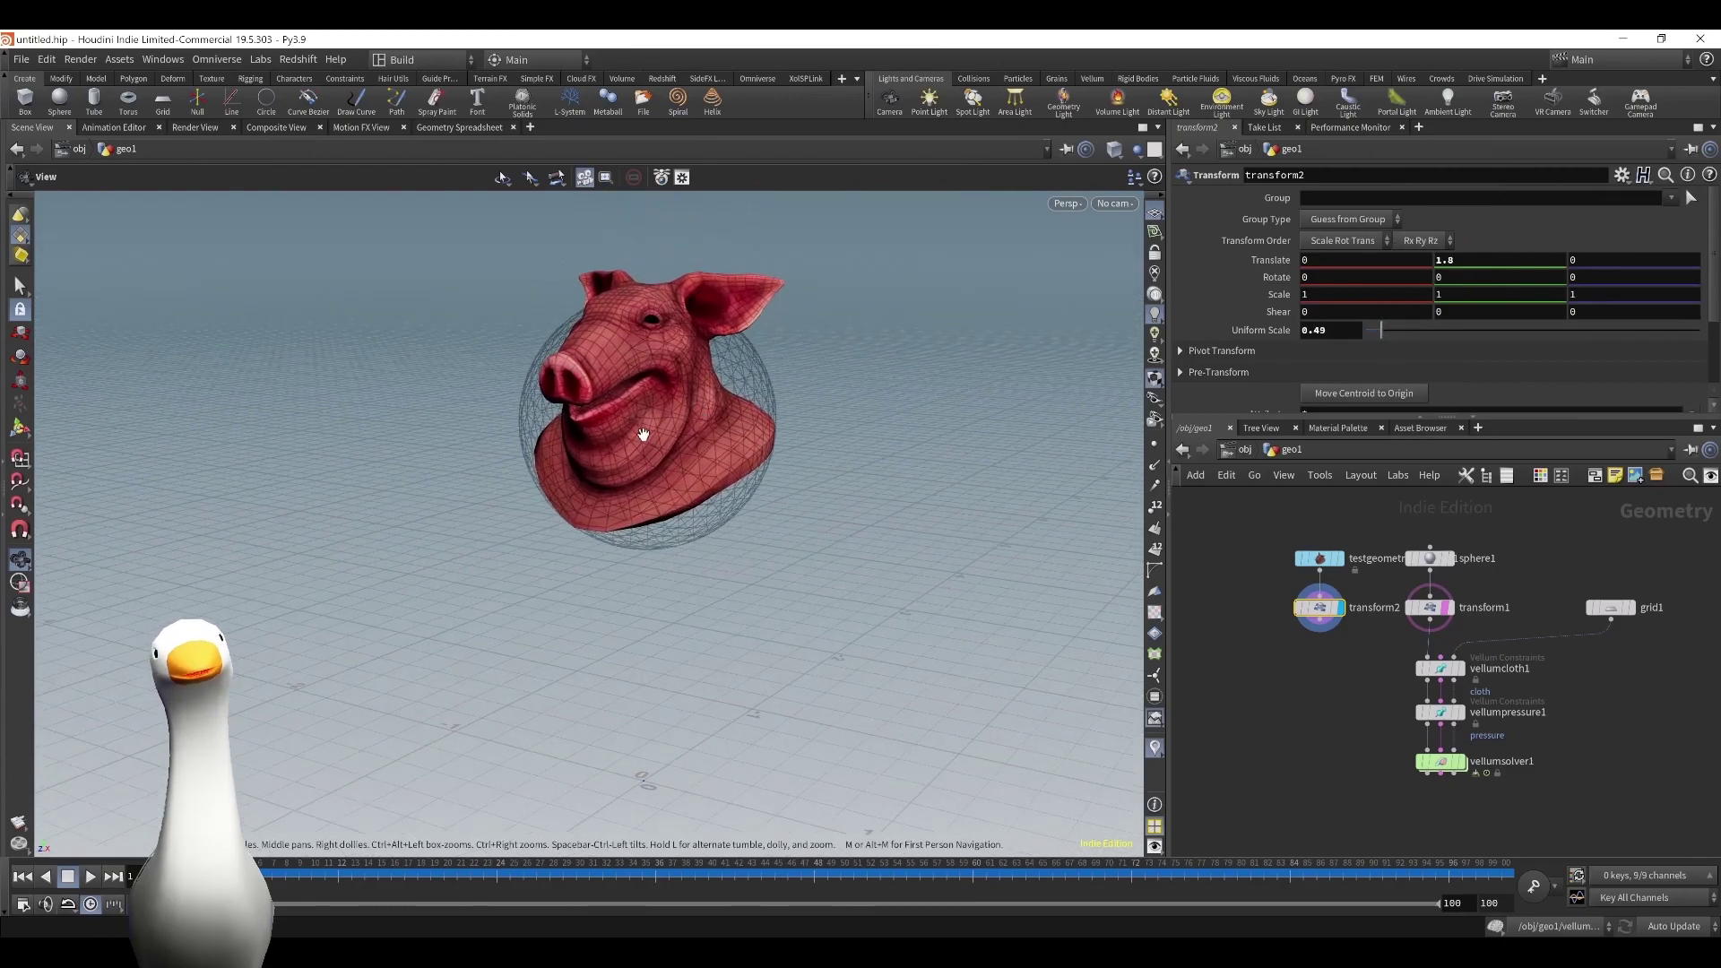
drag(642, 434, 657, 438)
middle_drag(1459, 261, 1385, 285)
drag(822, 485, 744, 487)
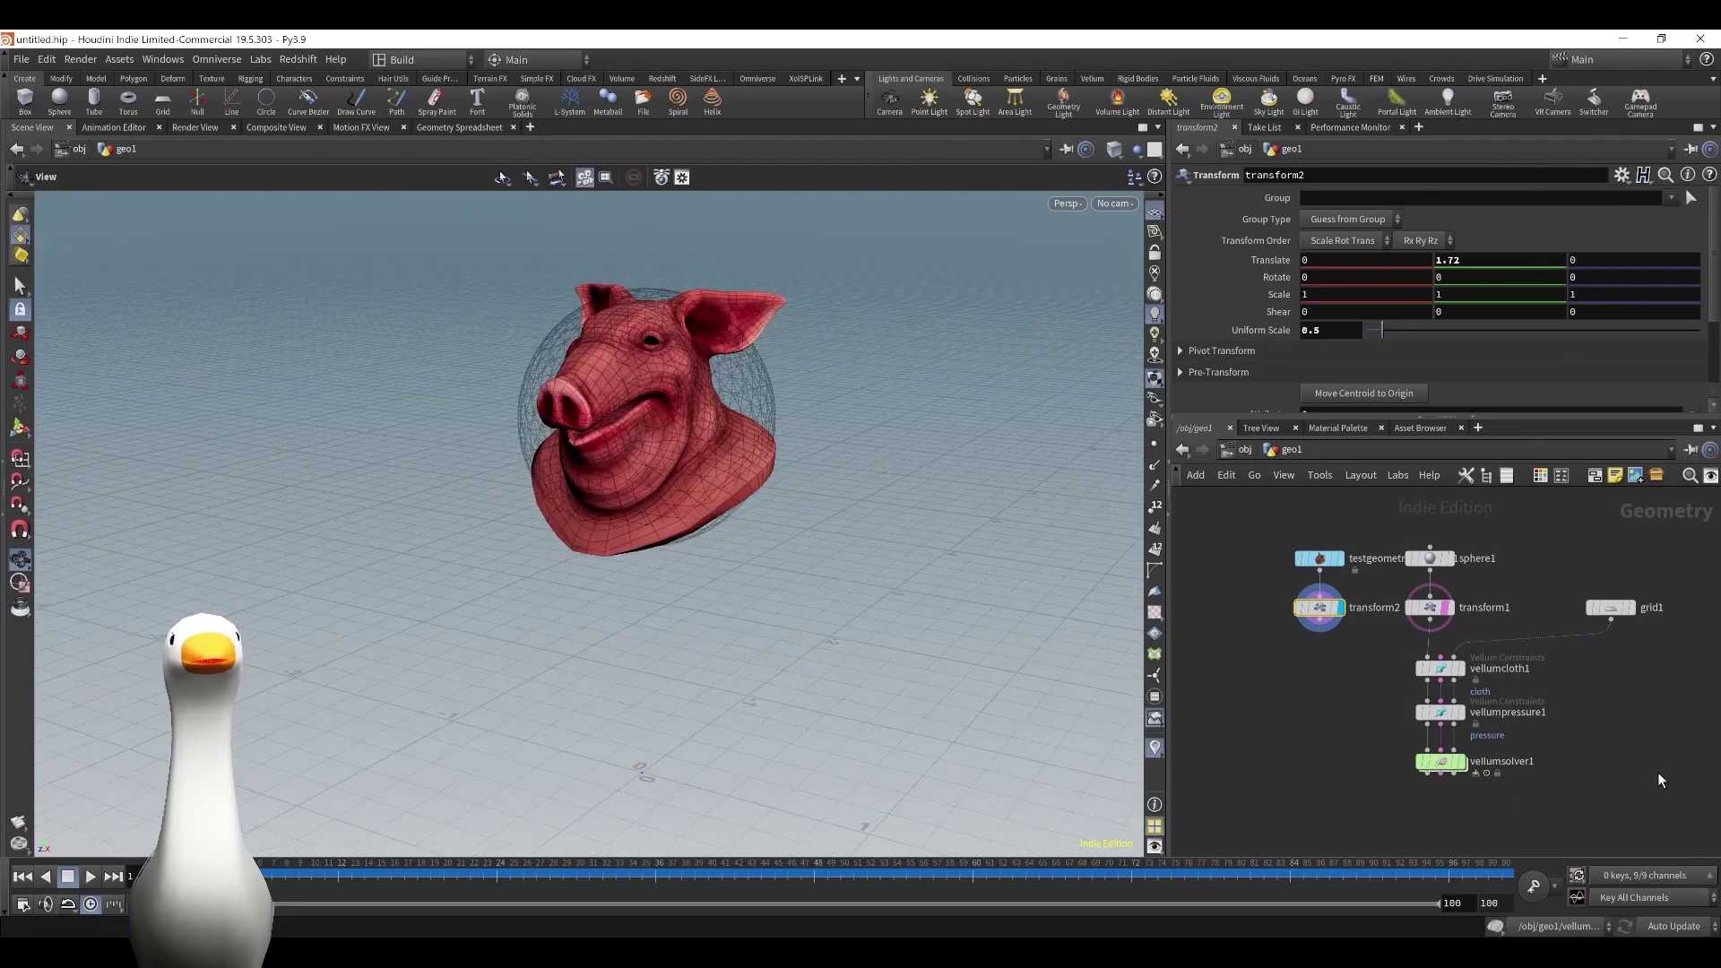
Add a Point Deform node below the Vellum Solver and wire transform2 into its first input.
middle_drag(1619, 772, 1660, 707)
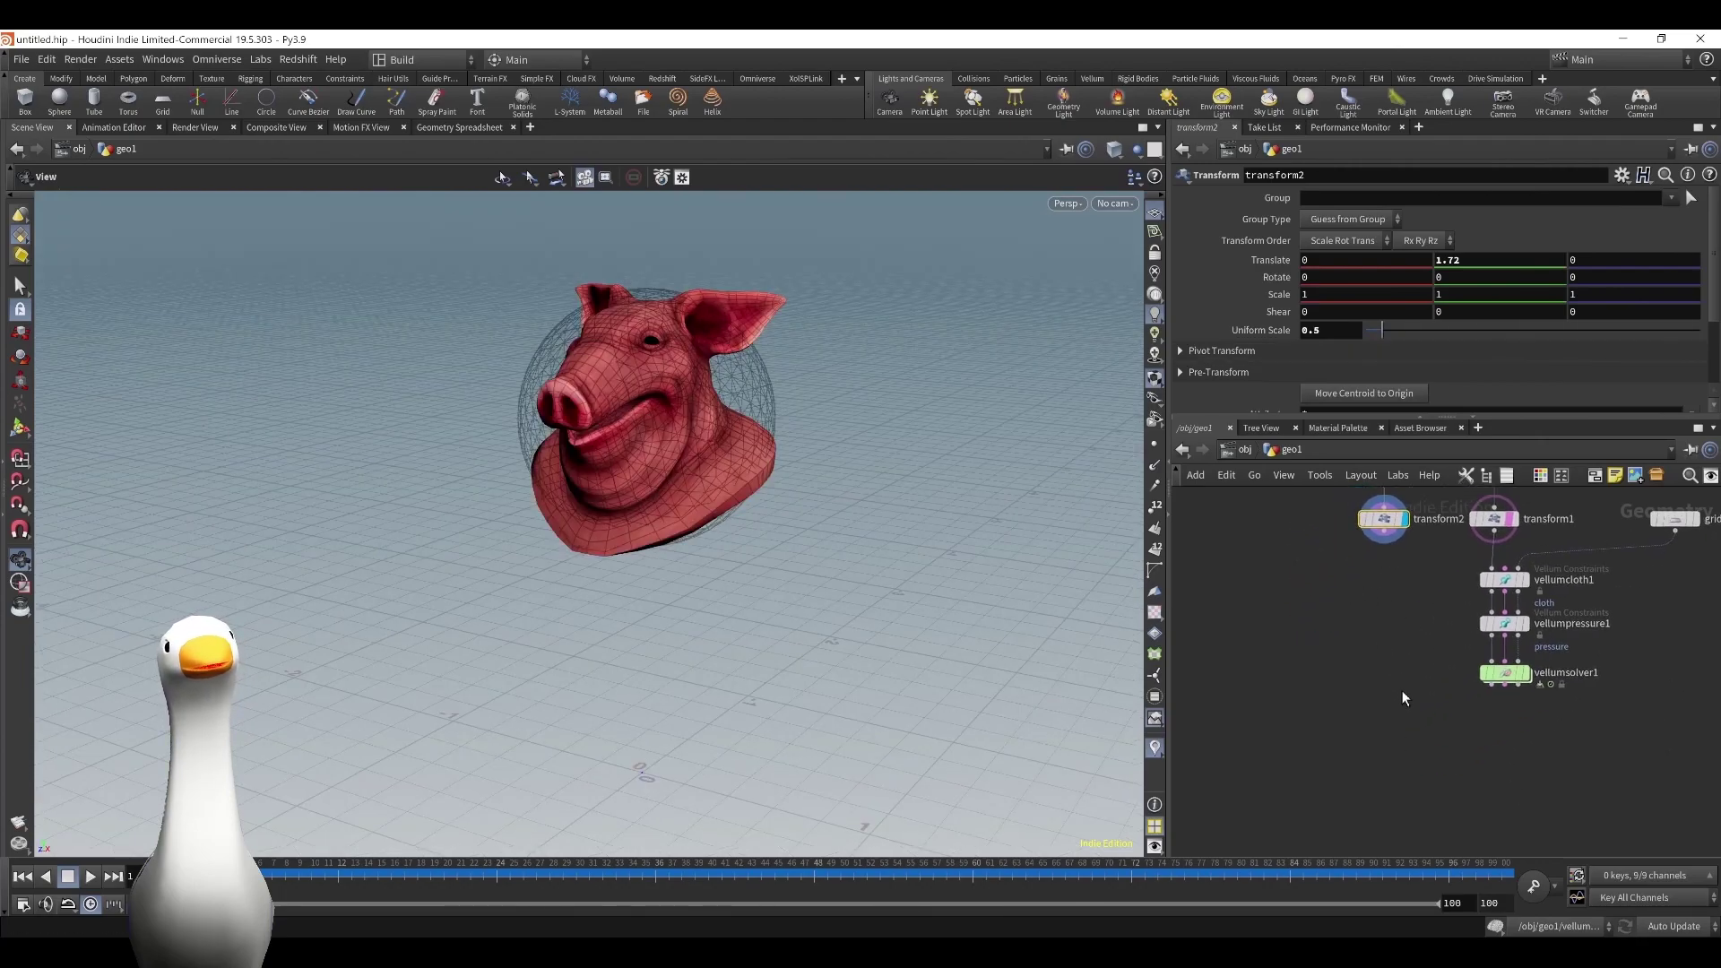
key(Tab)
text(point de)
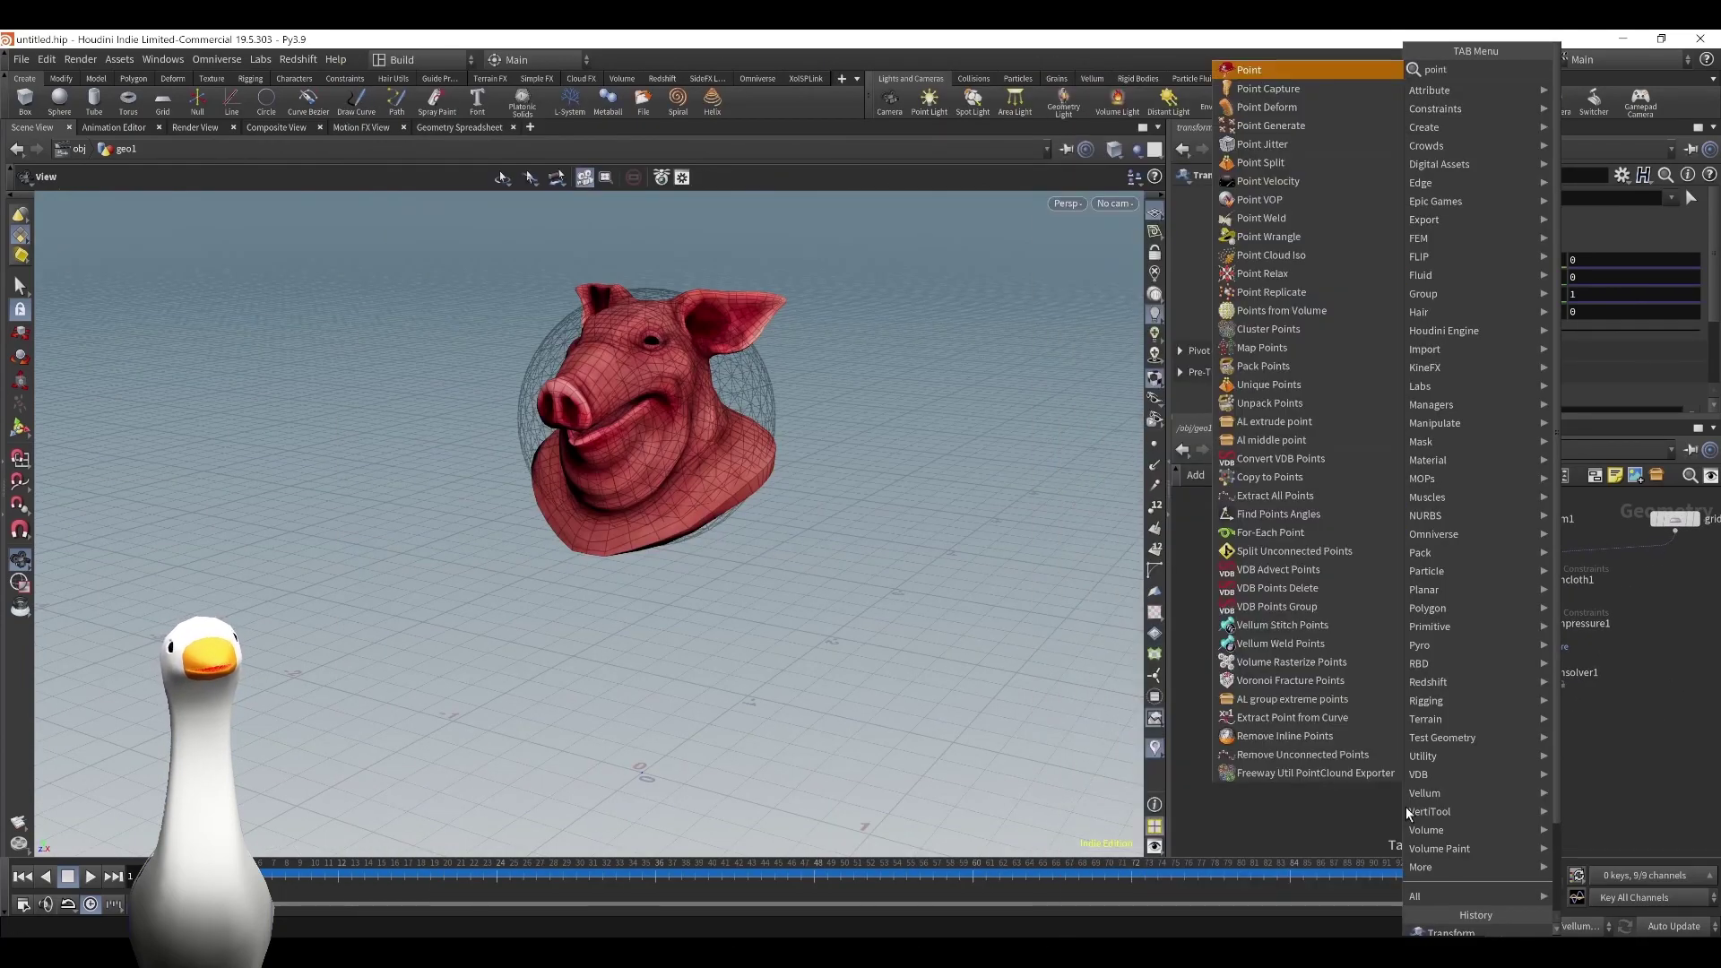
key(Return)
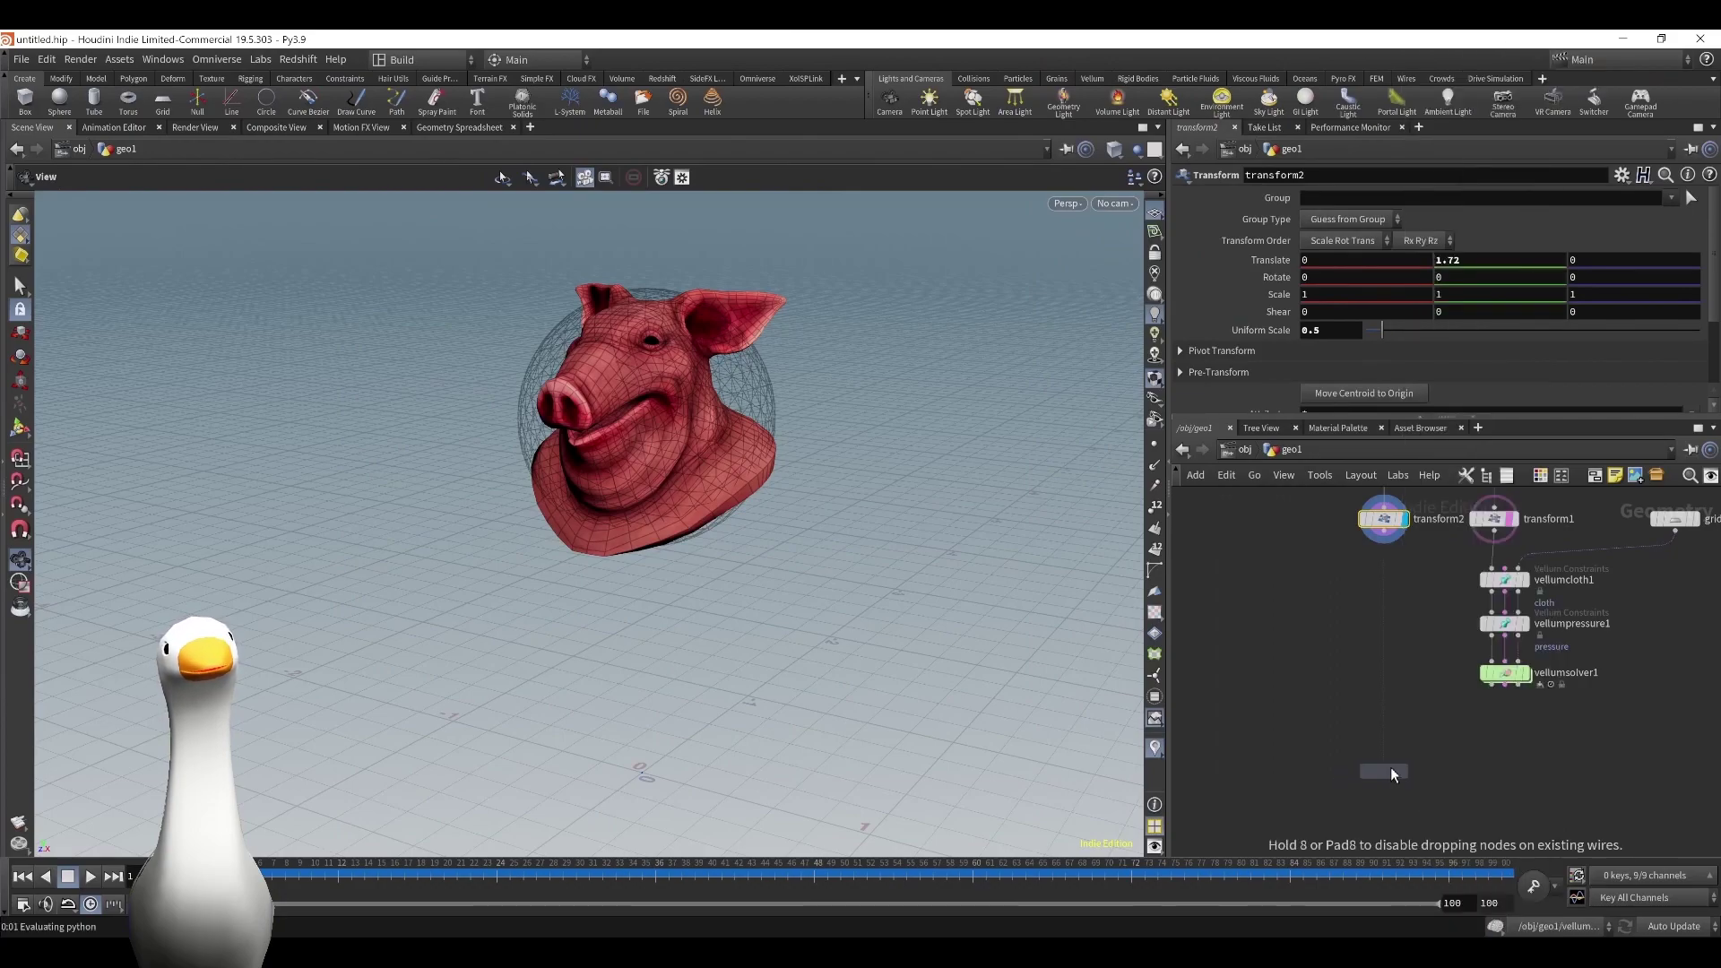
click(1394, 764)
drag(1384, 540, 1387, 745)
middle_drag(1451, 595, 1375, 630)
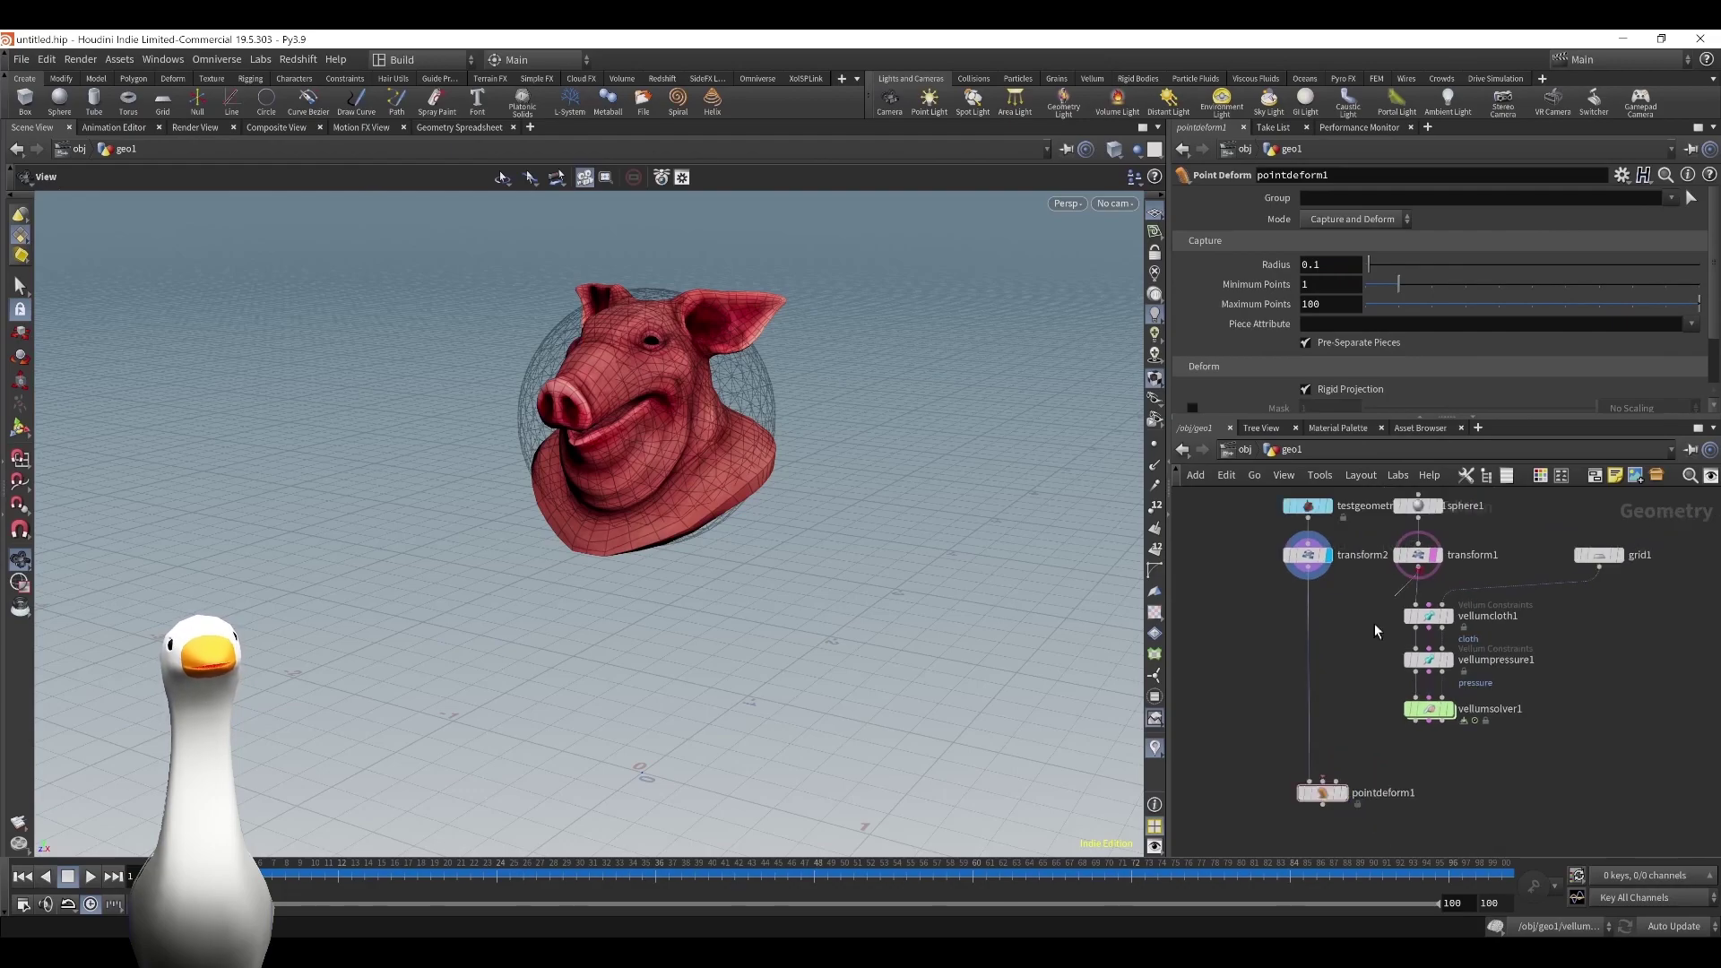
Wire transform1 into Point Deform's second input and the Vellum Solver into its third, and display the Point Deform node.
click(1418, 566)
click(1328, 783)
click(1437, 555)
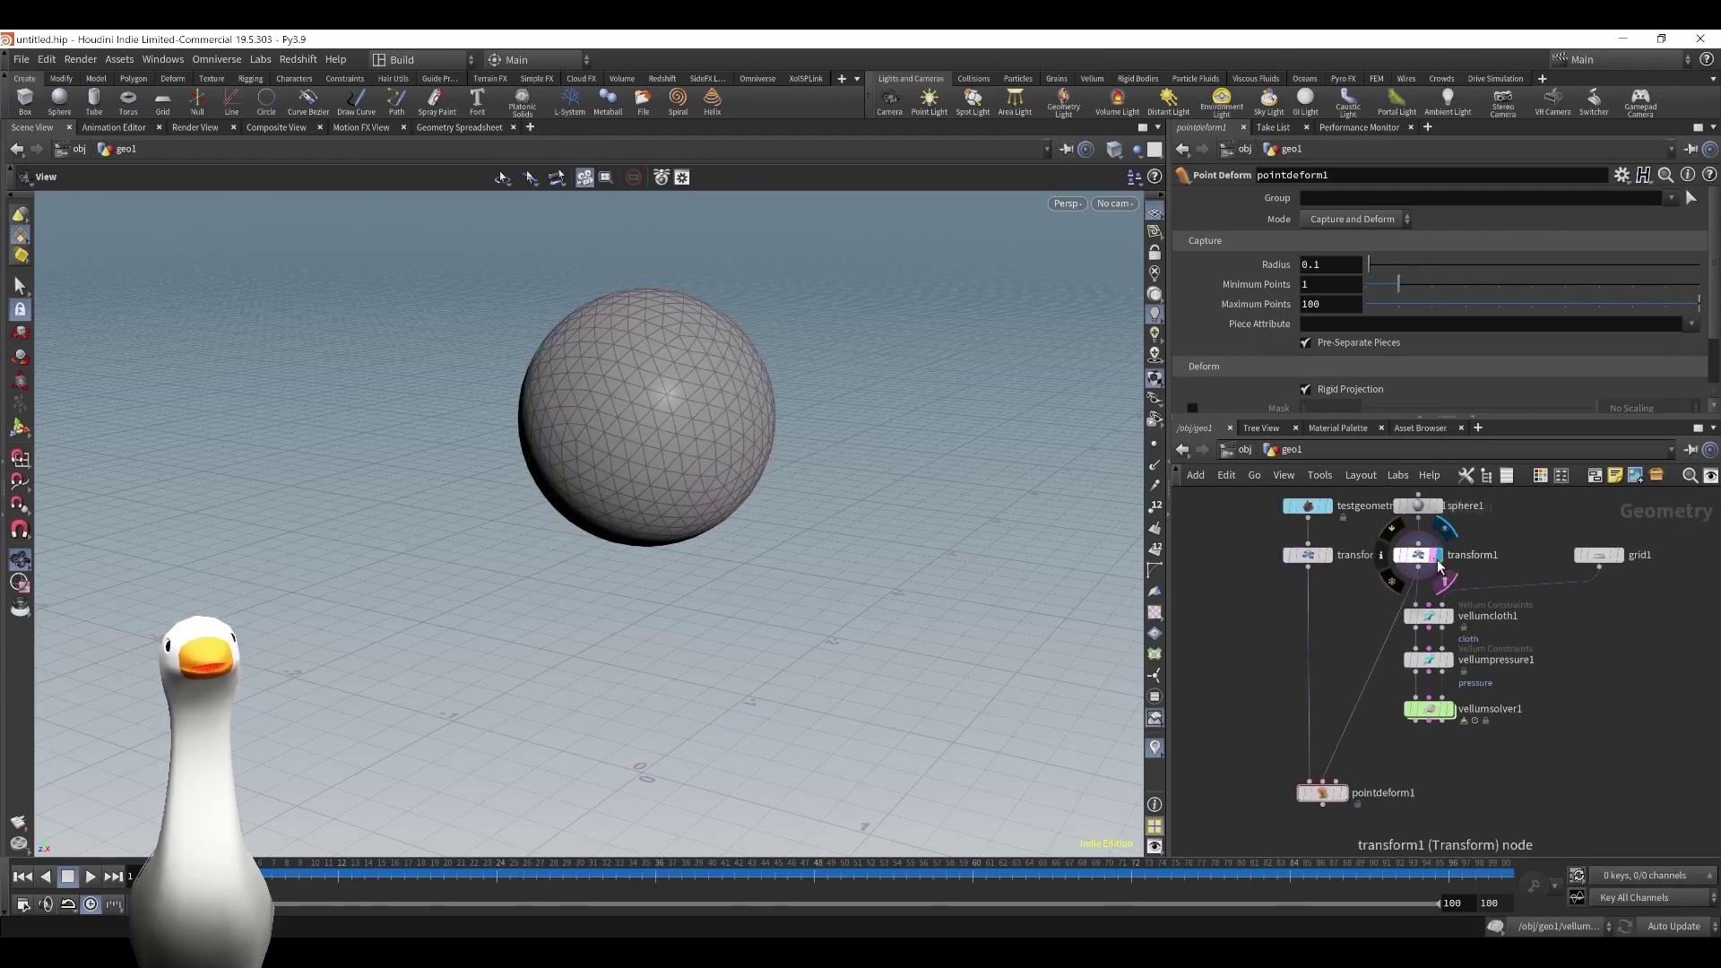
click(1427, 723)
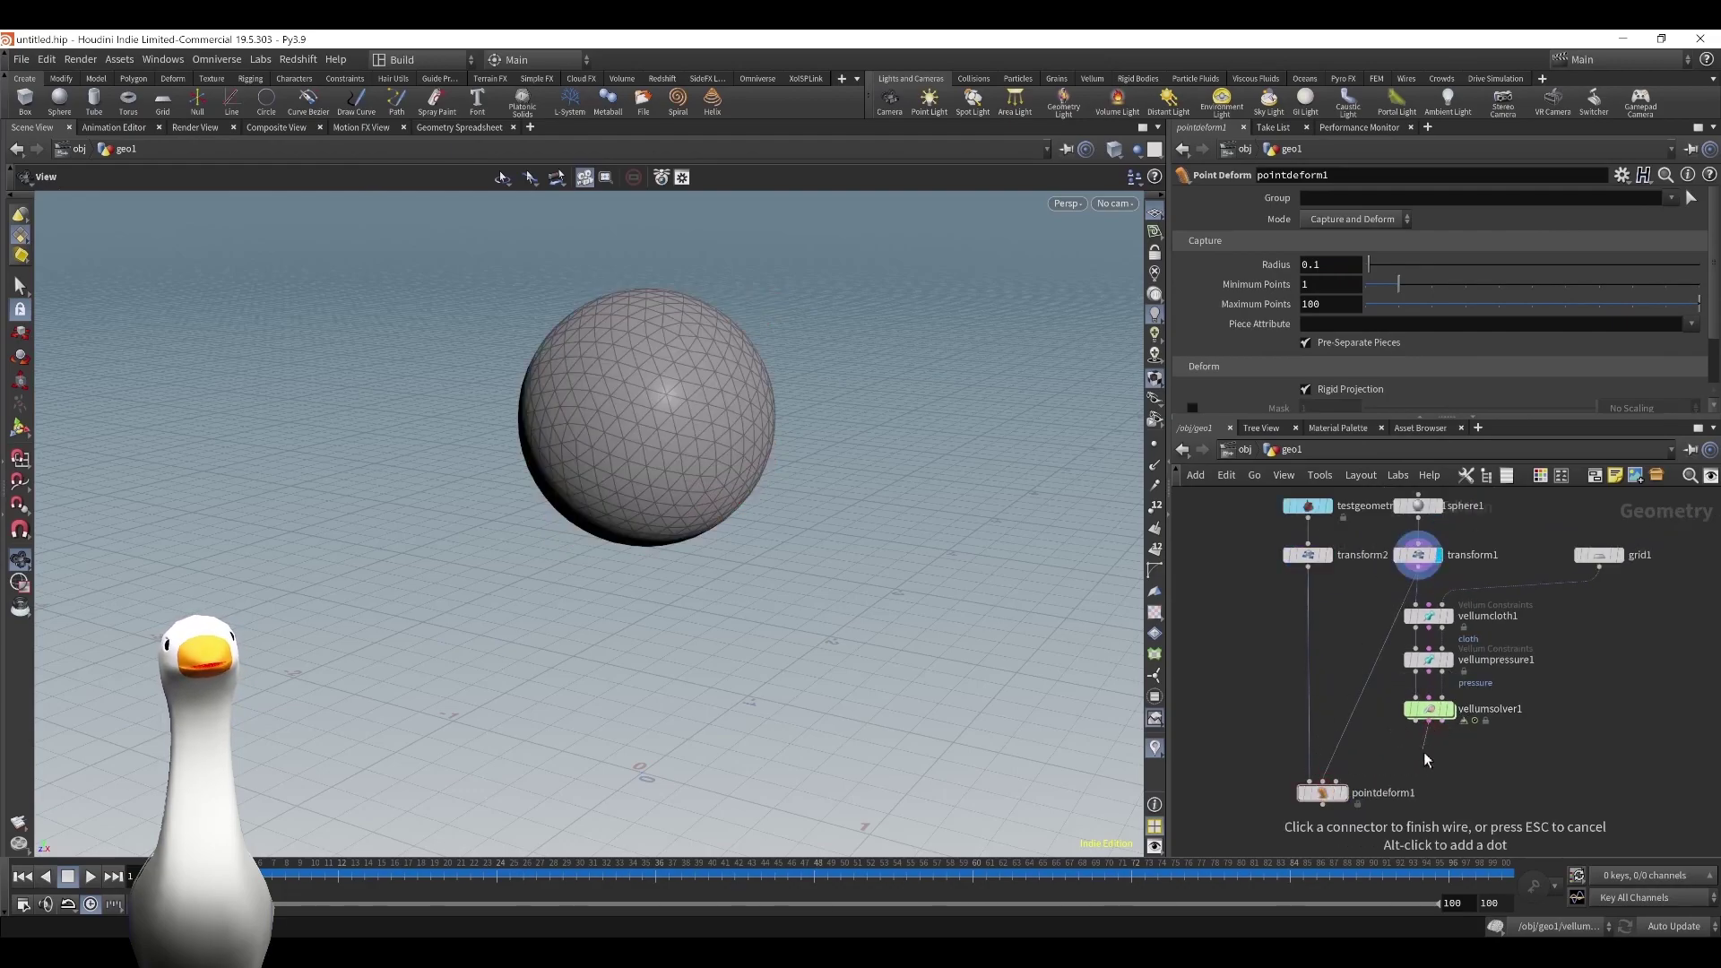
click(1344, 781)
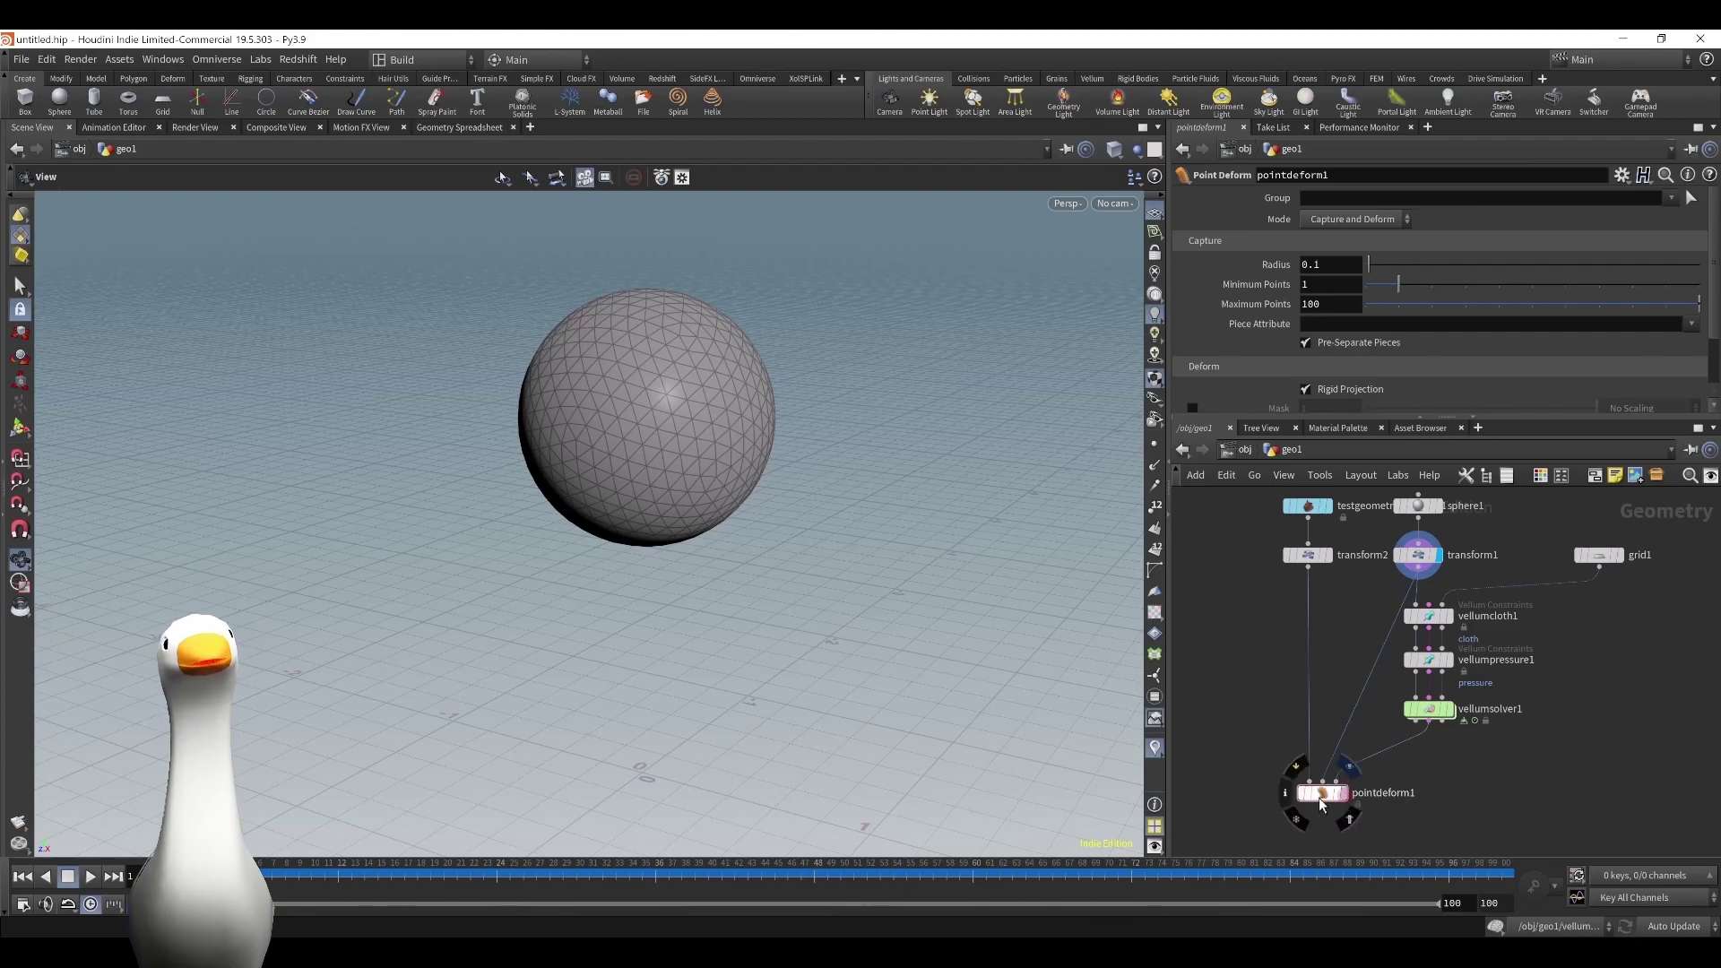
click(1341, 793)
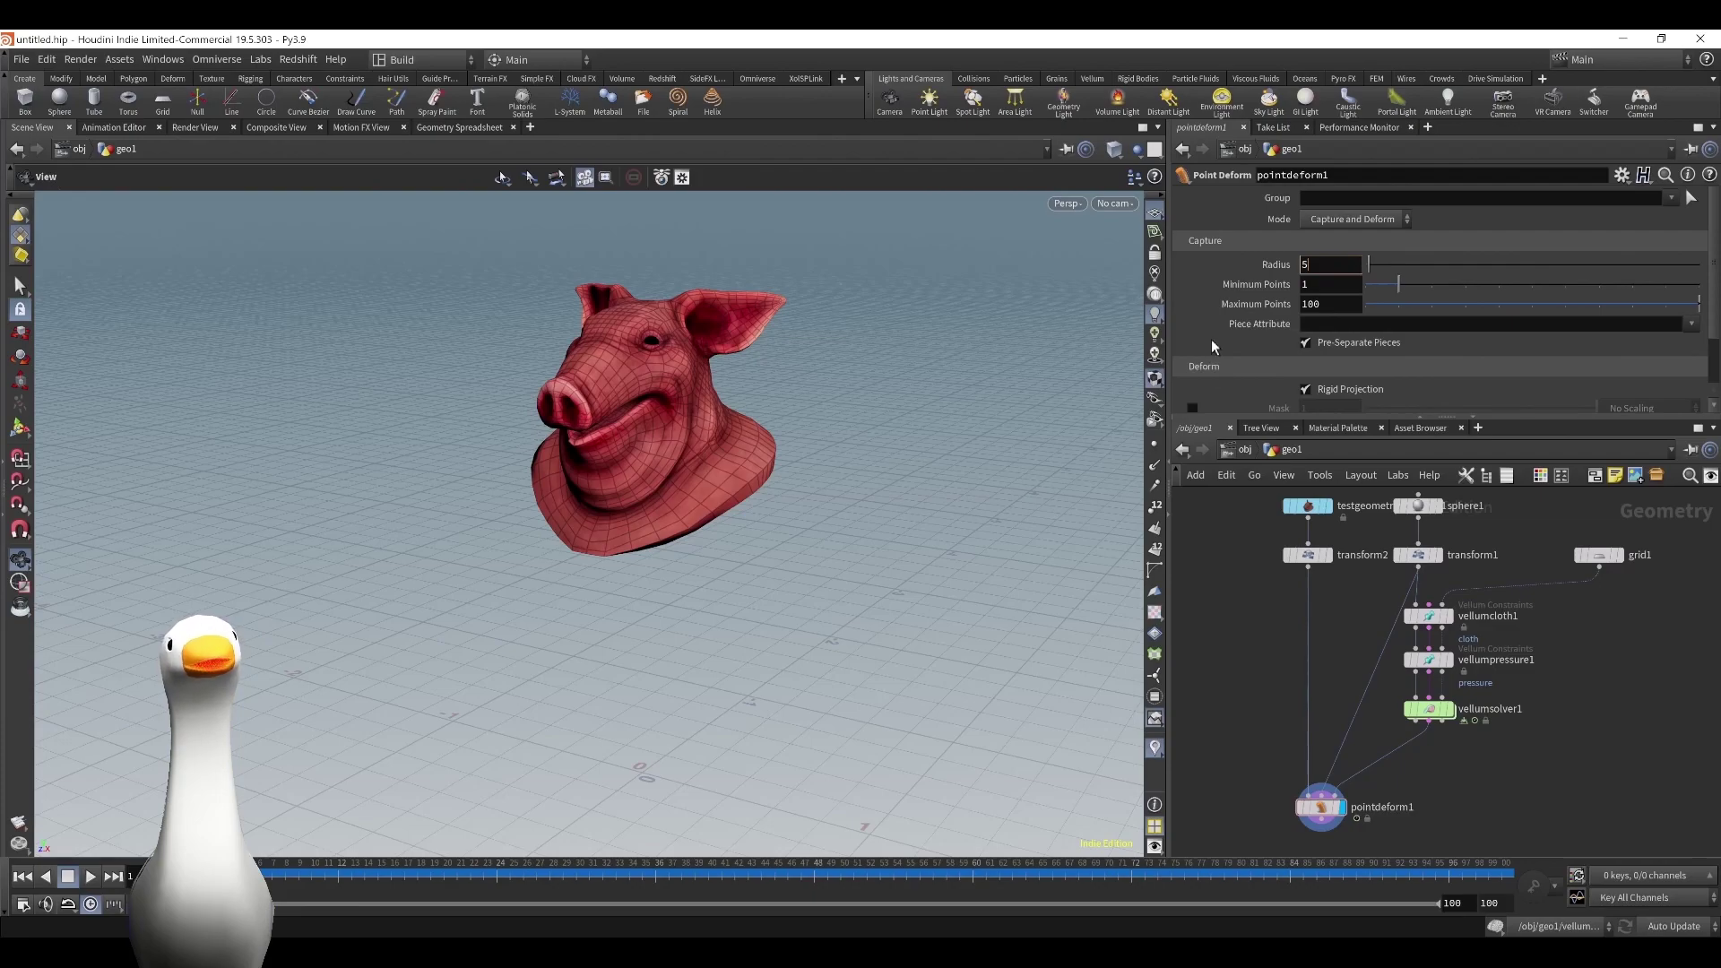
Set the Point Deform capture radius to 5 and scrub the timeline to examine the deforming pig head.
key(Return)
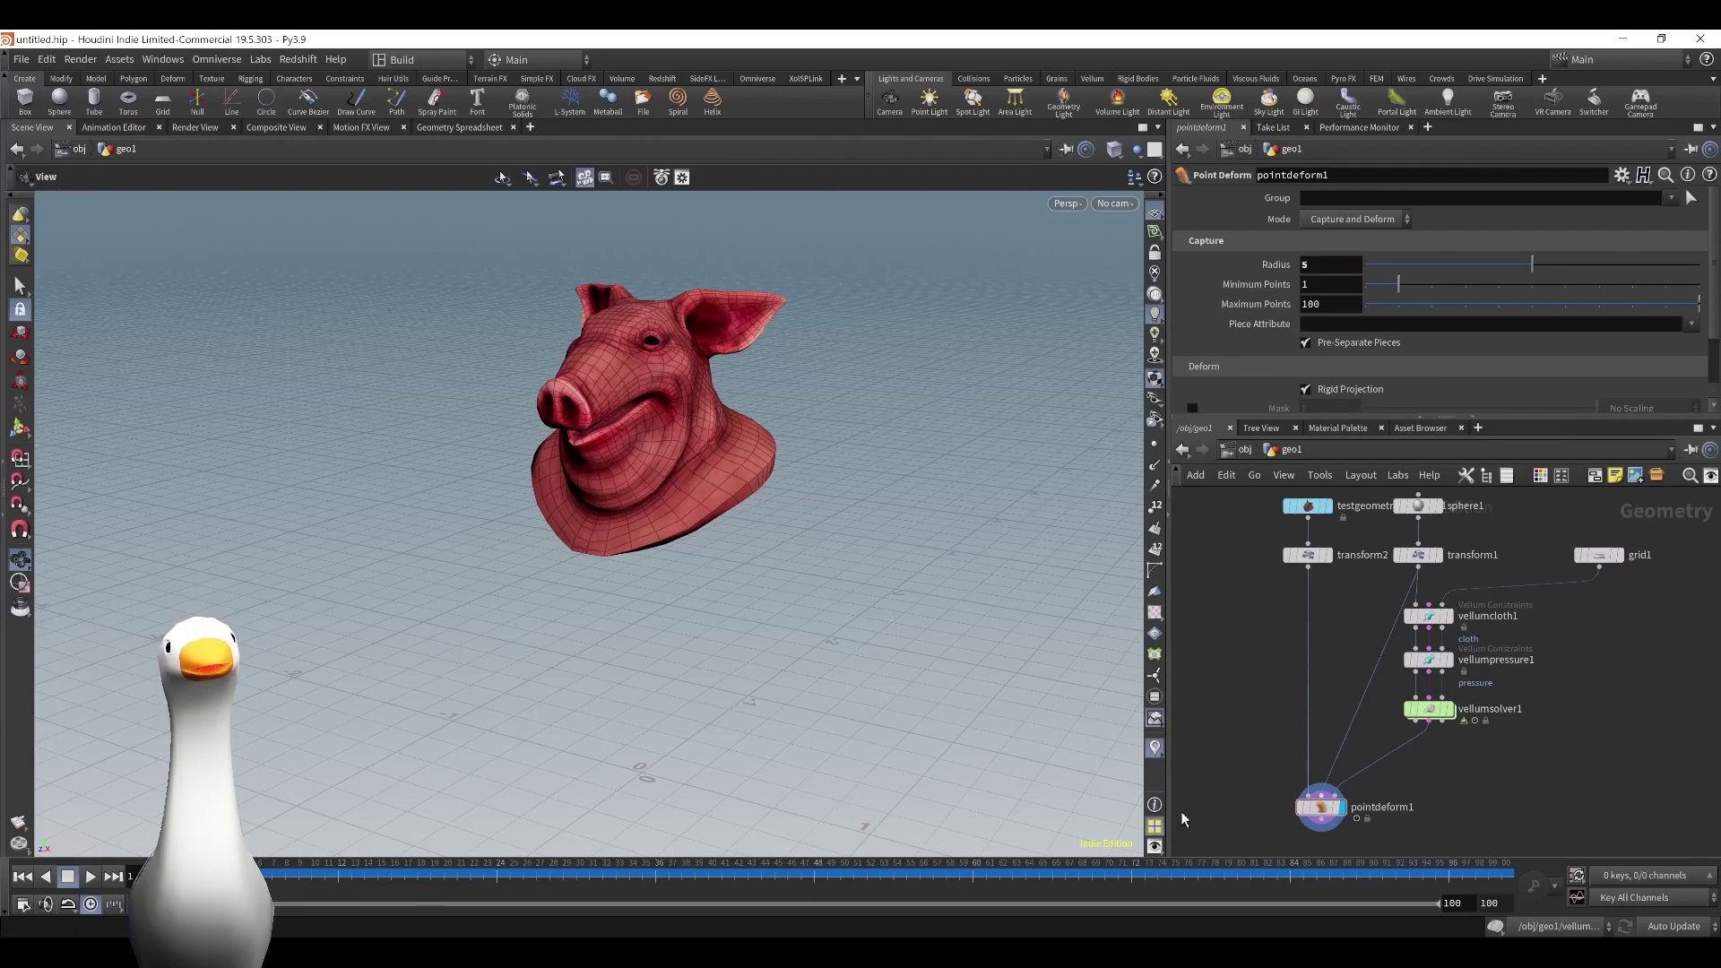
drag(196, 869, 1537, 872)
middle_drag(770, 659, 787, 584)
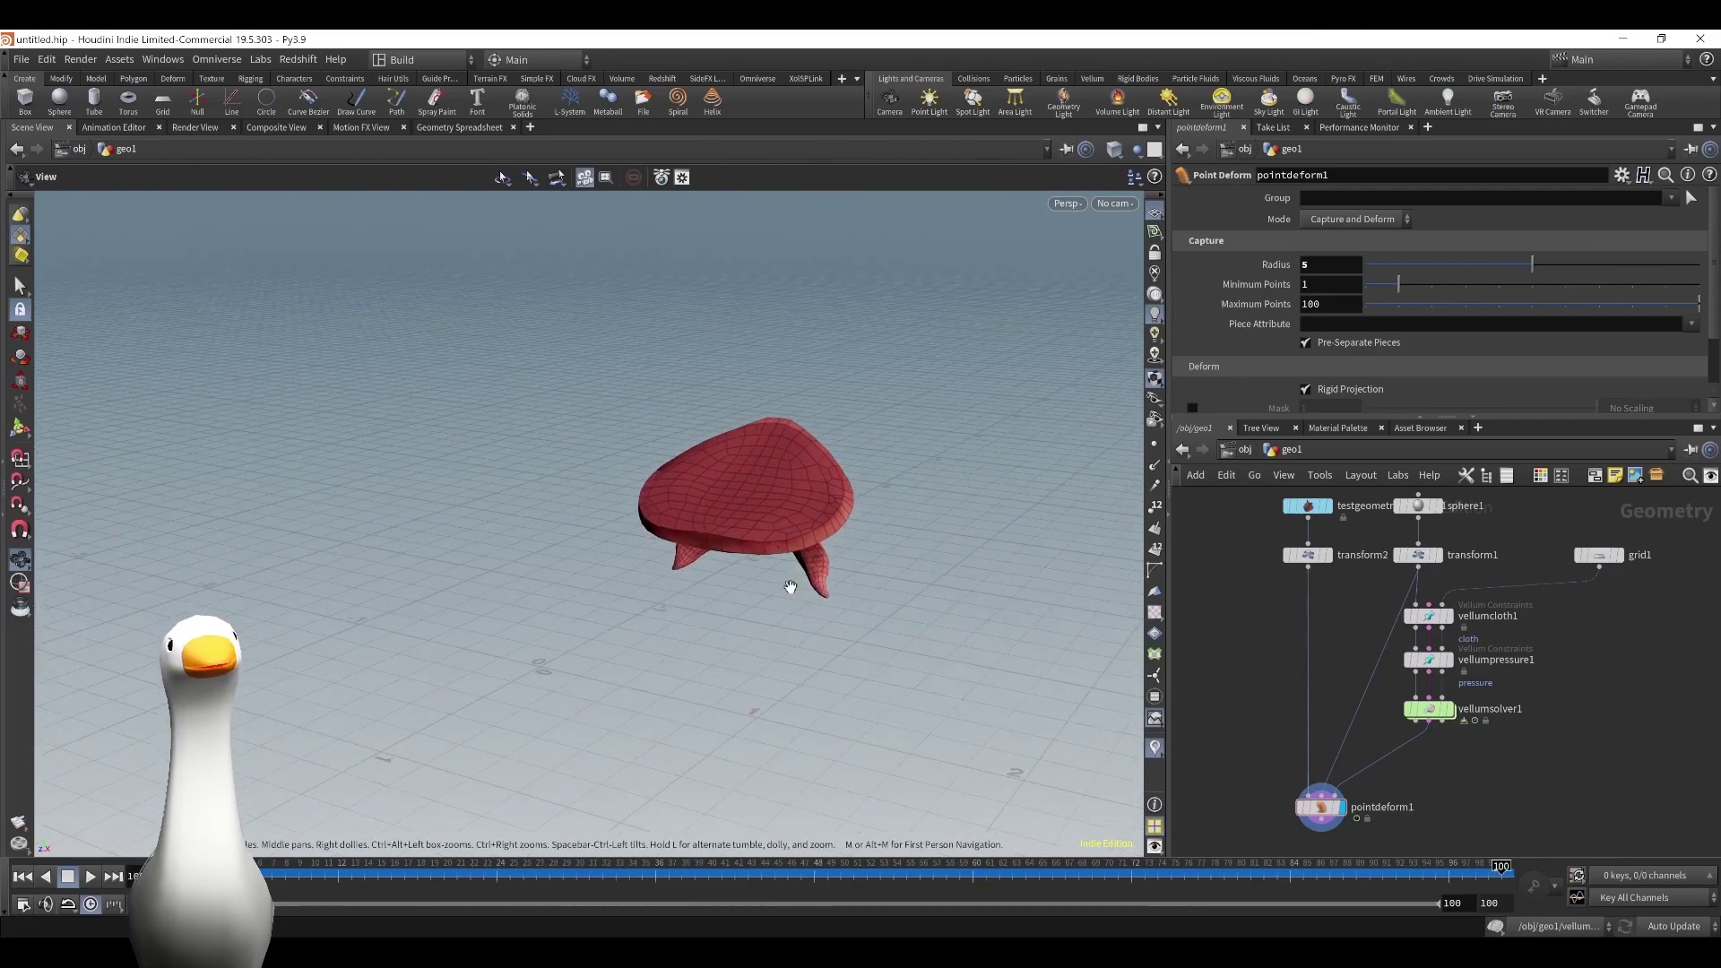
drag(787, 583, 776, 576)
middle_drag(897, 620, 811, 579)
drag(533, 869, 60, 879)
drag(603, 502, 735, 497)
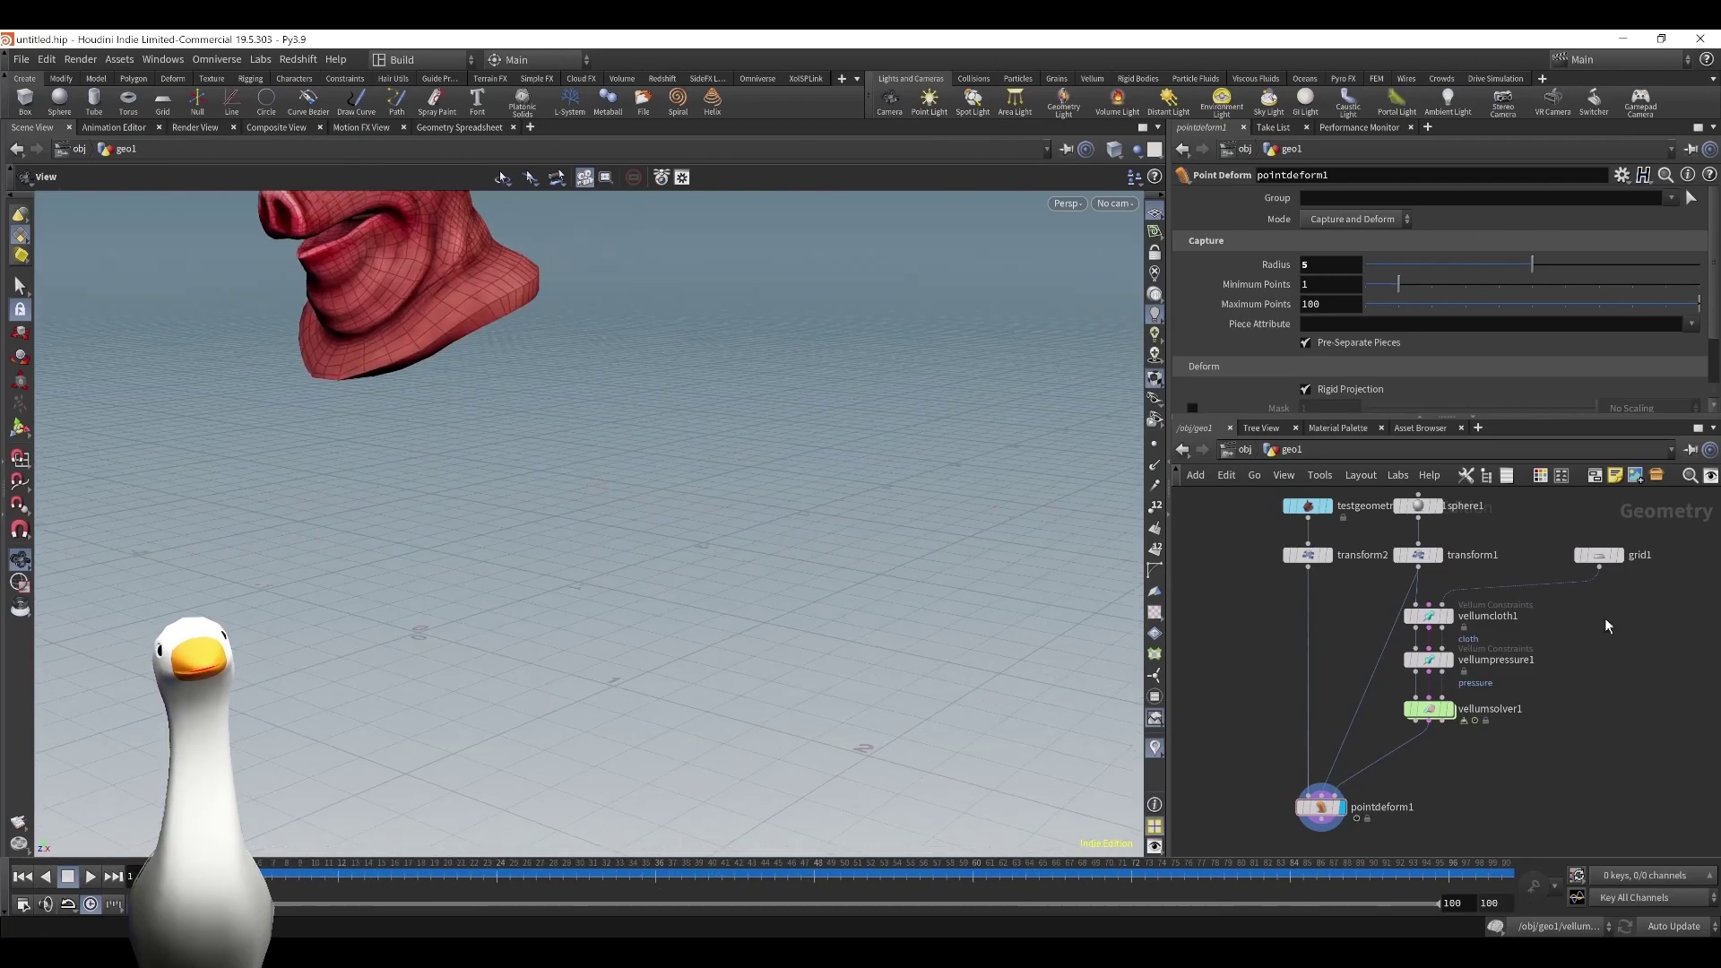
Edit the POP Wind node's Z wind velocity inside the Vellum Solver and return to the geo1 network.
double_click(1429, 709)
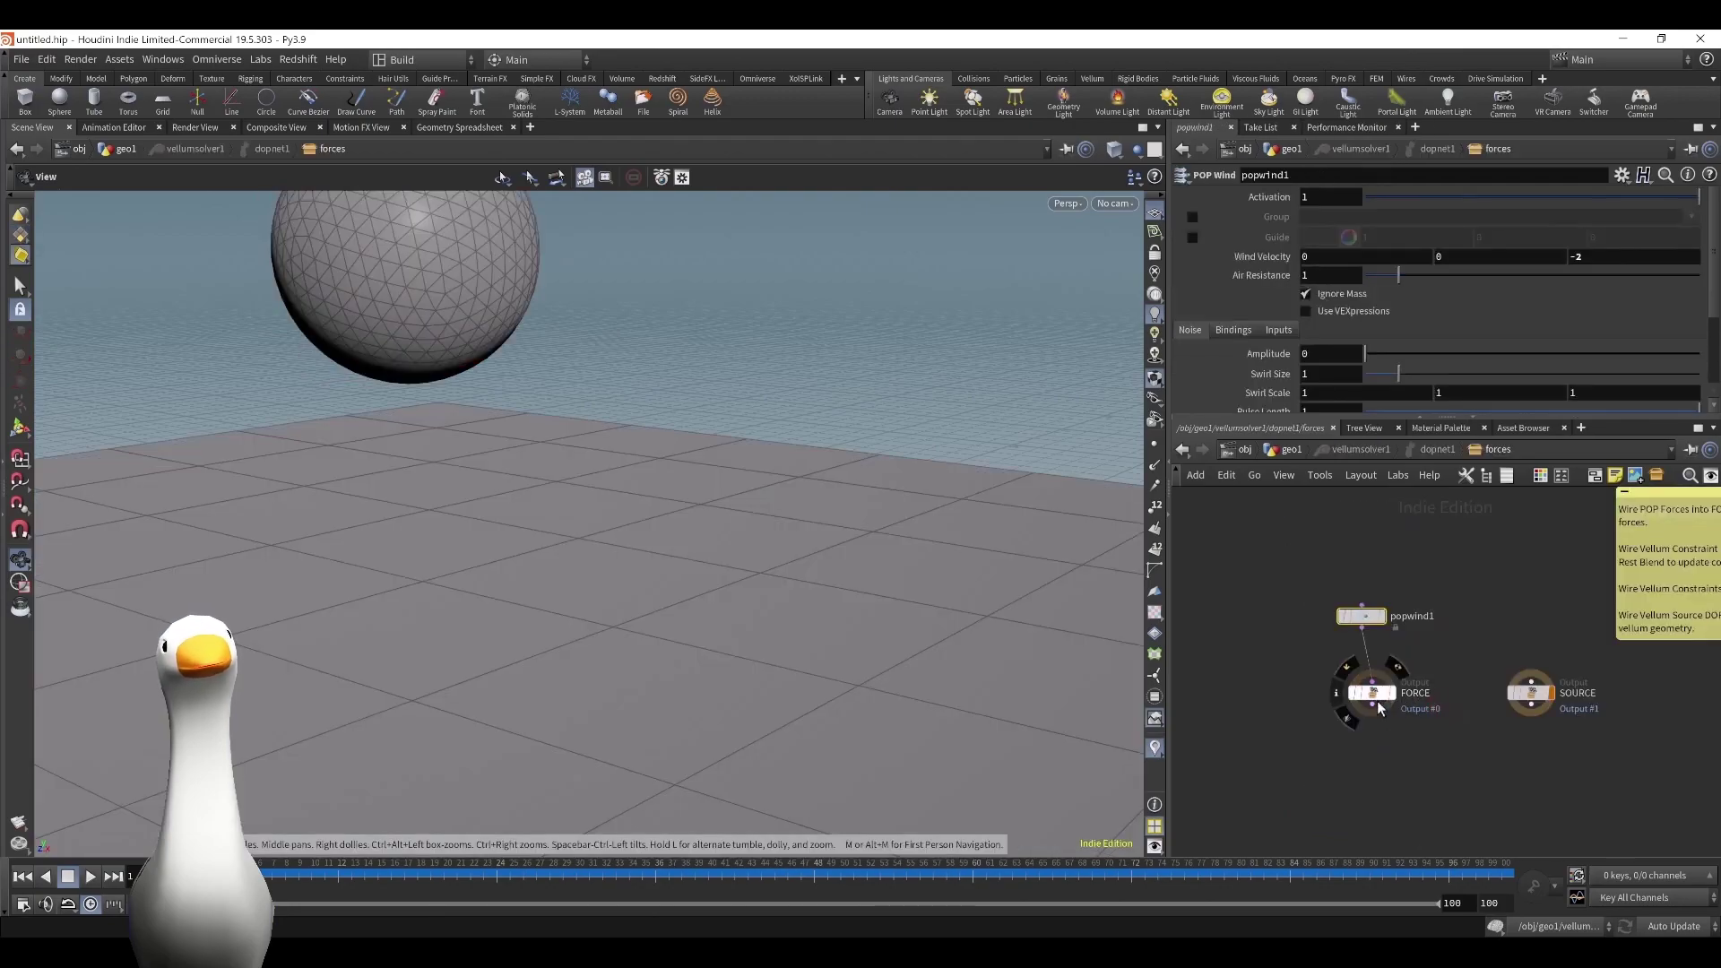
click(1374, 619)
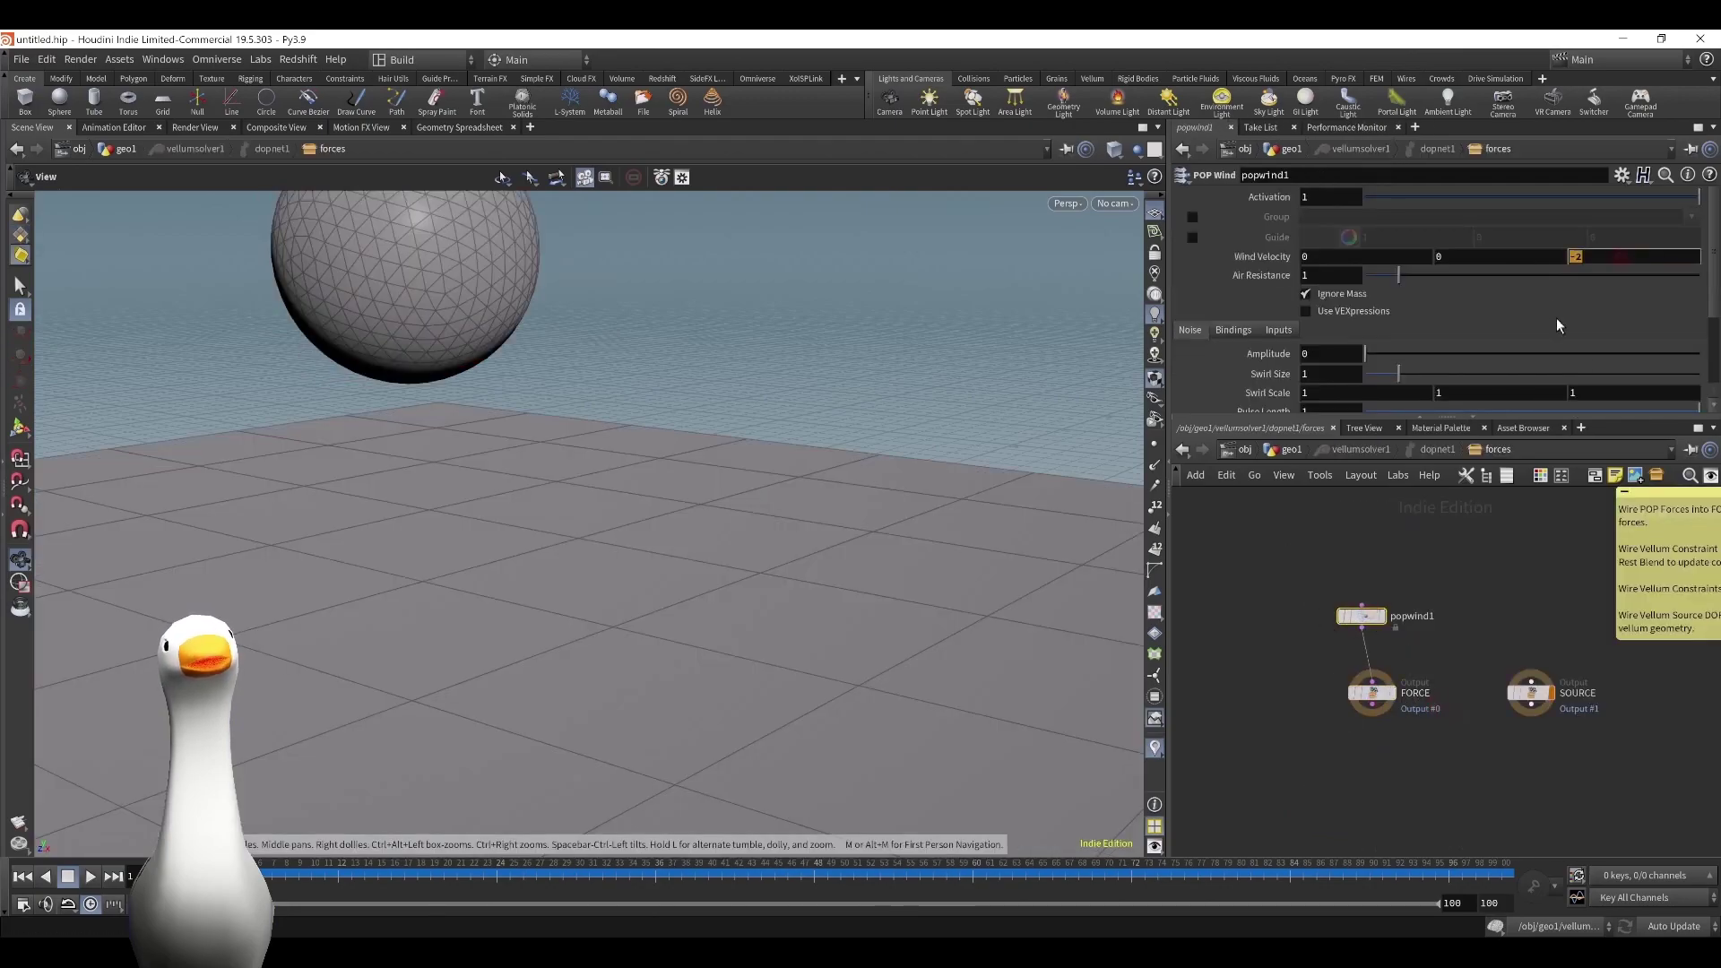
key(u)
key(u)
key(u)
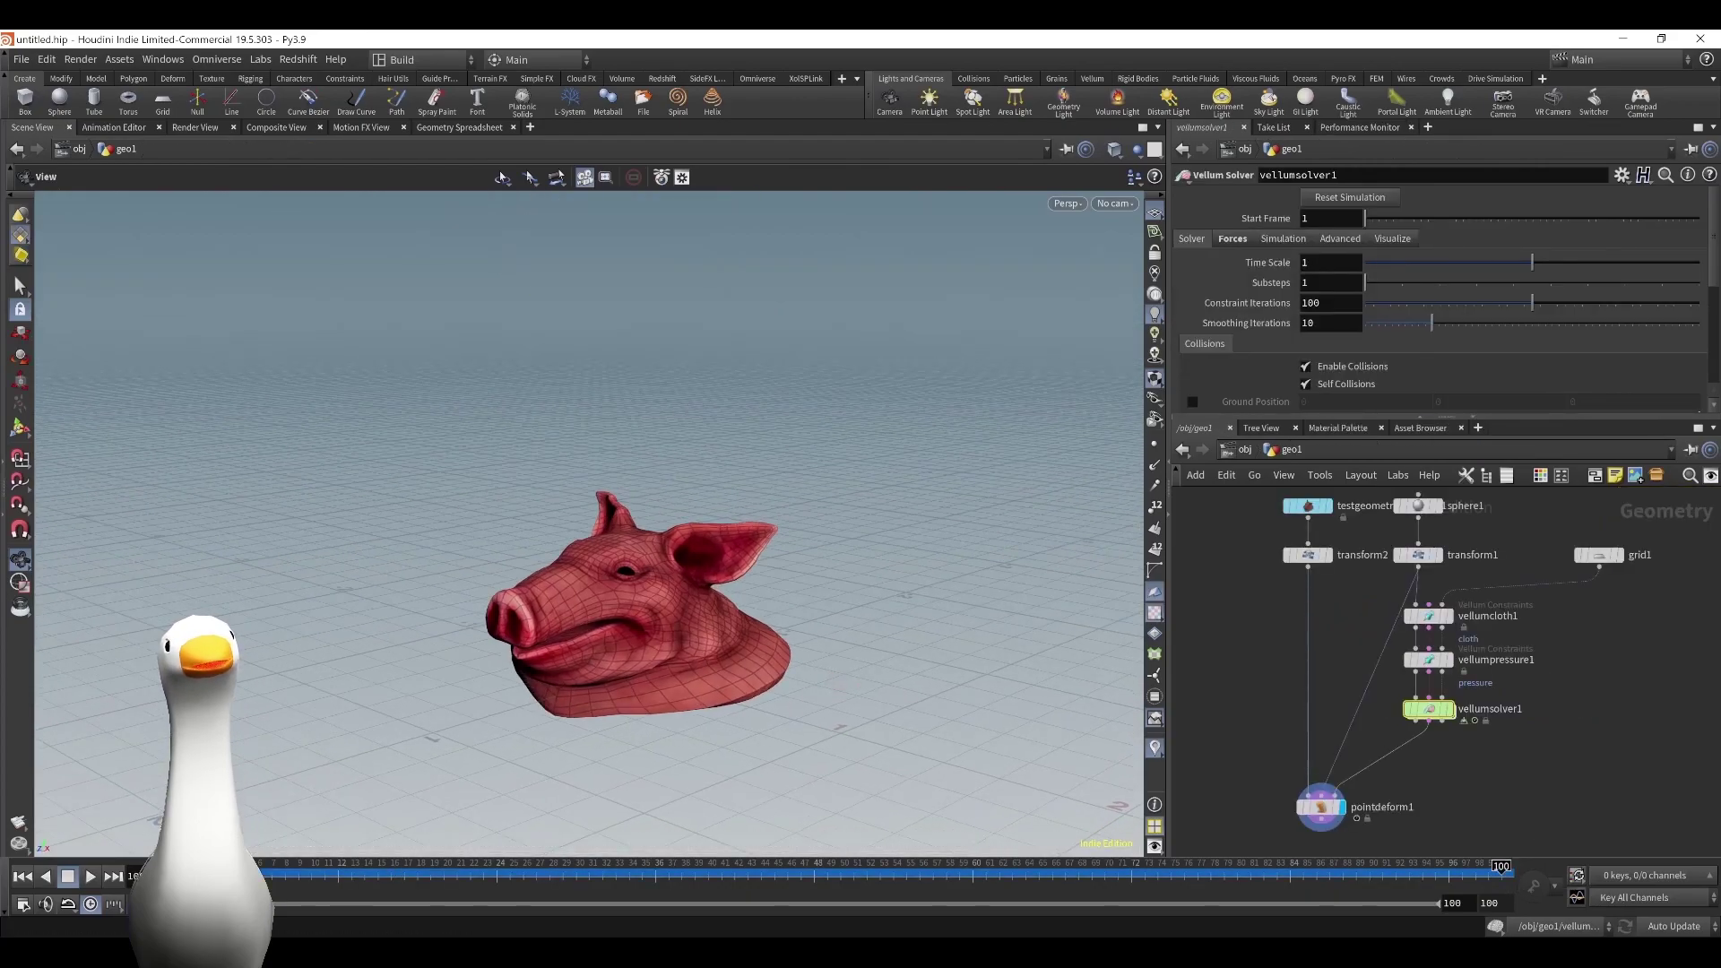
Play the simulation to examine how the pig head balloon lands and deforms, then stop playback.
click(90, 877)
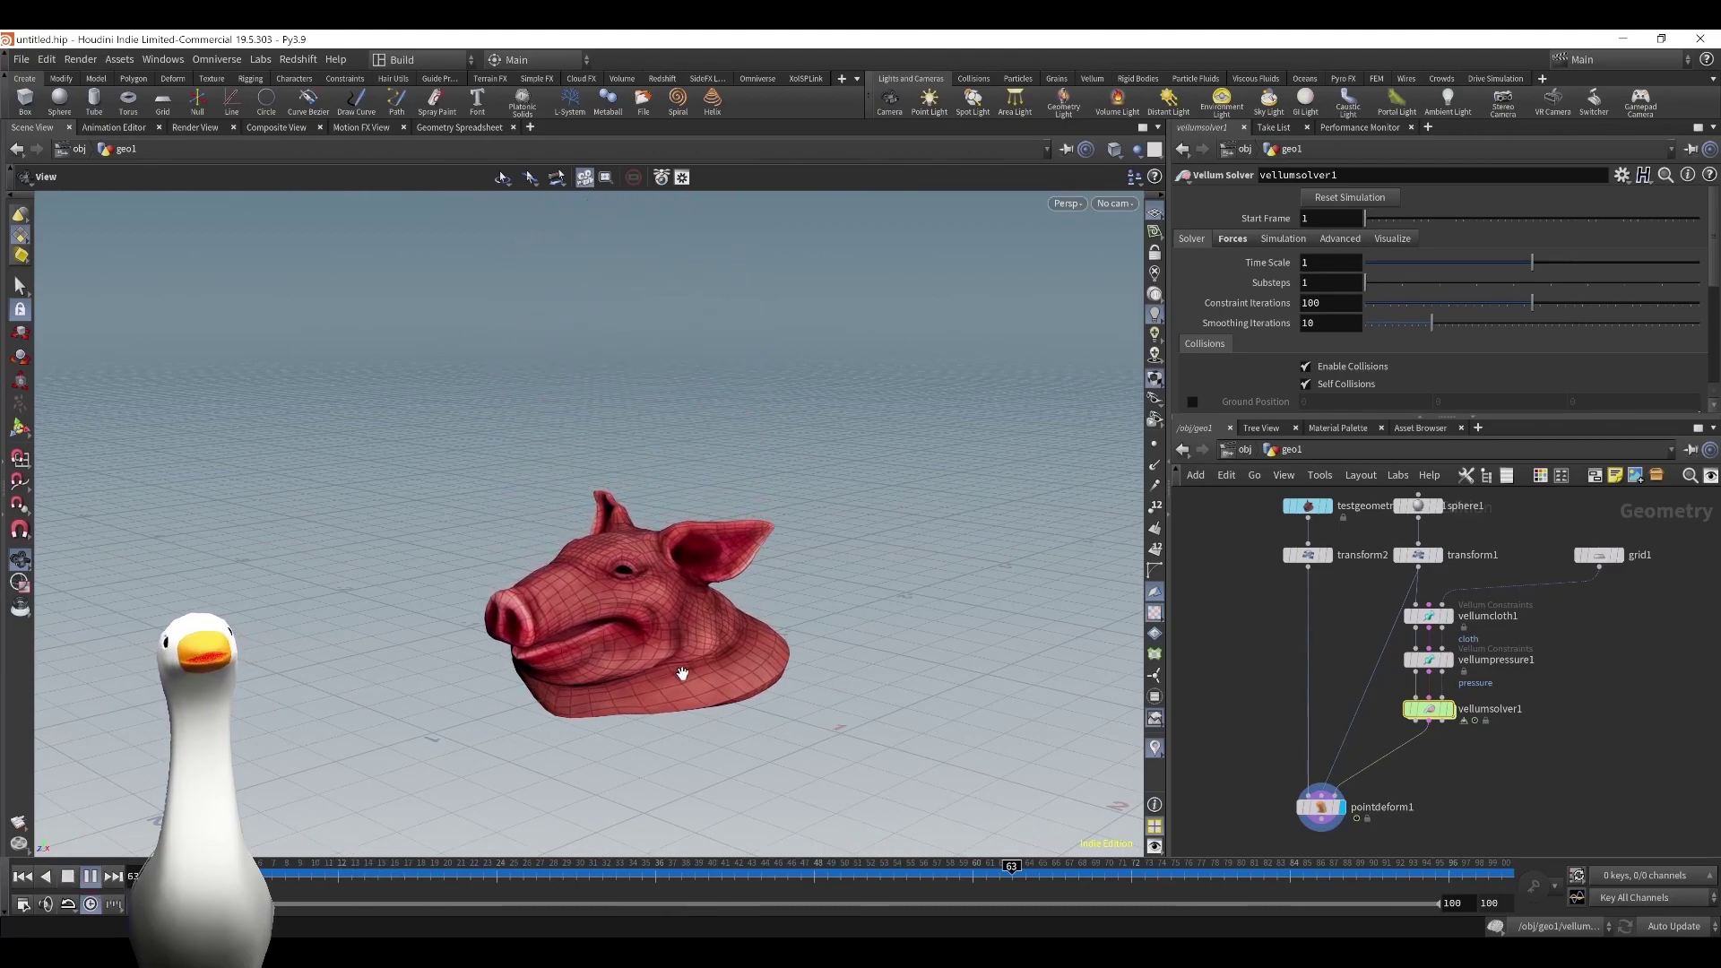
drag(684, 672, 810, 671)
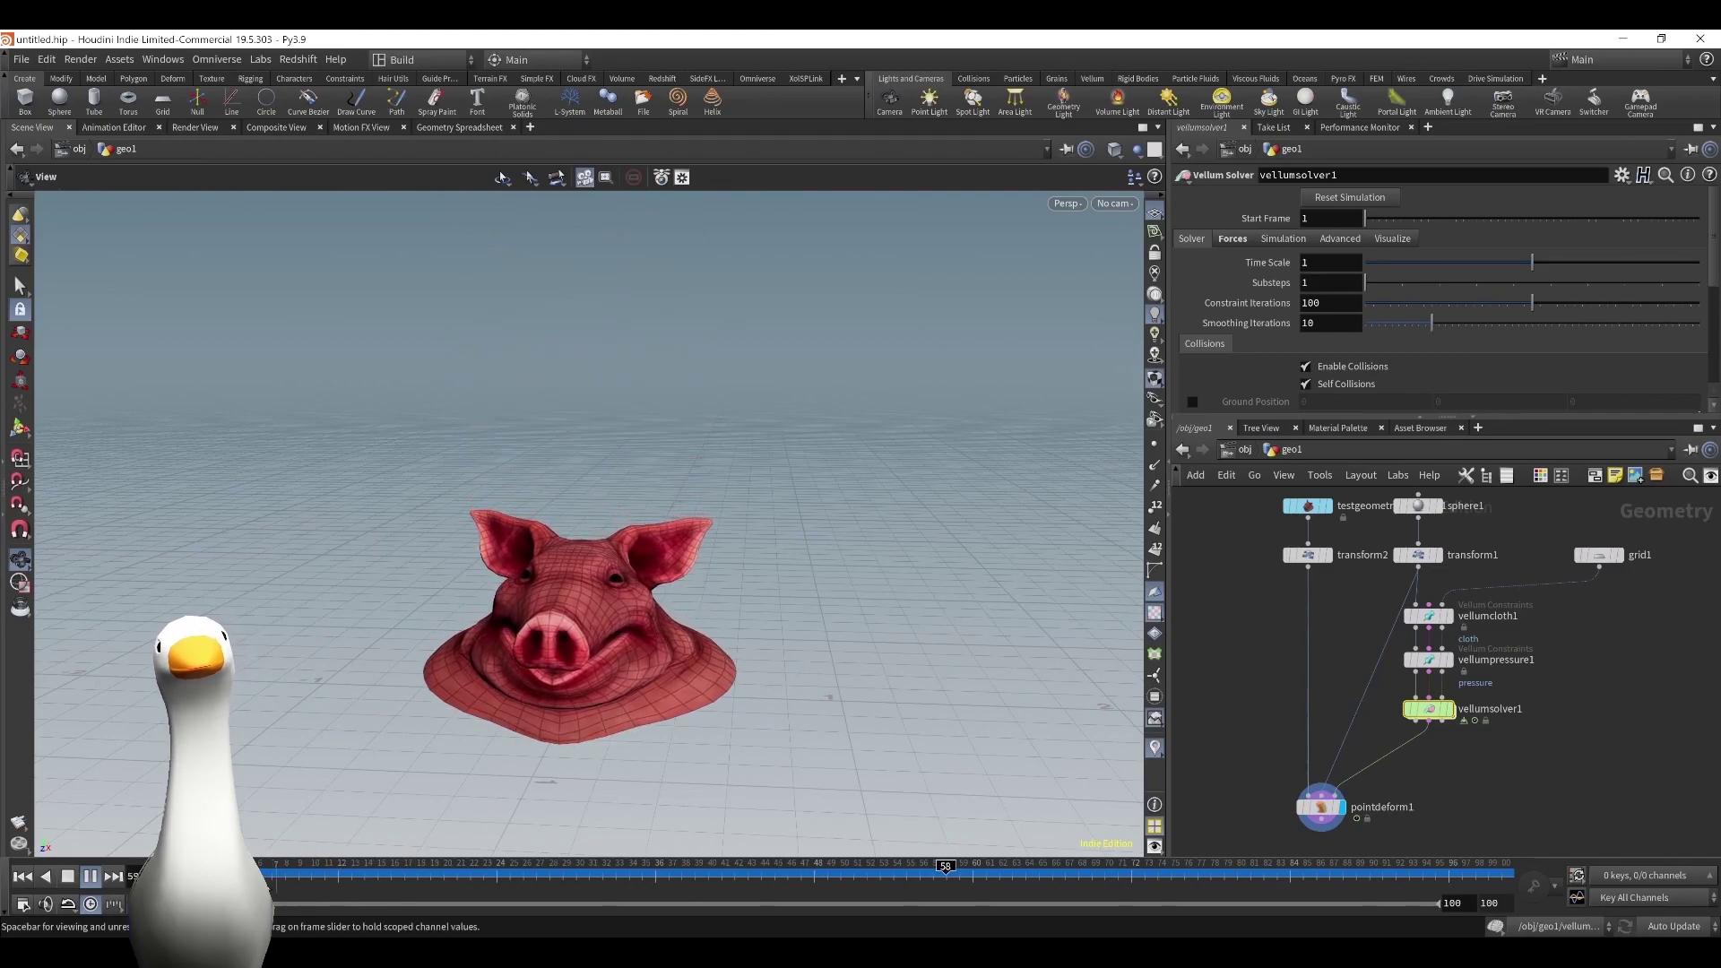
click(67, 876)
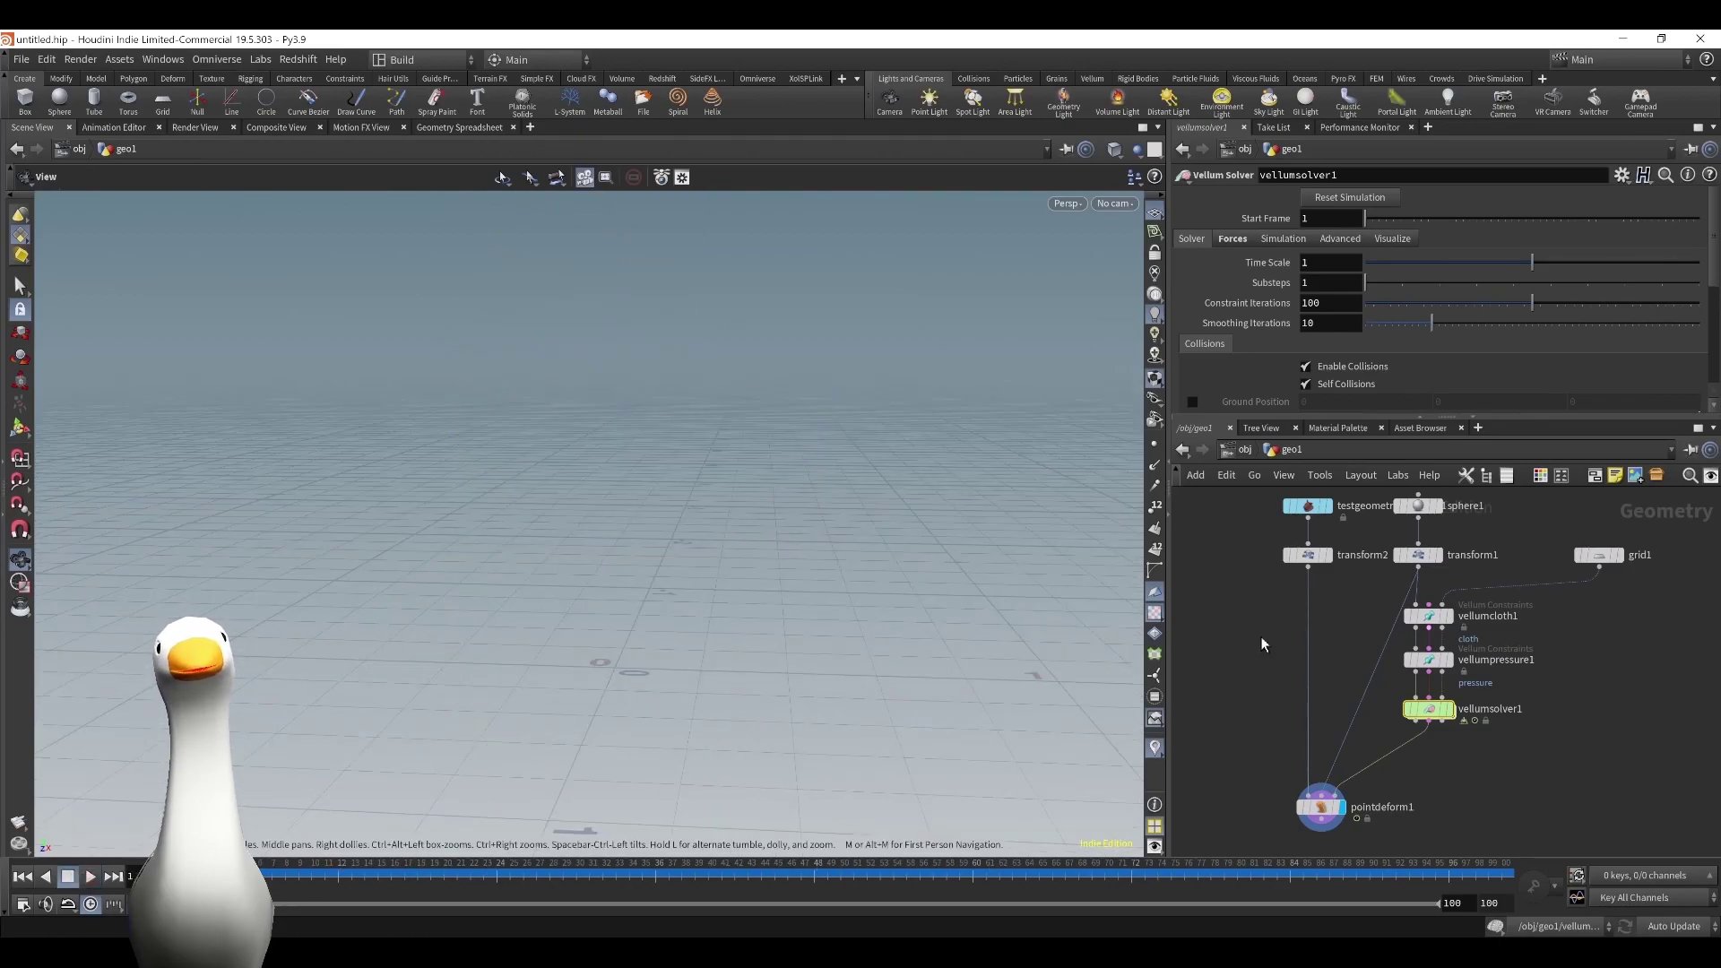
Insert a Remesh node between the pig head test geometry and transform2, and display it.
drag(771, 548, 718, 564)
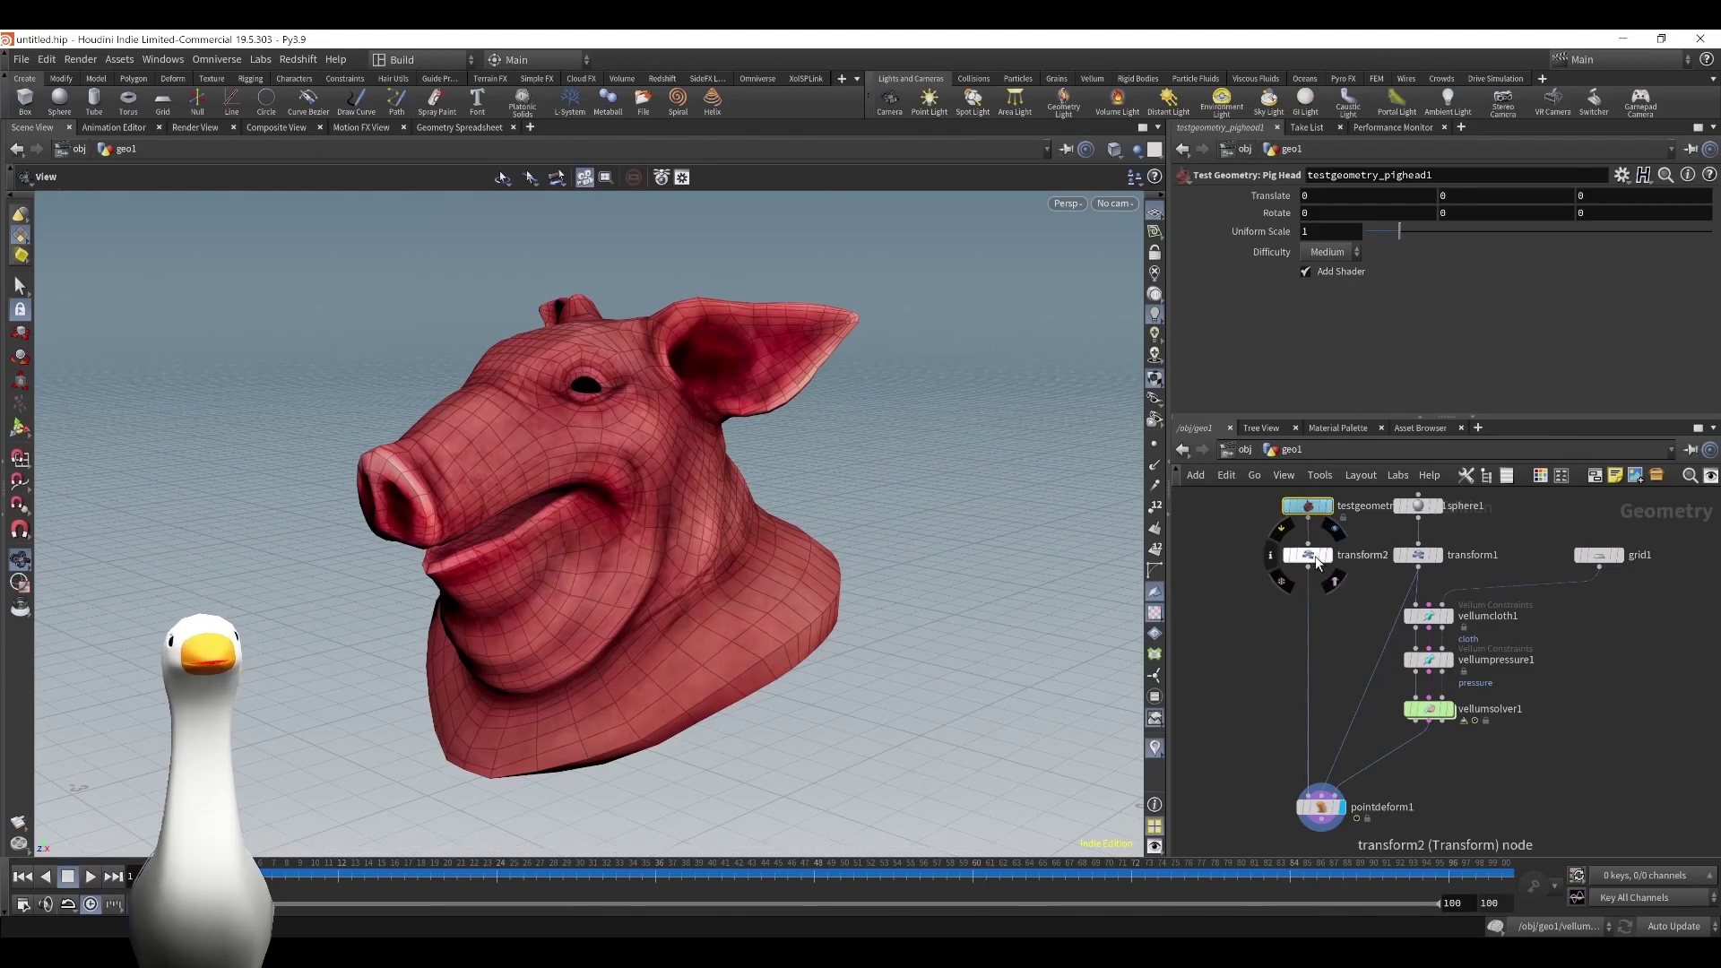
click(1327, 506)
key(Tab)
text(remesh)
key(Return)
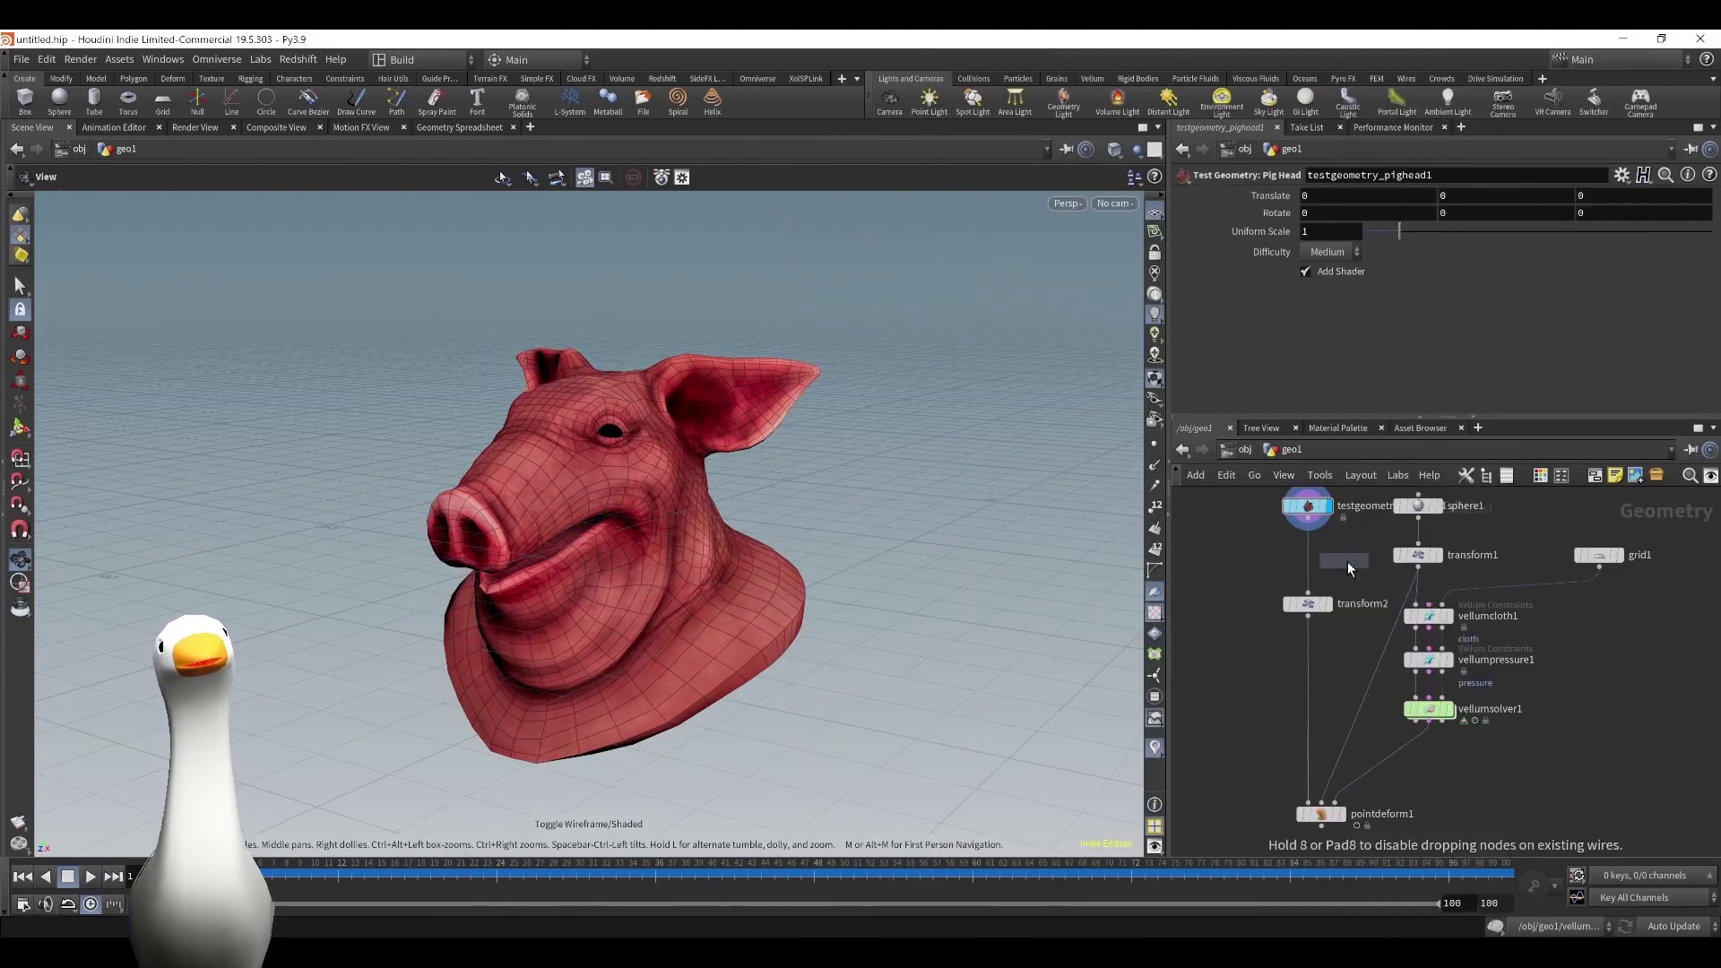
click(1310, 555)
click(1327, 556)
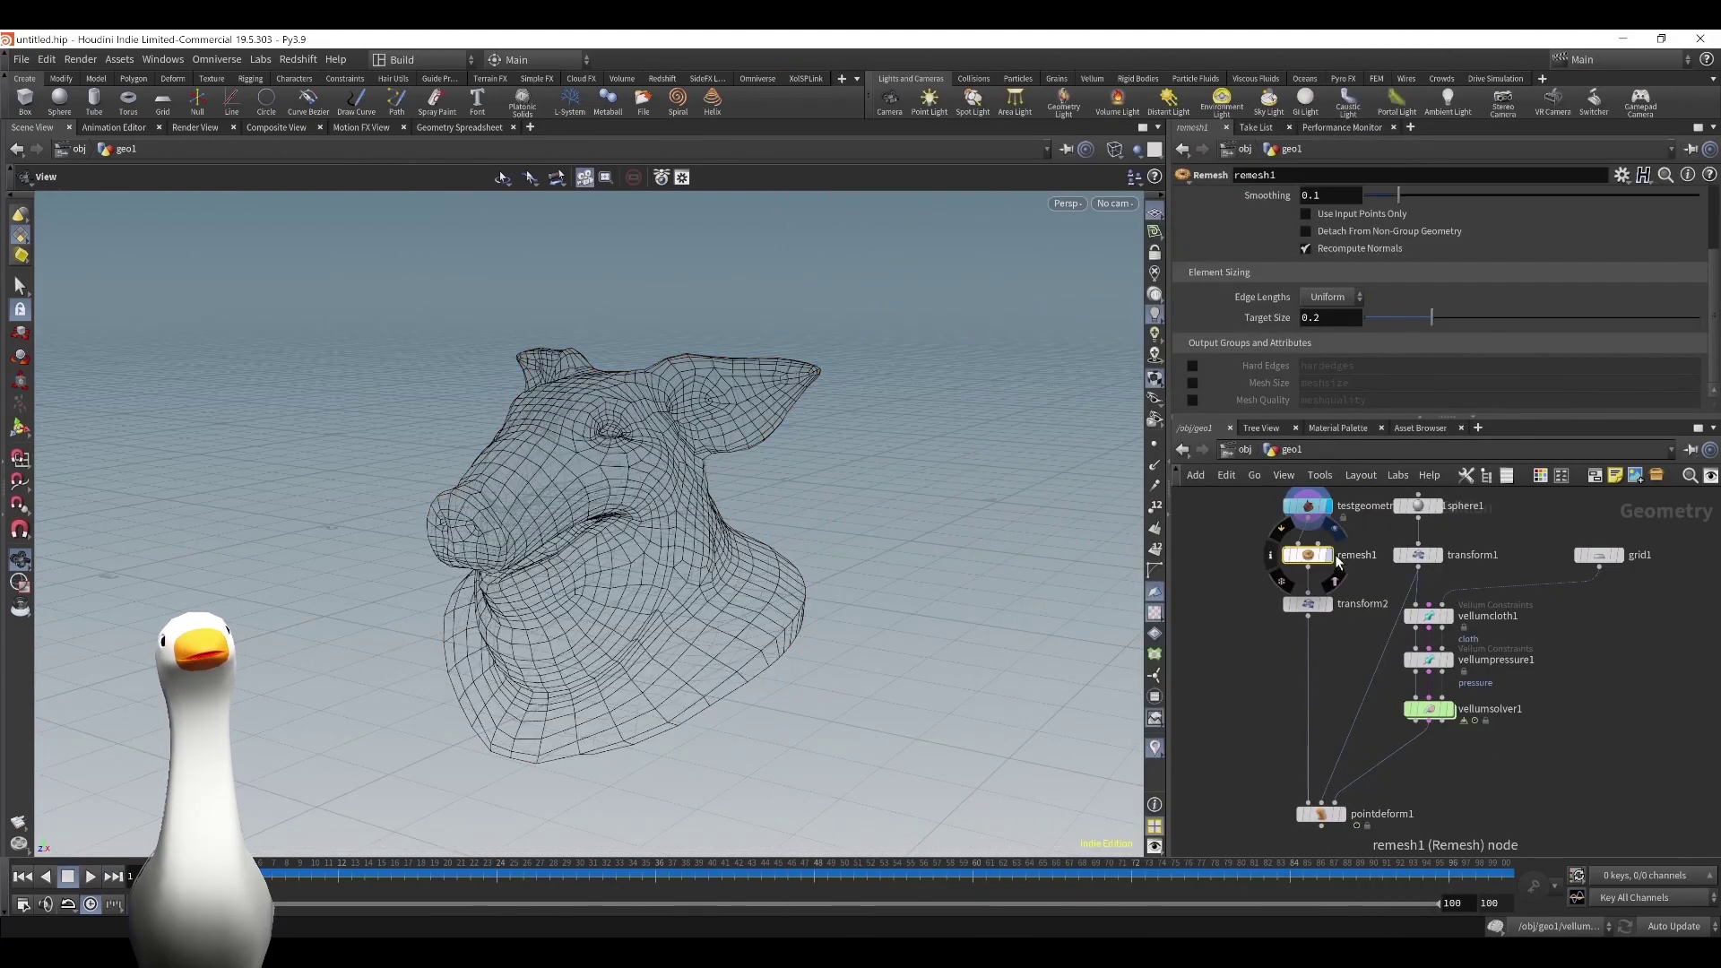
Set the Remesh target size to 0.01, inspect the mesh density, and display the Point Deform result.
drag(1415, 320, 1368, 321)
scroll(606, 593, up, 10)
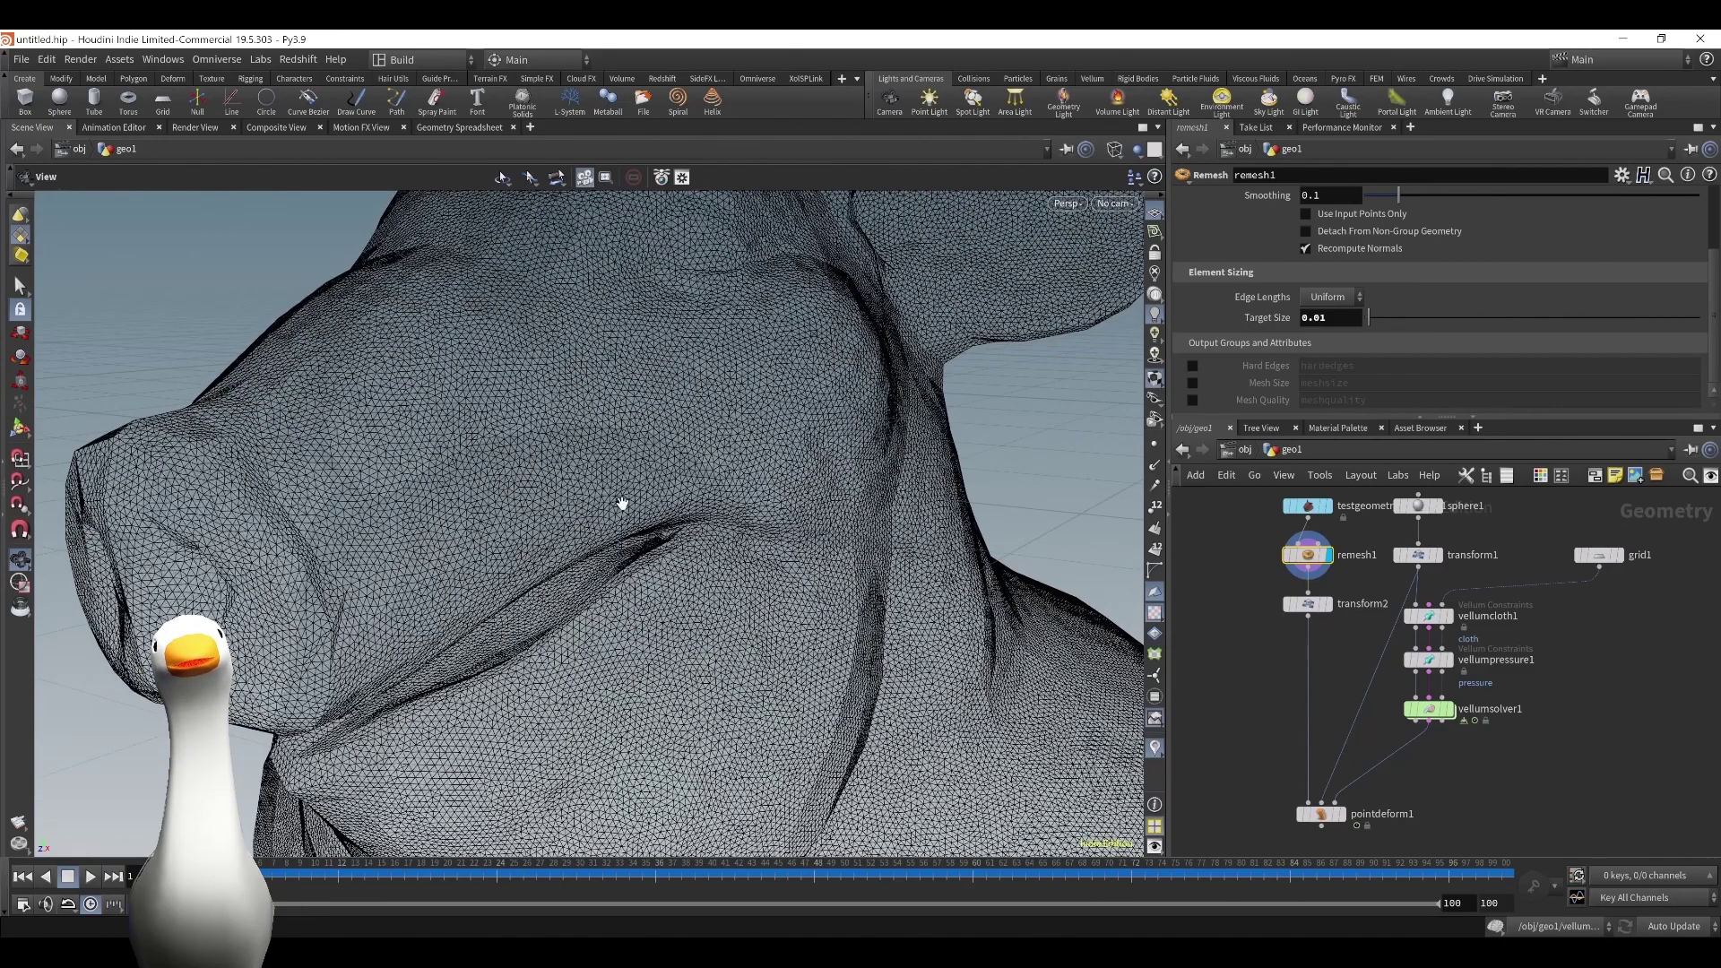
scroll(638, 504, down, 5)
middle_drag(699, 673, 696, 511)
scroll(753, 541, down, 3)
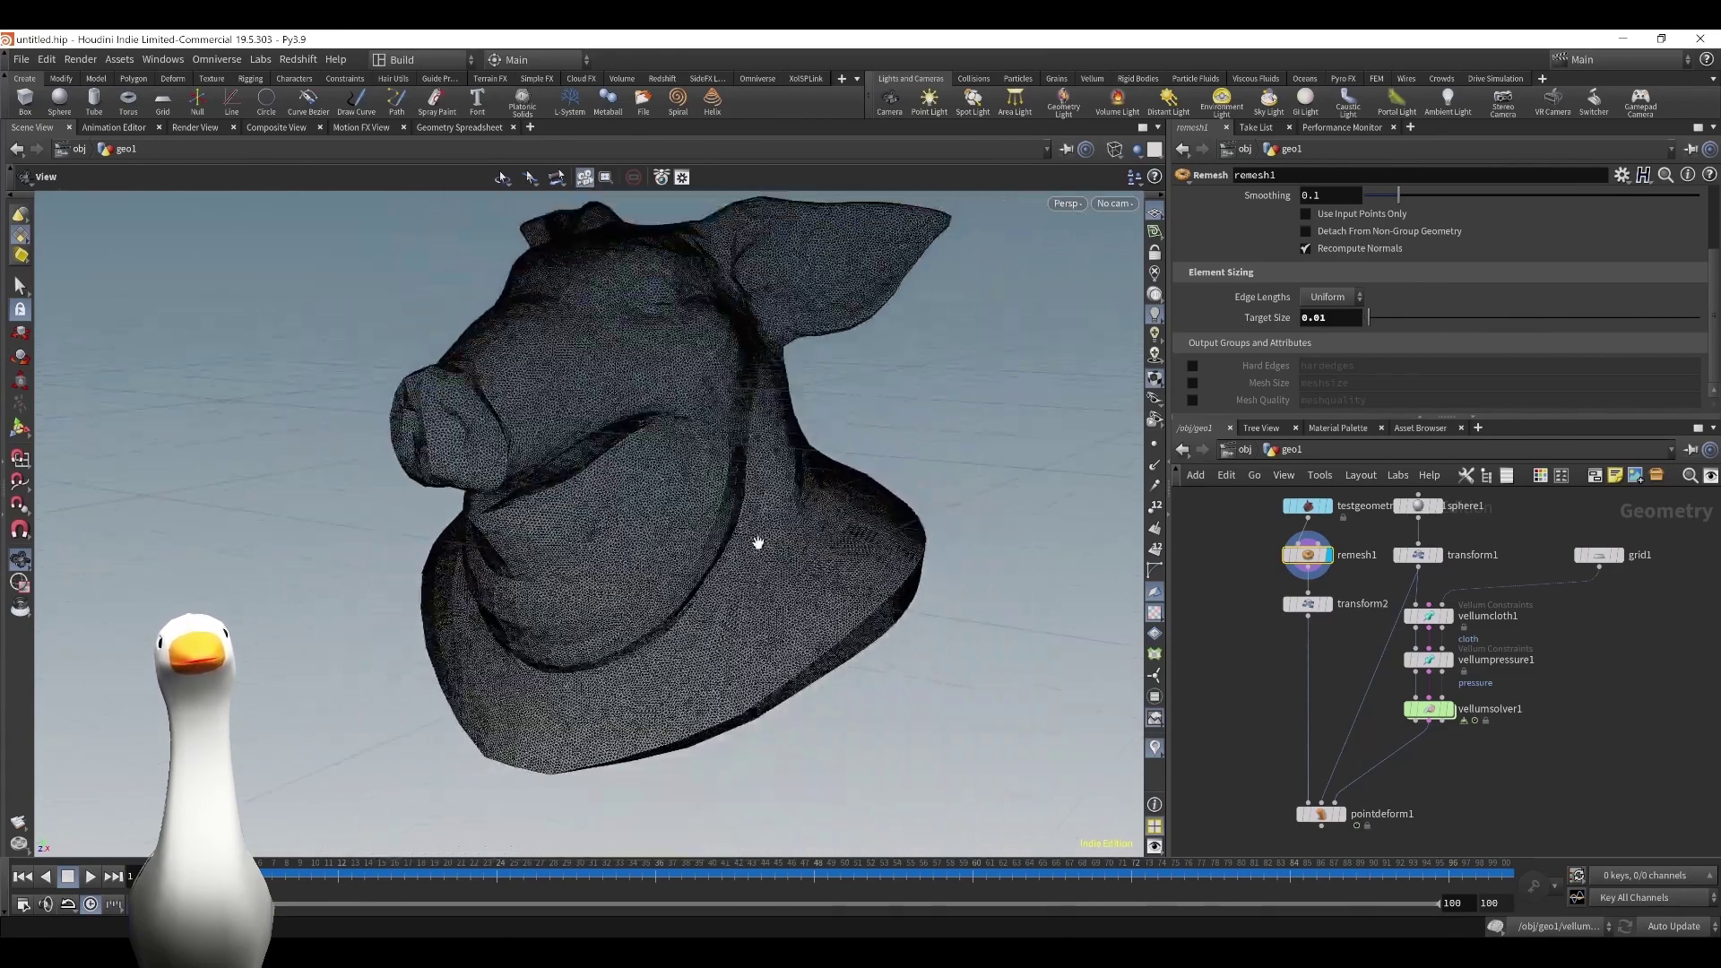
click(1317, 814)
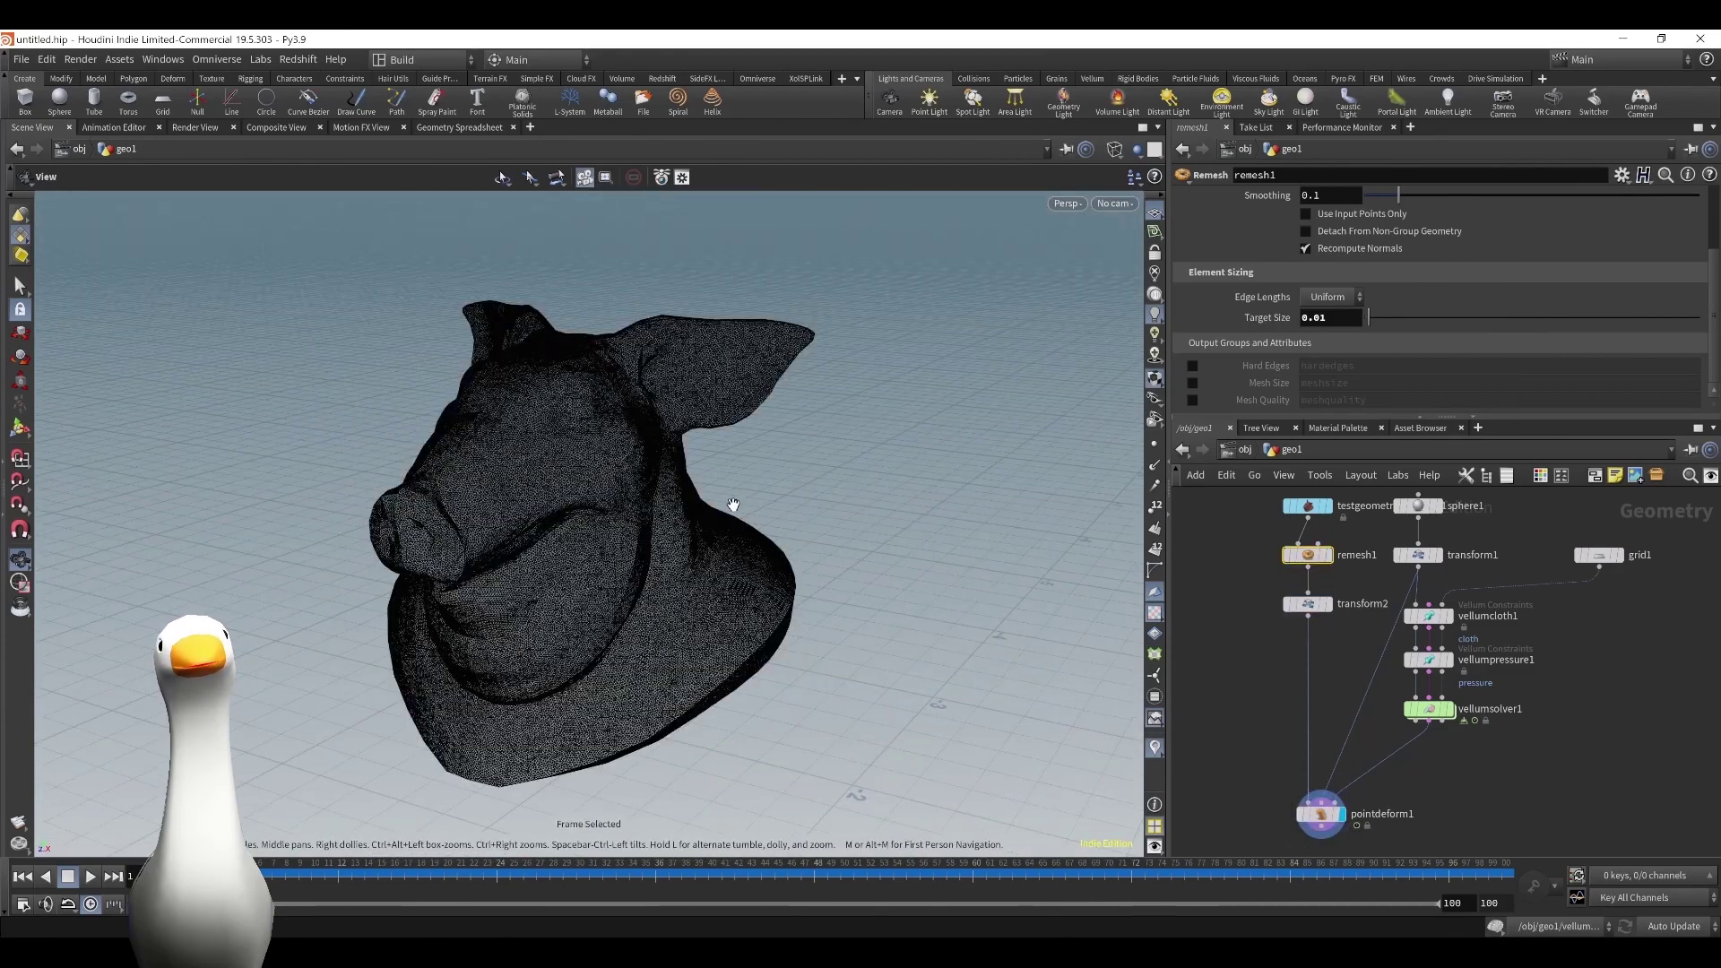
key(f)
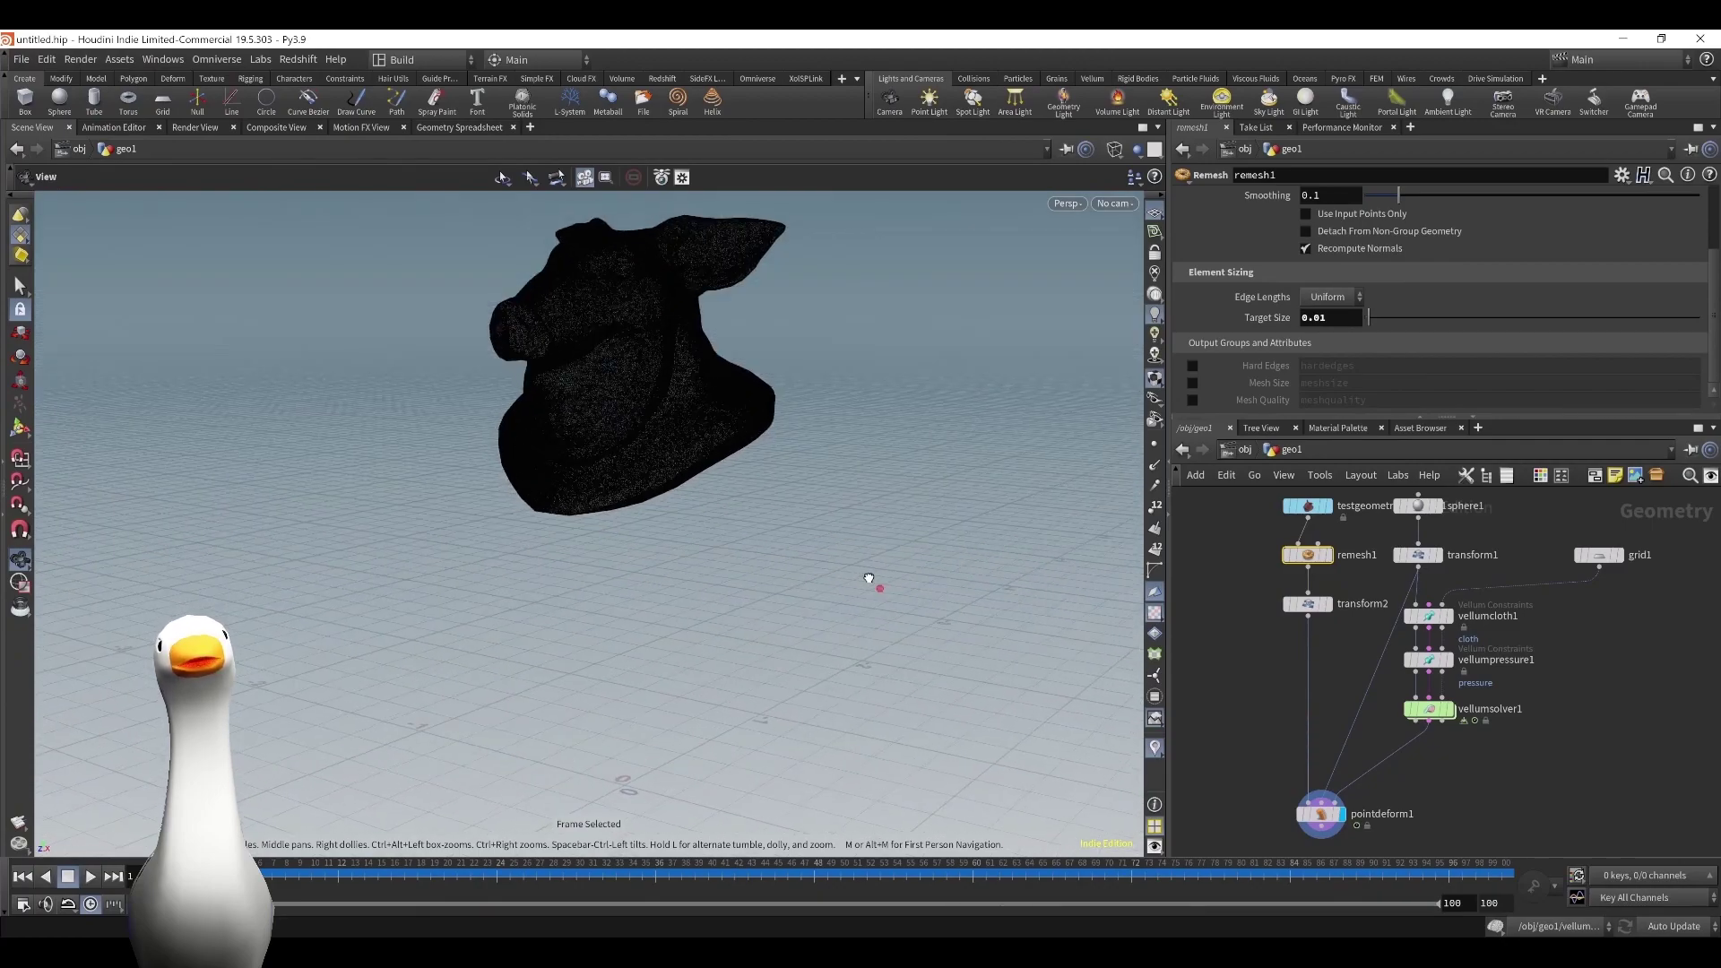
Play the Point Deform result with shaded display and examine how the remeshed pig head lands and squashes.
click(91, 877)
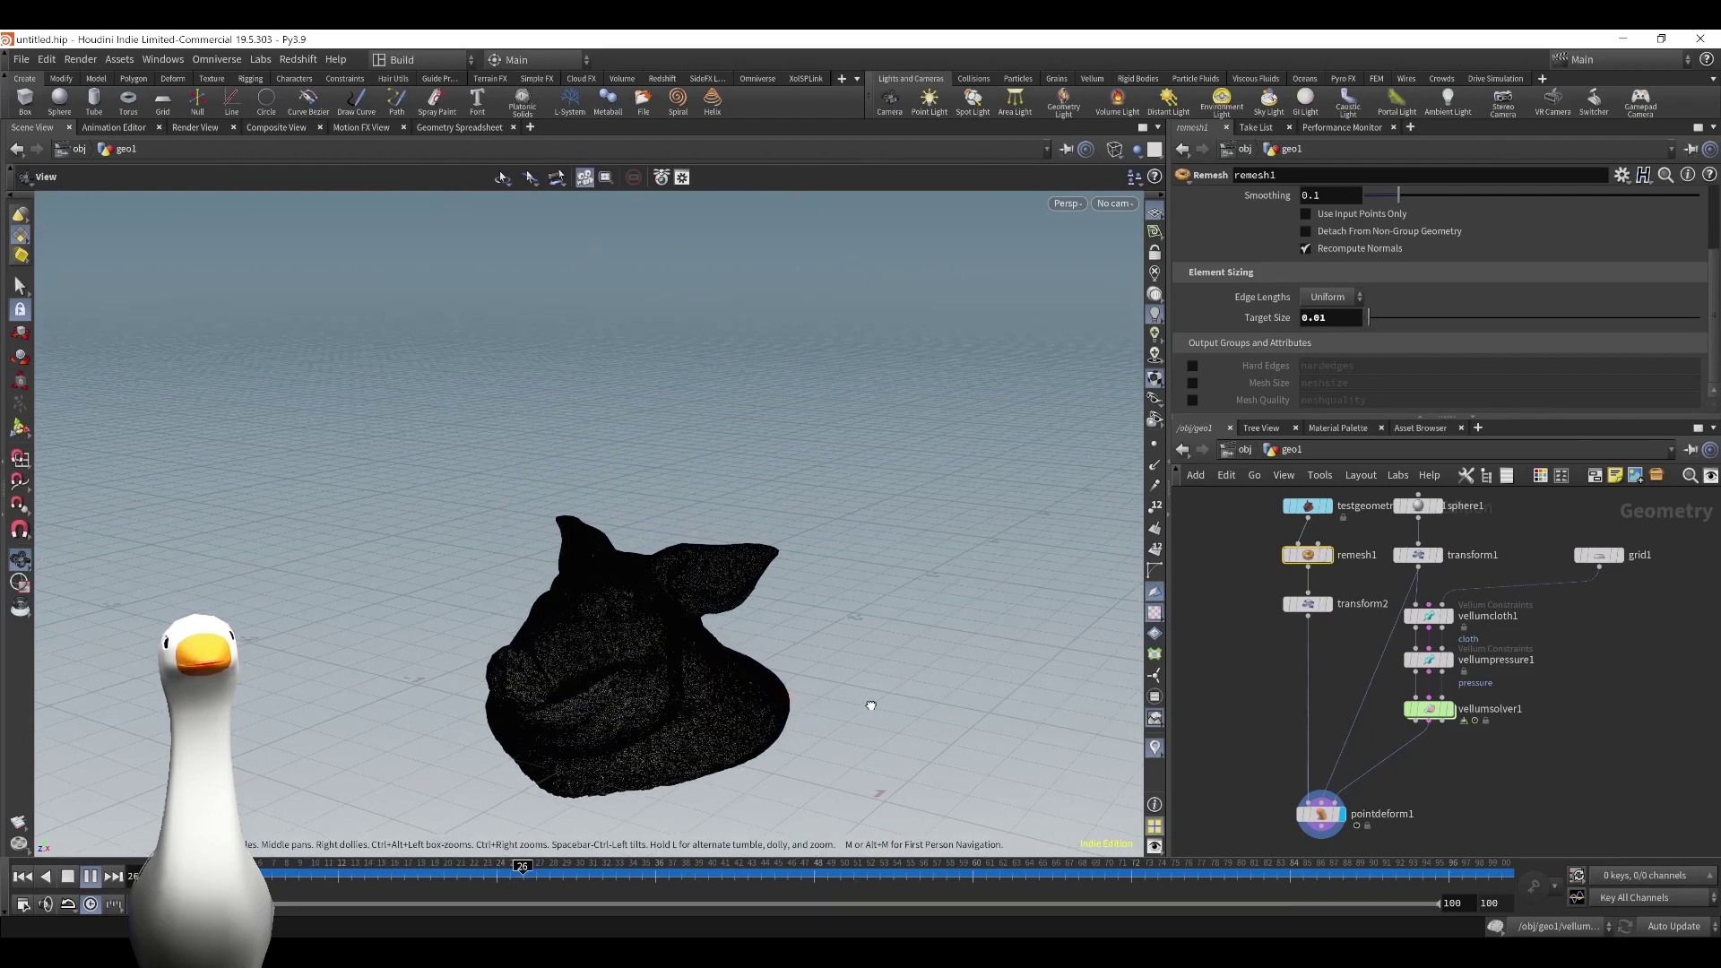
key(w)
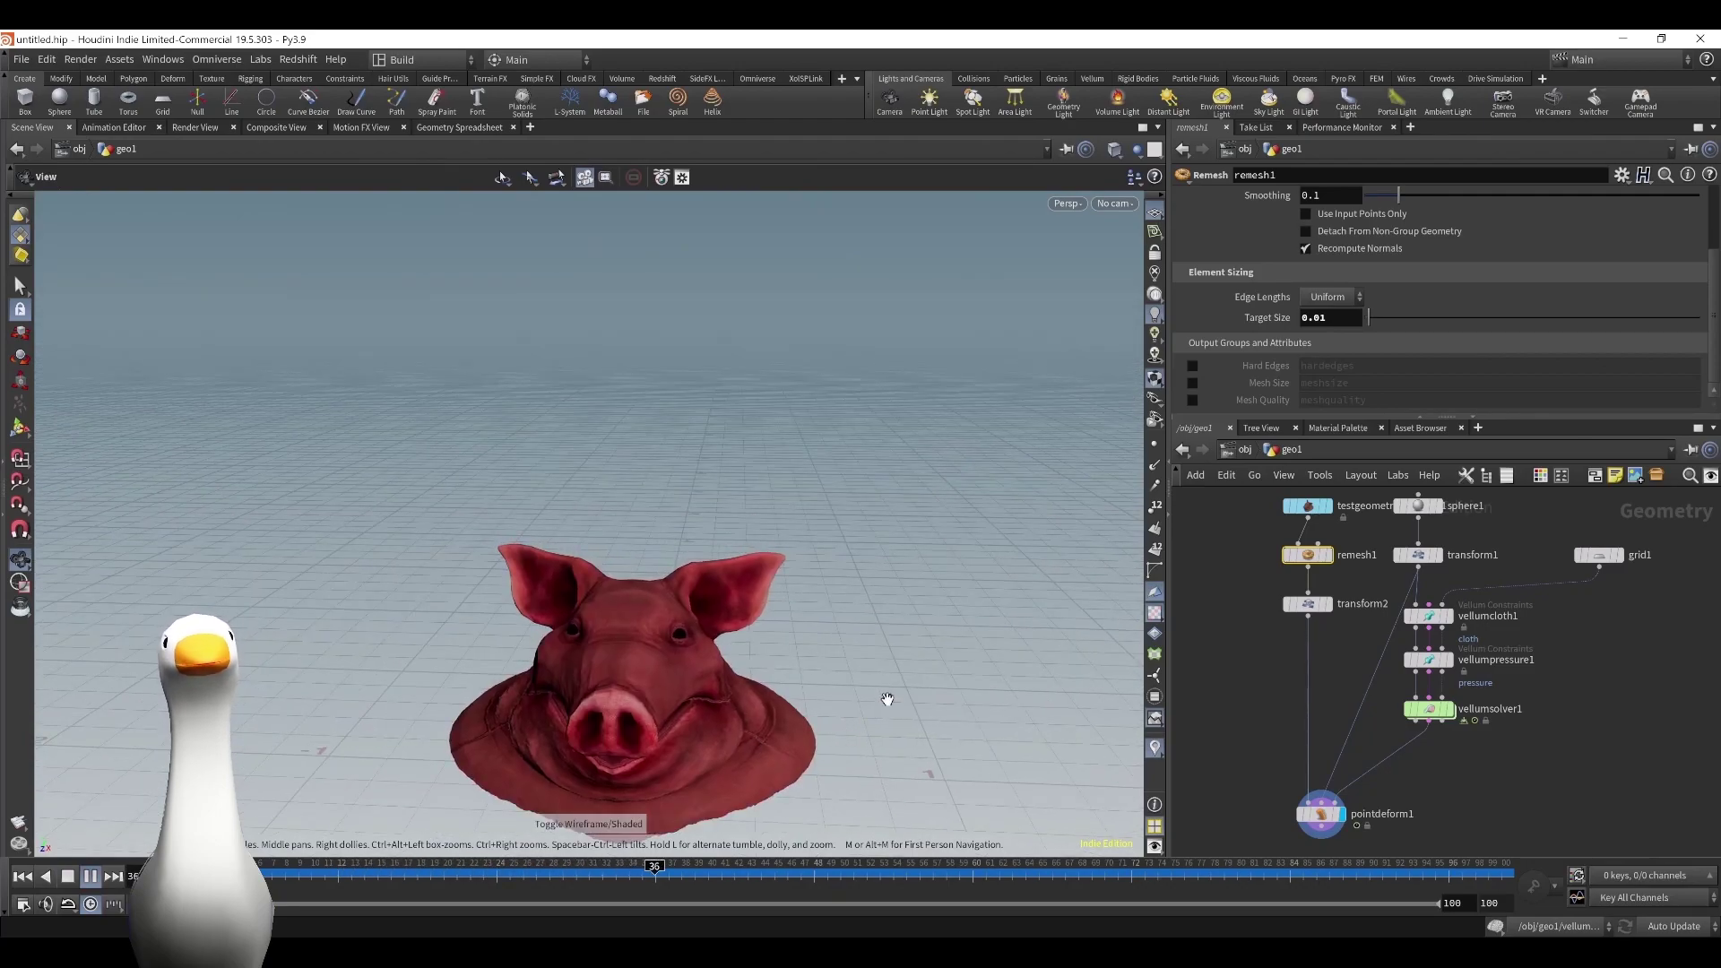
middle_drag(887, 699, 946, 584)
scroll(701, 721, up, 4)
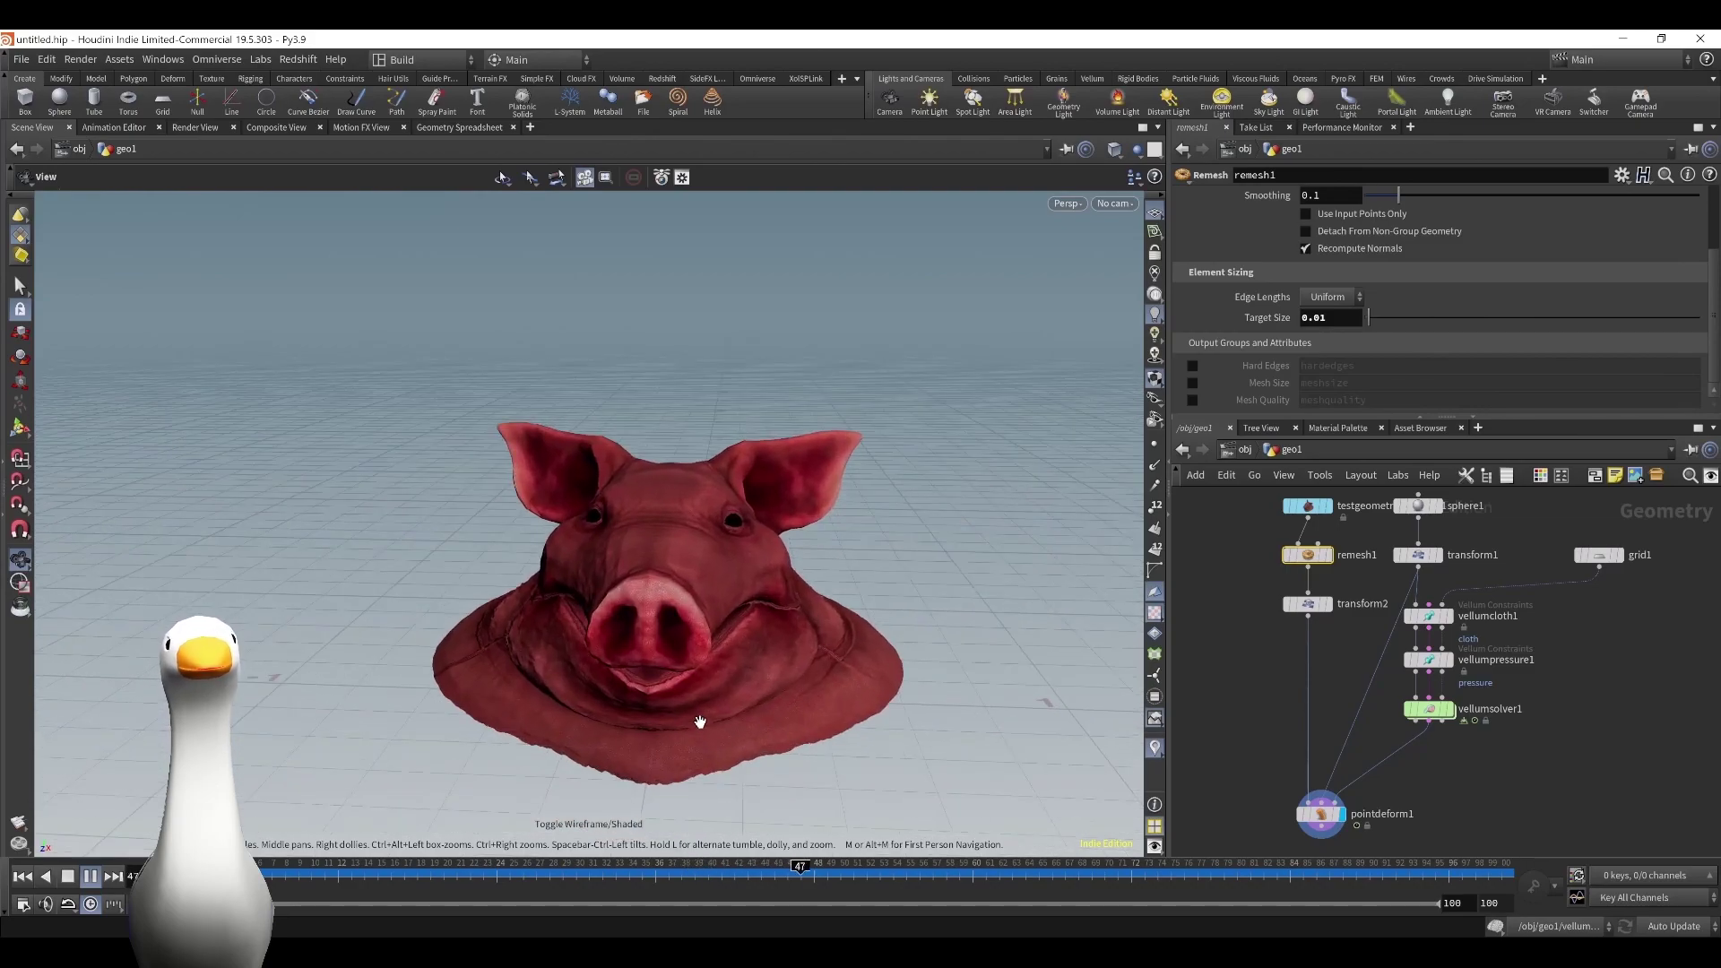
scroll(700, 721, up, 1)
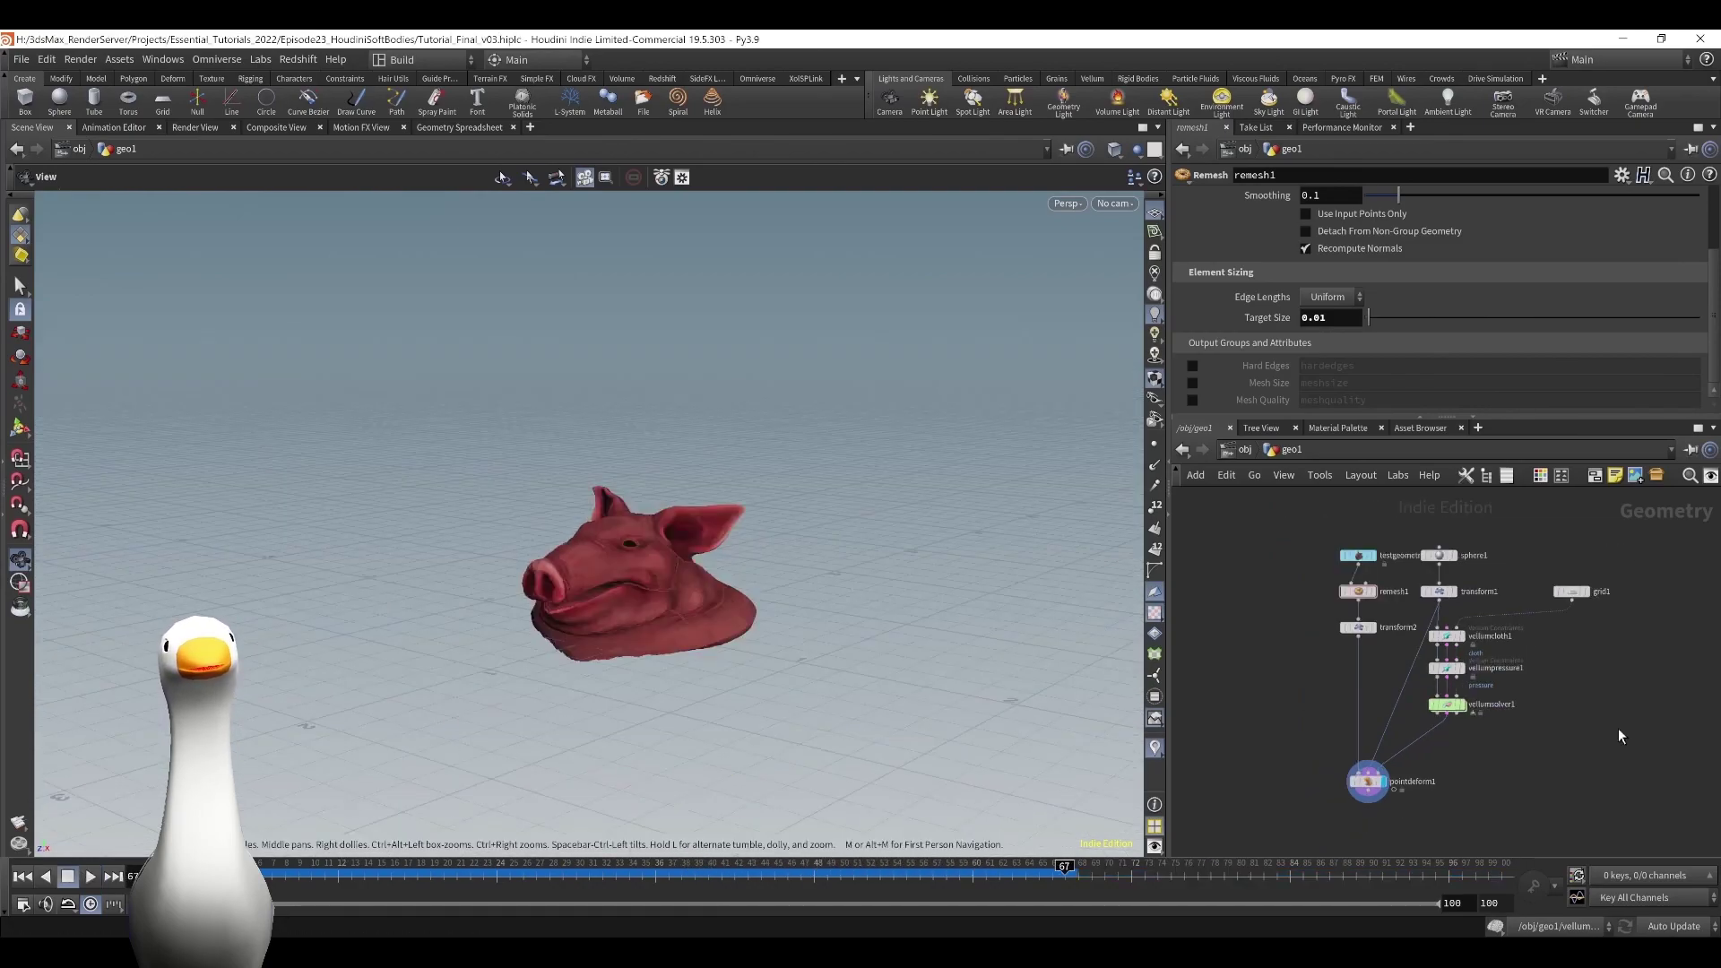
Move the pig head and sphere branches up and apart to make room above the Vellum nodes.
middle_drag(1429, 501, 1467, 584)
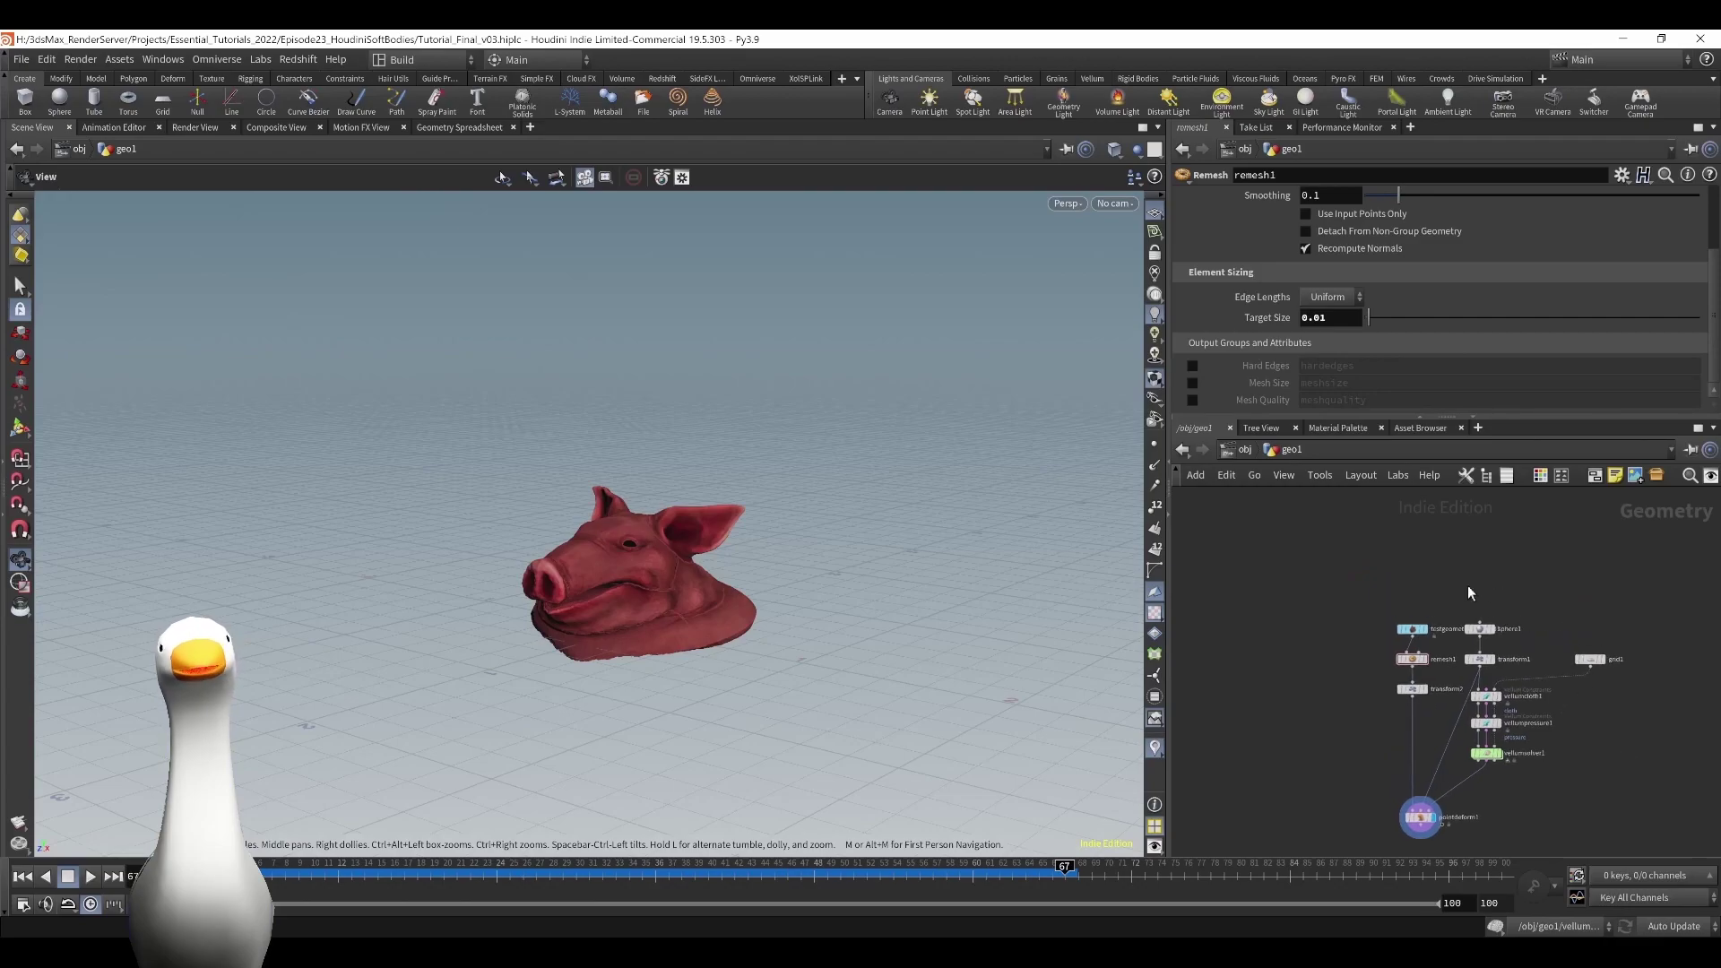
drag(1390, 697, 1297, 600)
drag(1481, 660, 1449, 574)
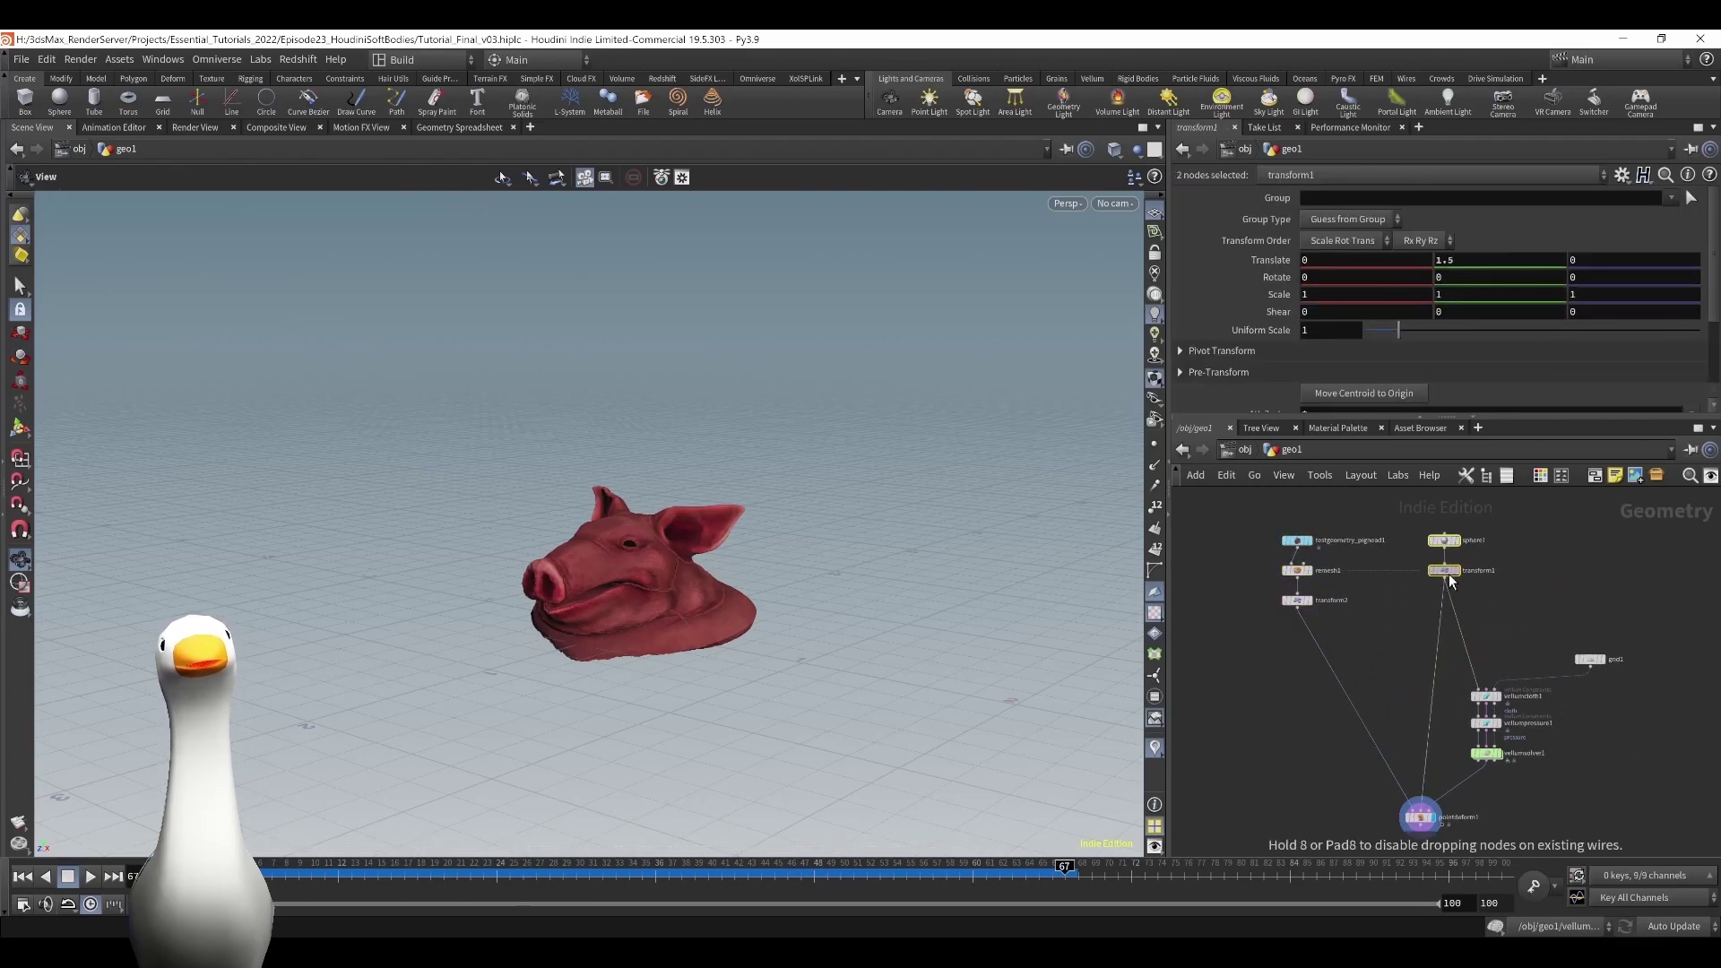
click(1373, 647)
Delete the Remesh node and place transform2 directly beneath the pig head test geometry.
click(1309, 571)
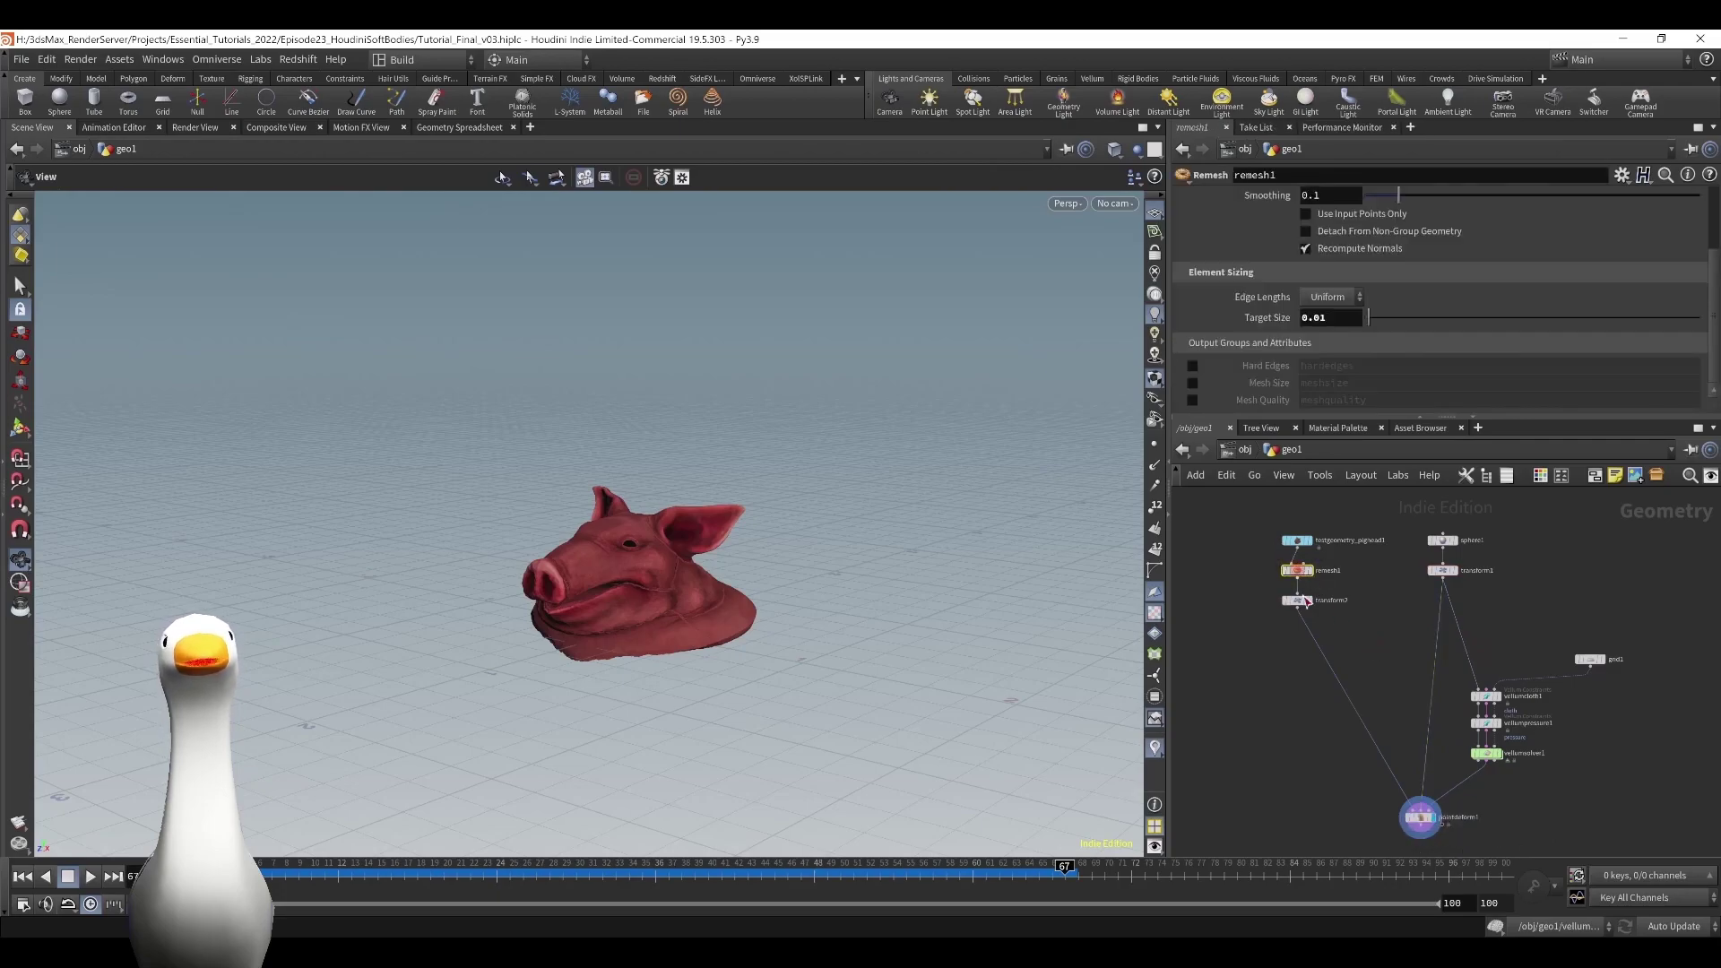
key(Delete)
drag(1299, 599, 1294, 568)
mouse_move(1296, 570)
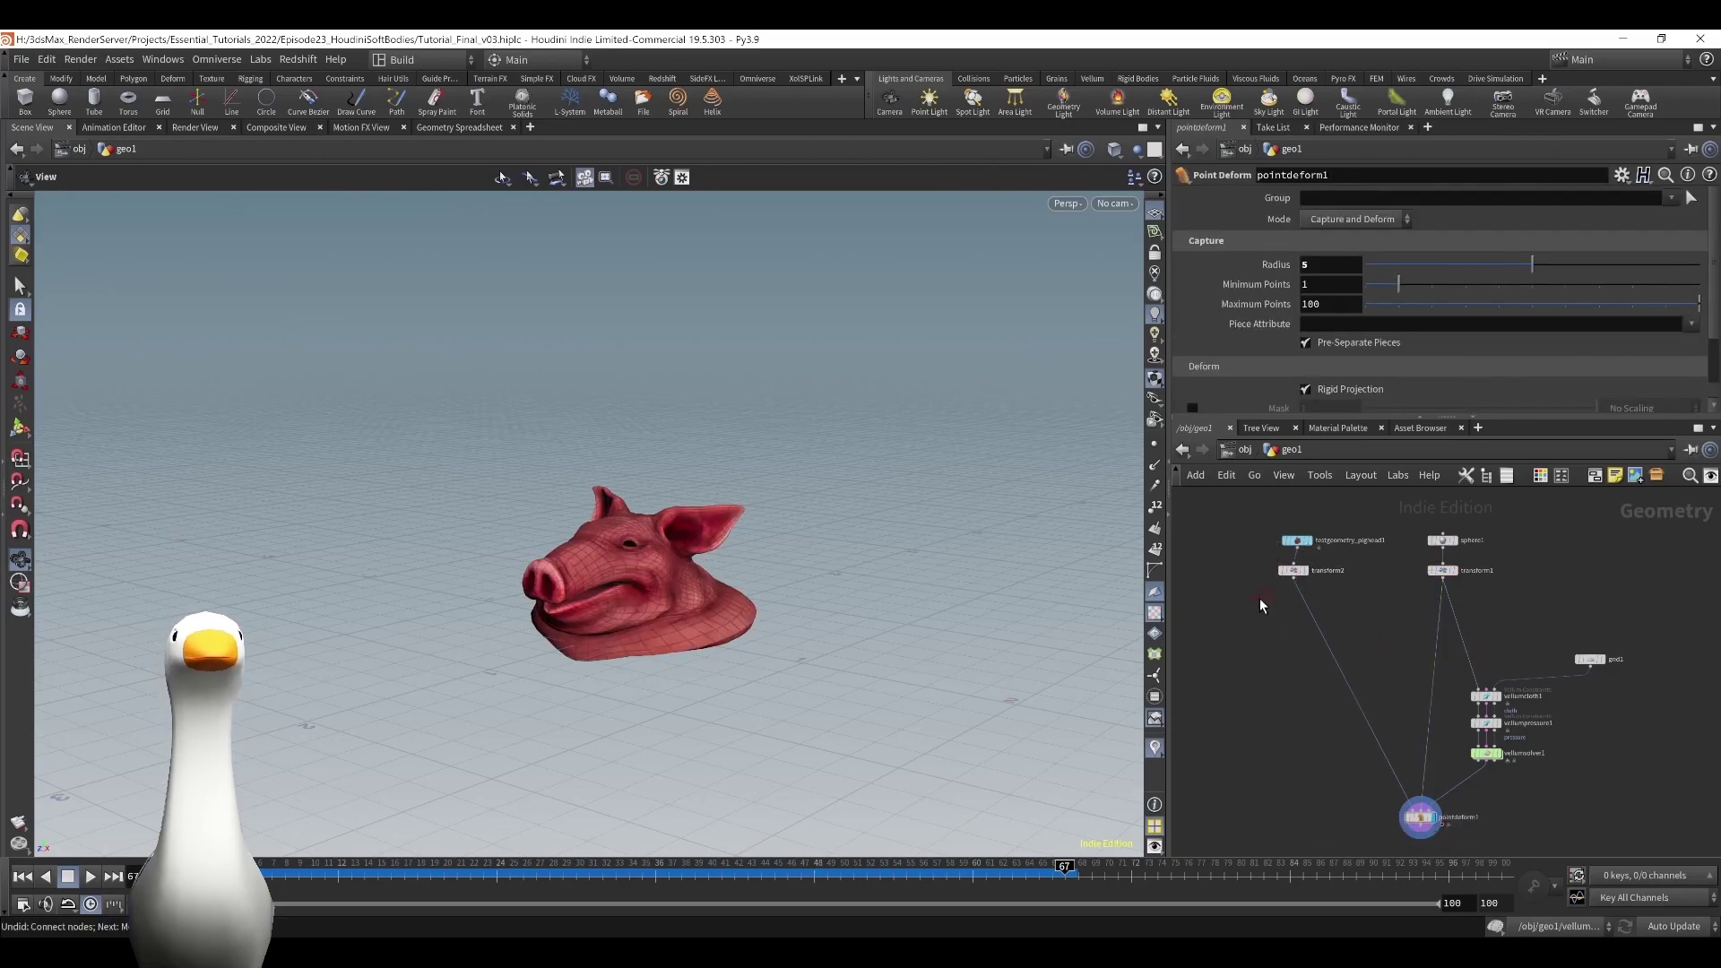
Disconnect transform1 and transform2 from the Vellum Cloth and Point Deform nodes, and move the grid, Vellum and Point Deform nodes aside.
key(Delete)
drag(1499, 602, 1394, 633)
key(Delete)
drag(1700, 633, 1417, 836)
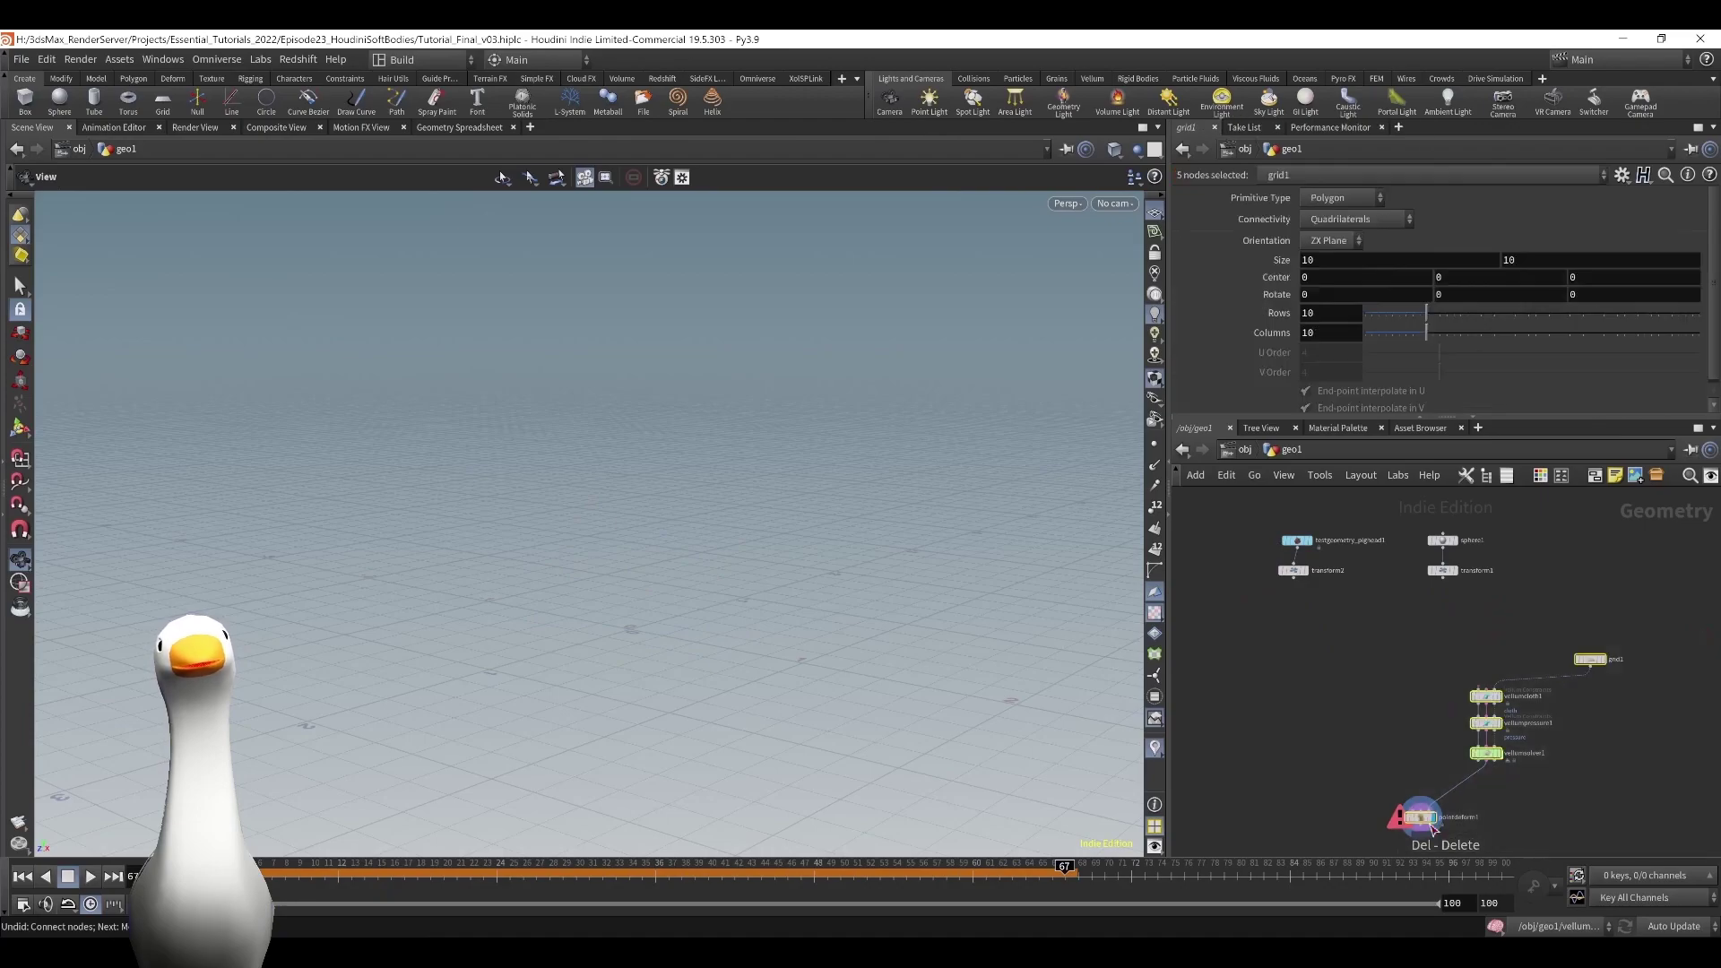
drag(1485, 737, 1608, 752)
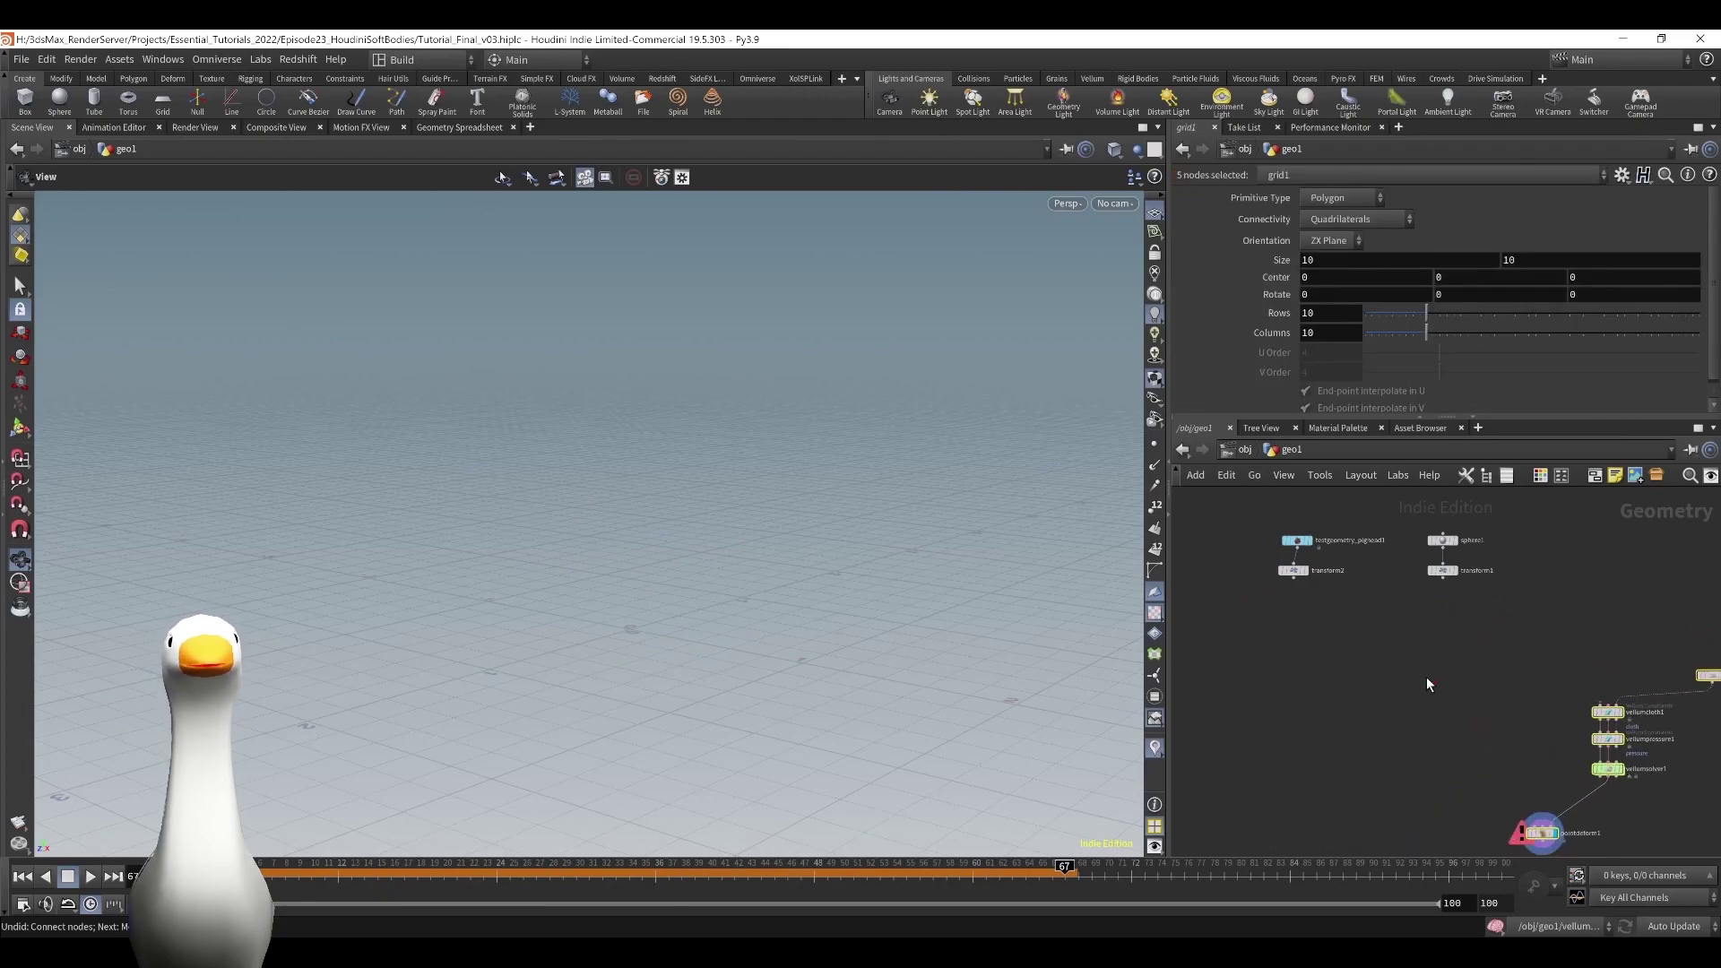
click(1371, 638)
Display transform2 and transform1 in turn to compare the pig head with its sphere proxy.
click(1307, 571)
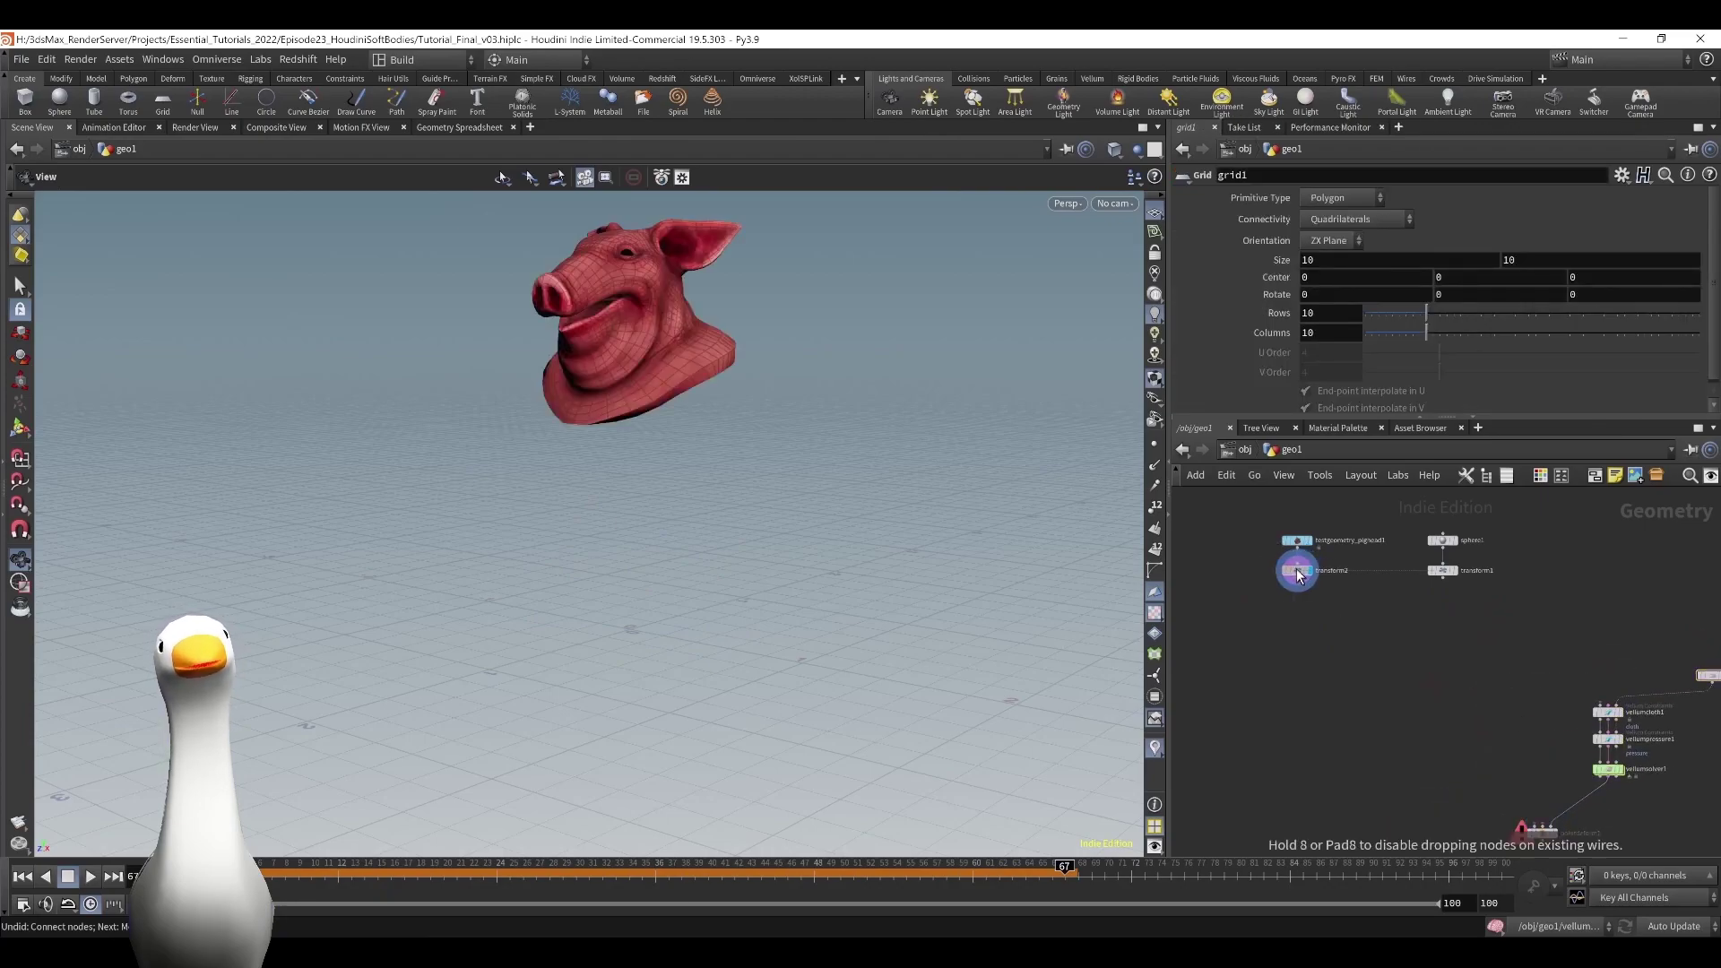
click(1461, 576)
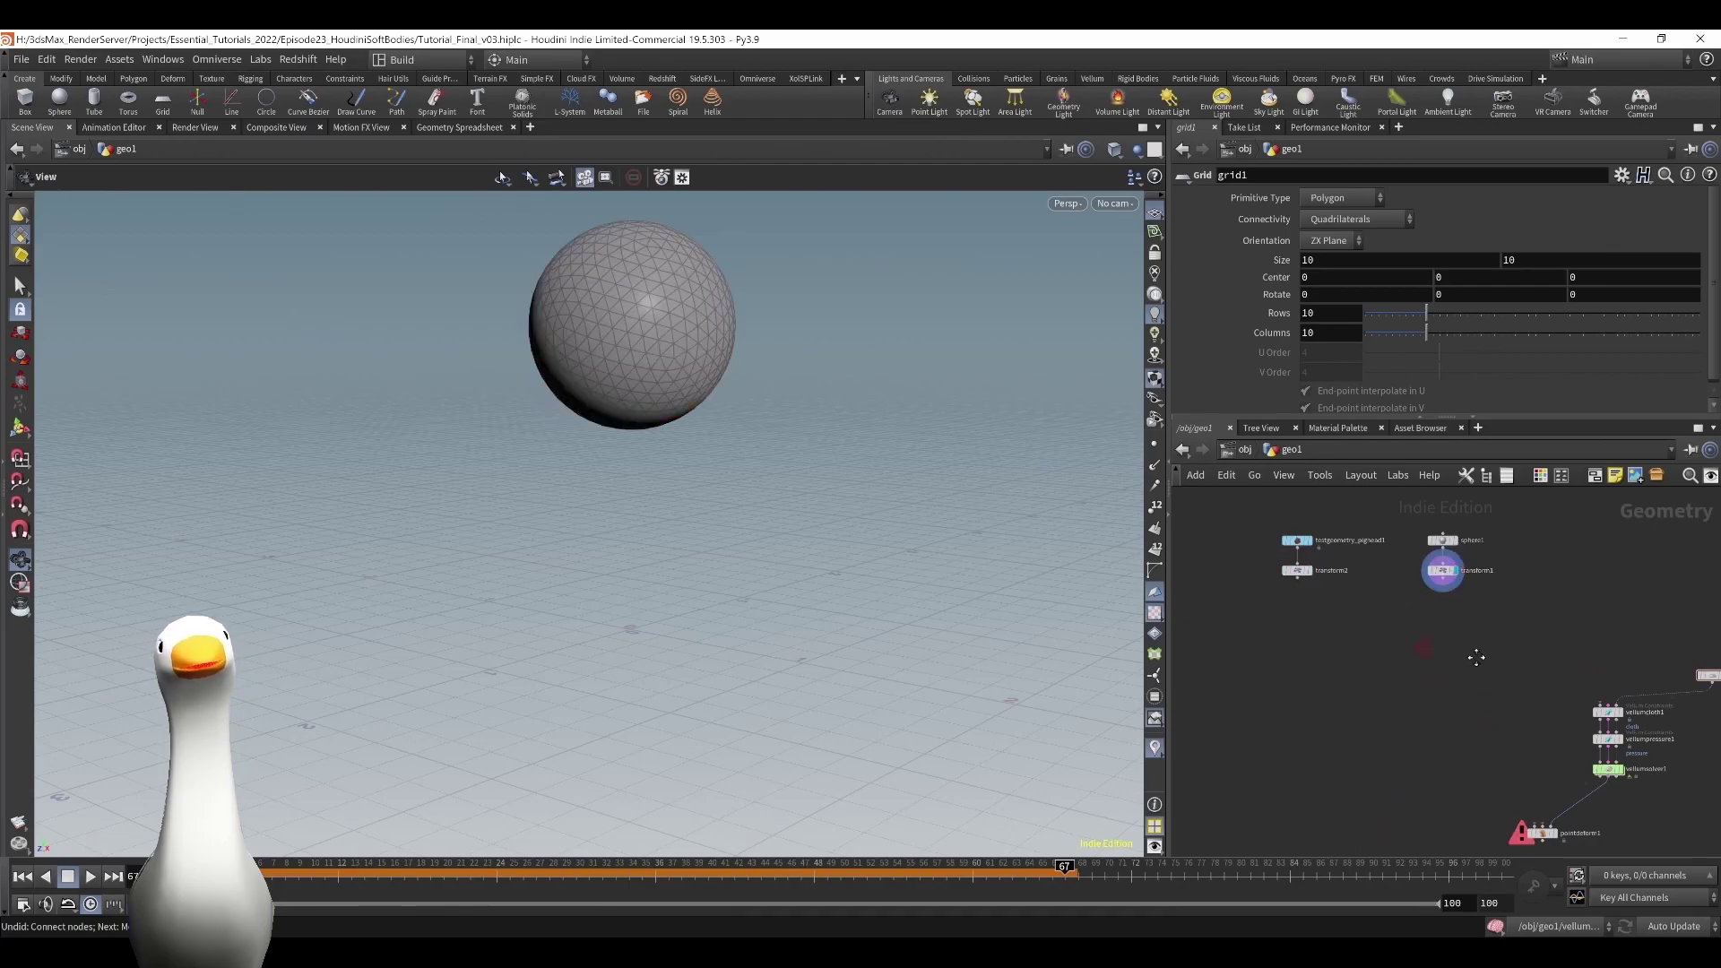
middle_drag(1476, 658, 1455, 665)
Add a second Sphere node beside the existing sphere branch and display it.
drag(1416, 604, 1383, 582)
scroll(1536, 588, up, 2)
middle_drag(1536, 588, 1456, 580)
scroll(1476, 564, down, 1)
key(Tab)
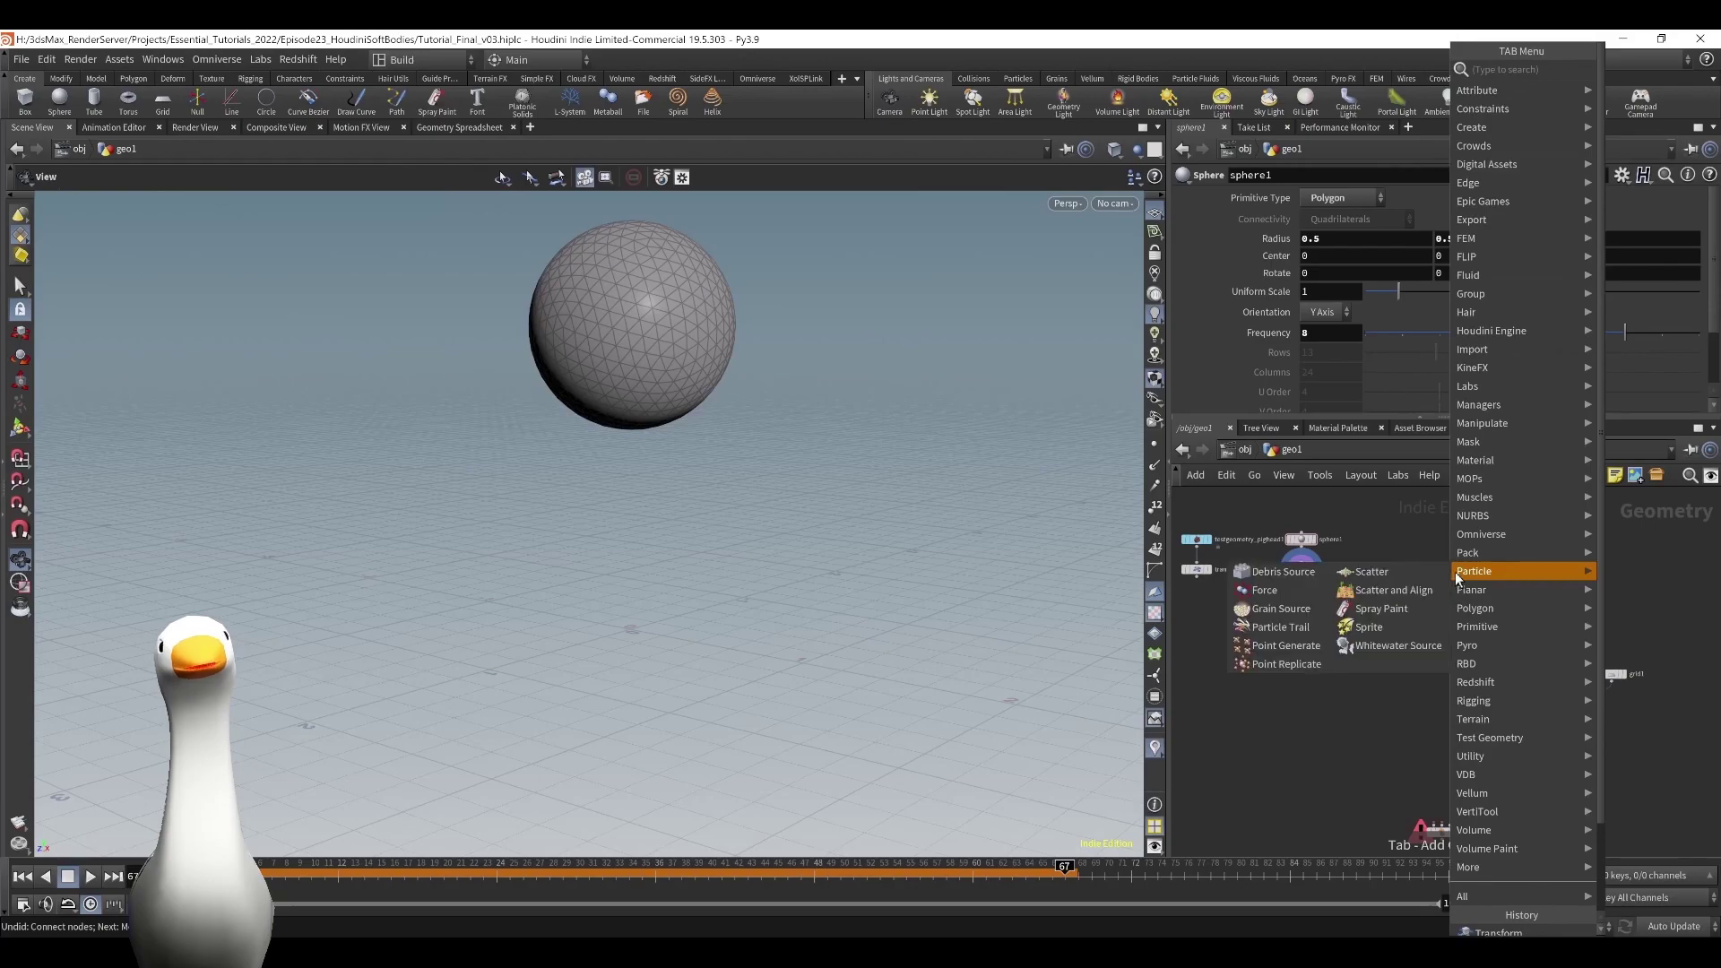
text(swi)
key(Return)
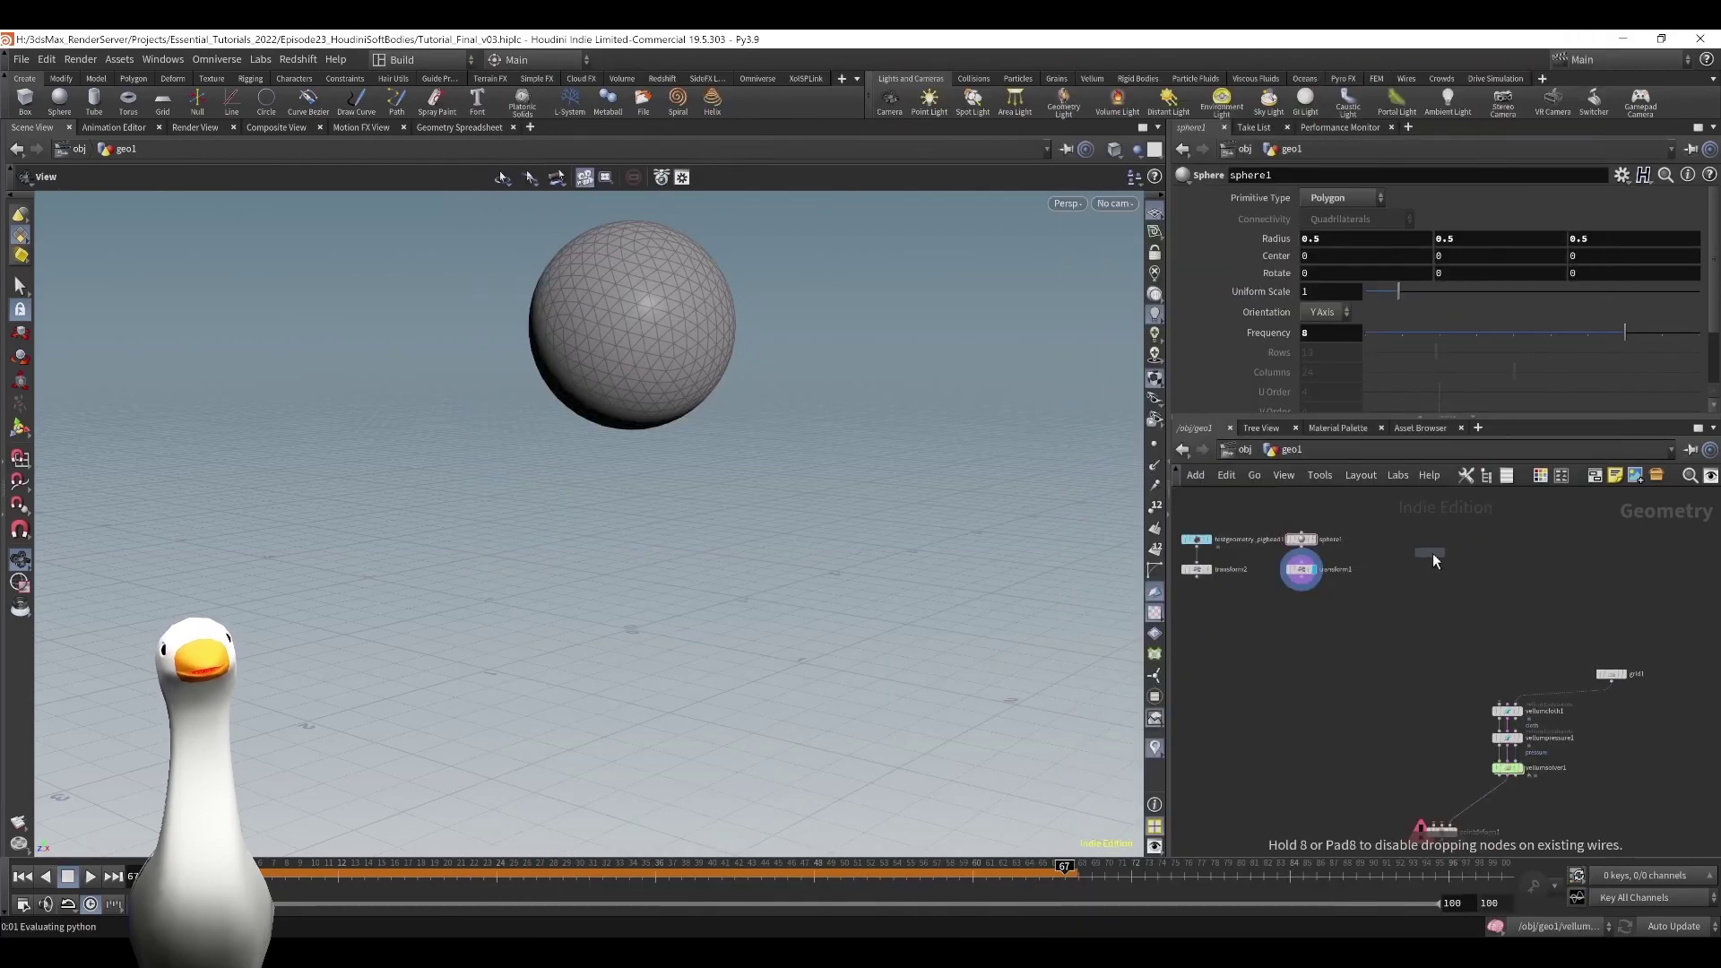
click(1432, 552)
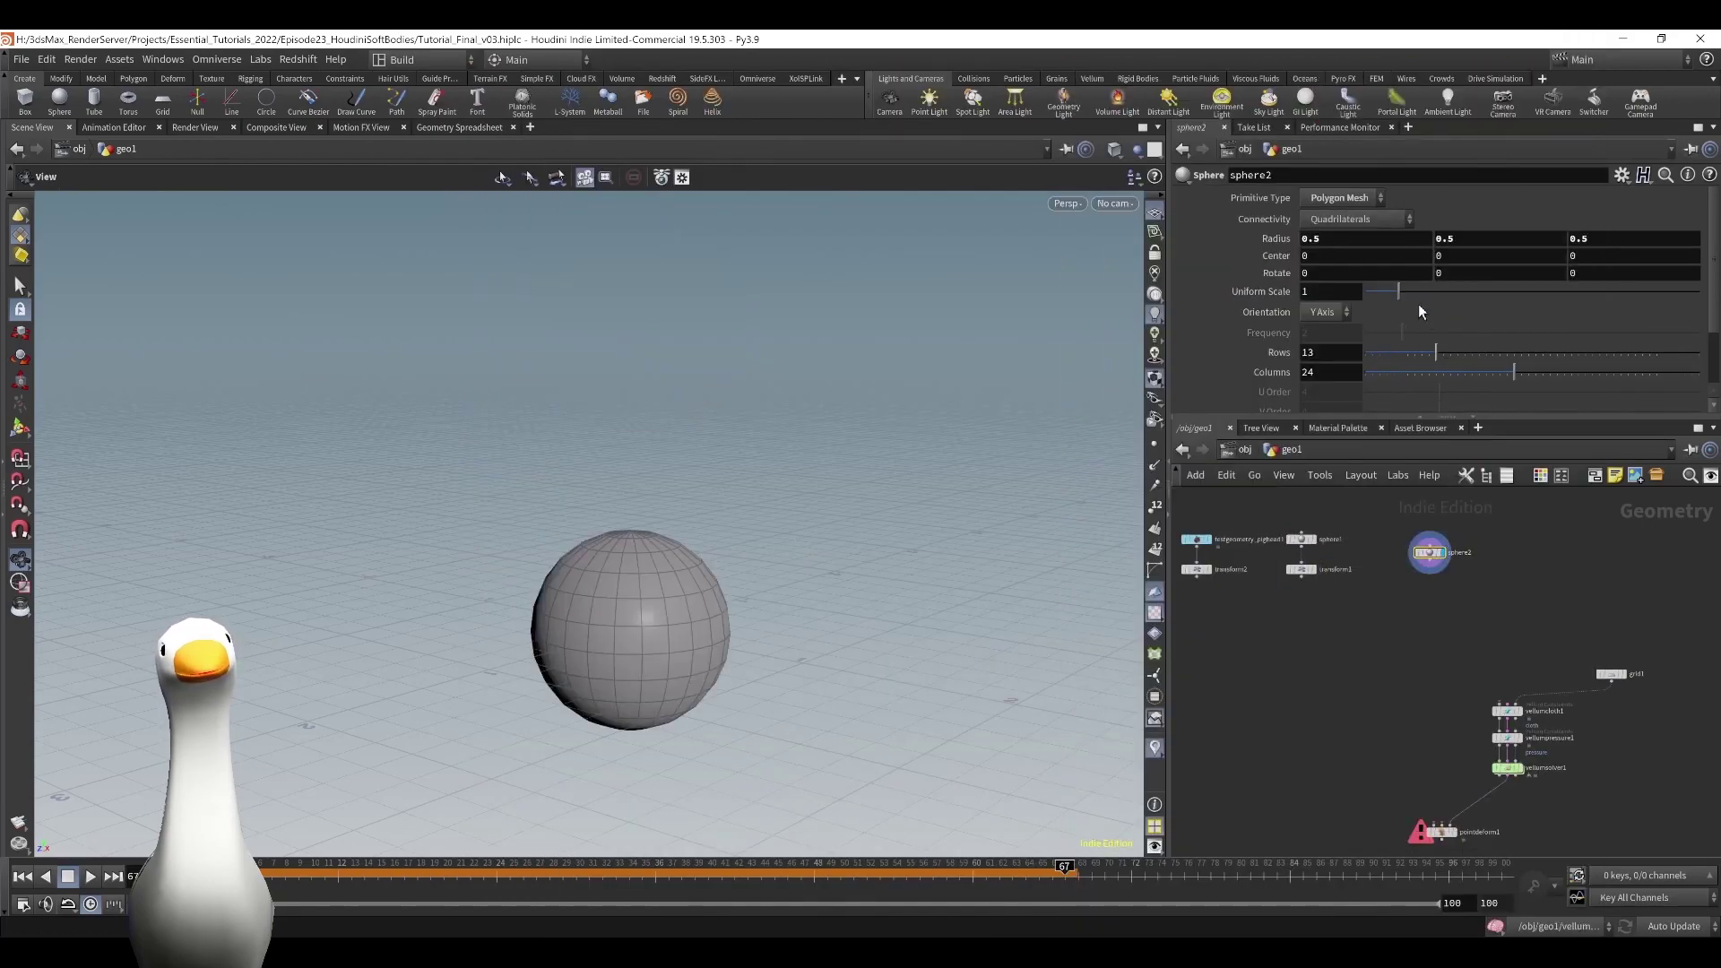
Set the second sphere's uniform scale to 2.57 and its rows and columns to 5 each.
drag(1418, 298, 1451, 292)
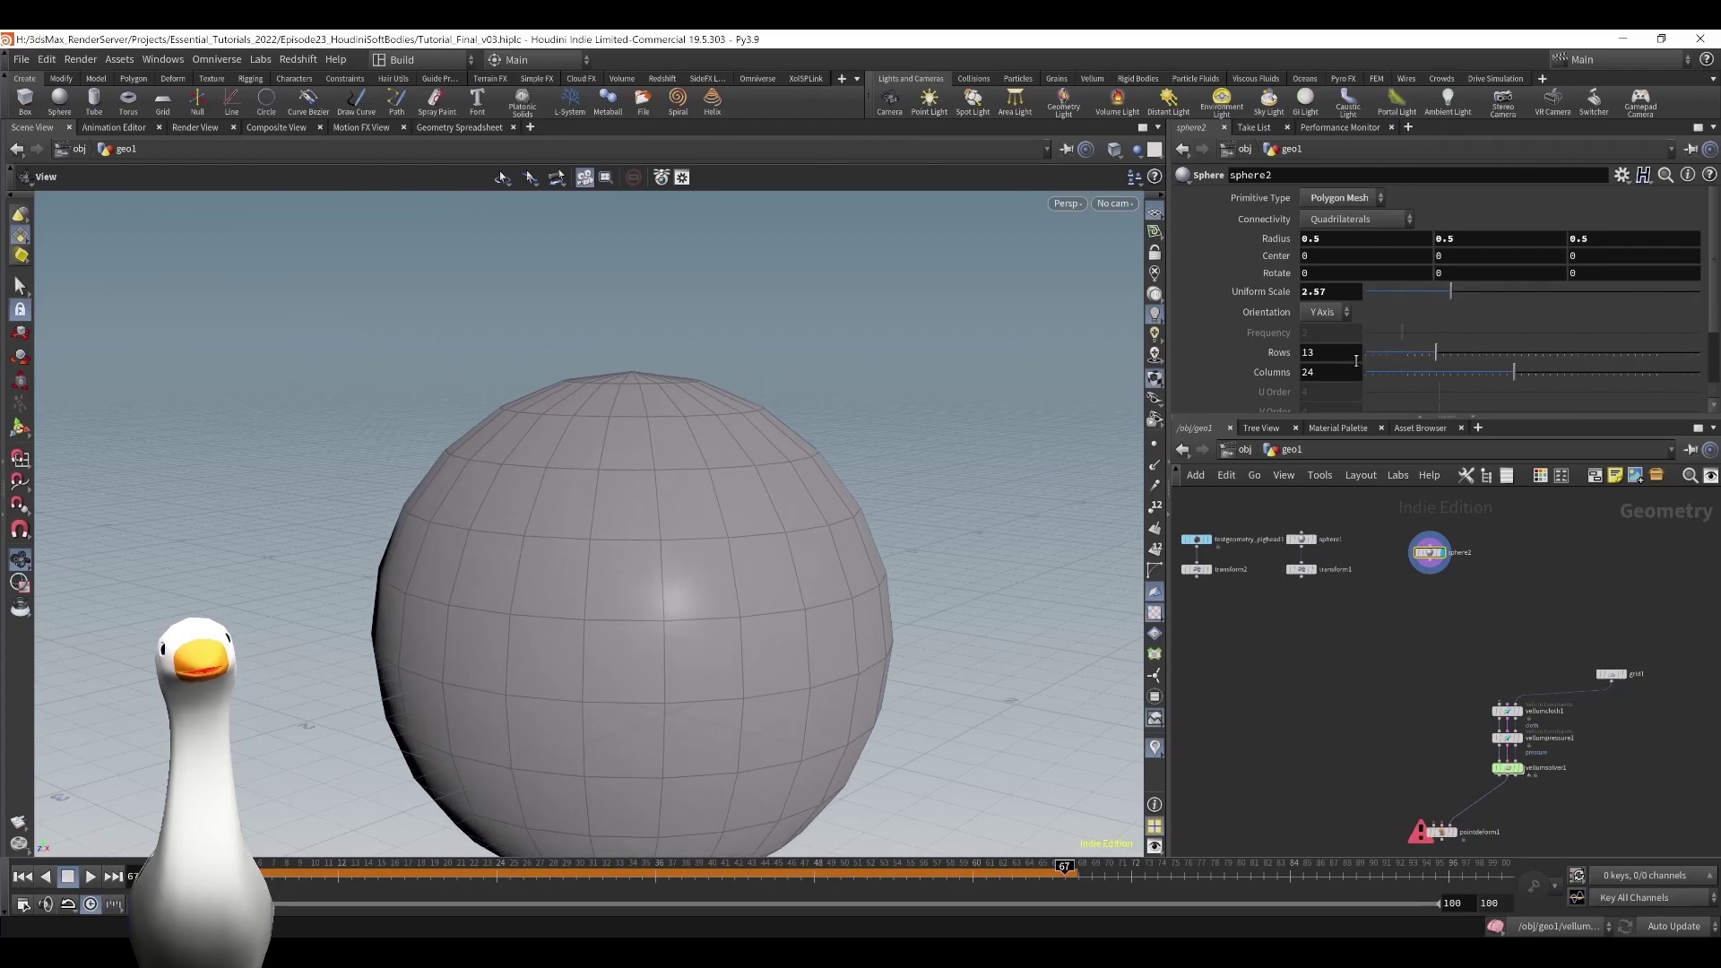
double_click(1349, 354)
text(5)
key(Tab)
text(5)
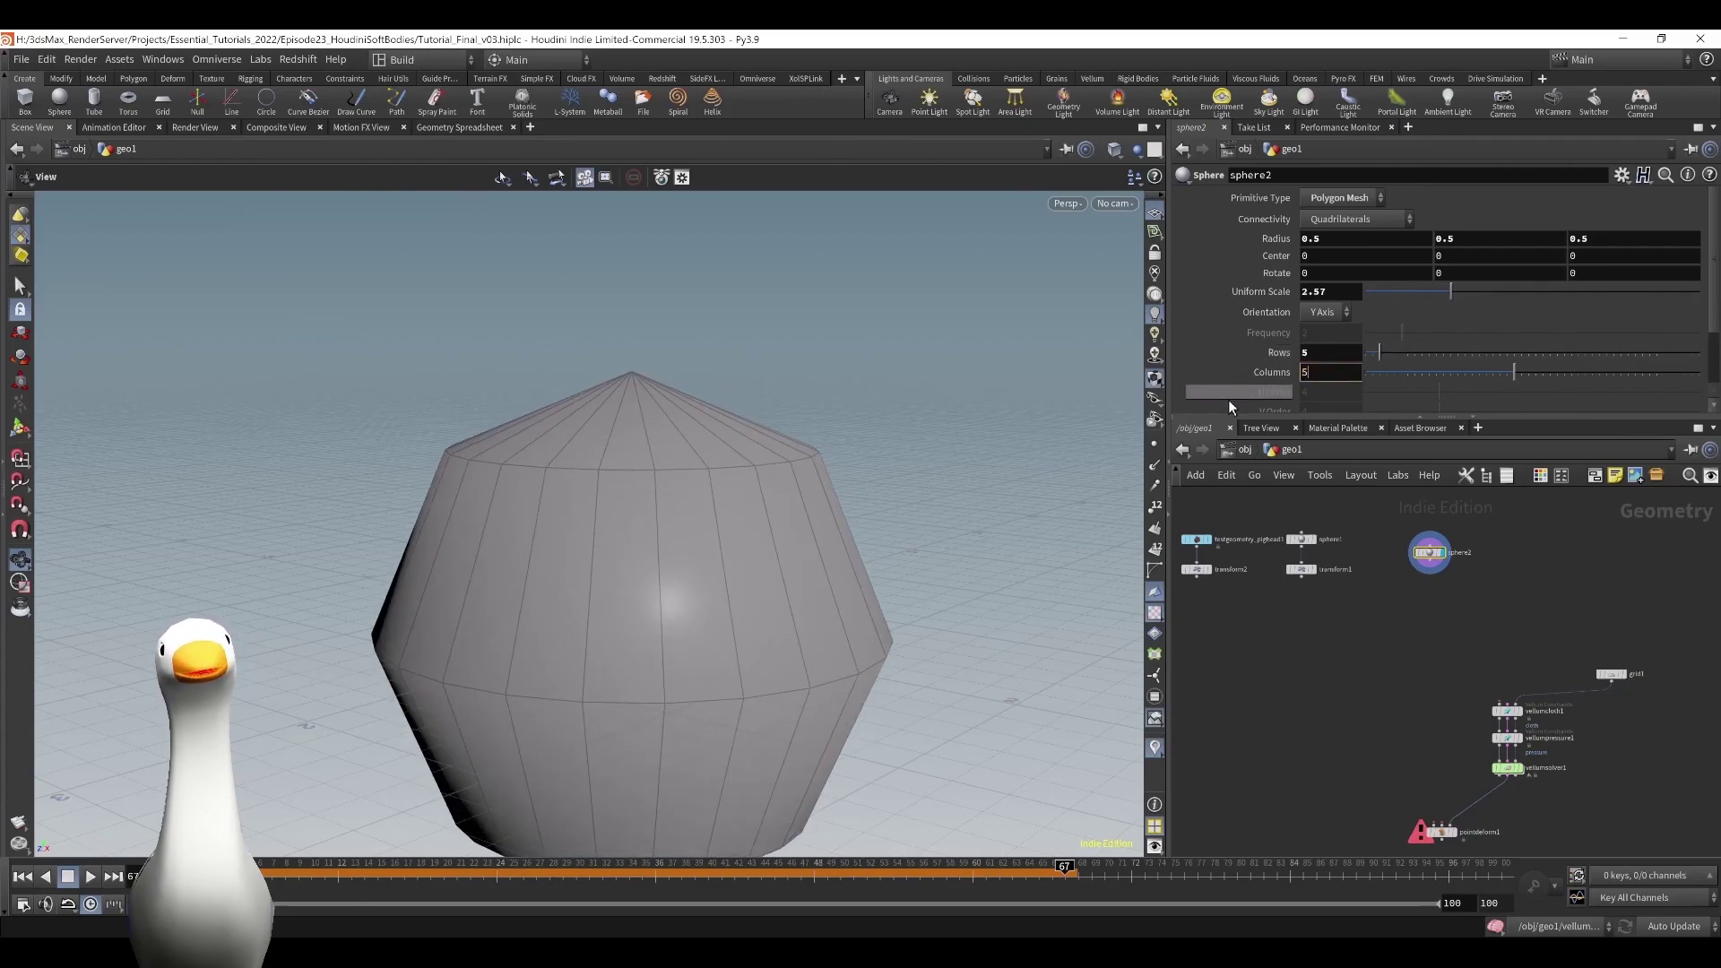
key(Return)
Add a Transform node below the second sphere and set its Y translation to 2.13.
alt+drag(1430, 553, 1430, 575)
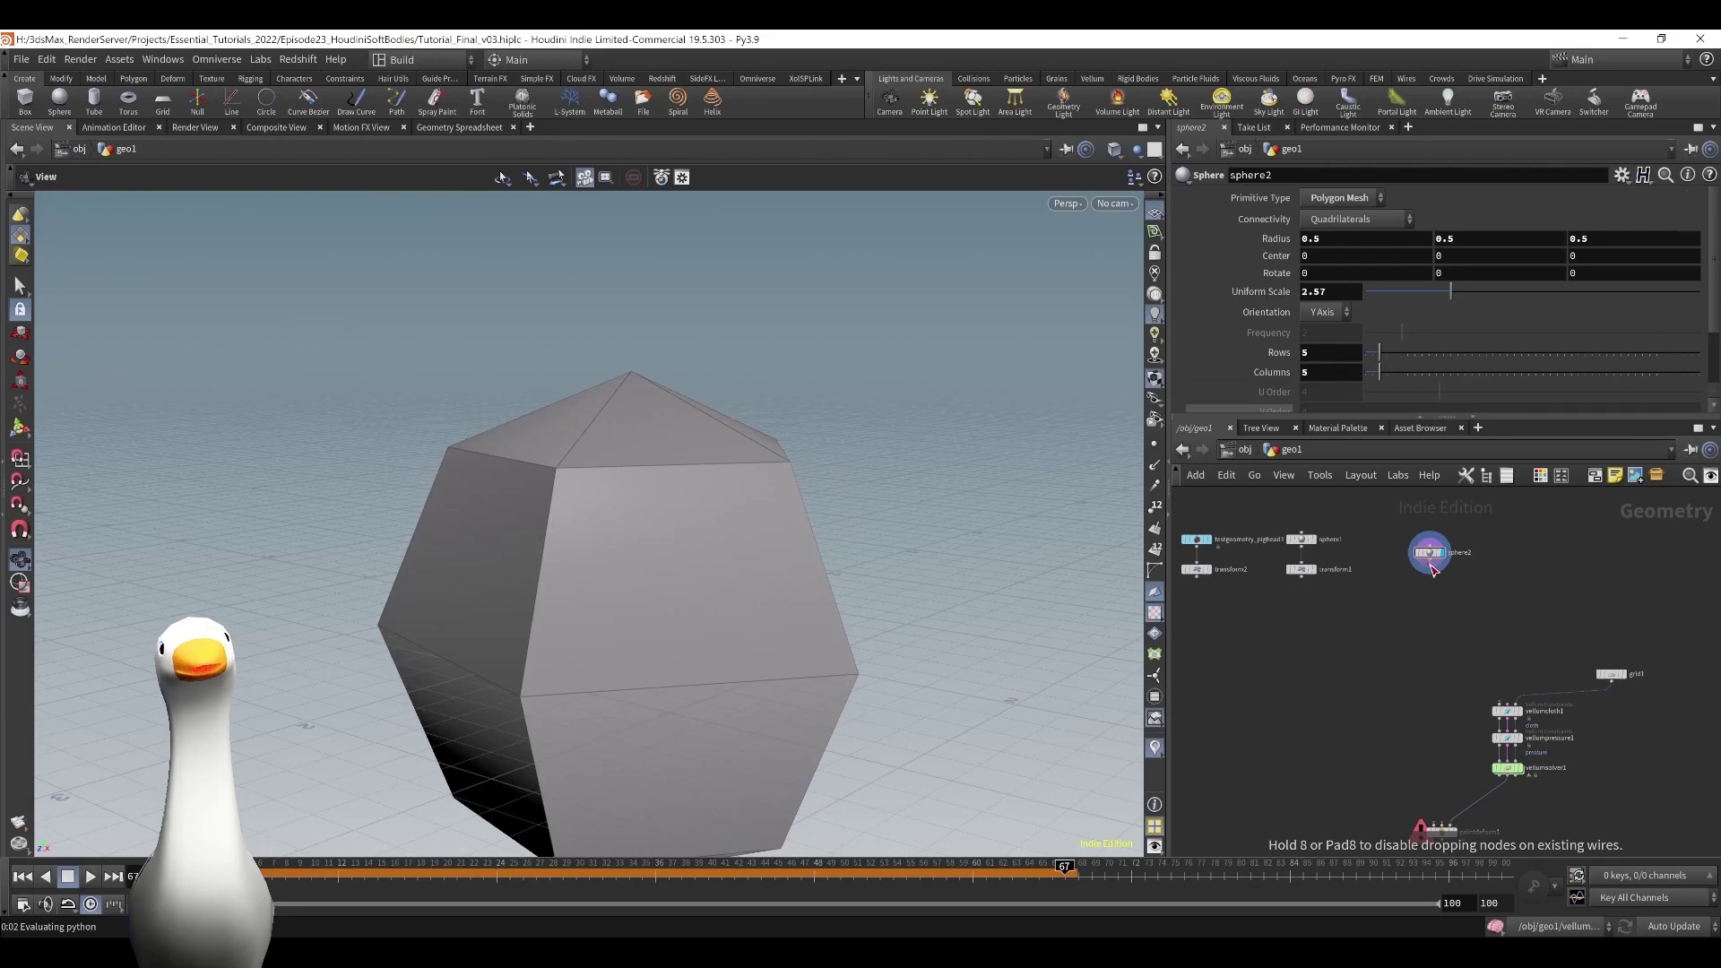
click(1439, 581)
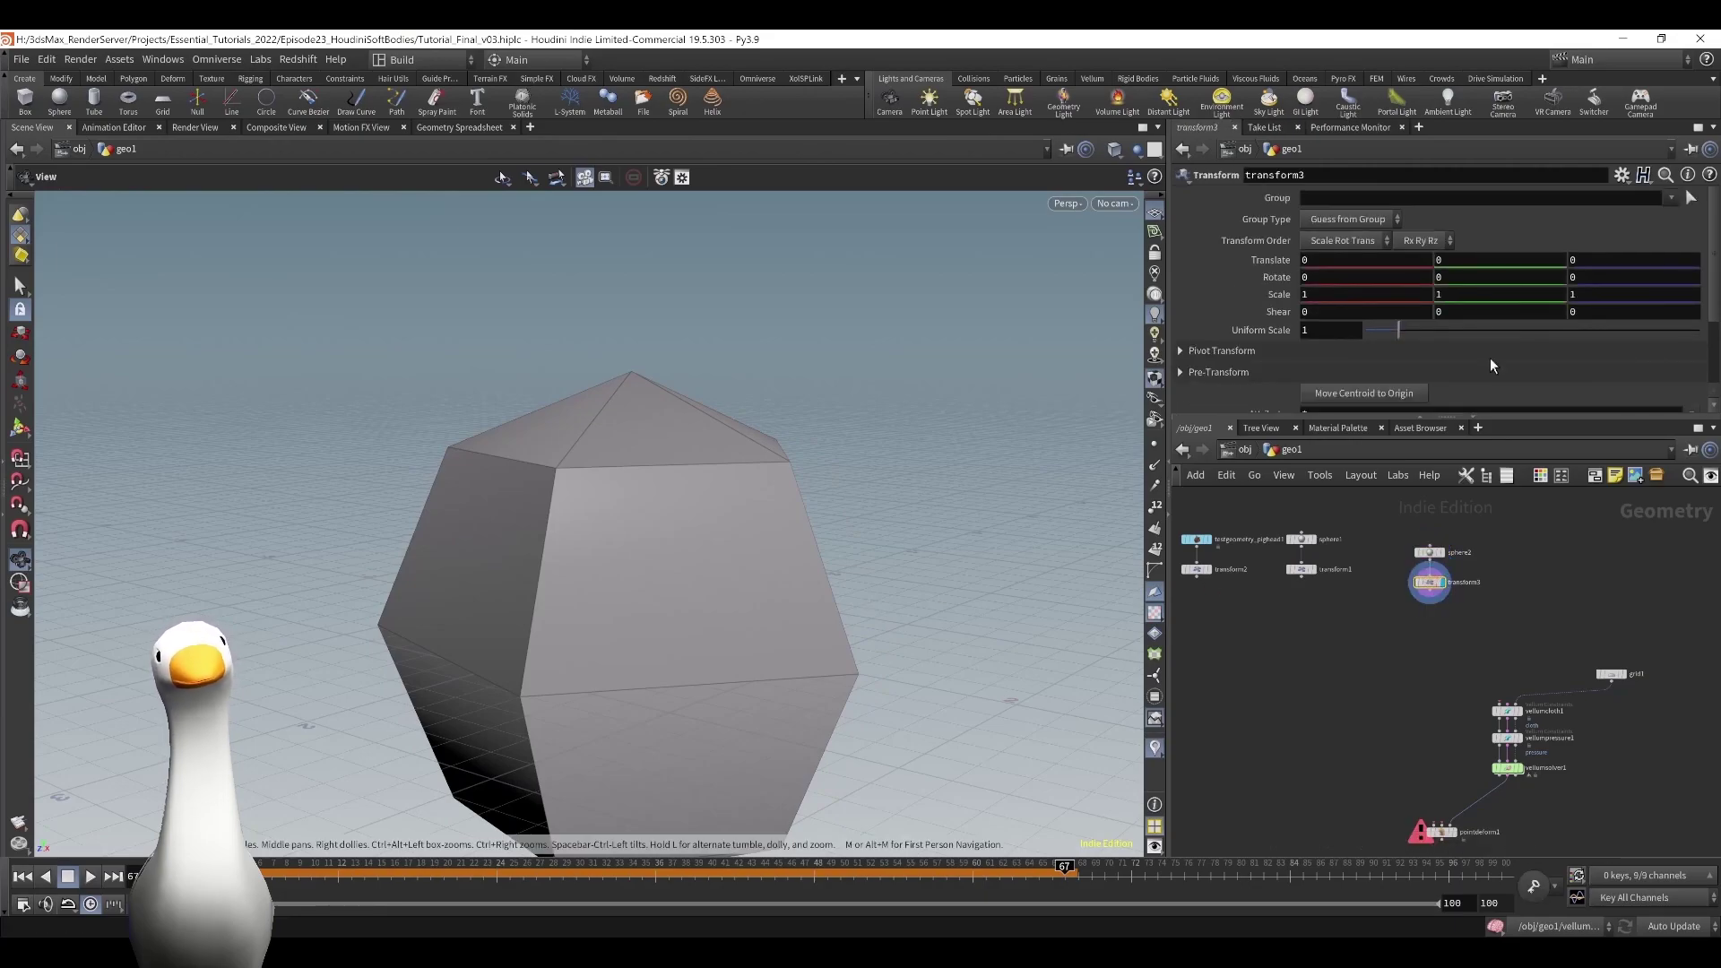
middle_drag(1485, 266, 1458, 310)
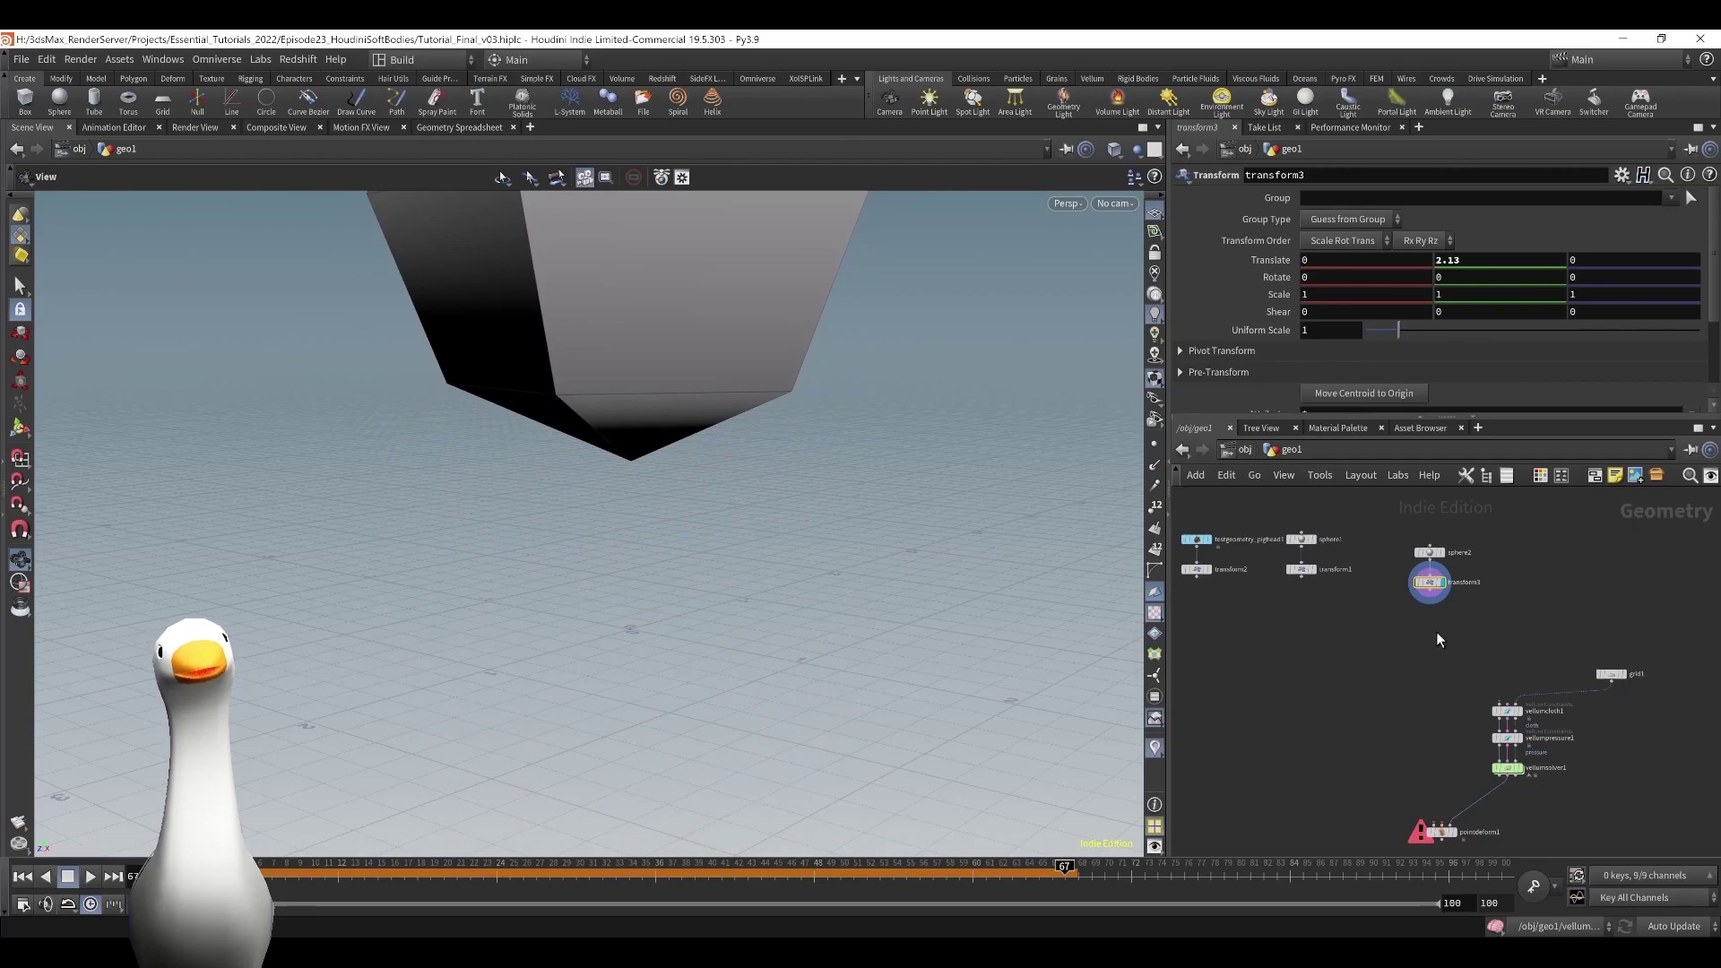
Add a Copy to Points node that copies transform2's pig head onto the points of transform3, and display it.
middle_drag(1437, 632, 1487, 630)
key(Tab)
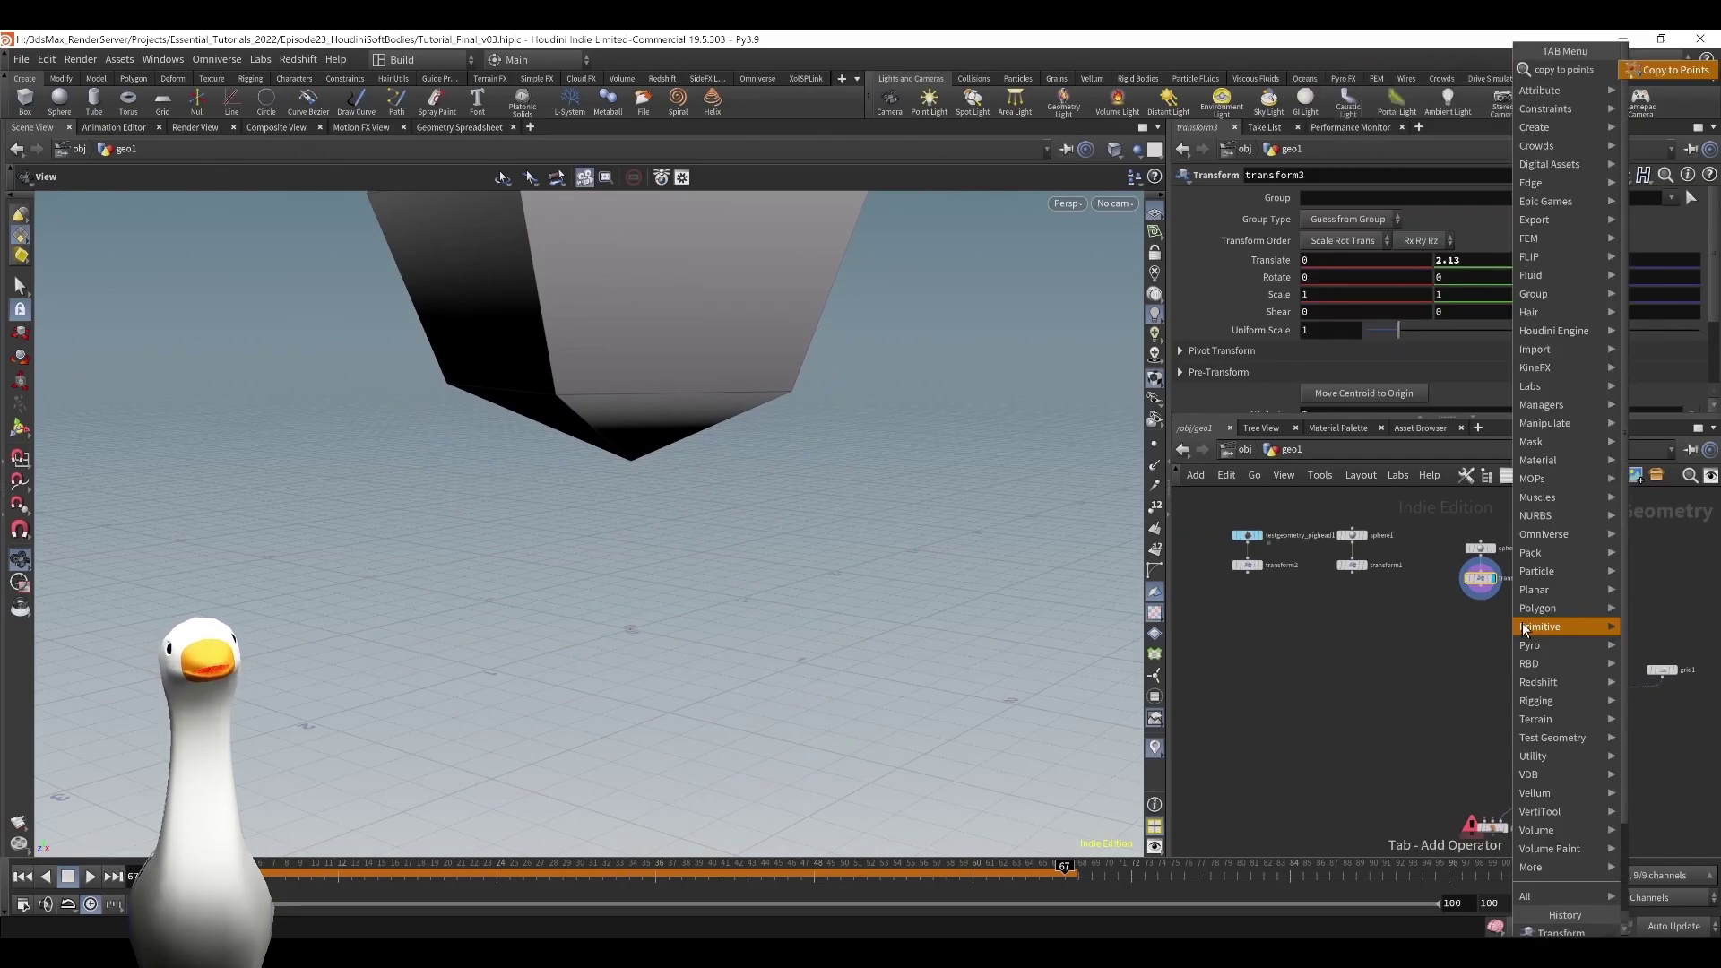
click(1524, 626)
click(1308, 644)
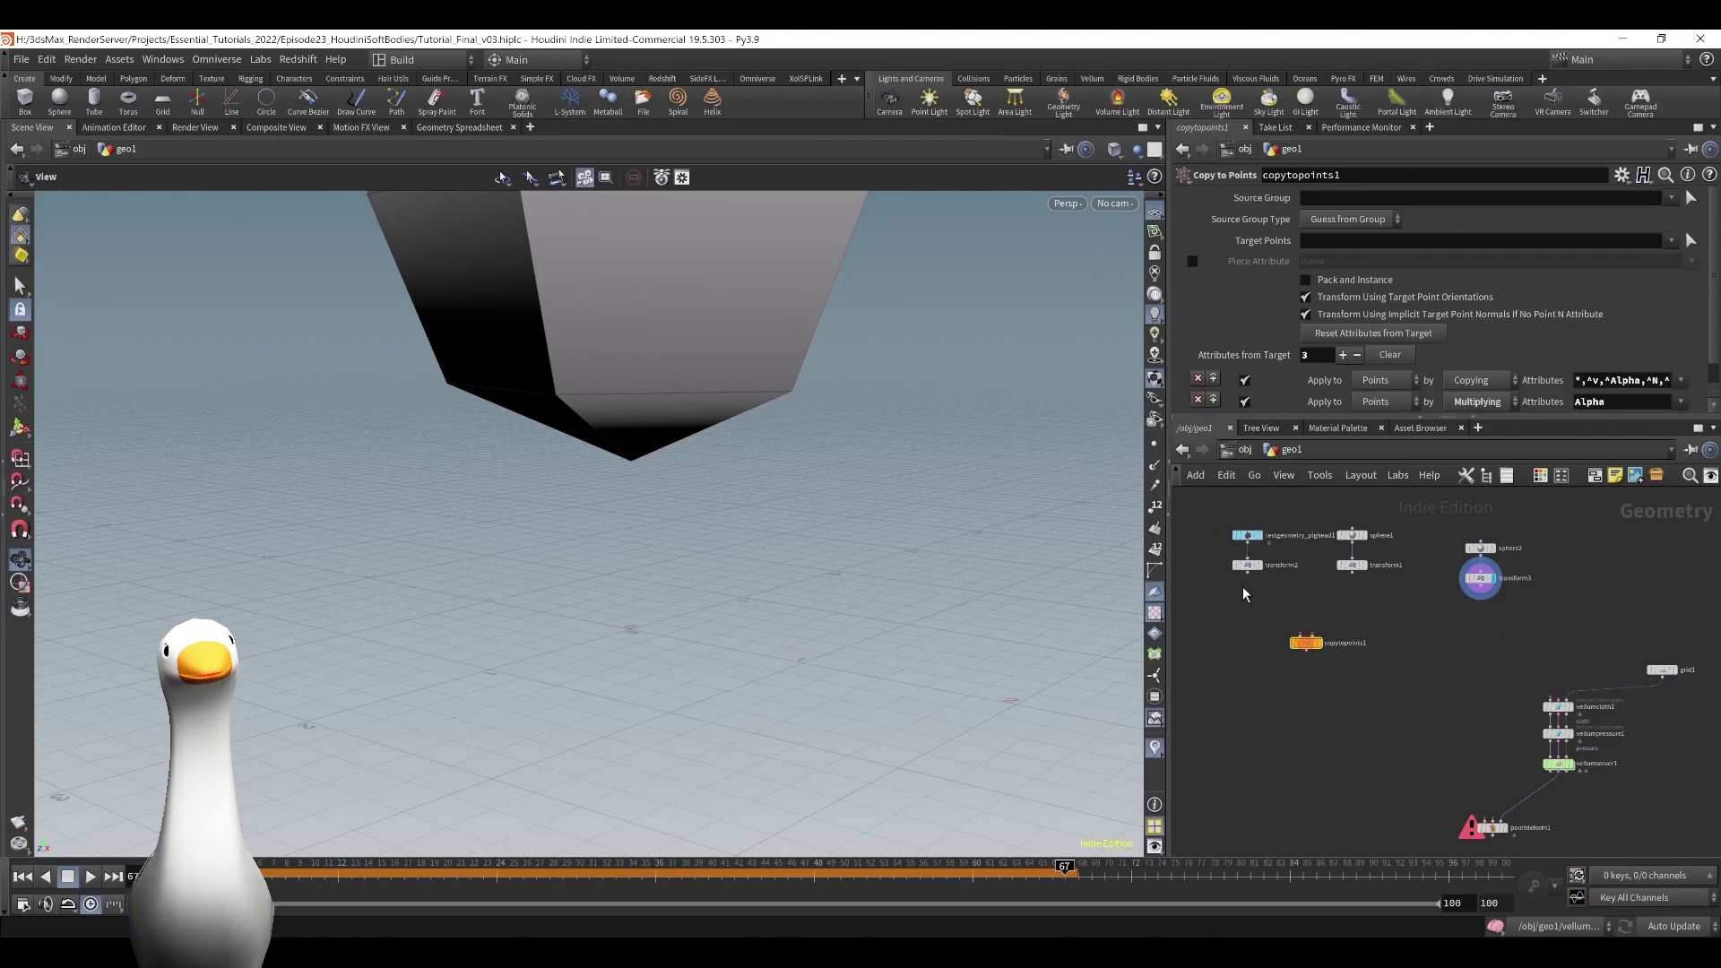
click(1246, 575)
click(1292, 635)
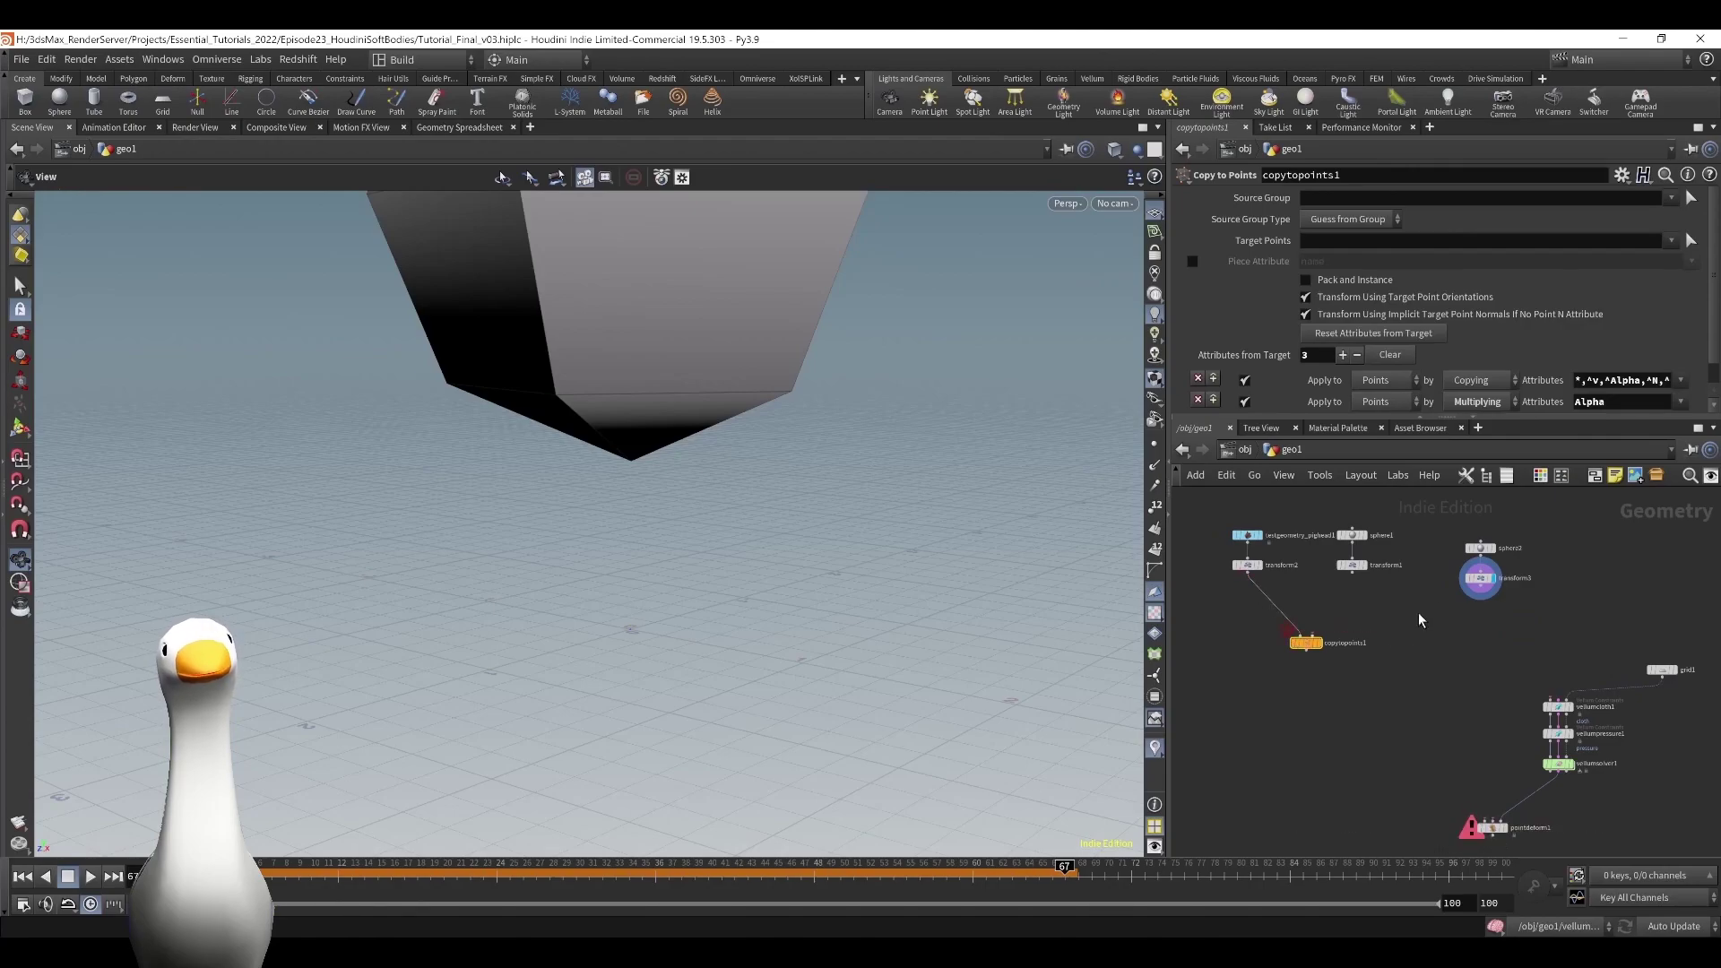
click(1482, 595)
click(1319, 651)
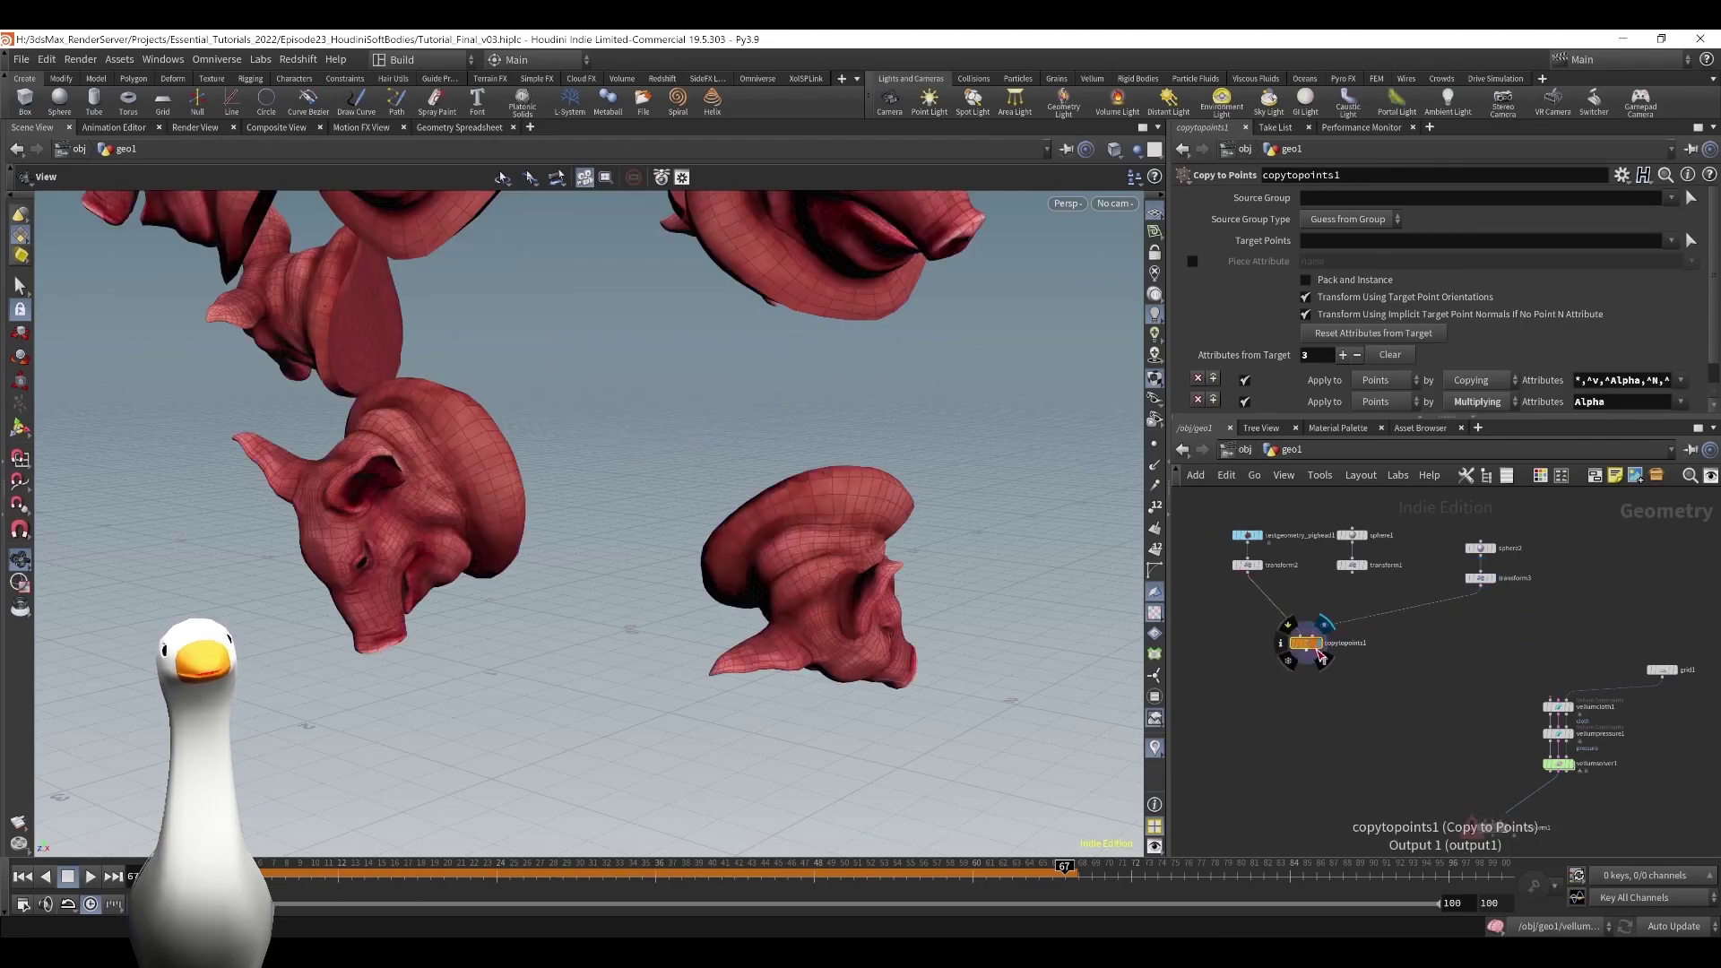
Raise transform3's Y translation to lift the copied pig heads higher above the ground.
drag(891, 511, 843, 529)
click(1484, 578)
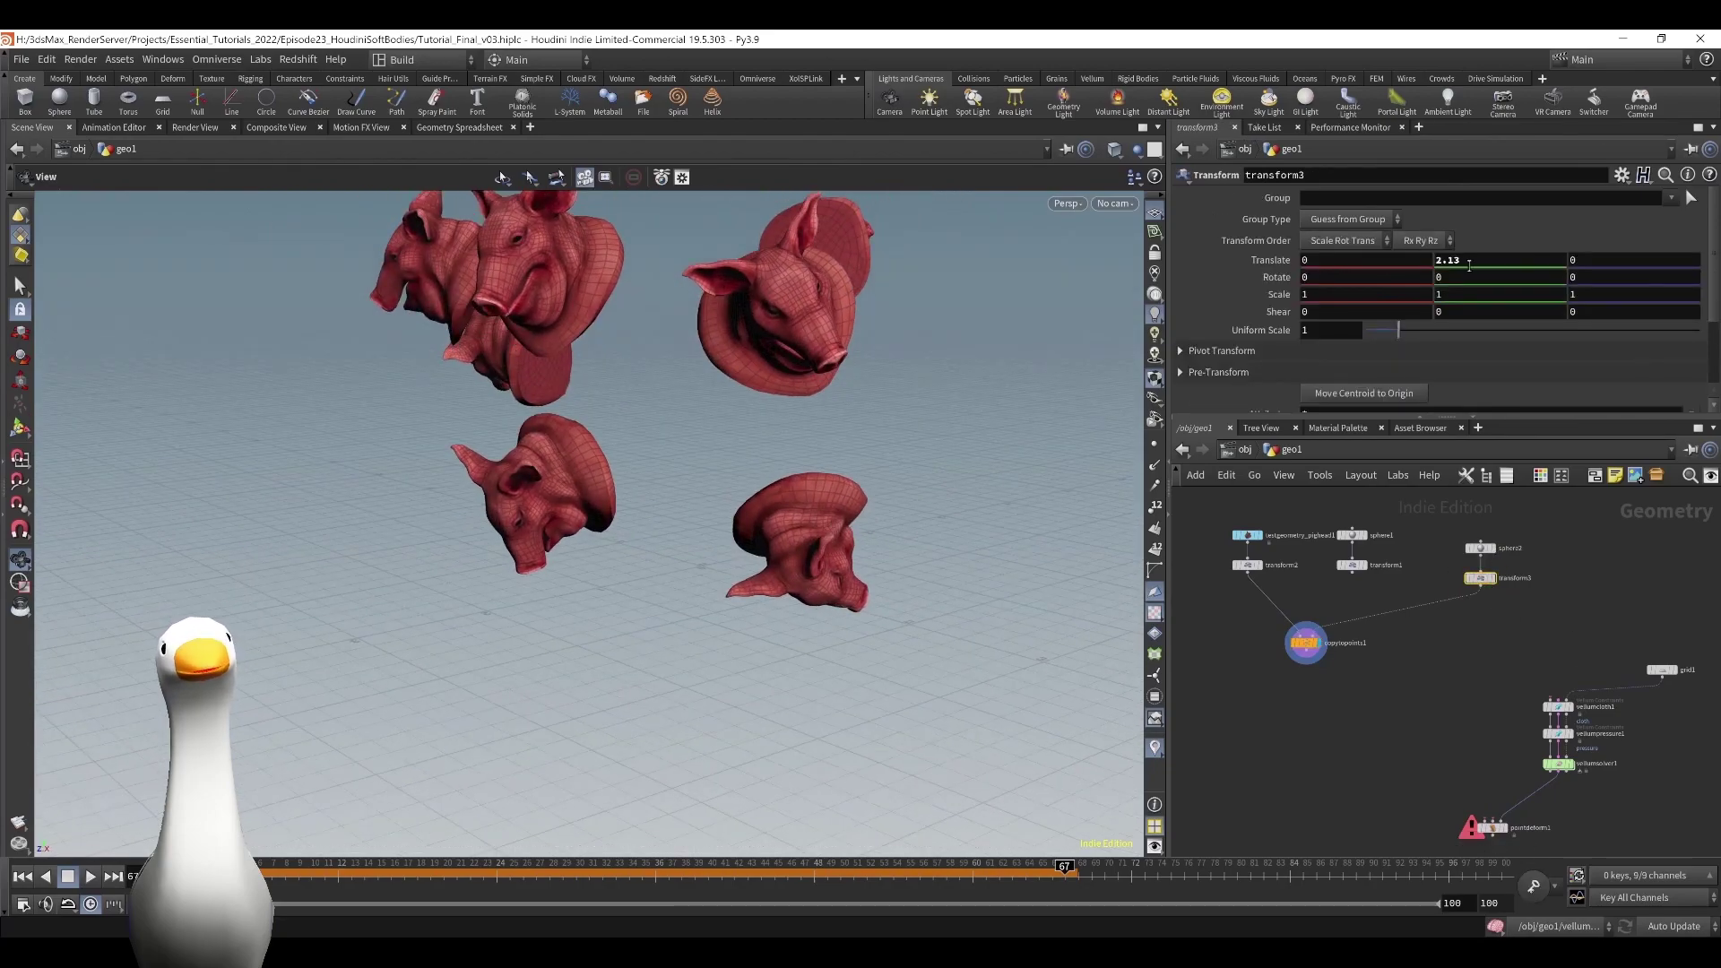
click(1526, 637)
middle_drag(915, 386, 912, 622)
Place the Copy to Points node beneath transform2 and duplicate it with its connections.
drag(1303, 649, 1264, 648)
click(1264, 648)
key(ctrl+c)
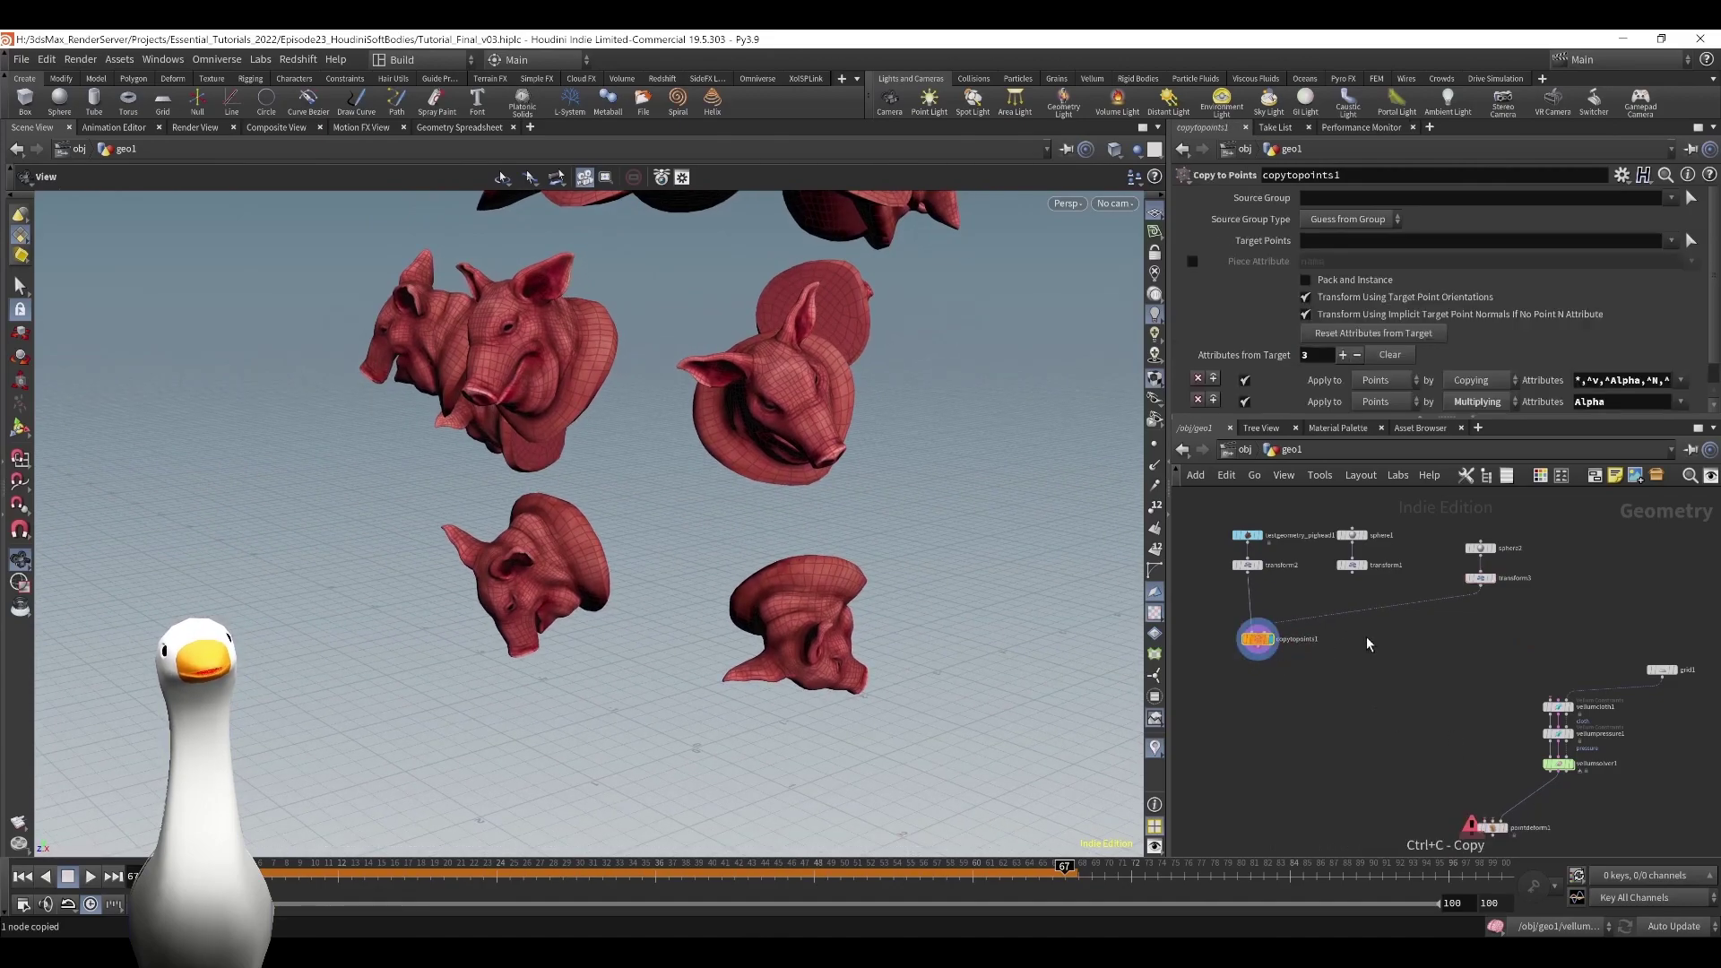
key(ctrl+v)
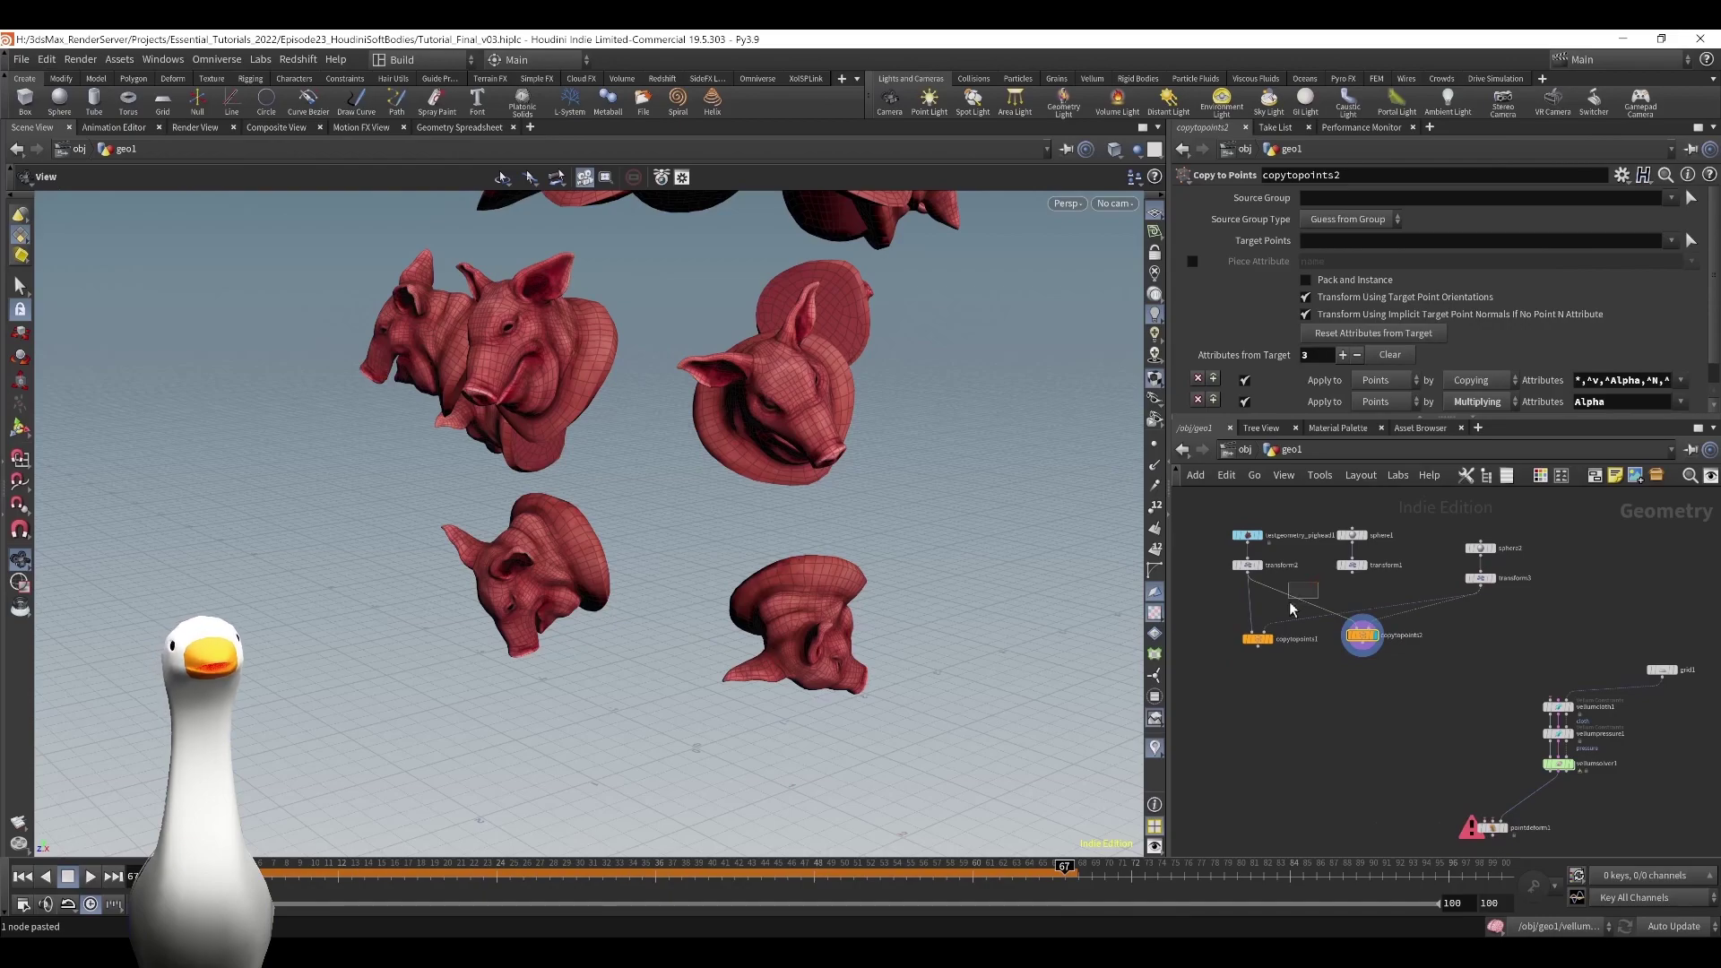
Connect transform1 as the source of the duplicated Copy to Points node instead of transform2, and compare both copy results.
key(Delete)
click(1352, 574)
click(1362, 625)
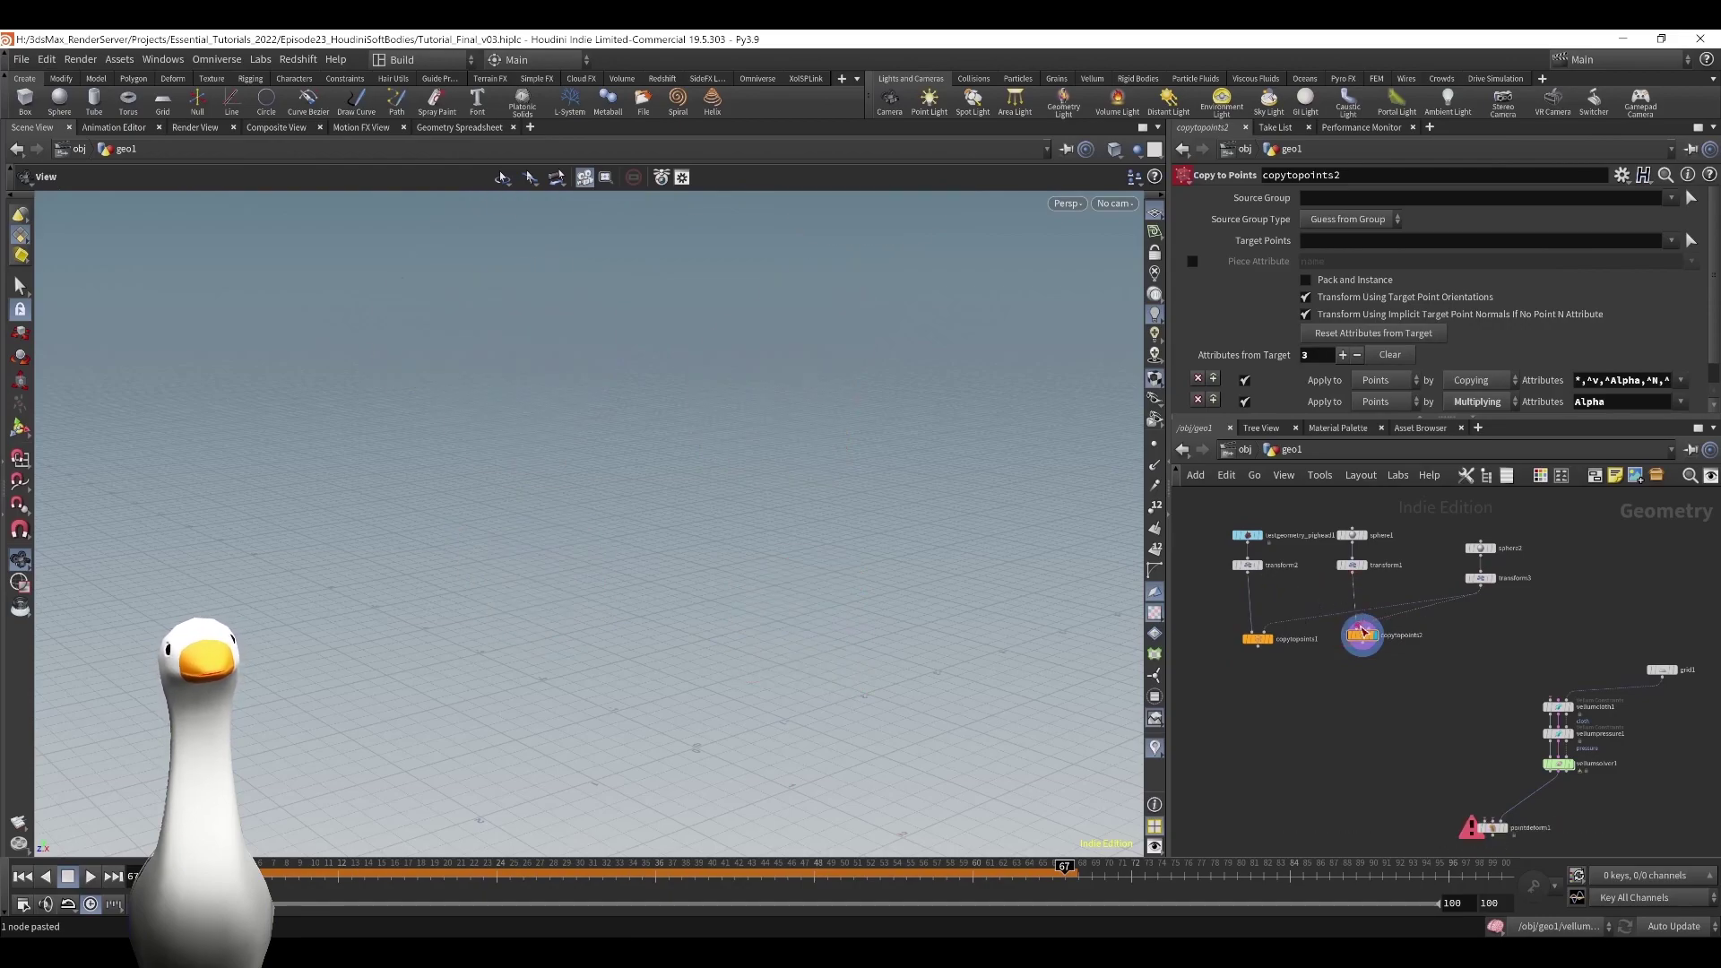
click(1276, 641)
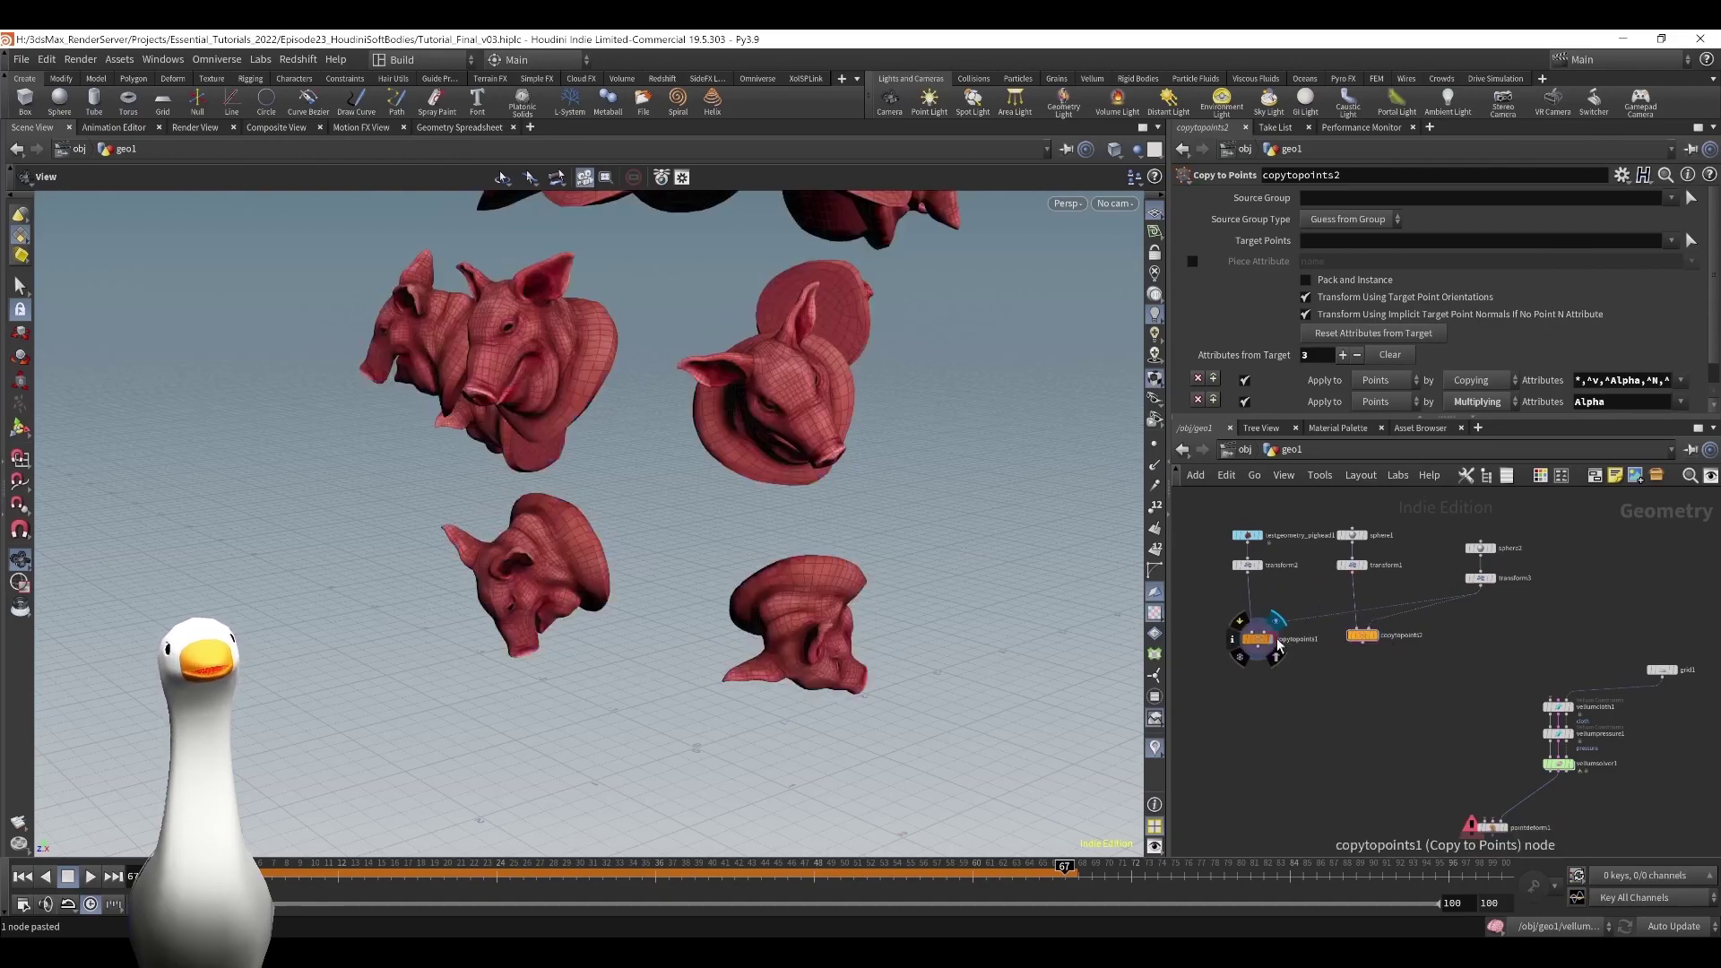
click(1381, 645)
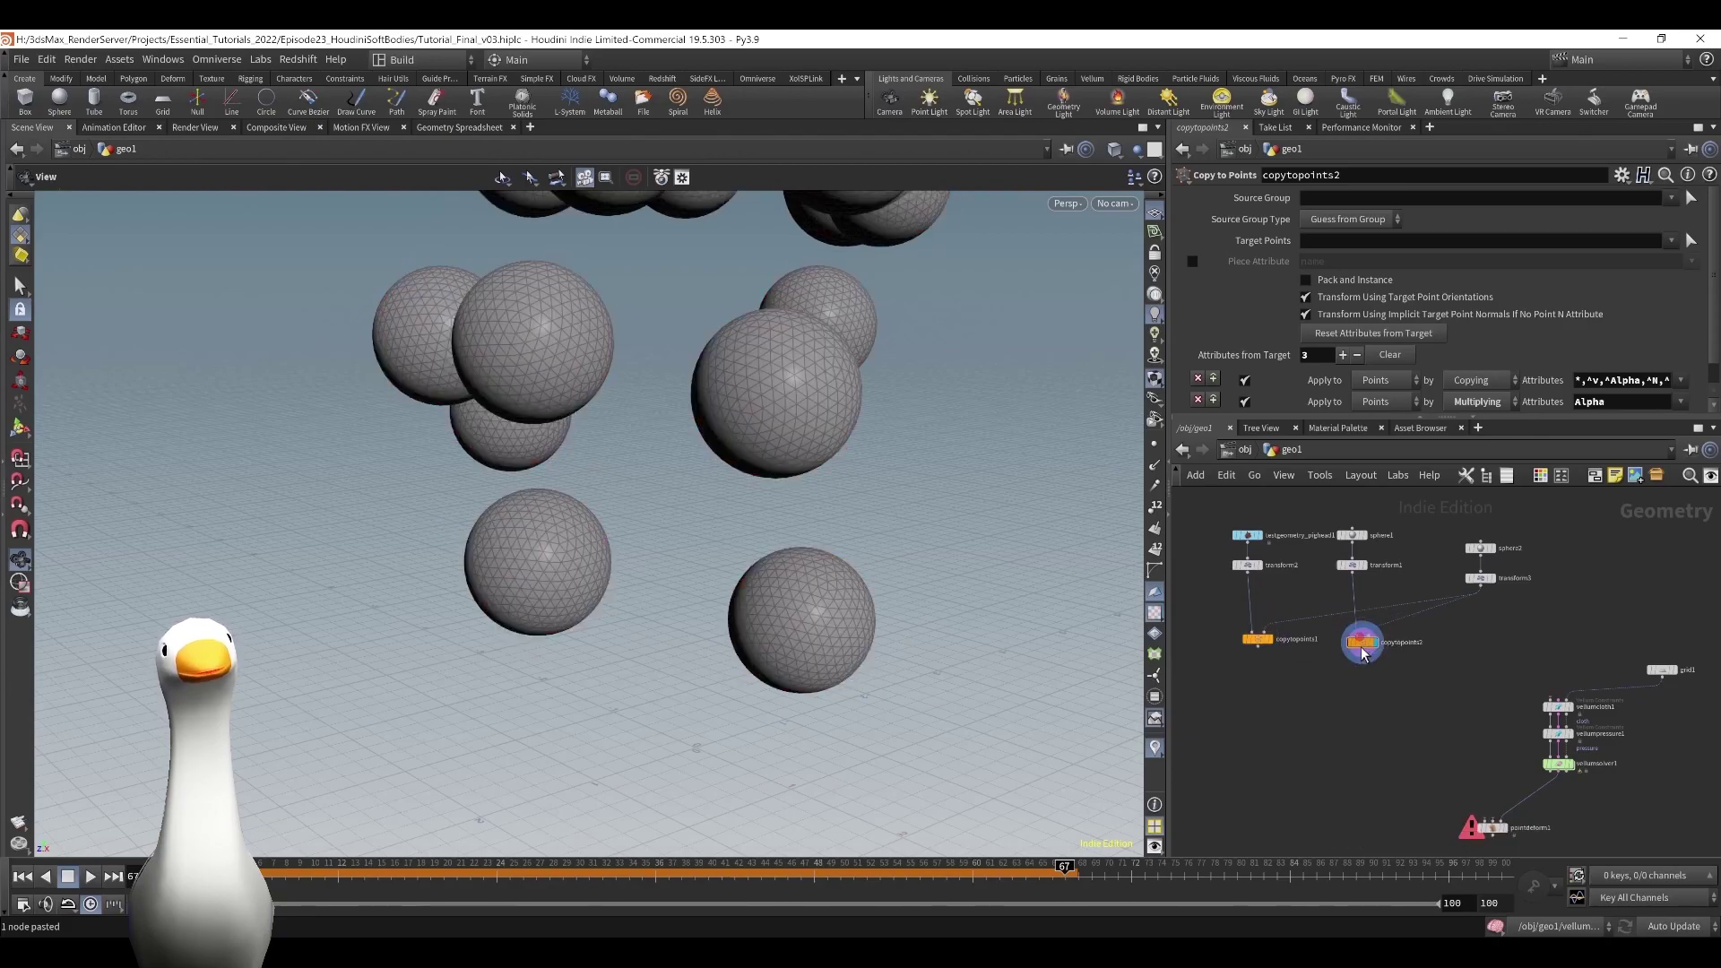
Move the grid, Vellum and Point Deform nodes beneath the two Copy to Points nodes.
middle_drag(1396, 718, 1409, 661)
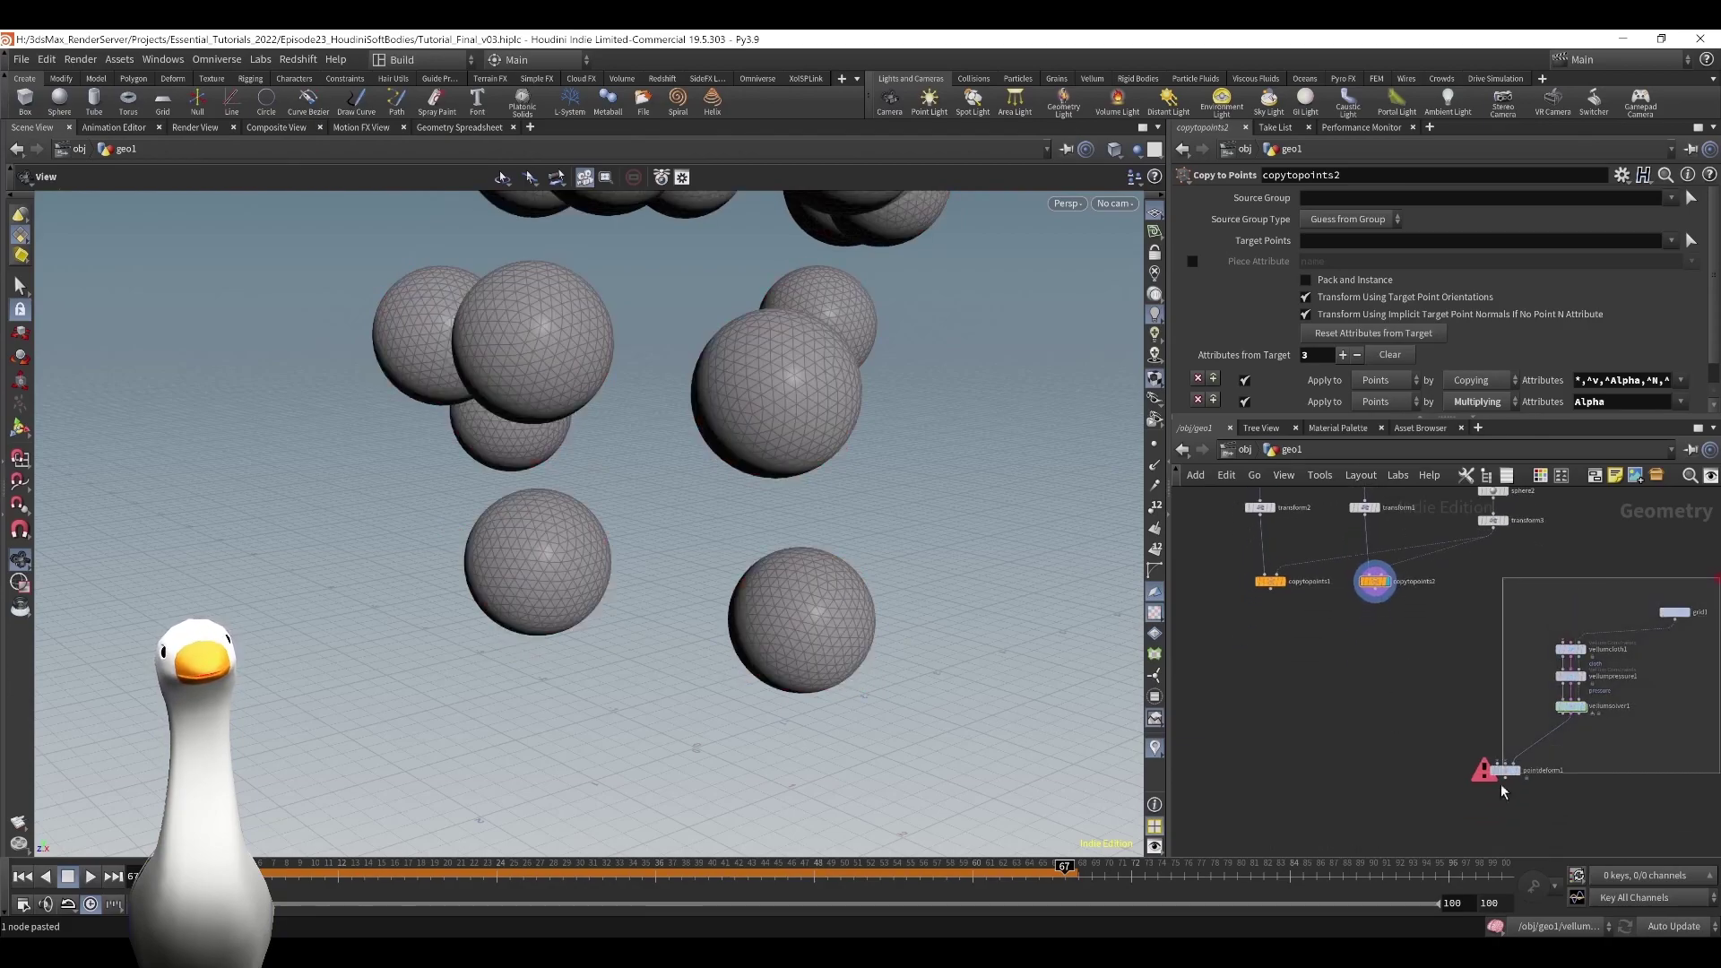
drag(1504, 791, 1350, 786)
click(1467, 631)
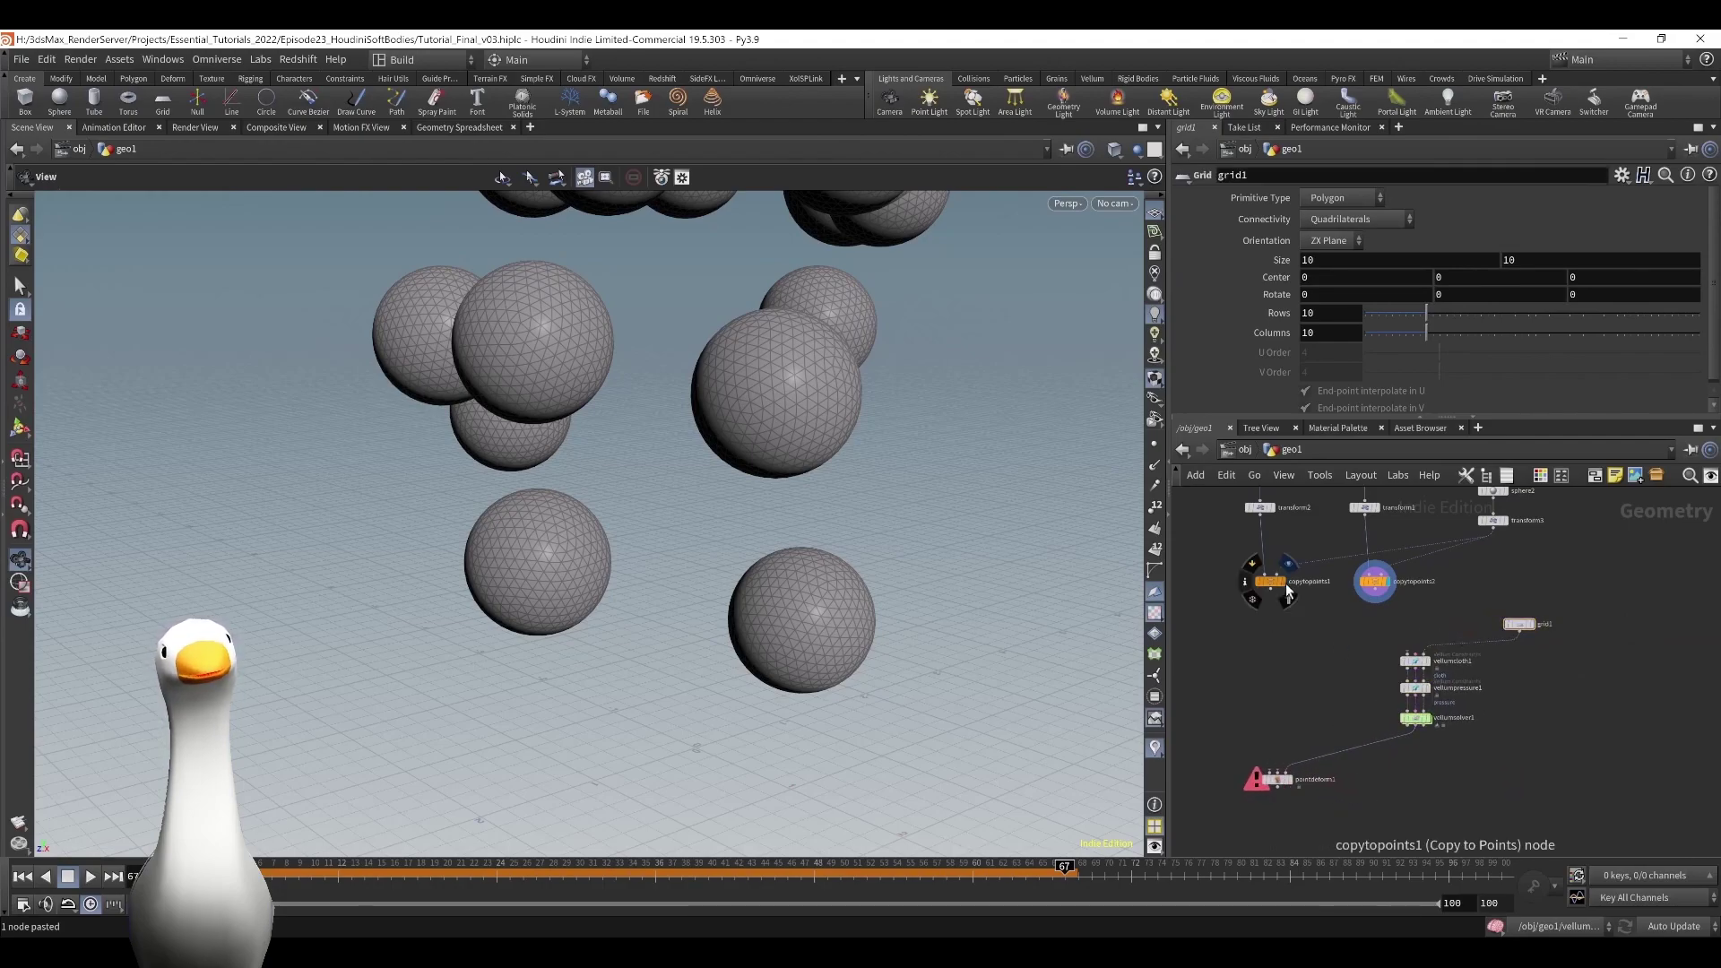
Connect copytopoints1 to Point Deform and copytopoints2 to both Point Deform and Vellum Cloth, and display the Vellum Solver.
click(1271, 582)
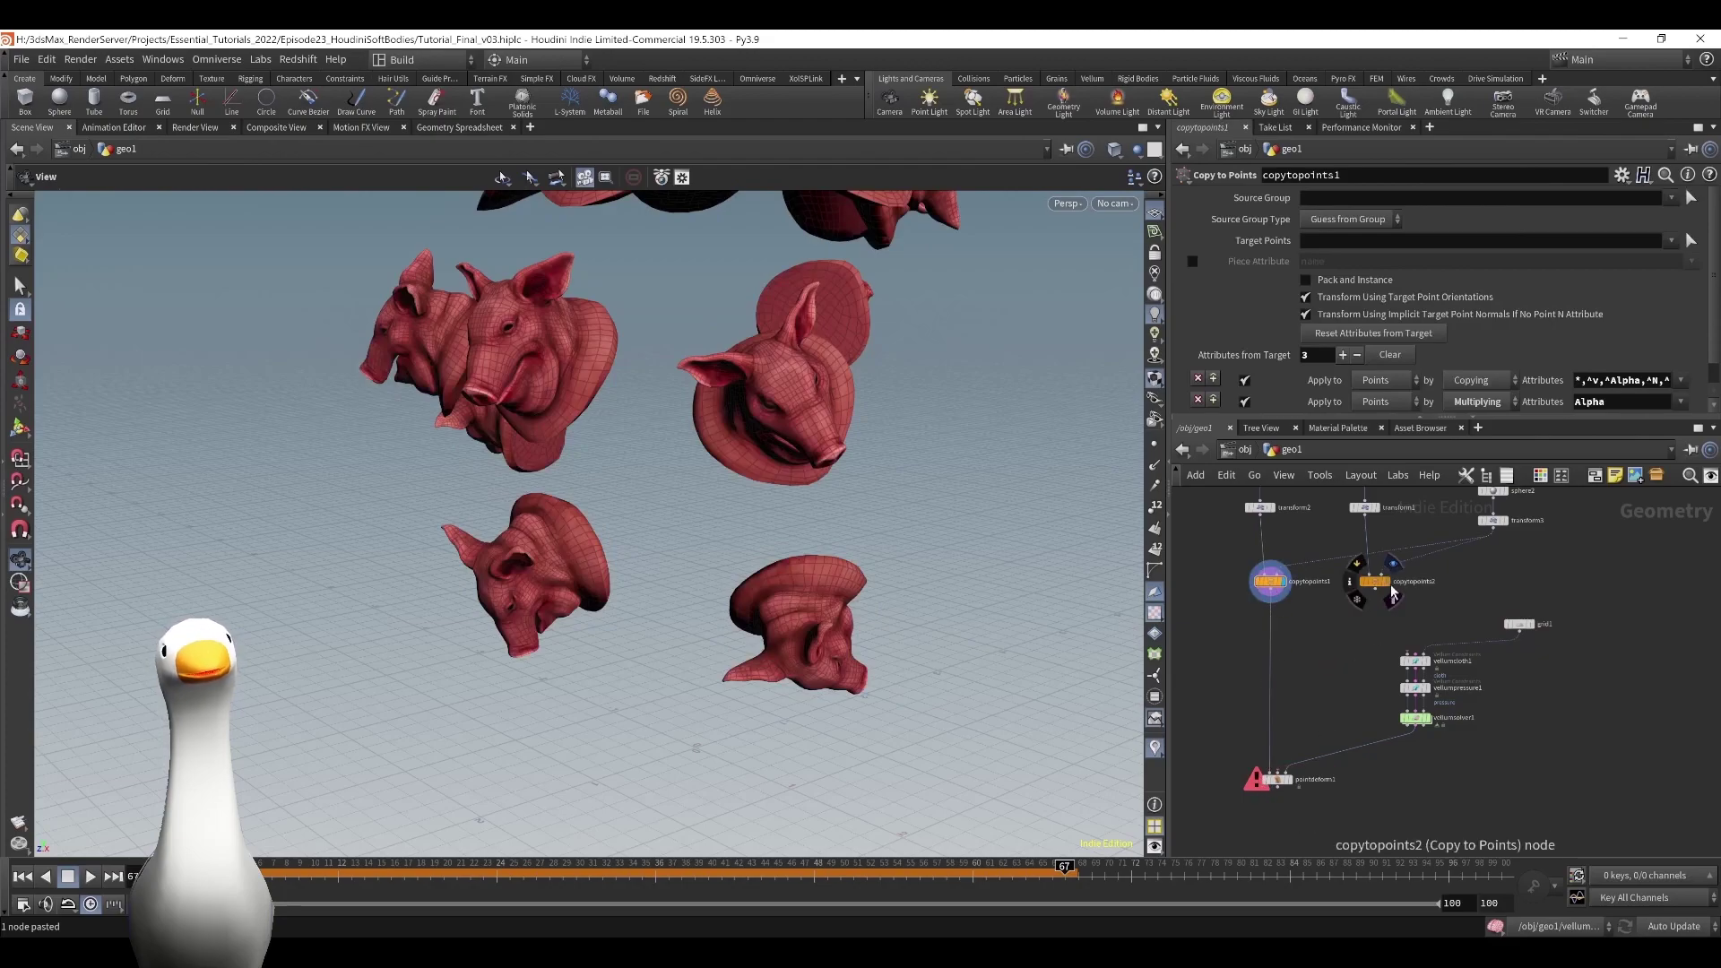
click(1392, 596)
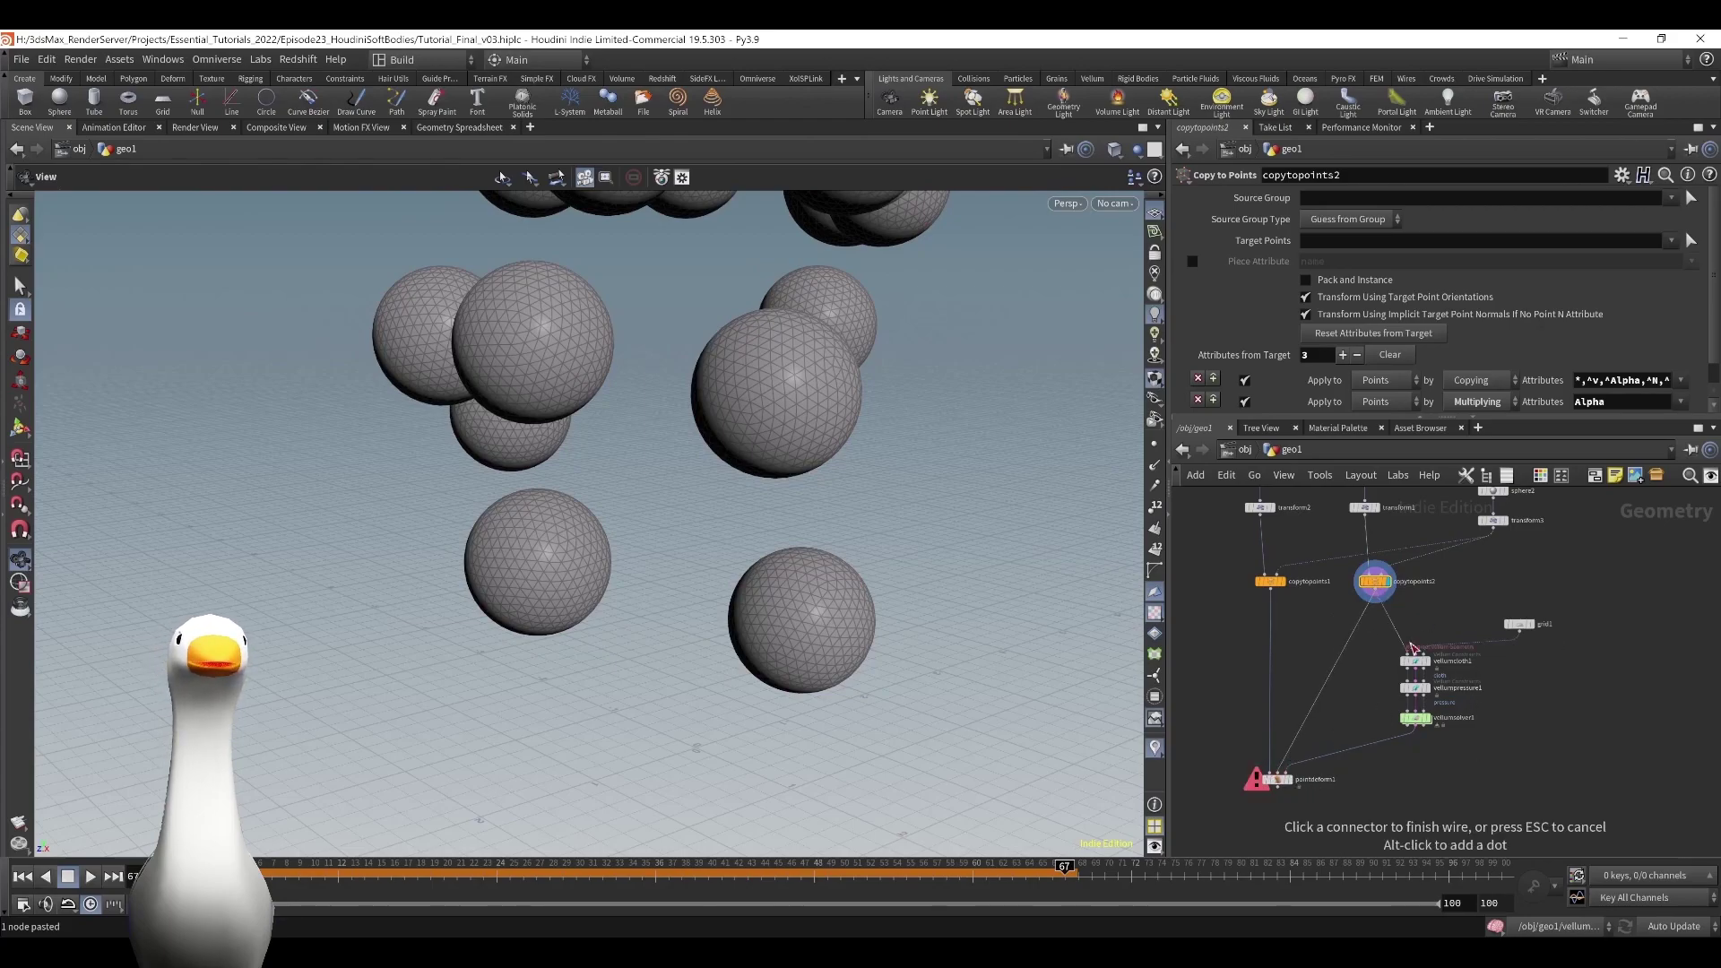
click(1434, 730)
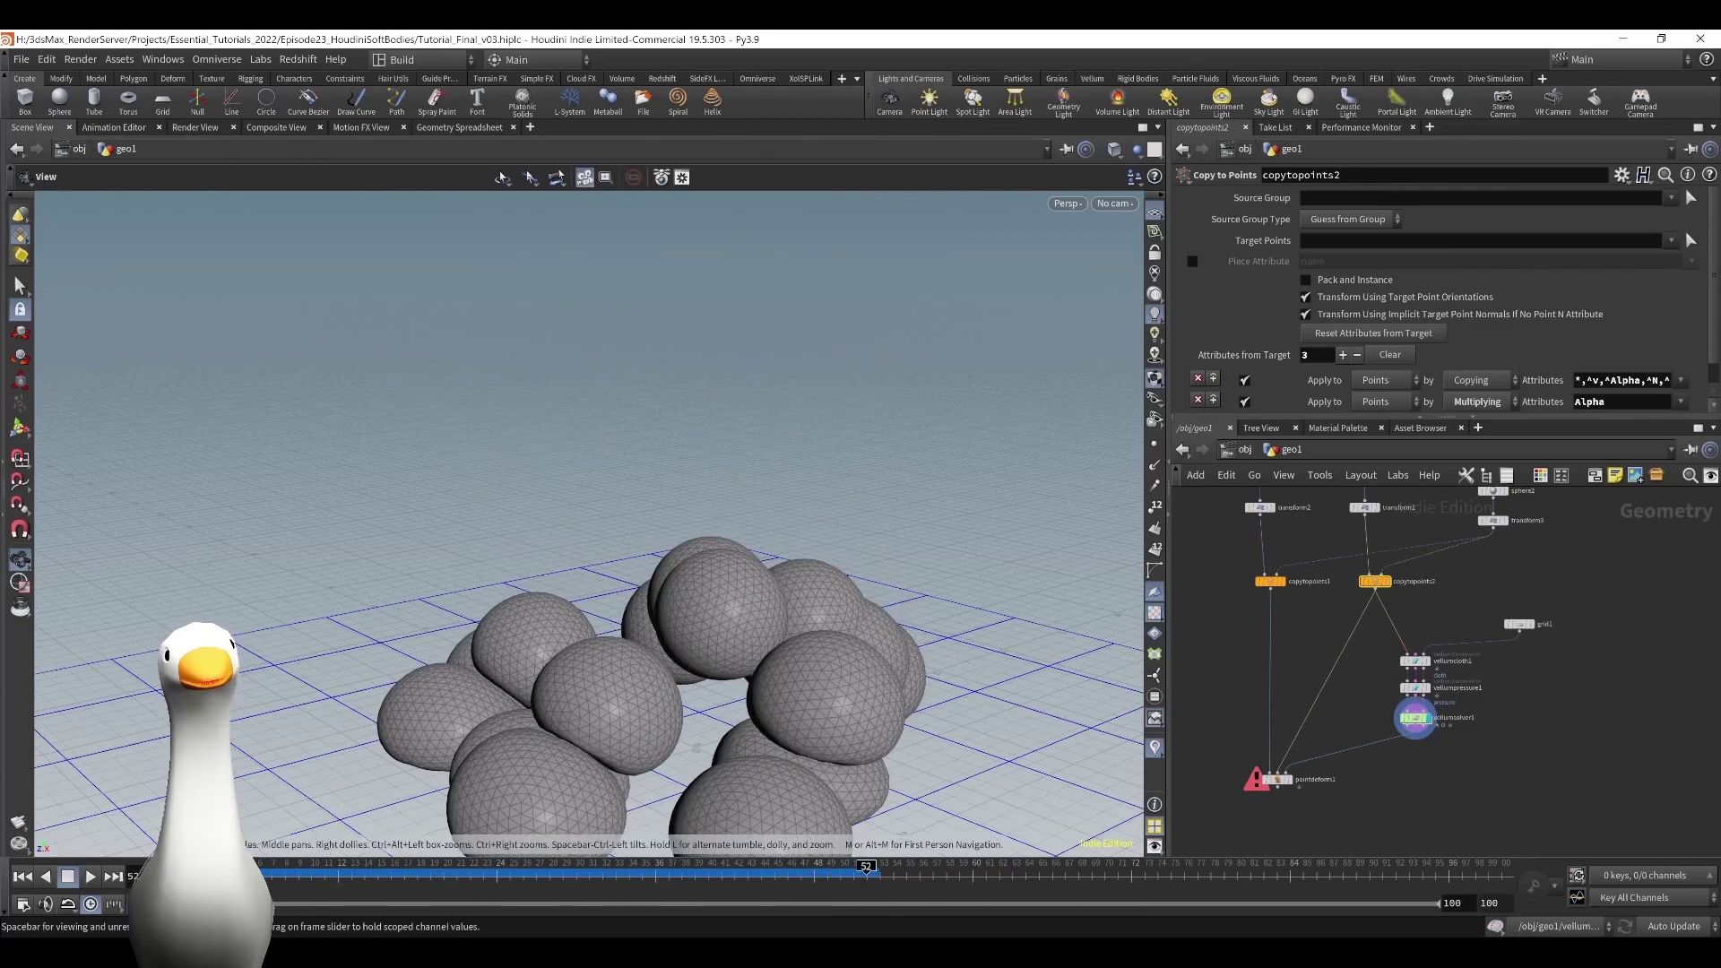
Display the pointdeform1 result and scrub the timeline to check how the copied pig heads follow the balloon simulation.
drag(299, 868, 197, 887)
click(1289, 779)
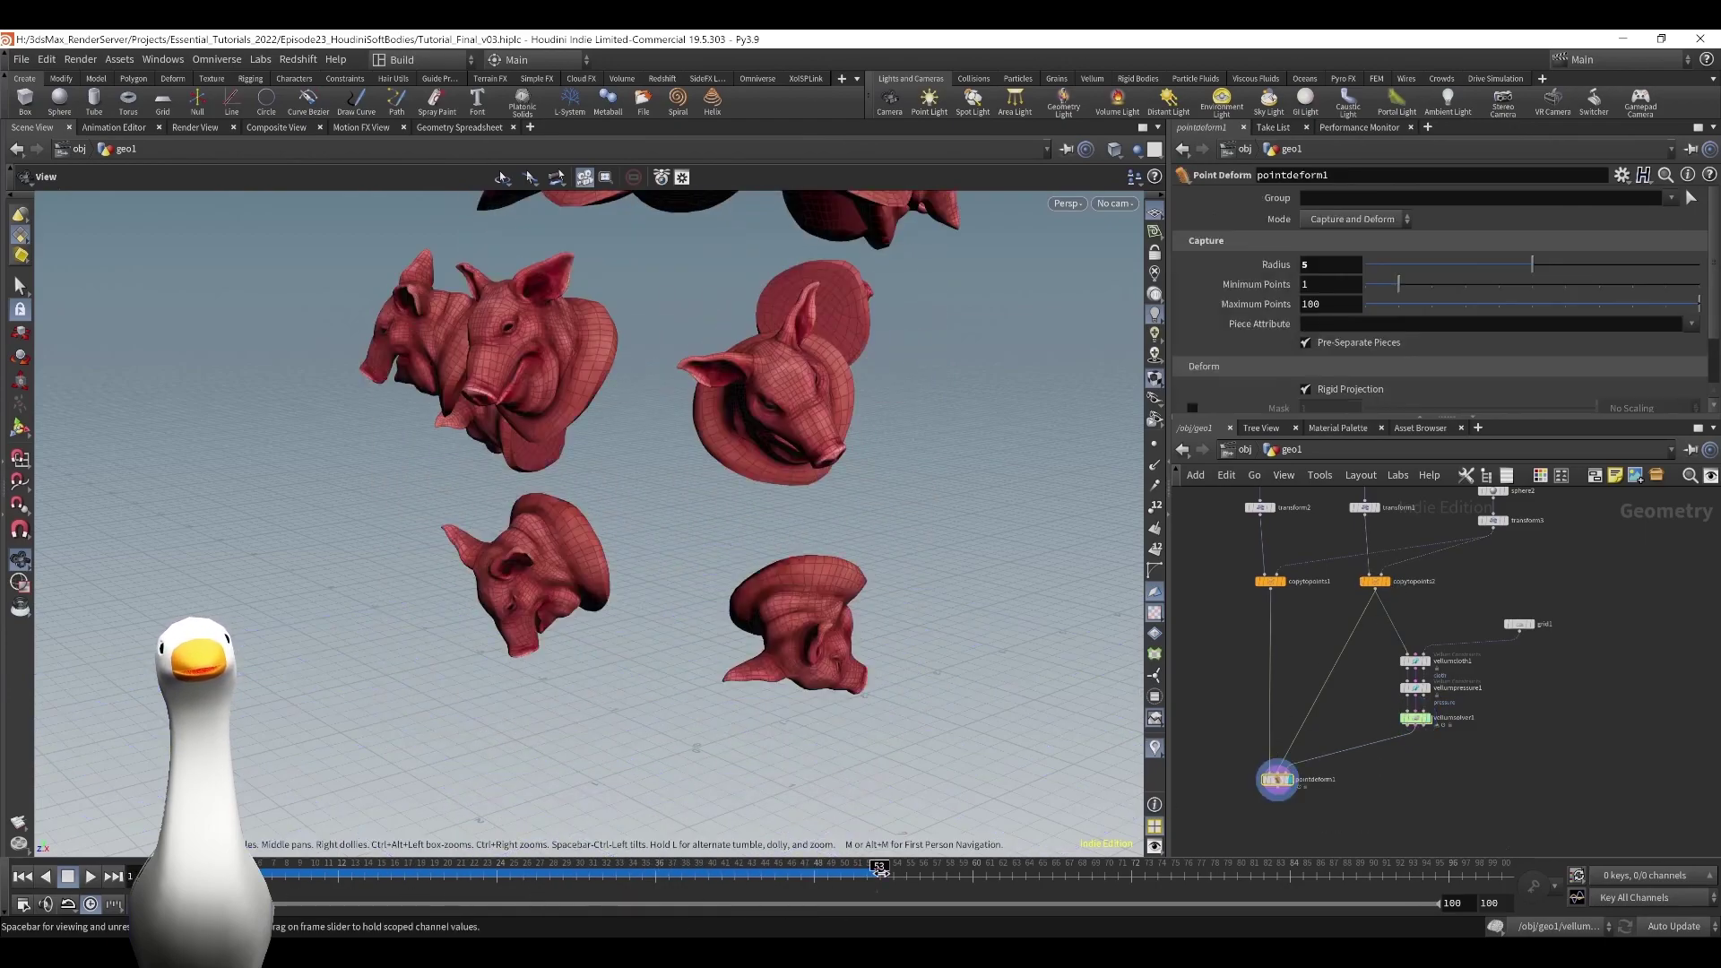
click(879, 871)
drag(262, 867, 894, 909)
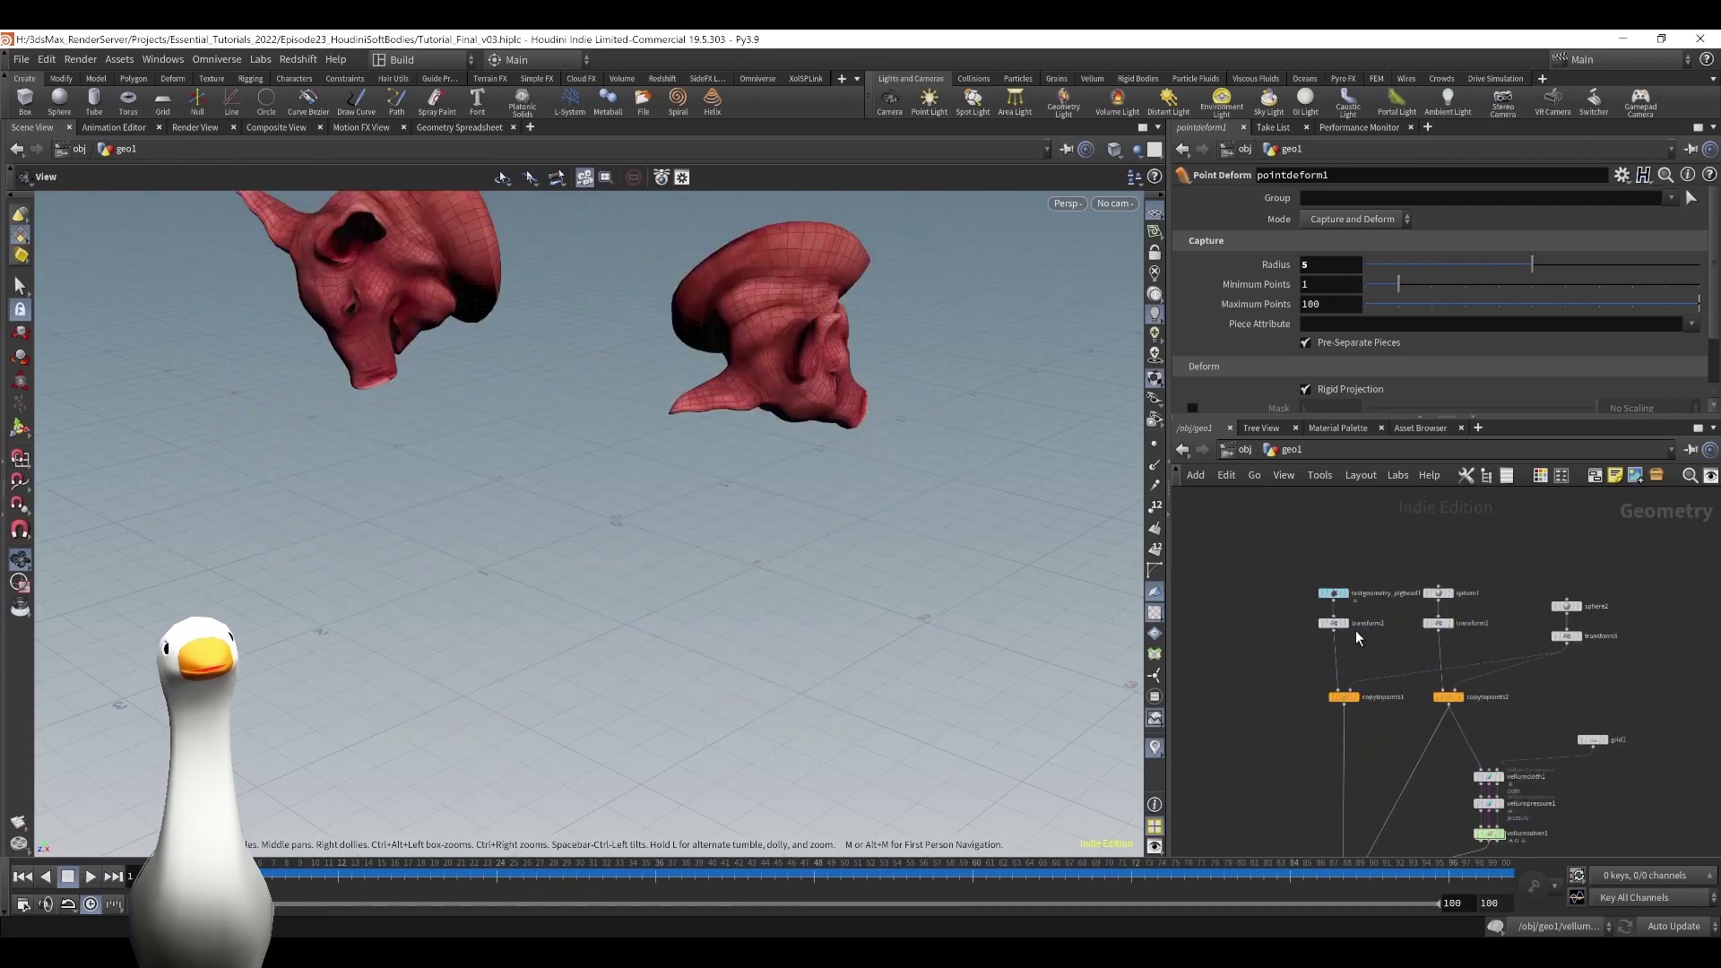
Insert a Remesh node between testgeometry_pighead1 and transform2 and set its Target Size to 0.02.
key(Tab)
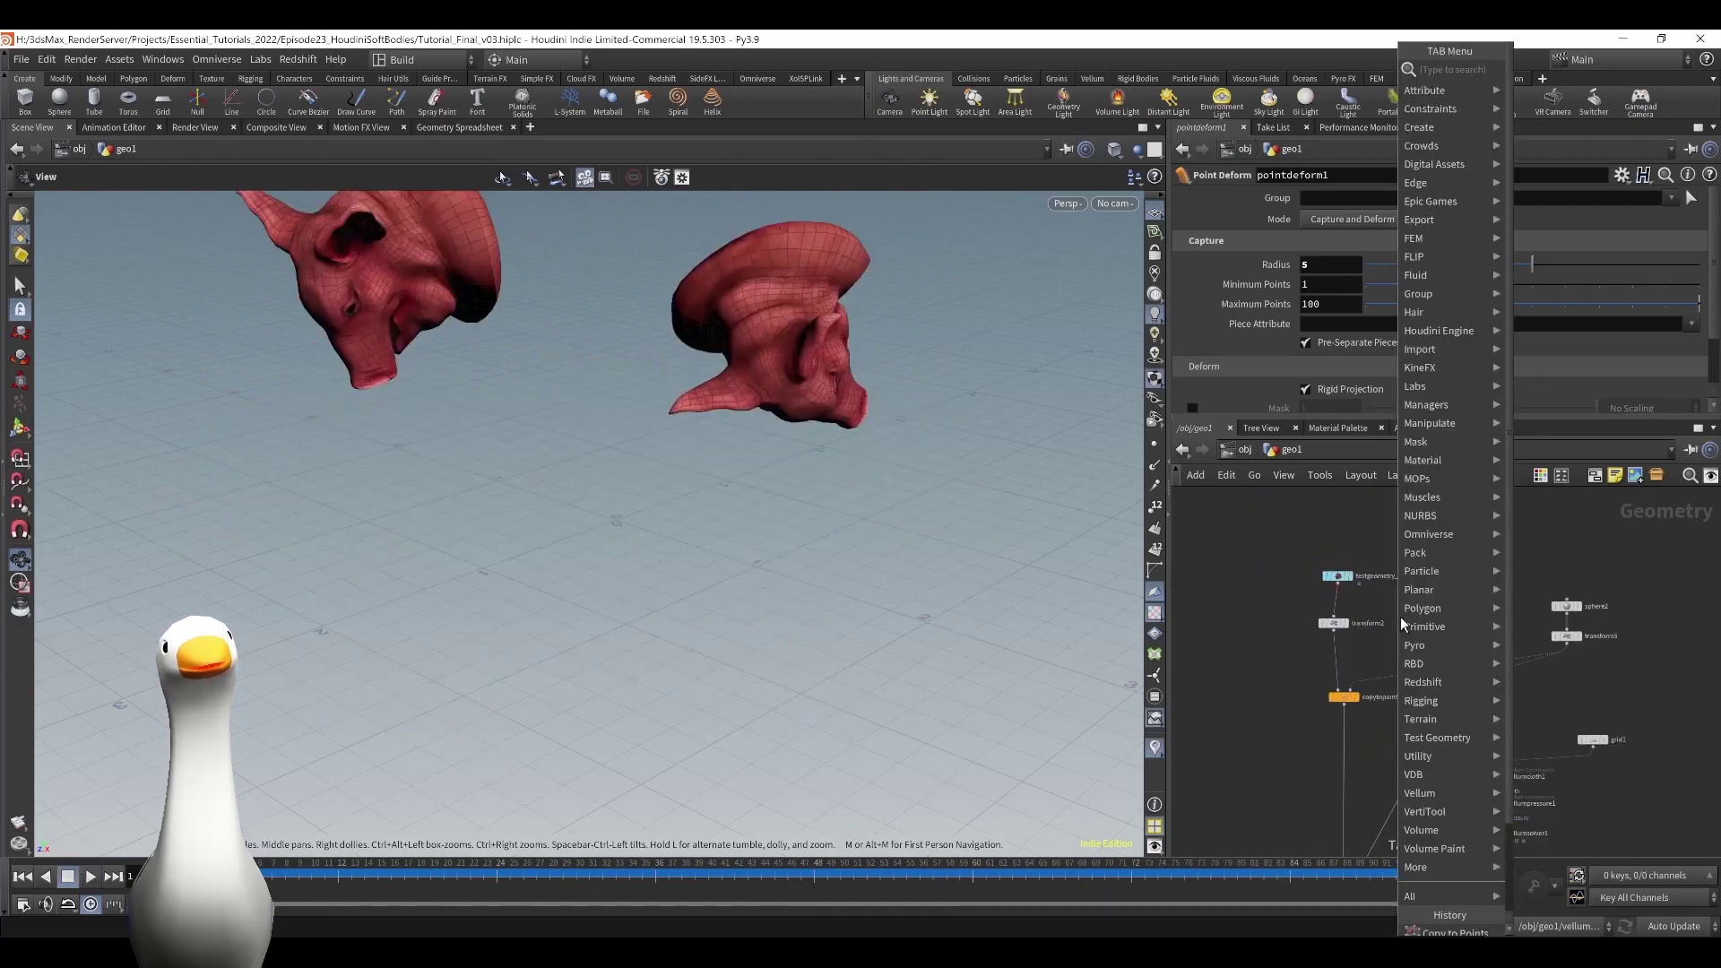
text(rem)
key(Return)
click(1379, 607)
scroll(1377, 600, up, 5)
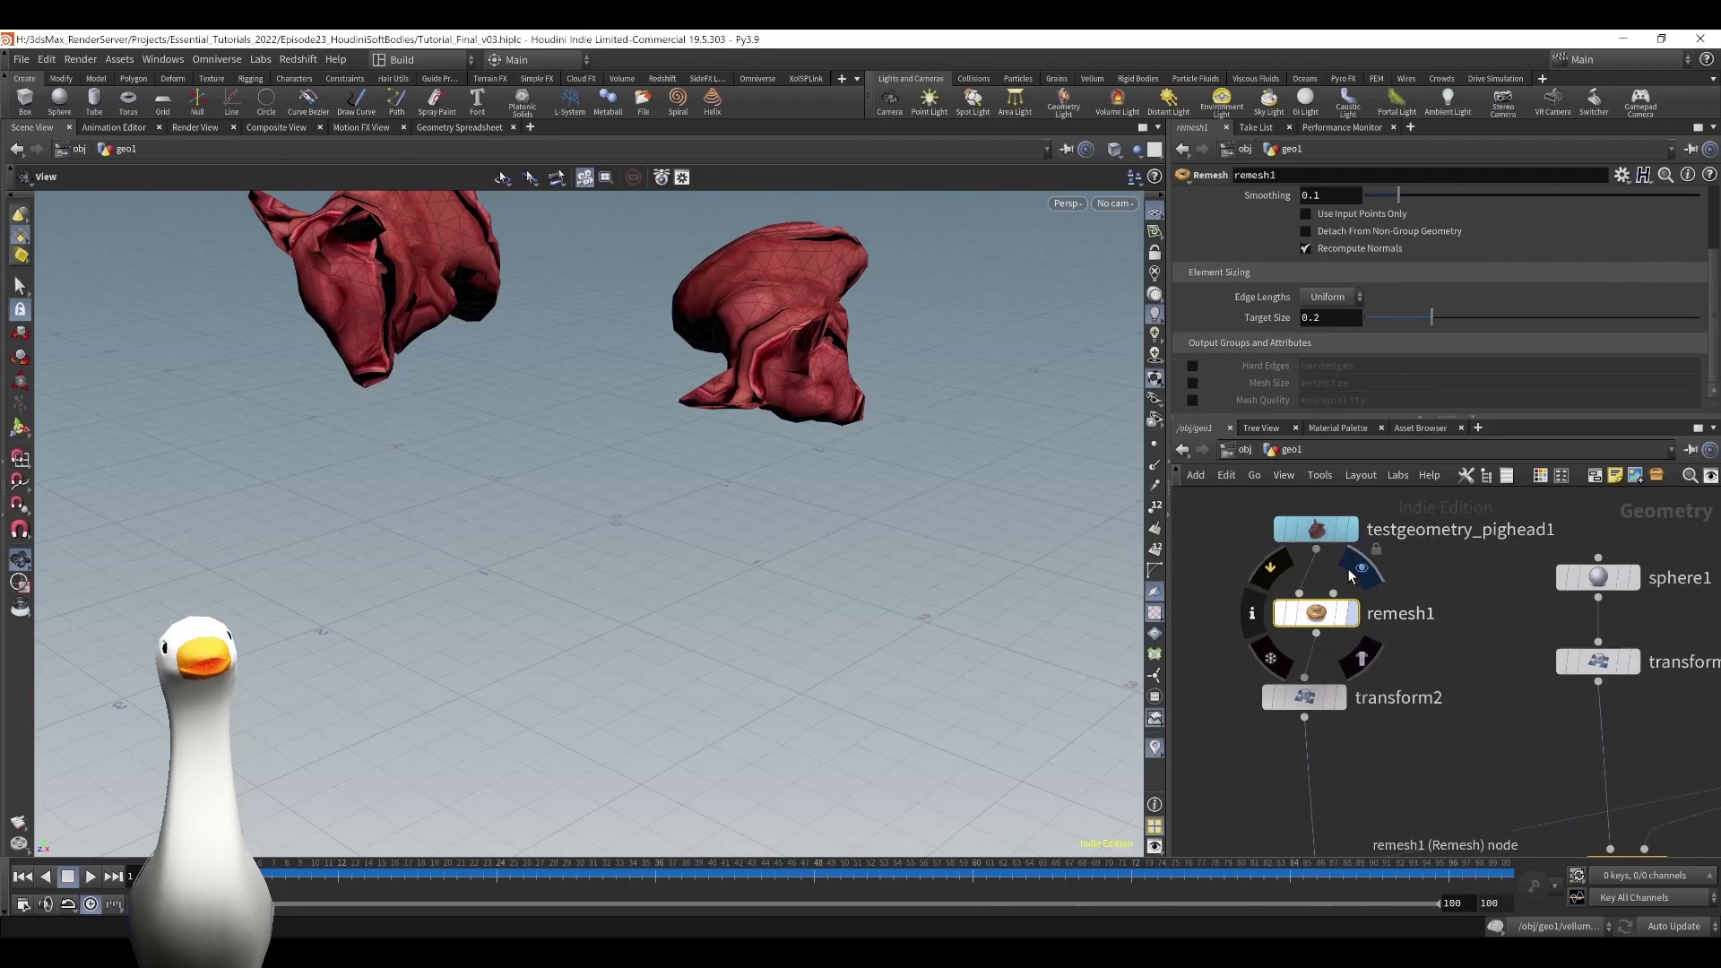
key(BackSpace)
text(02)
key(Return)
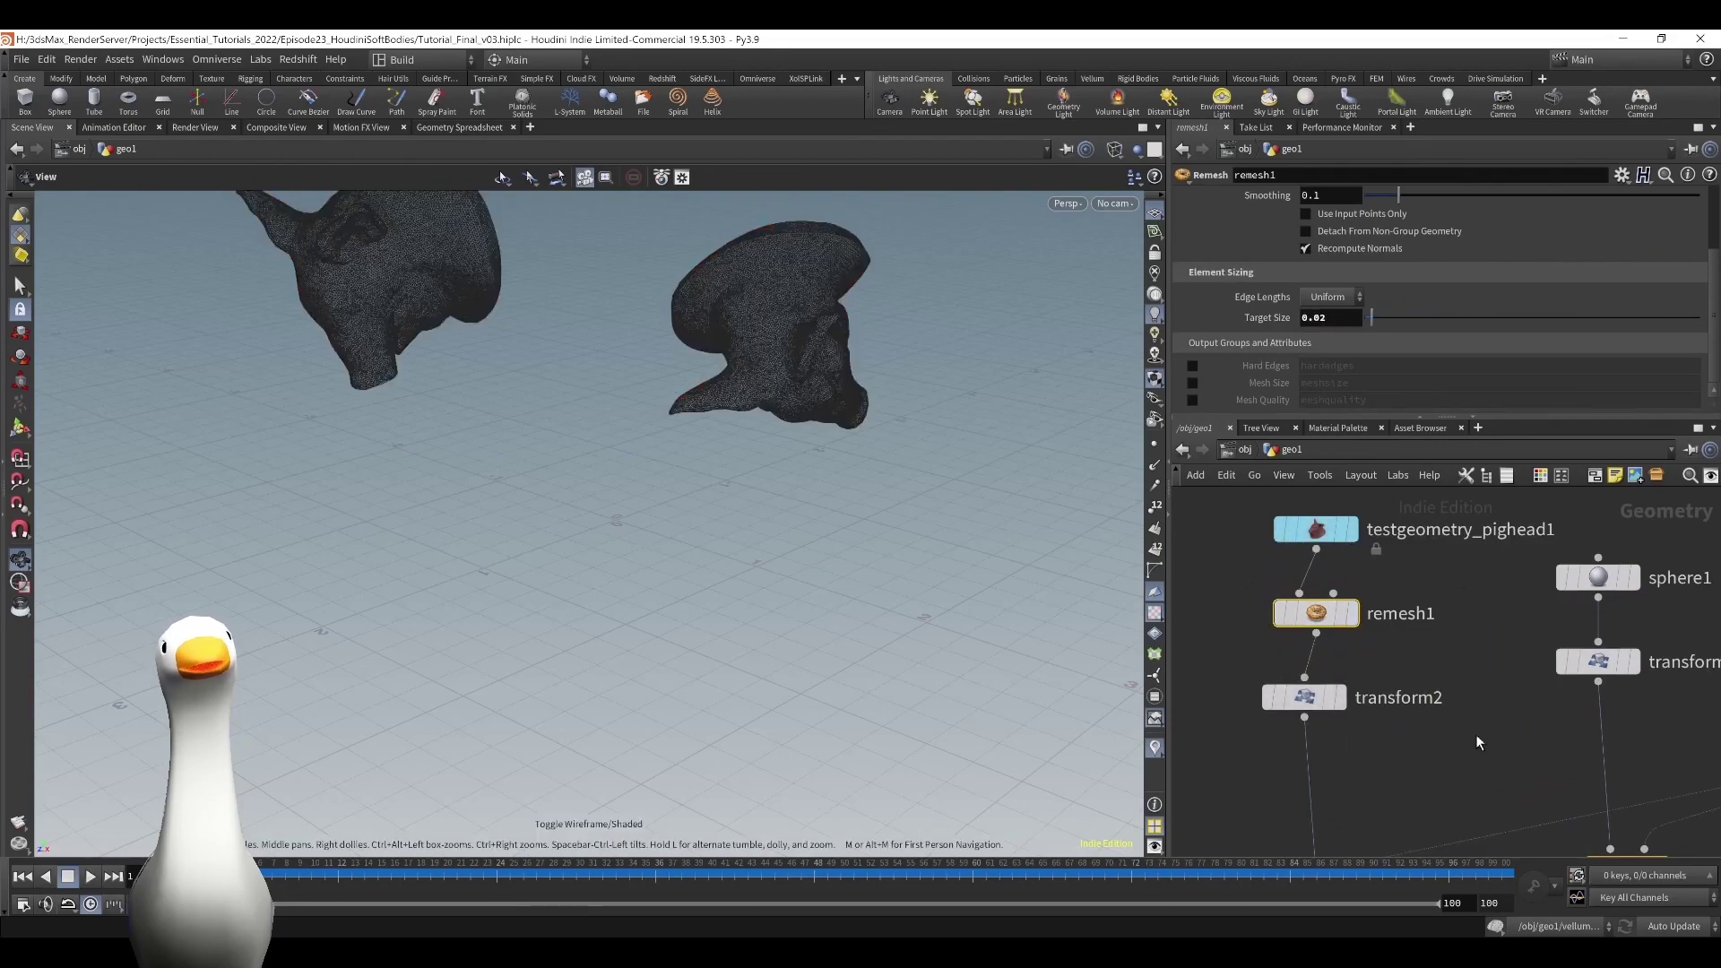
Inspect the remeshed pig head on its own, and play the simulation with pointdeform1 displayed.
key(e)
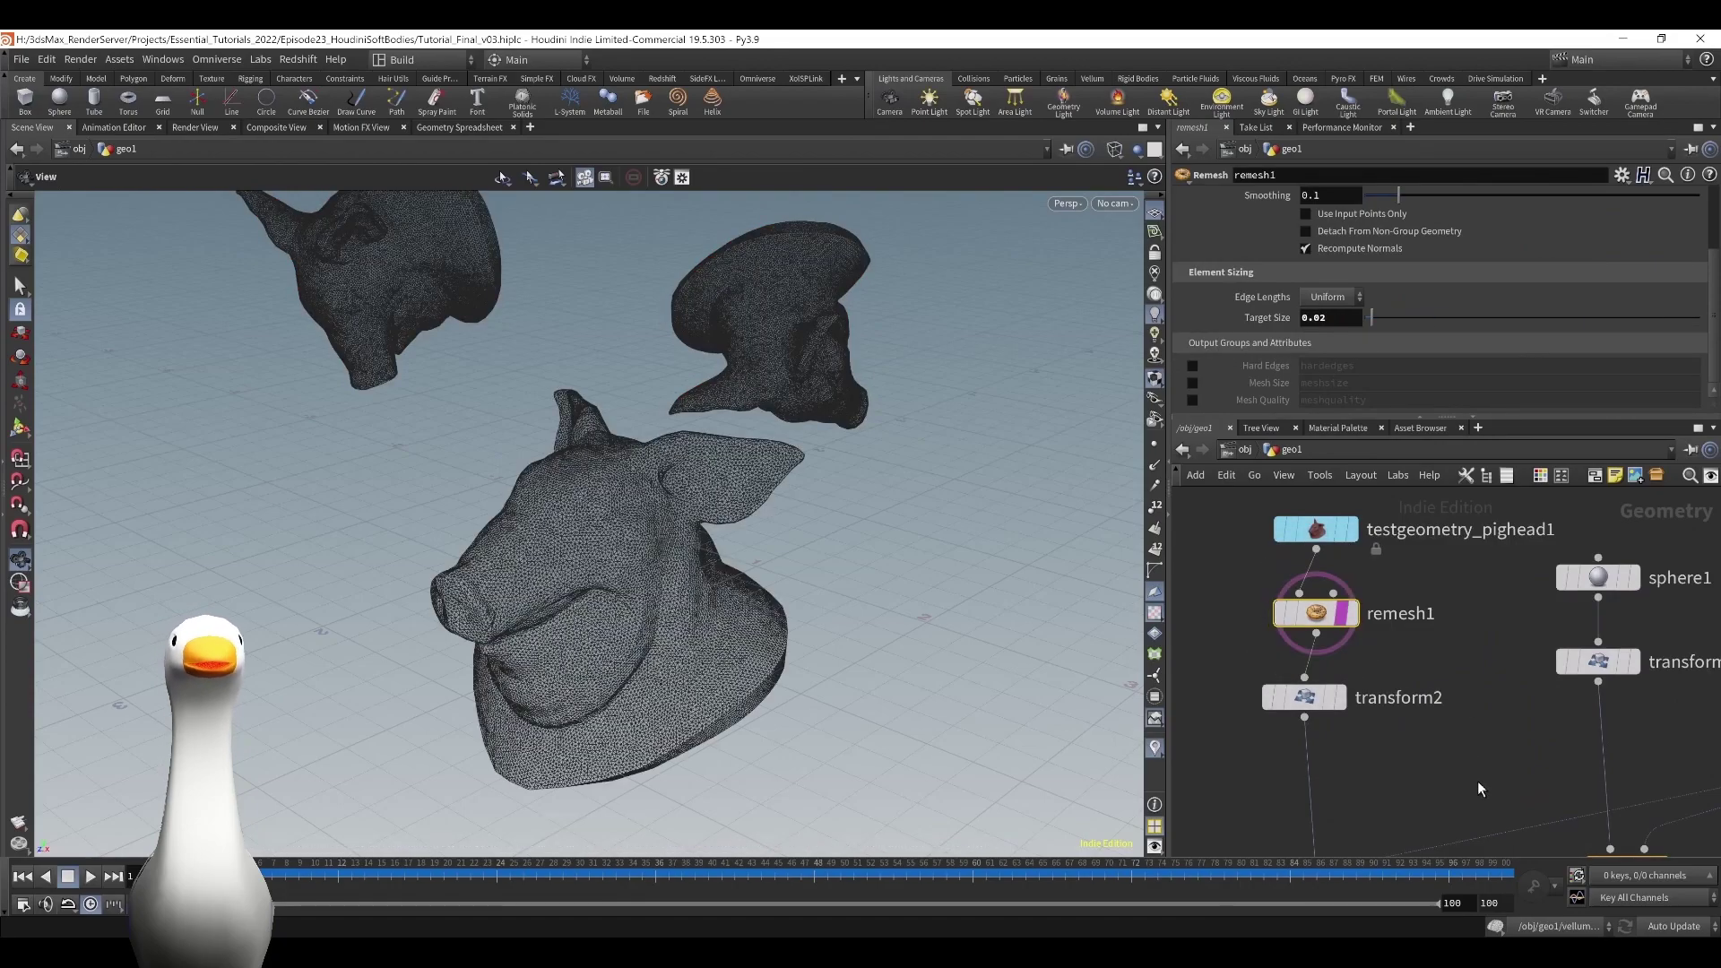
click(1340, 620)
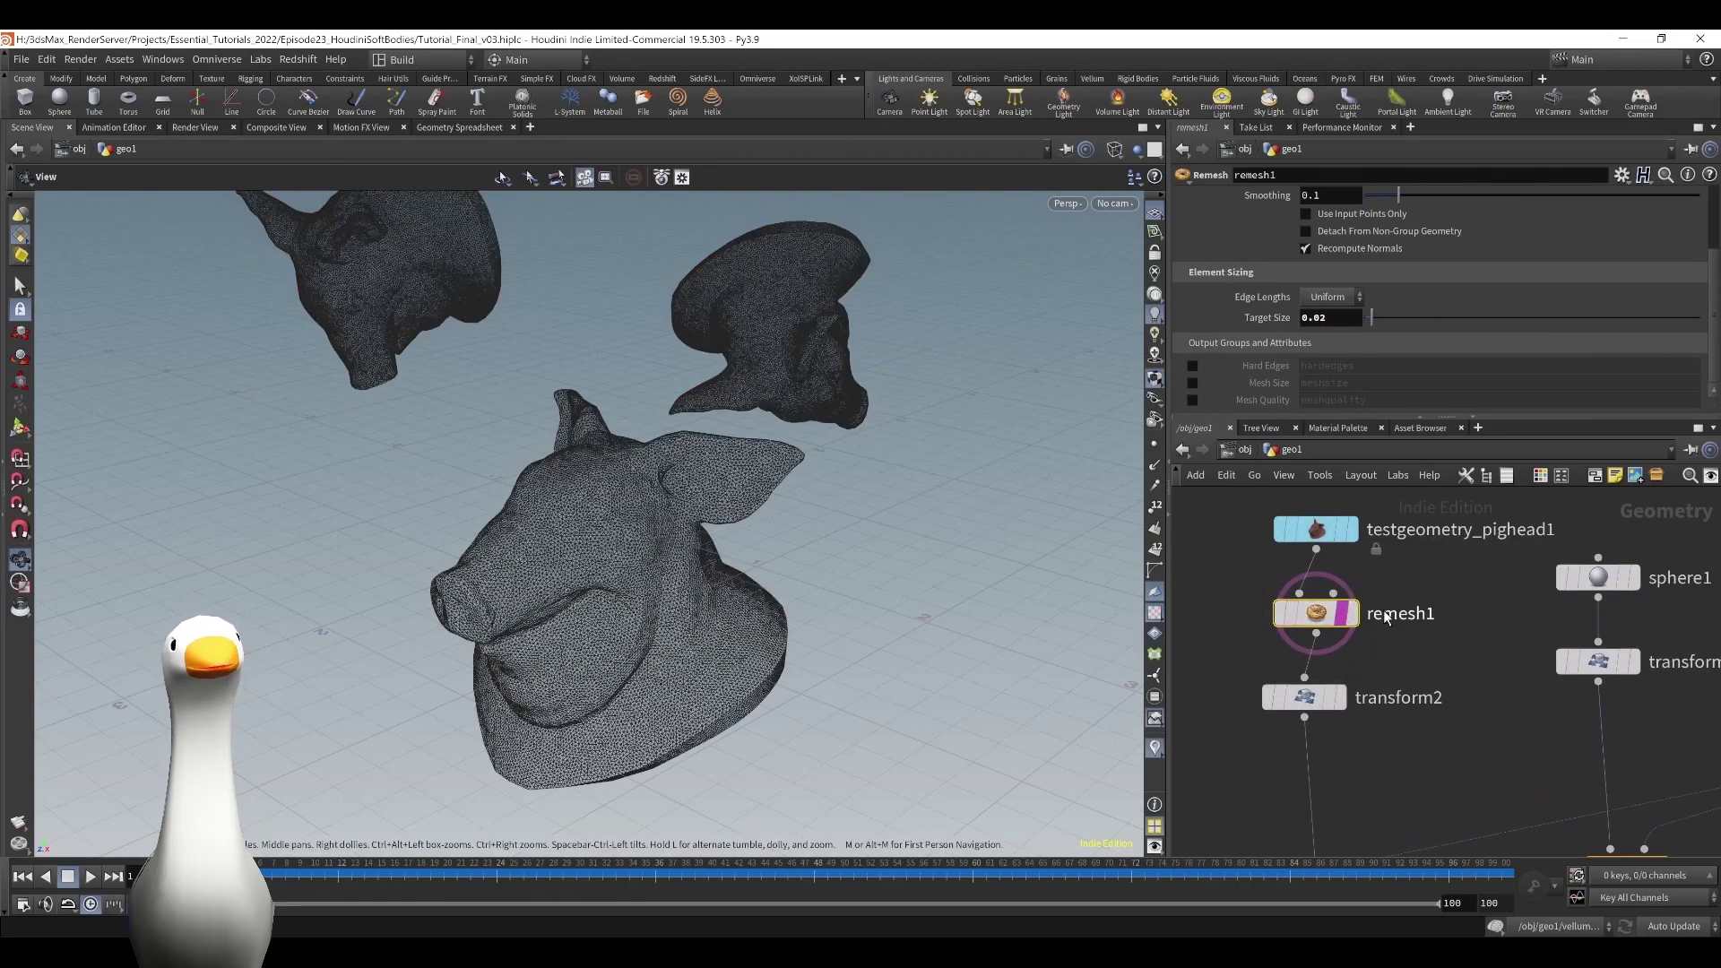
key(w)
scroll(1439, 709, down, 2)
scroll(1450, 730, down, 3)
middle_drag(1450, 694, 1414, 417)
key(w)
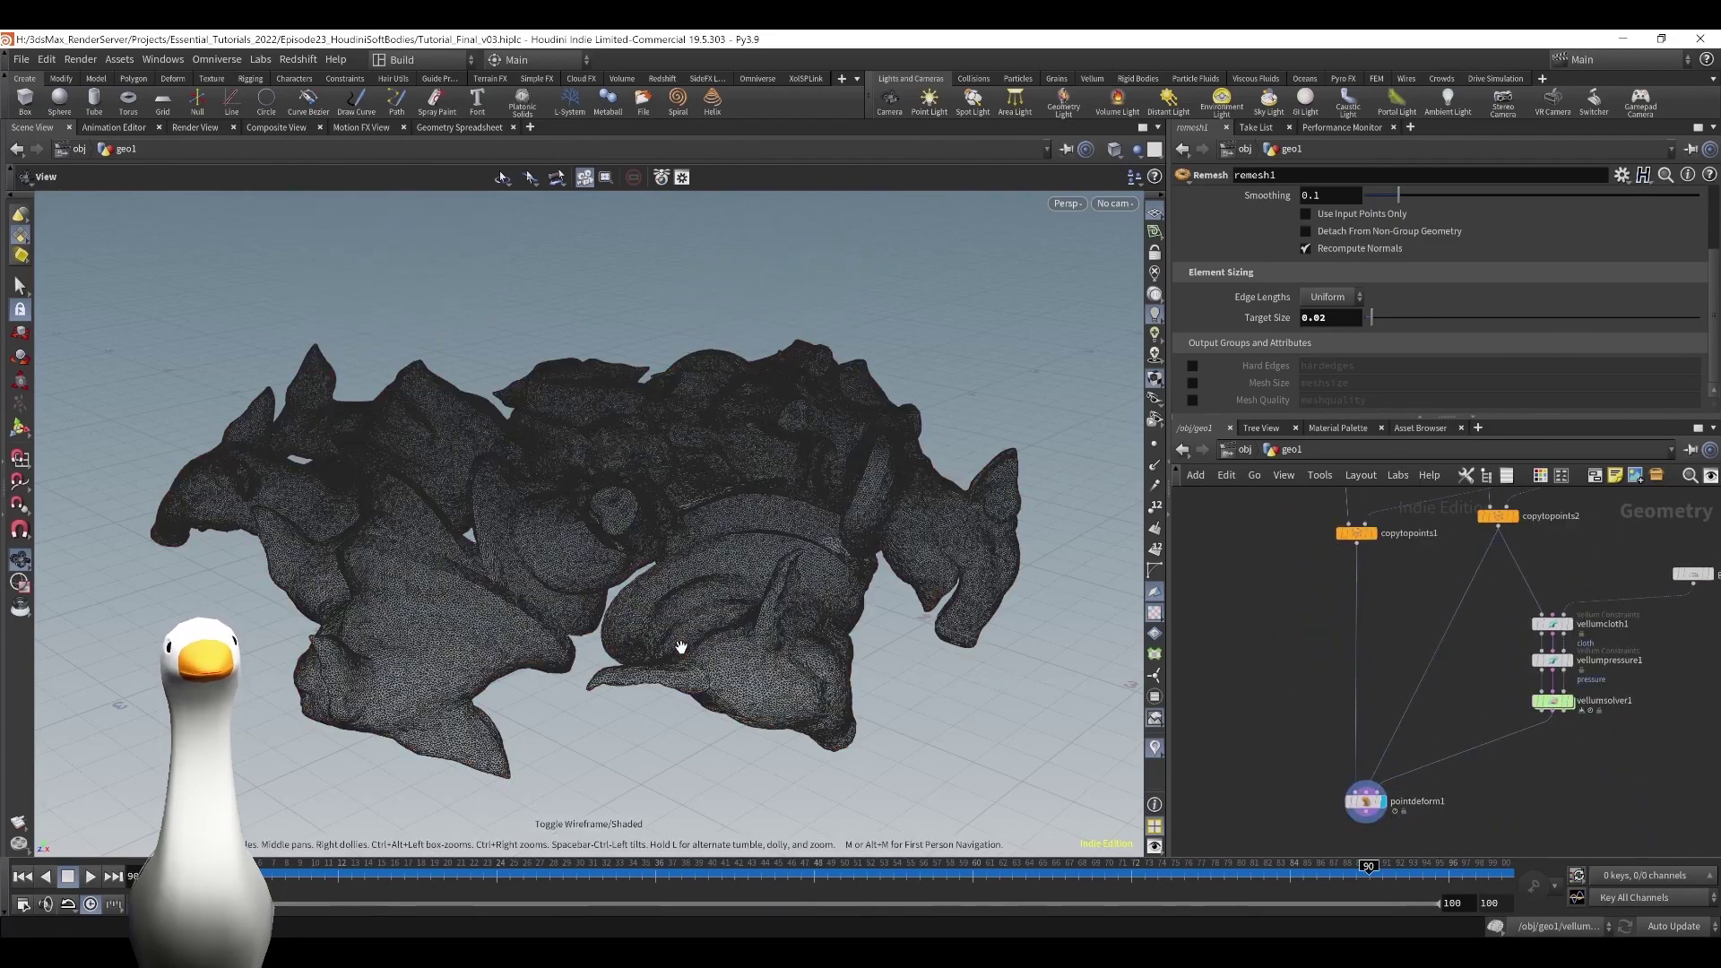
click(88, 876)
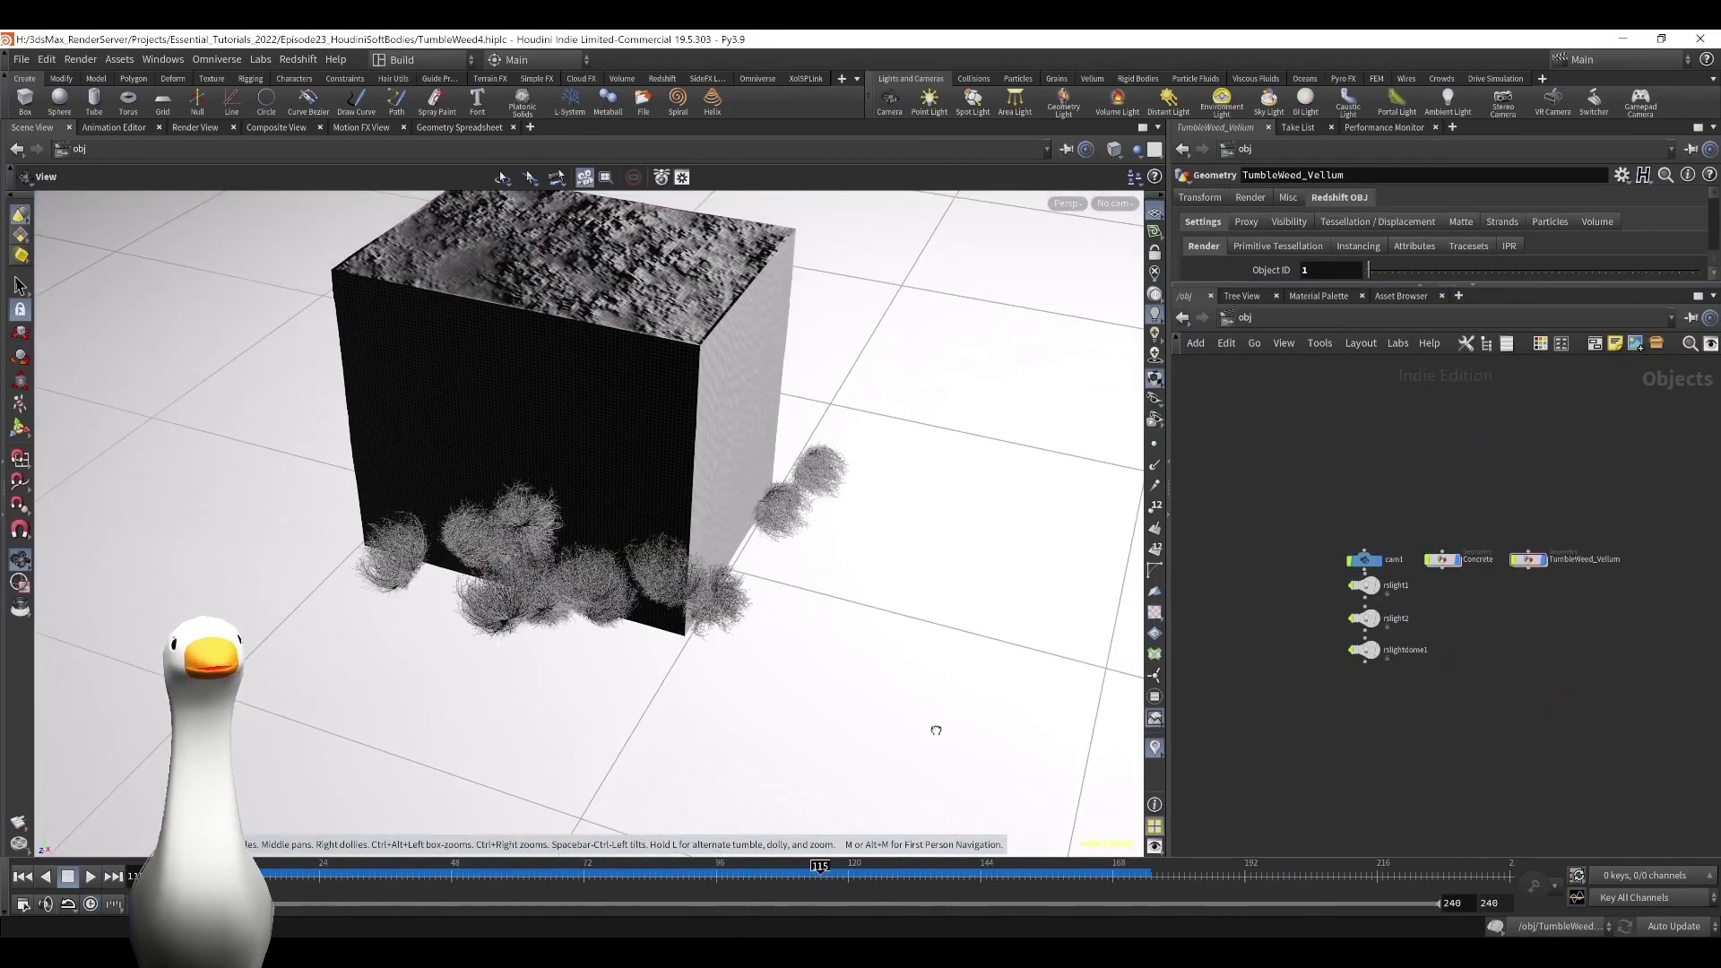
Review the tumbleweeds hitting the concrete block in the TumbleWeed4 scene, scrubbing the timeline and examining them up close.
drag(935, 731, 803, 582)
drag(510, 881, 1107, 874)
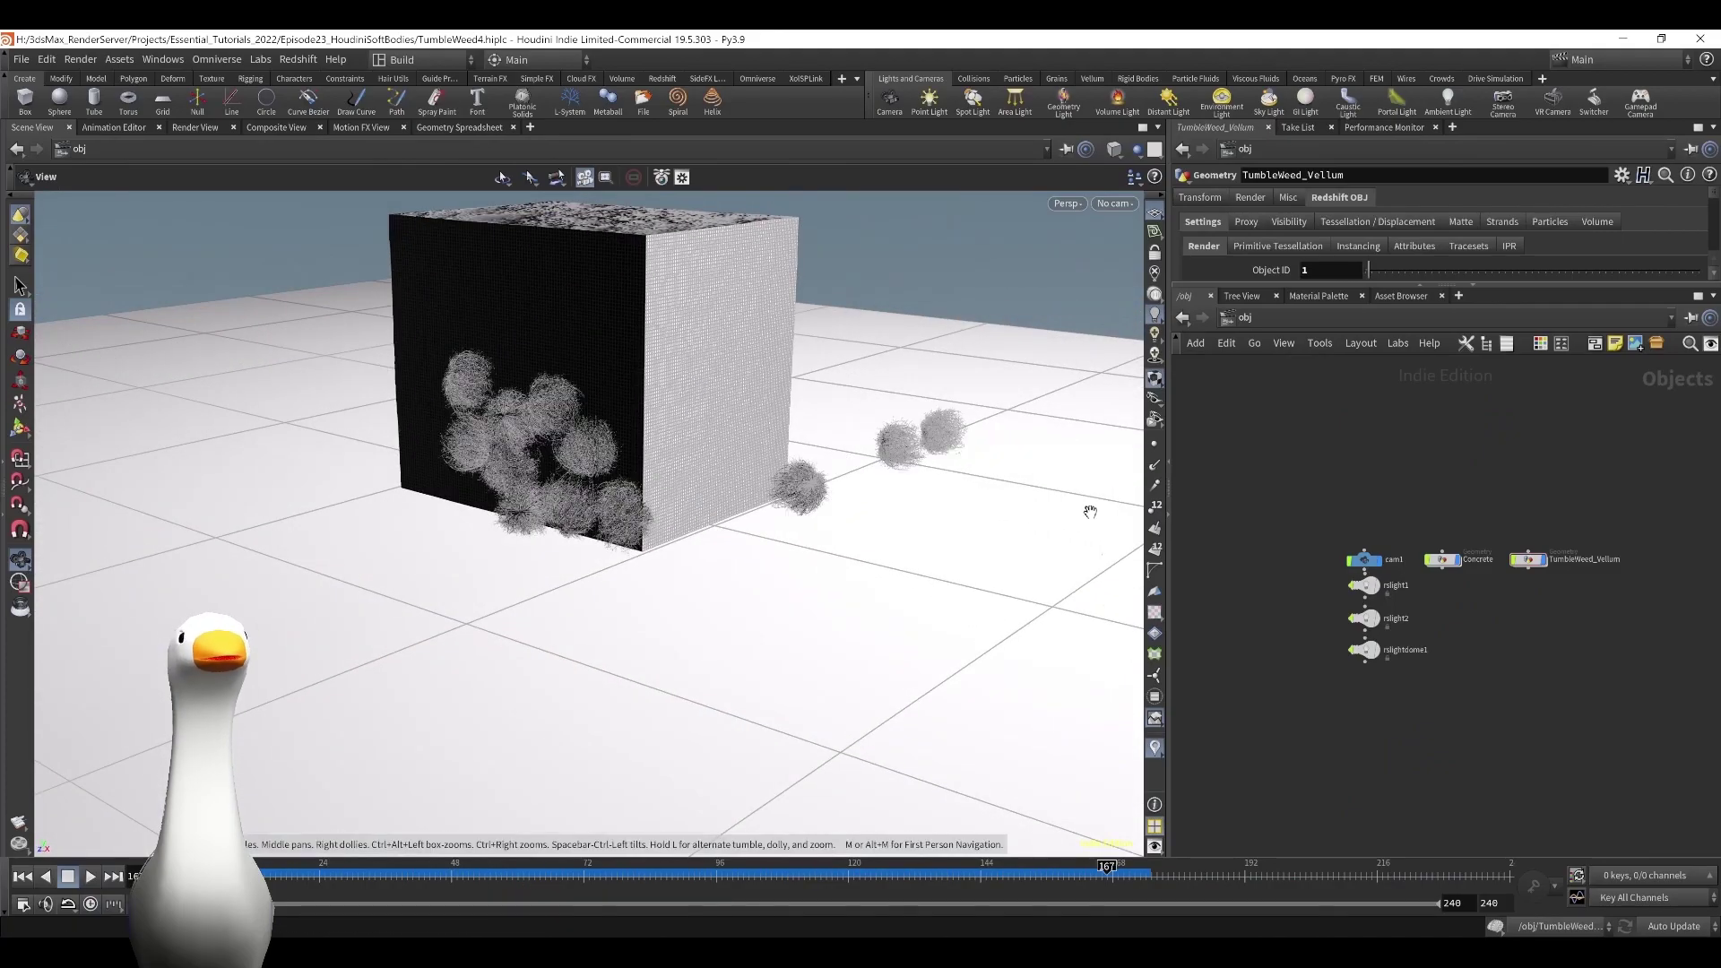
scroll(604, 421, up, 4)
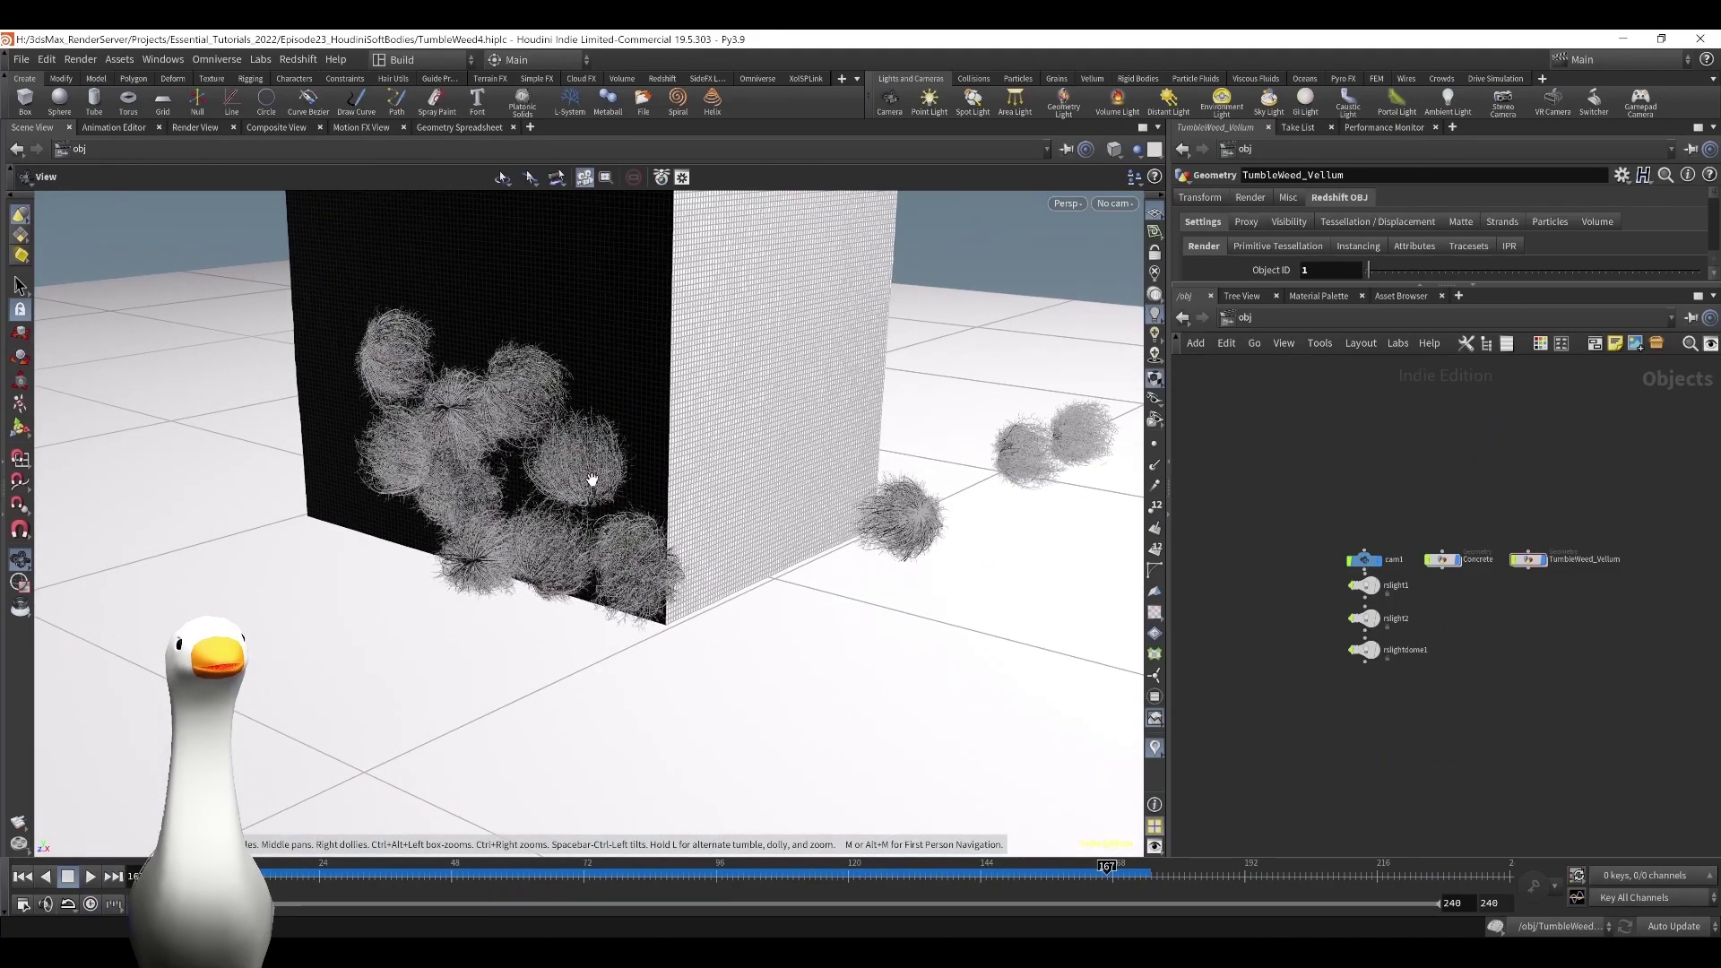
scroll(591, 481, up, 5)
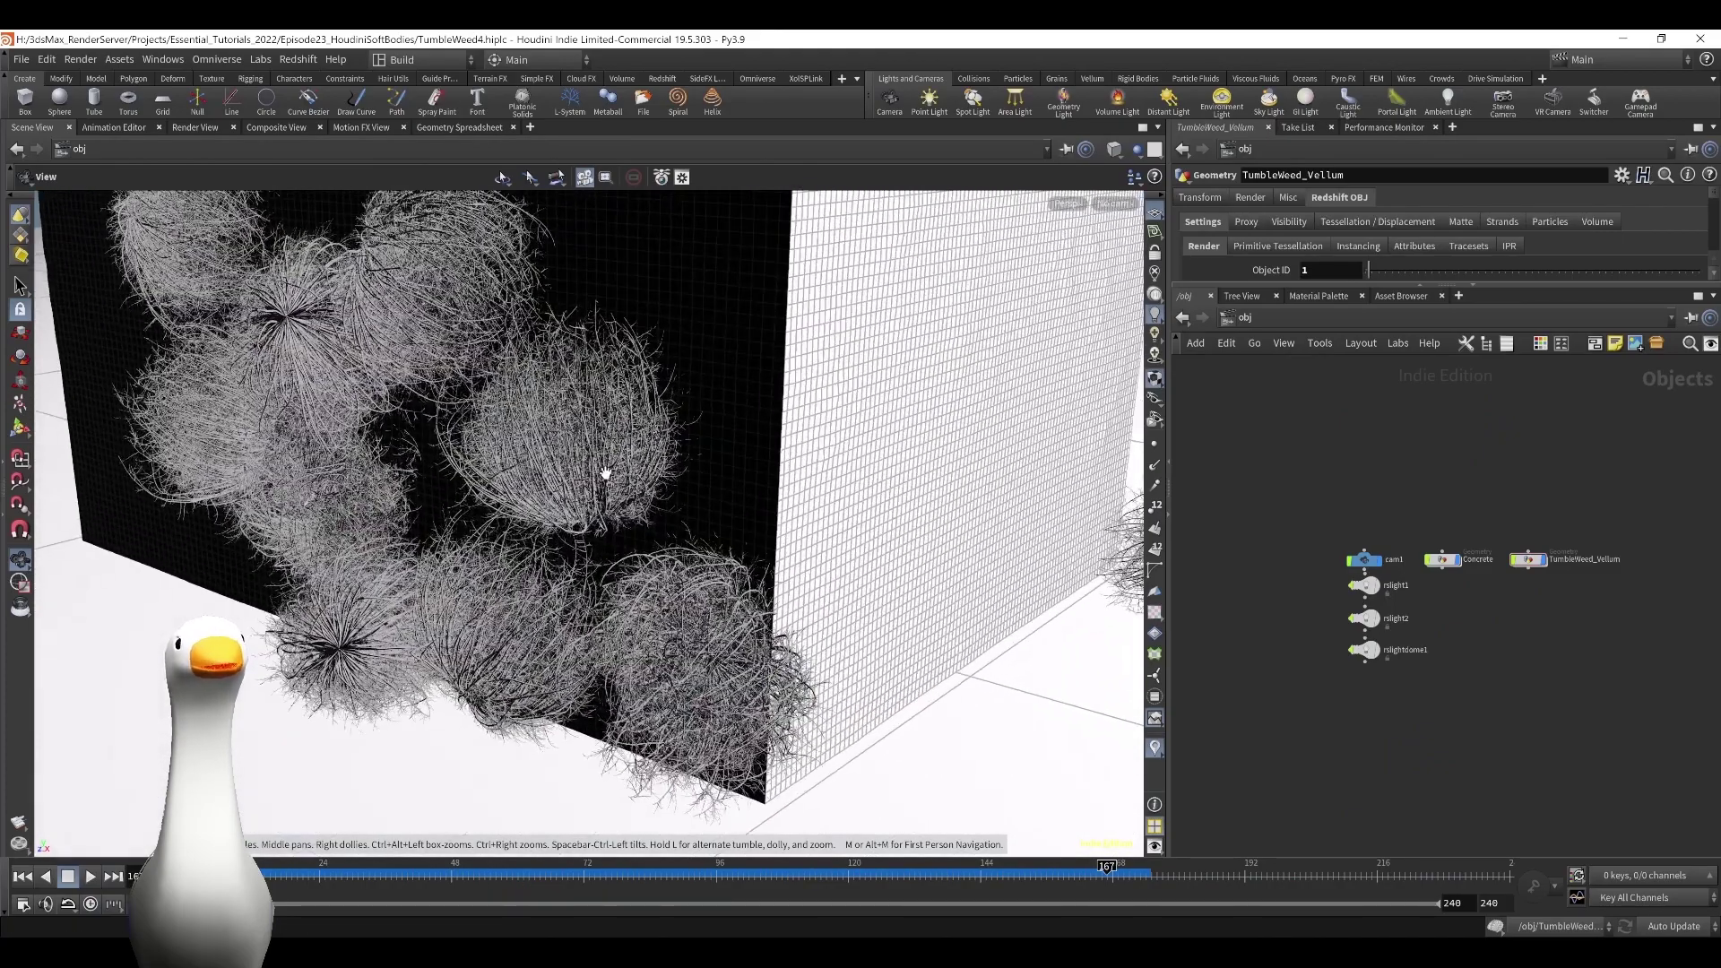
drag(603, 476, 578, 509)
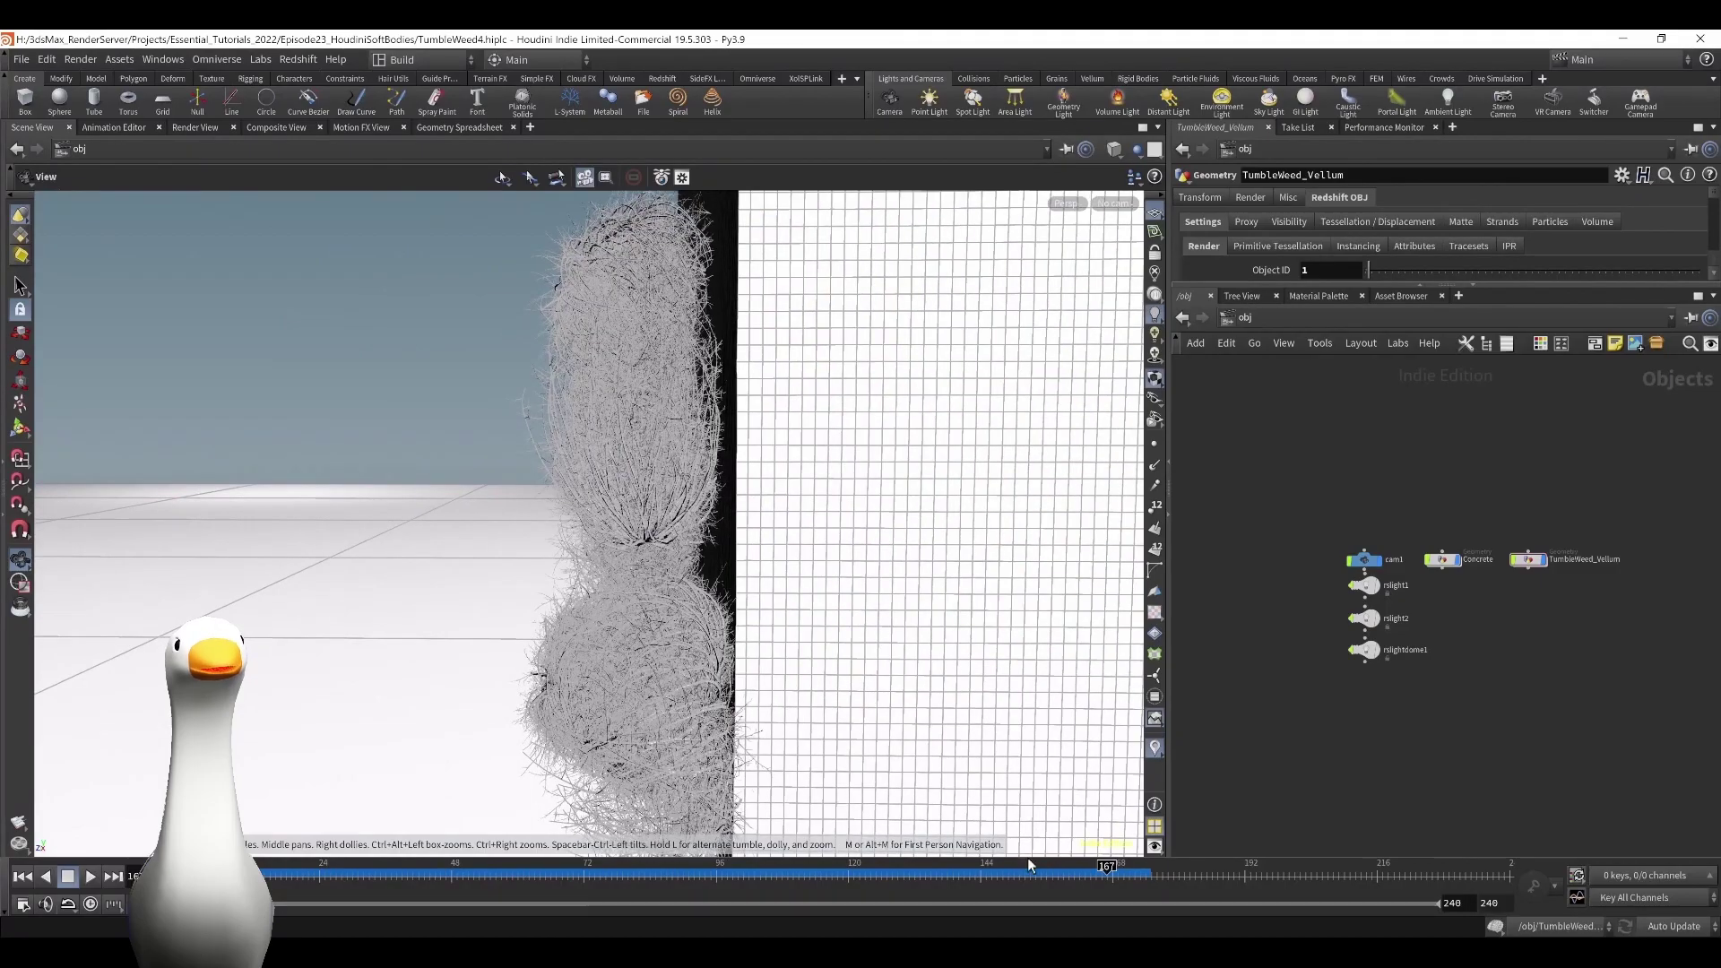
drag(1027, 863, 1001, 866)
drag(703, 661, 851, 678)
Open the TumbleWeed_Vellum network and display the imported tumbleweed.fbx geometry from file2.
double_click(1534, 563)
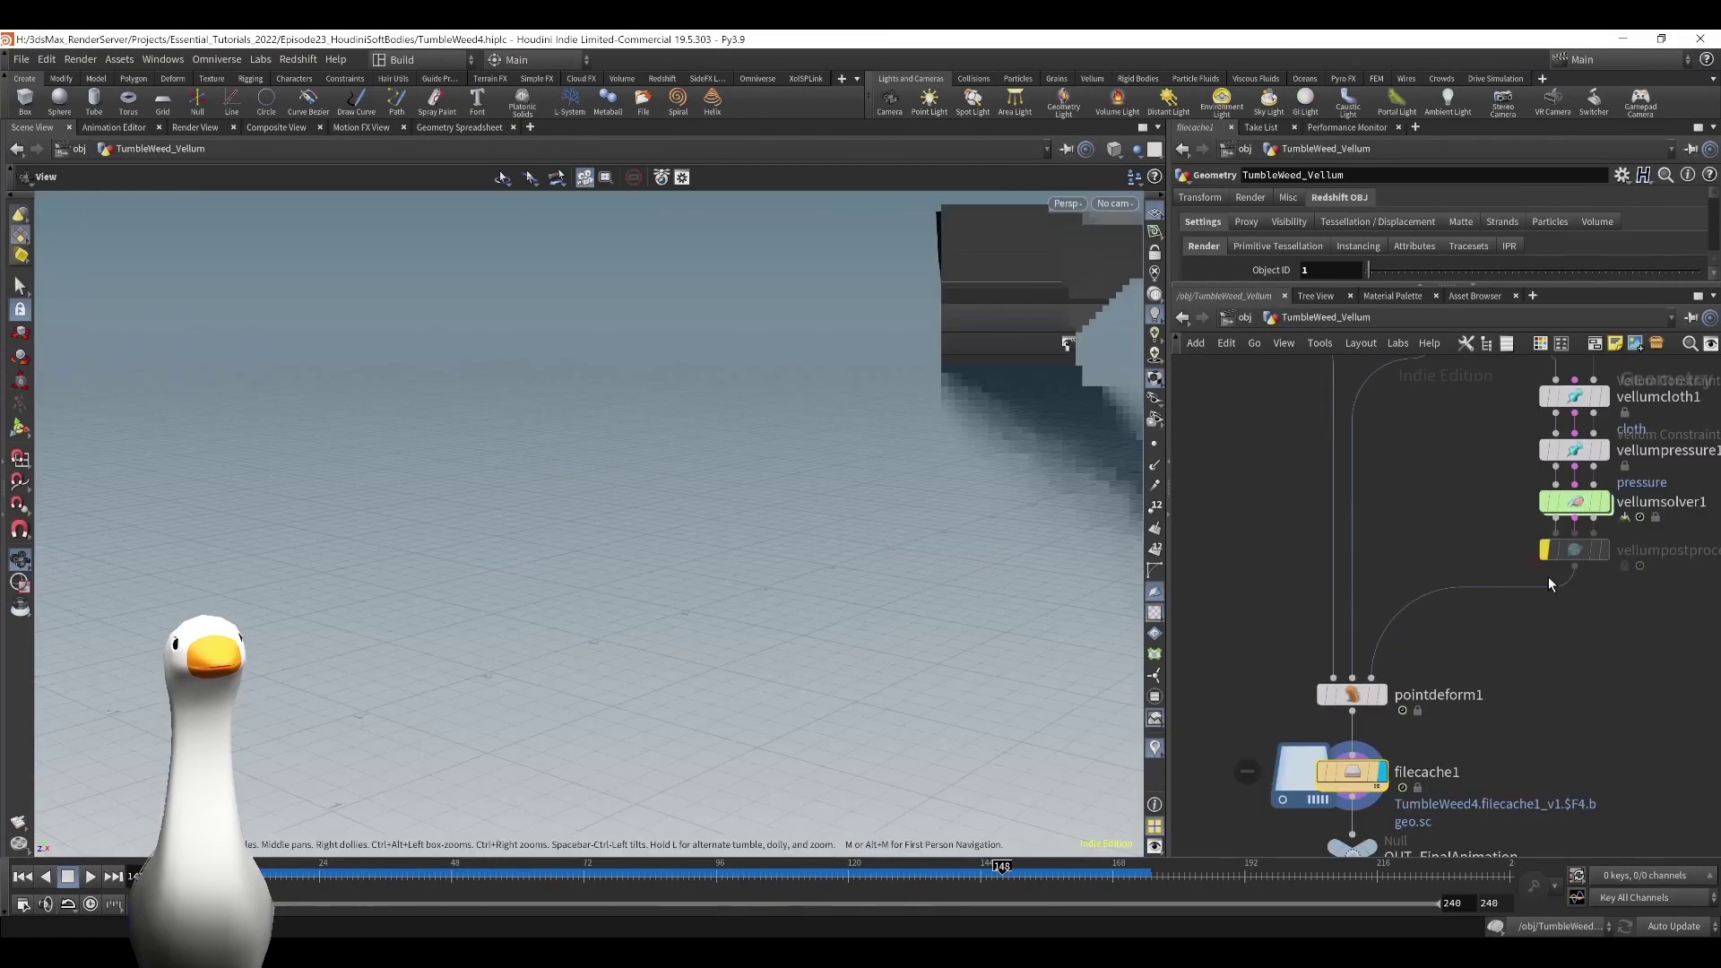
scroll(1367, 632, down, 5)
scroll(1297, 578, up, 5)
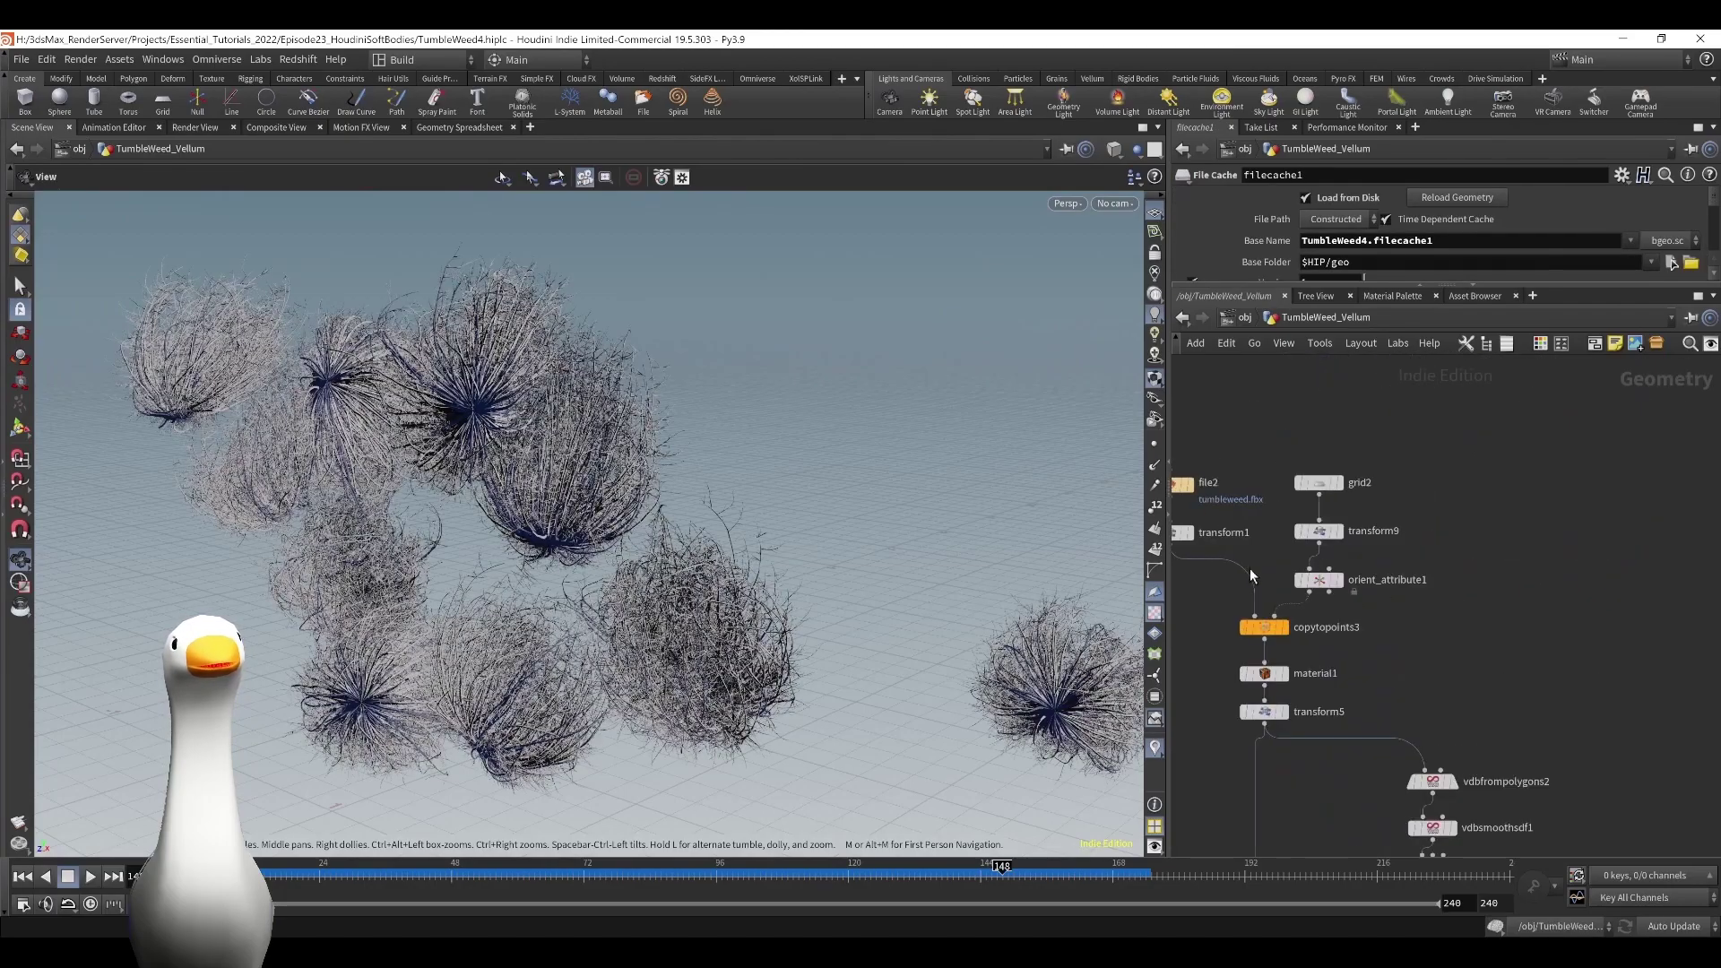
click(1267, 525)
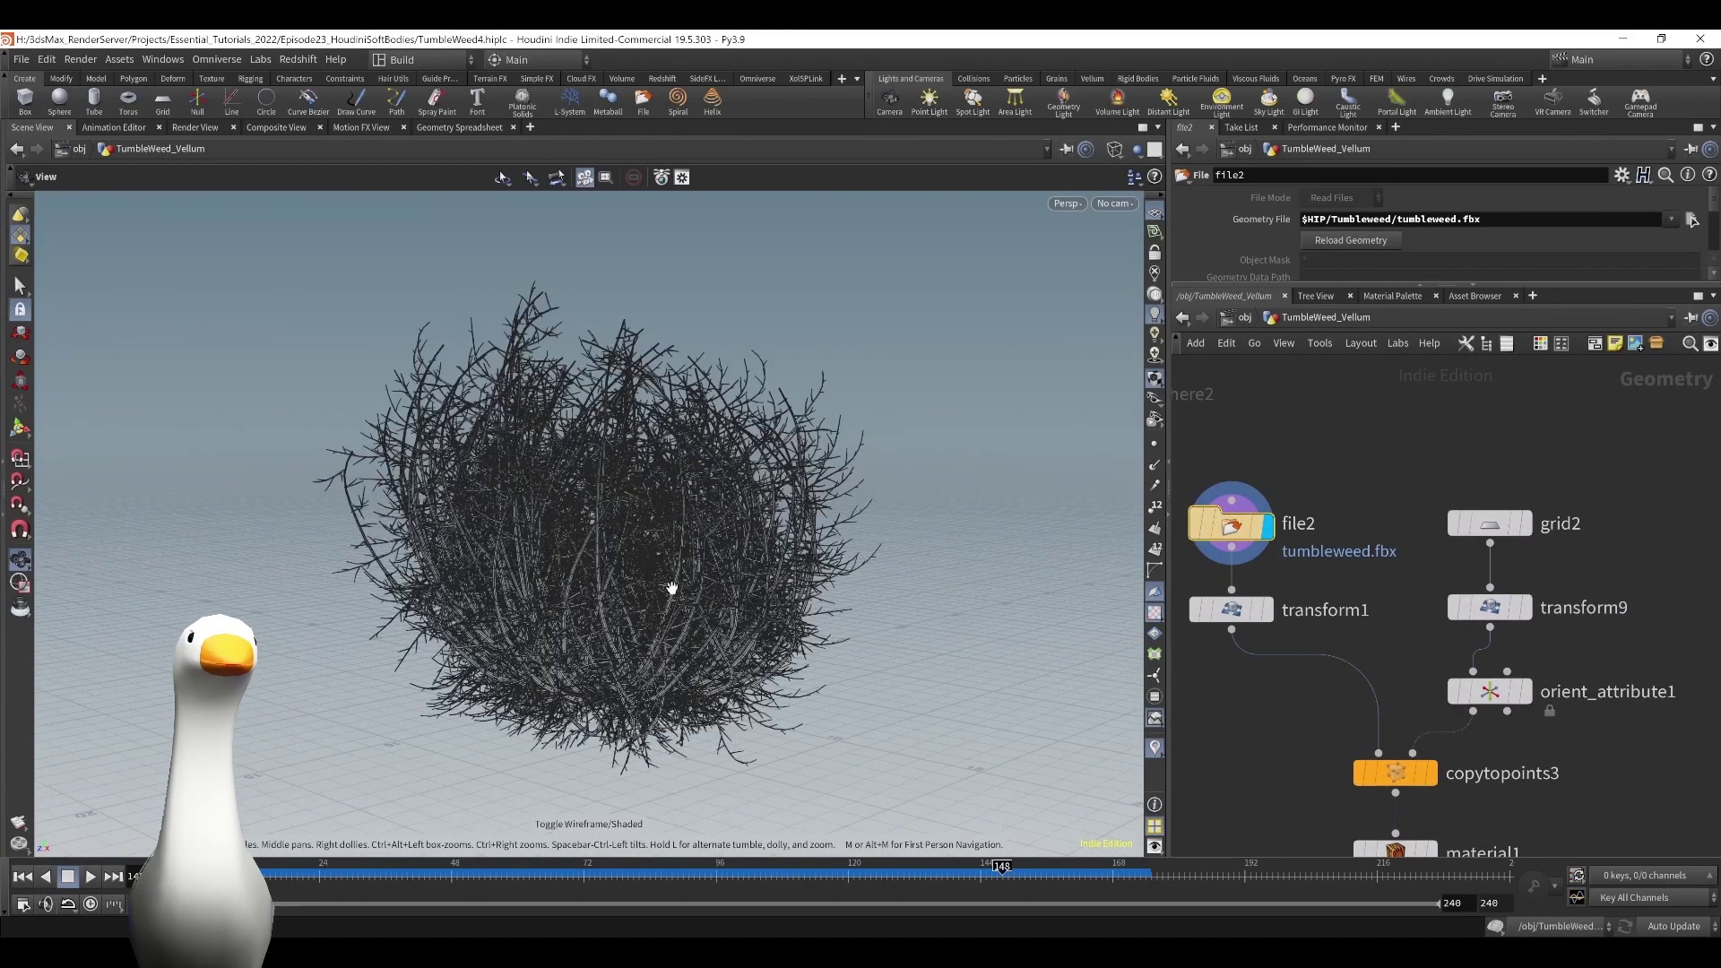
right_drag(672, 588, 636, 680)
Display transform1, frame the scaled tumbleweed, and examine the node's translate and uniform scale parameters.
click(1268, 610)
click(1223, 612)
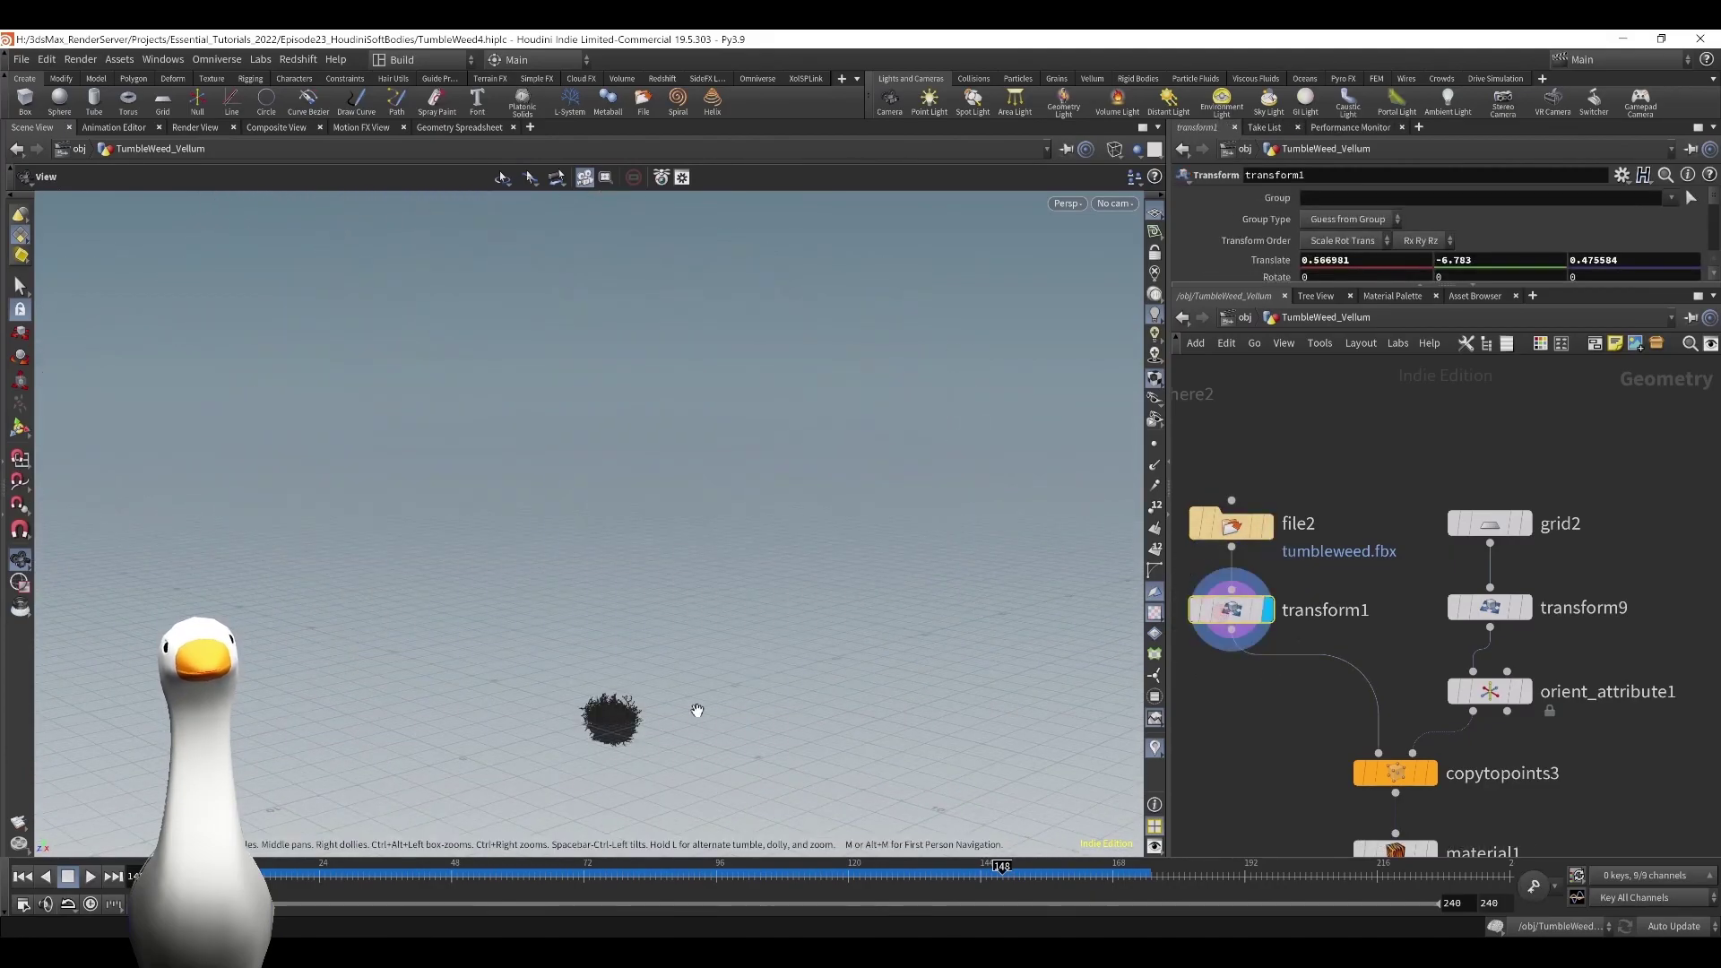
key(f)
drag(679, 700, 638, 697)
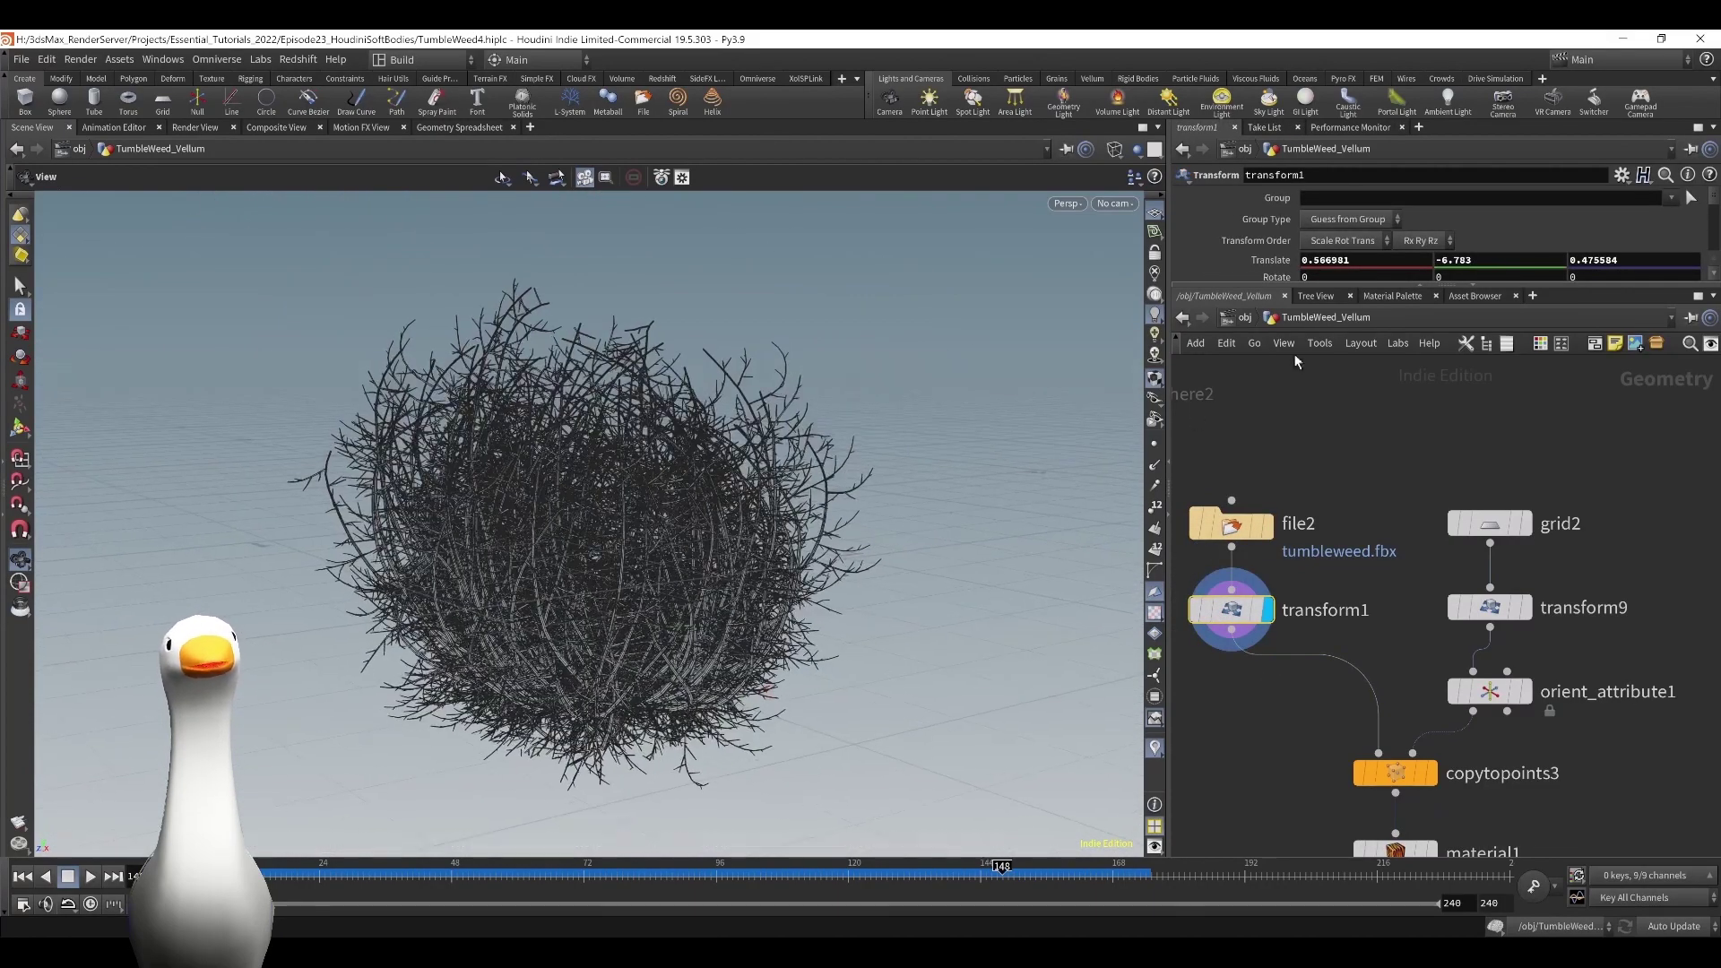
drag(1637, 297, 1604, 436)
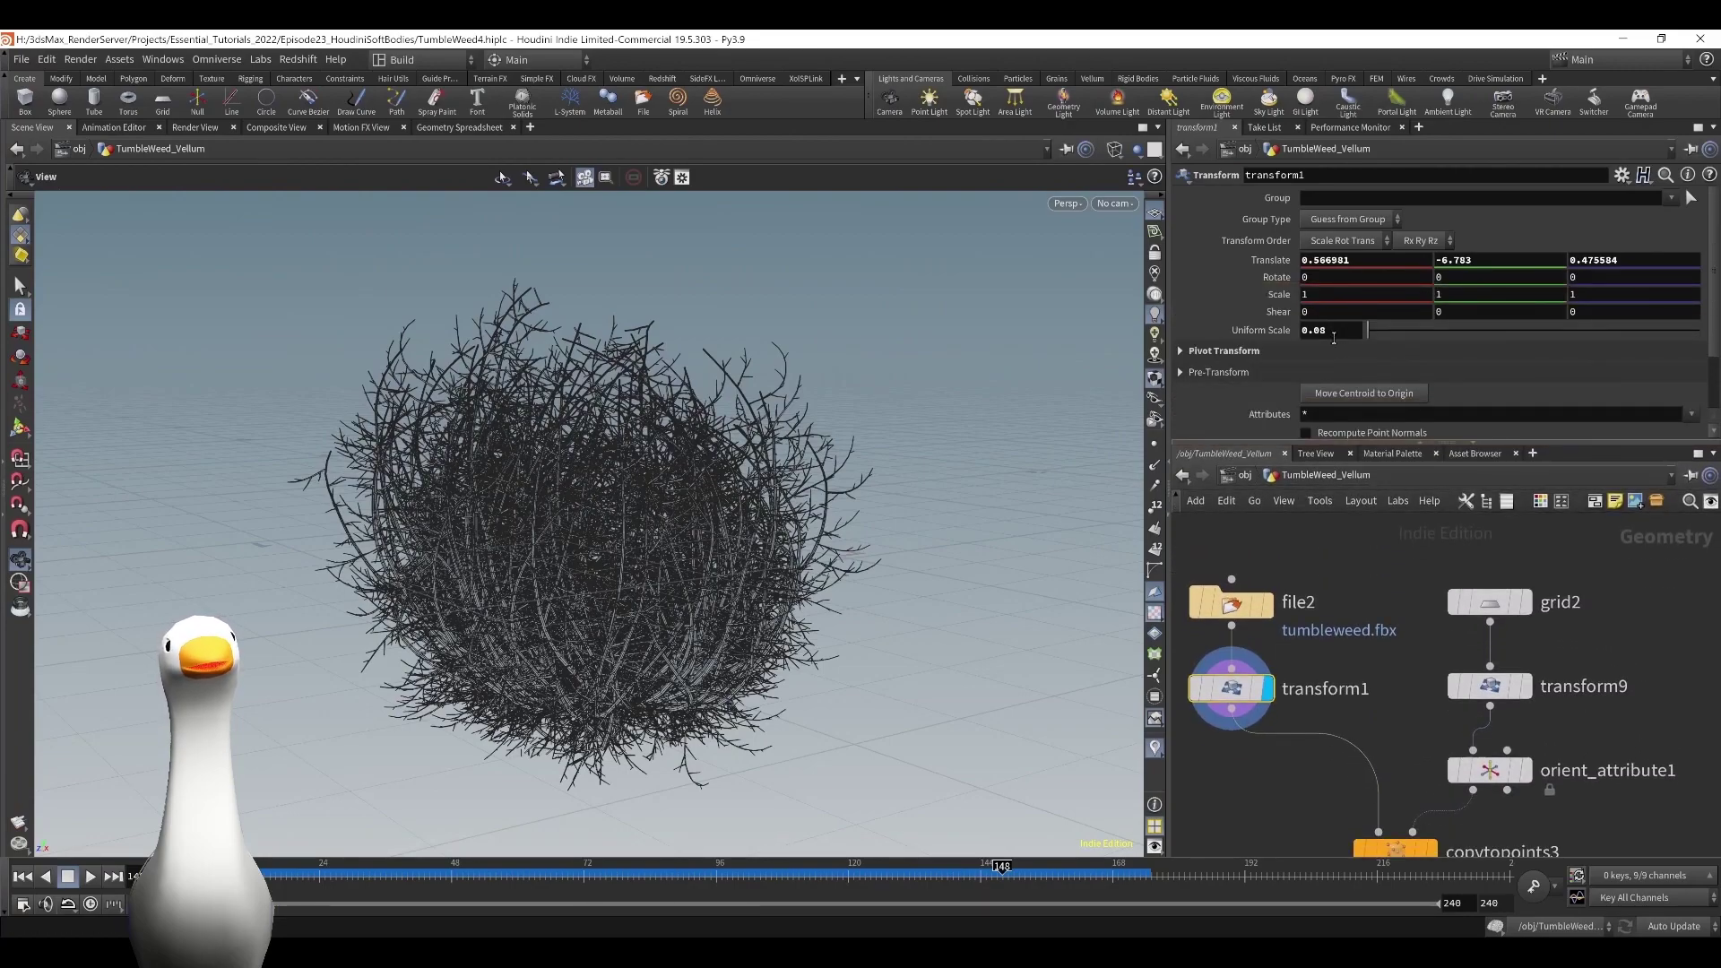
scroll(1450, 648, down, 1)
middle_drag(1429, 775, 1480, 733)
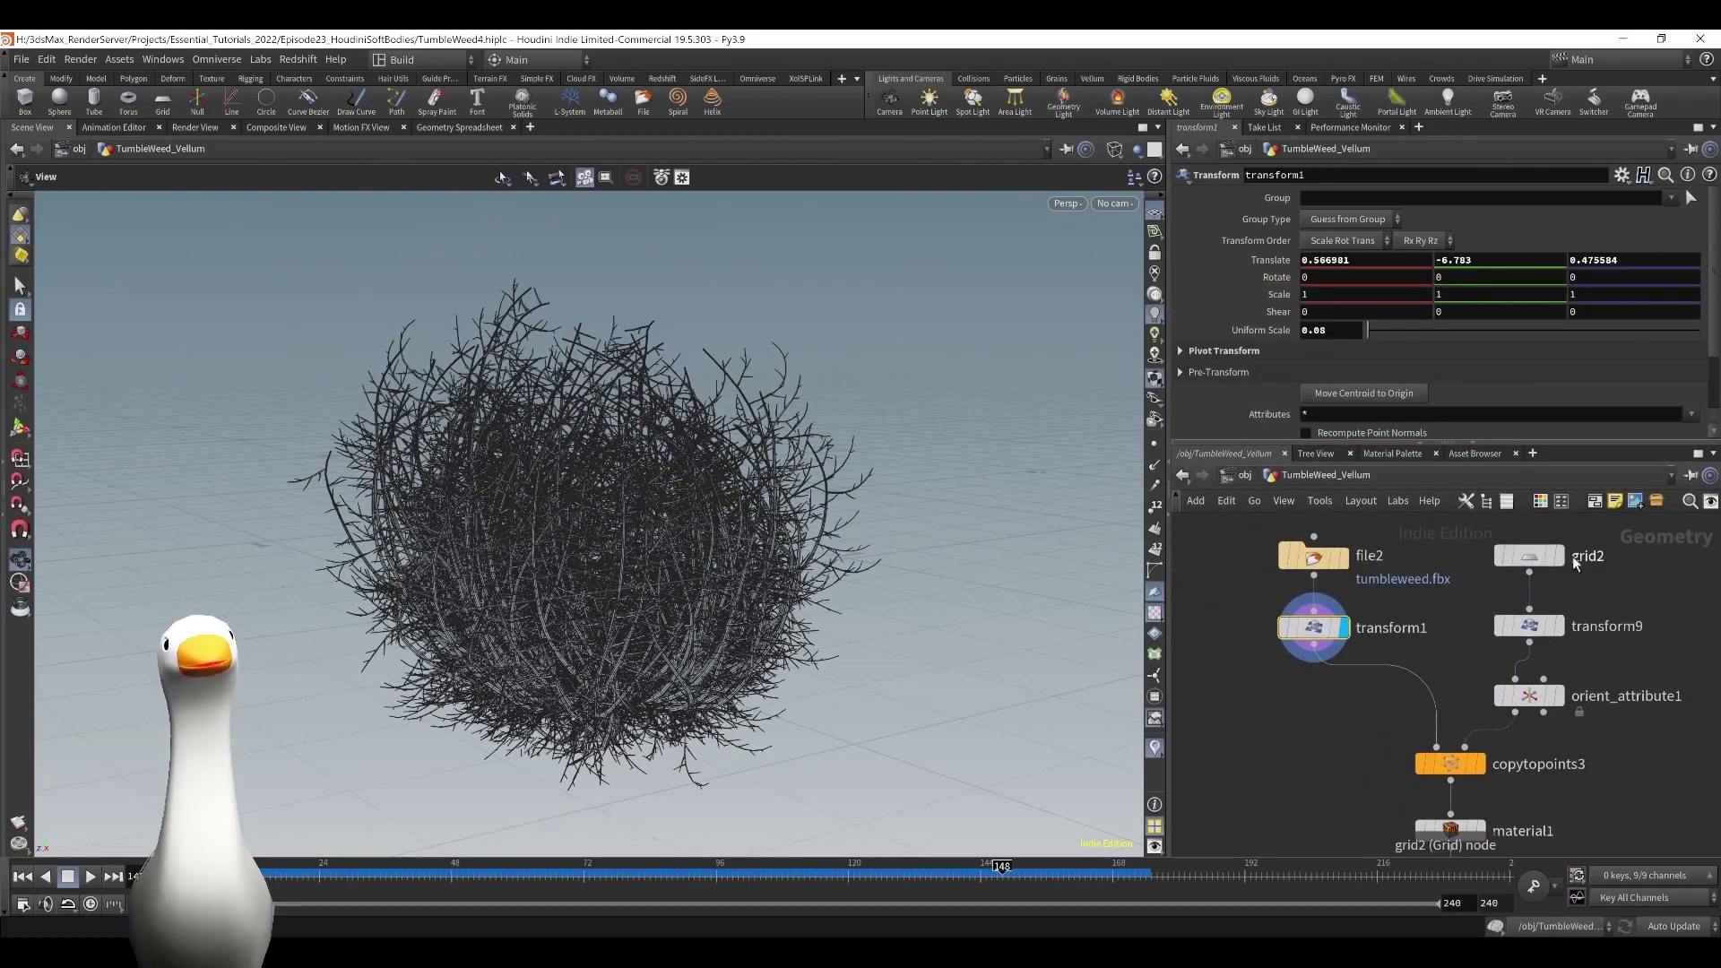
Display grid2 and transform9 in turn to examine the grid that supplies the tumbleweed copy points.
click(1560, 557)
key(d)
click(1116, 376)
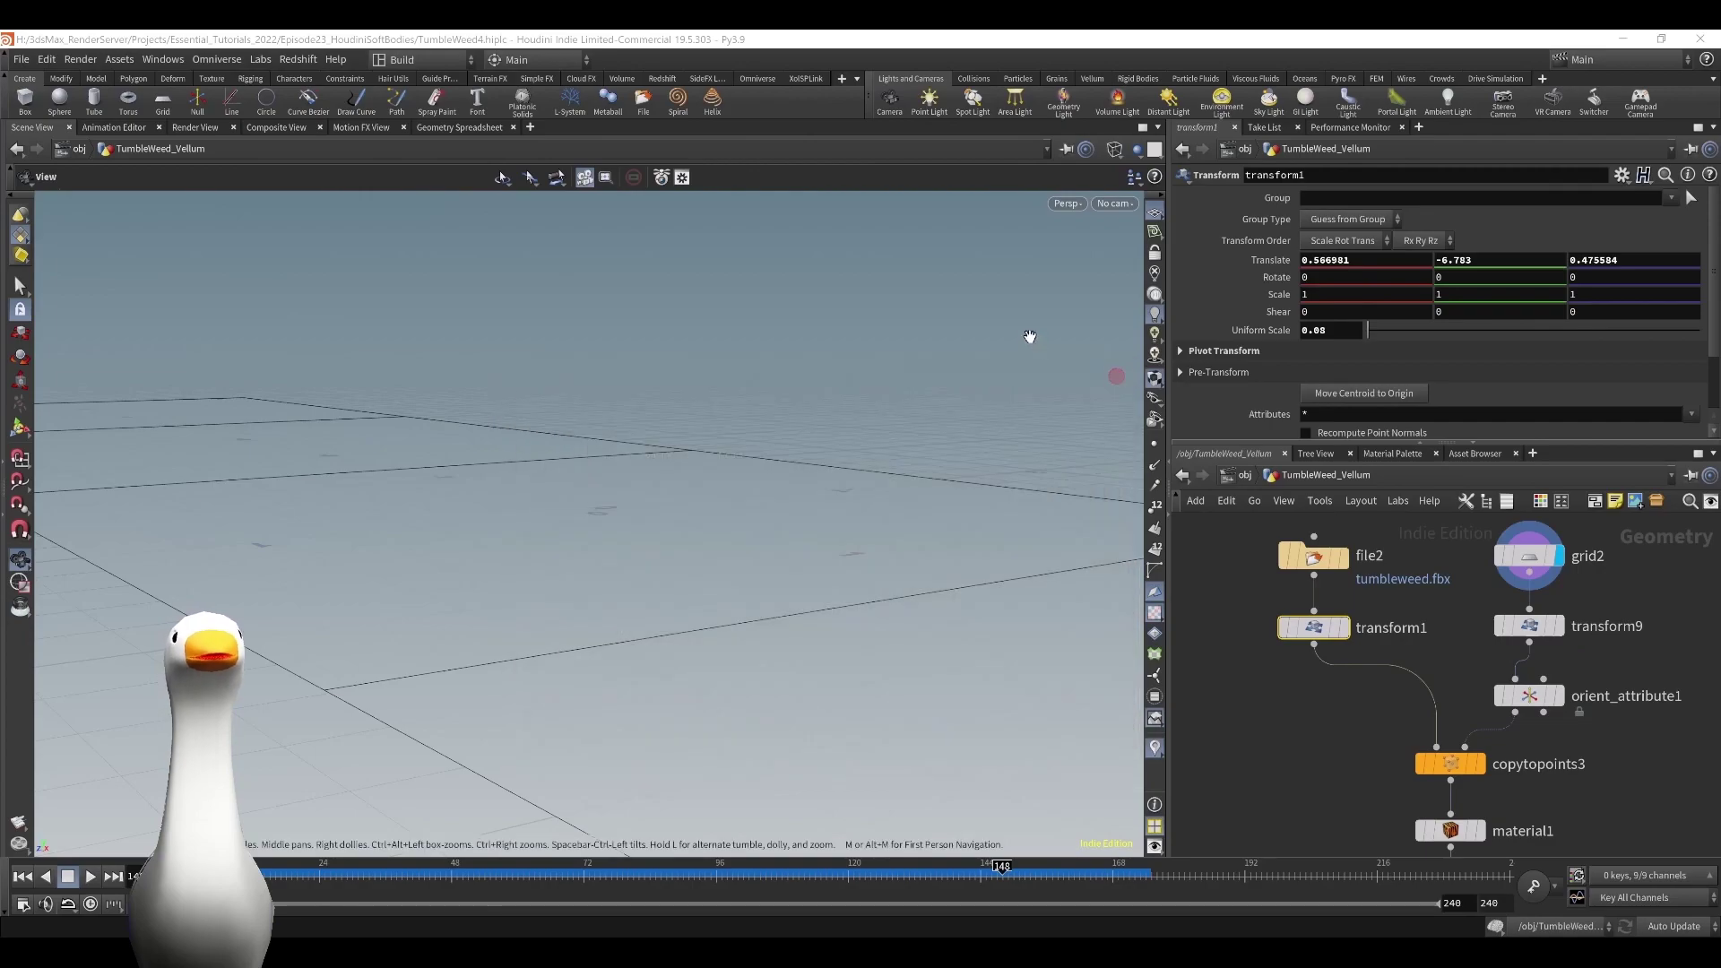
right_drag(1029, 336, 960, 392)
drag(853, 522, 937, 596)
click(1560, 626)
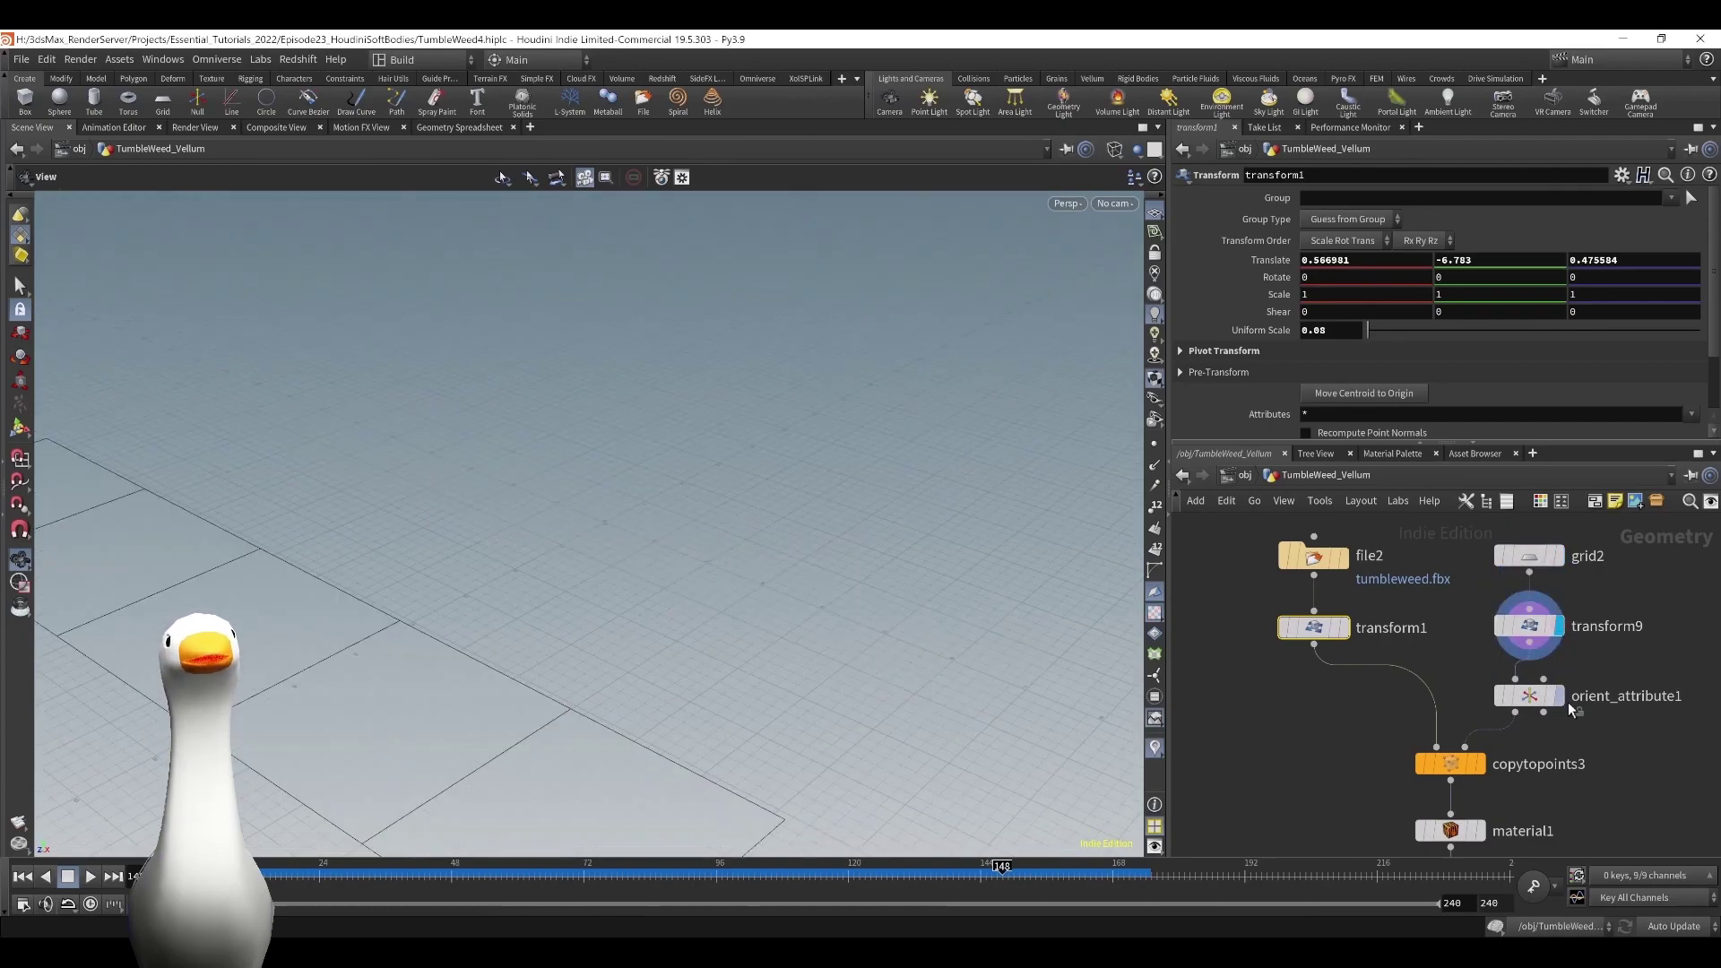
Examine the random rotation settings of orient_attribute1 and the copied tumbleweeds produced by copytopoints3.
click(1562, 698)
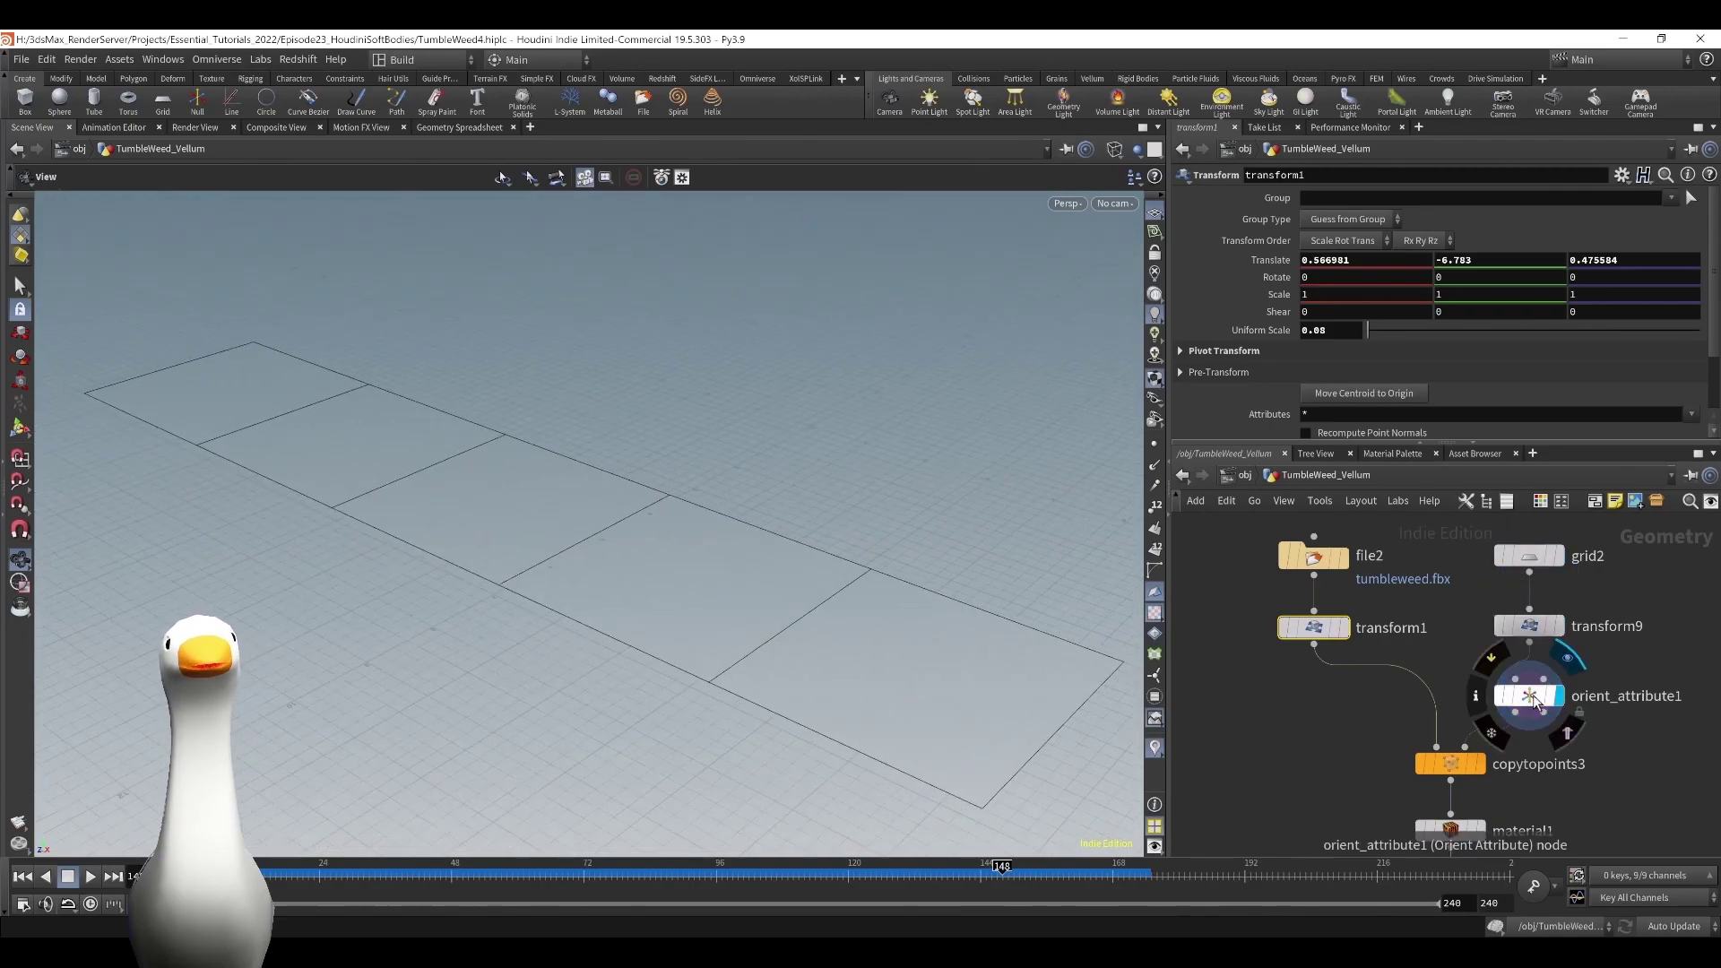
click(1526, 697)
click(1480, 765)
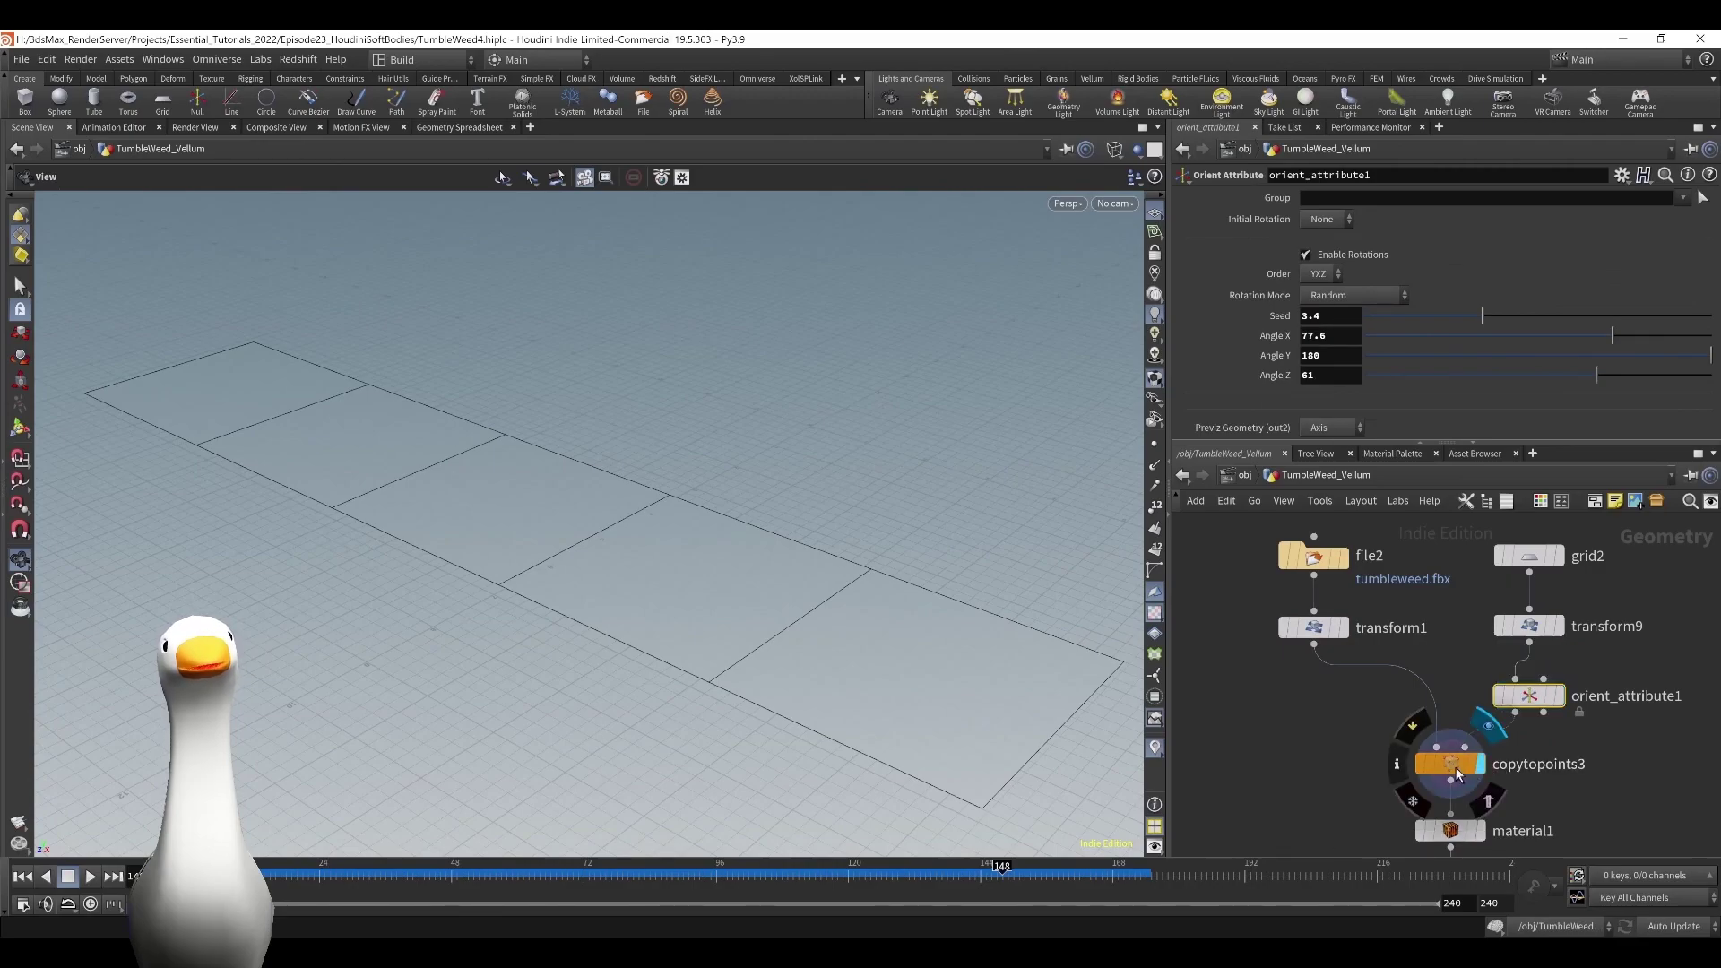
click(1450, 763)
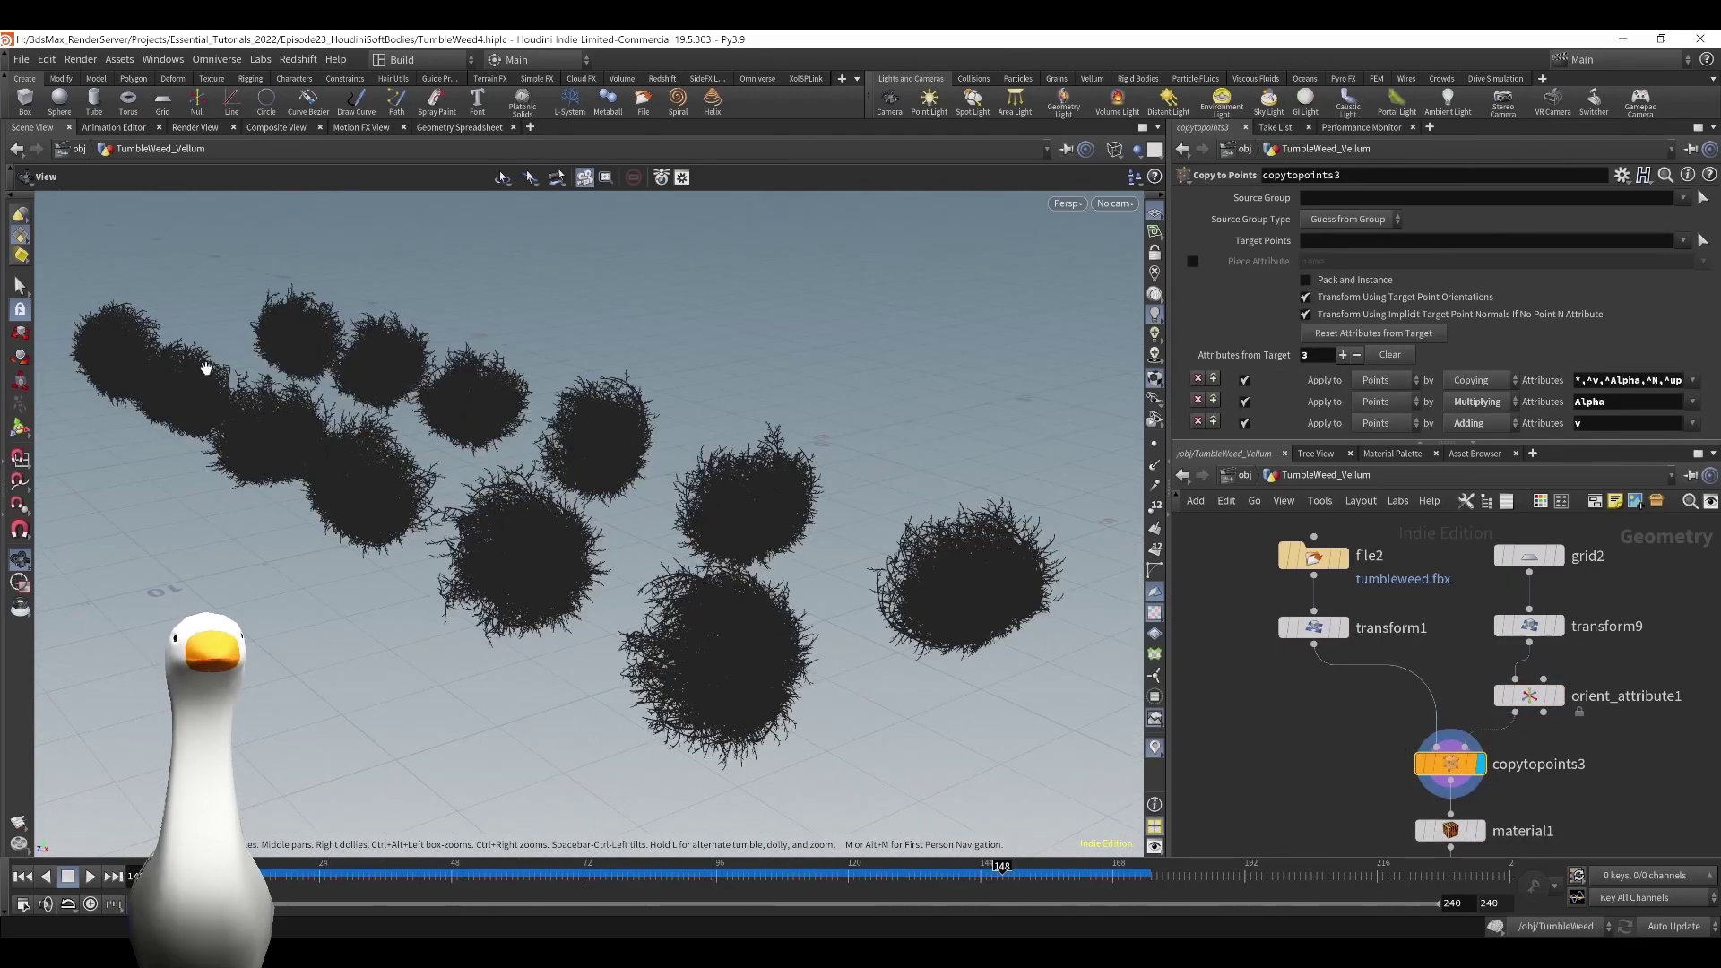
drag(466, 536, 789, 627)
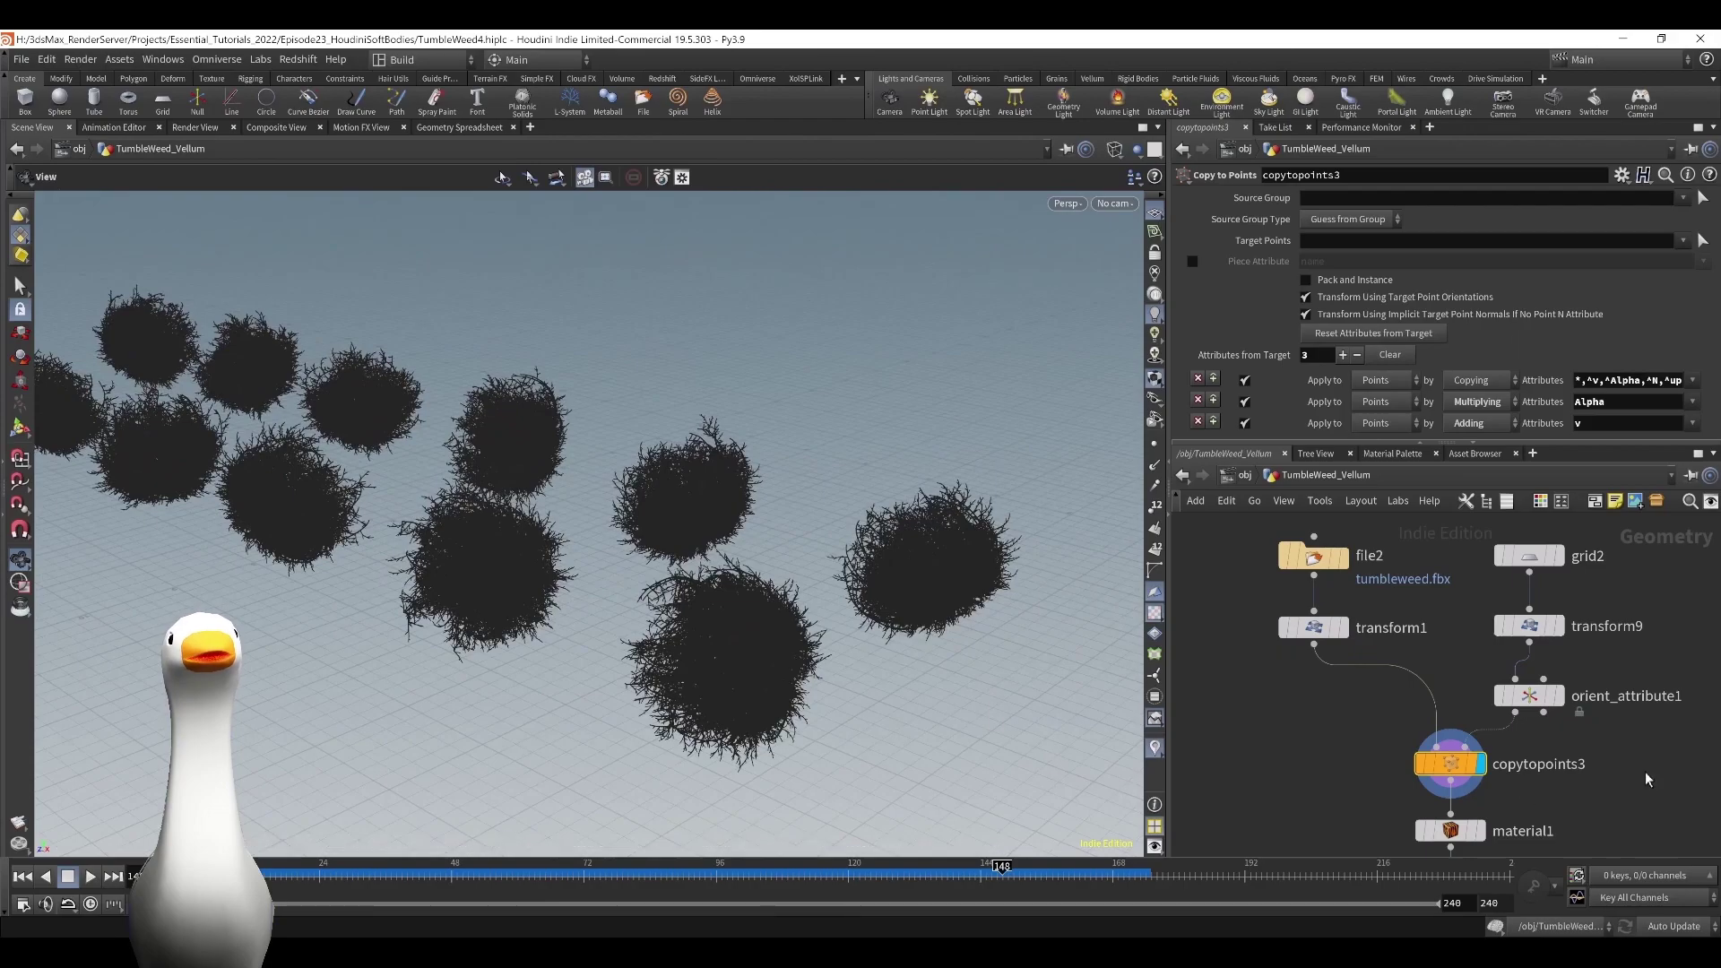
Display transform5 below the material node and examine its pivot settings and the positioned tumbleweed copies.
scroll(1625, 638, down, 3)
middle_drag(1536, 706, 1416, 587)
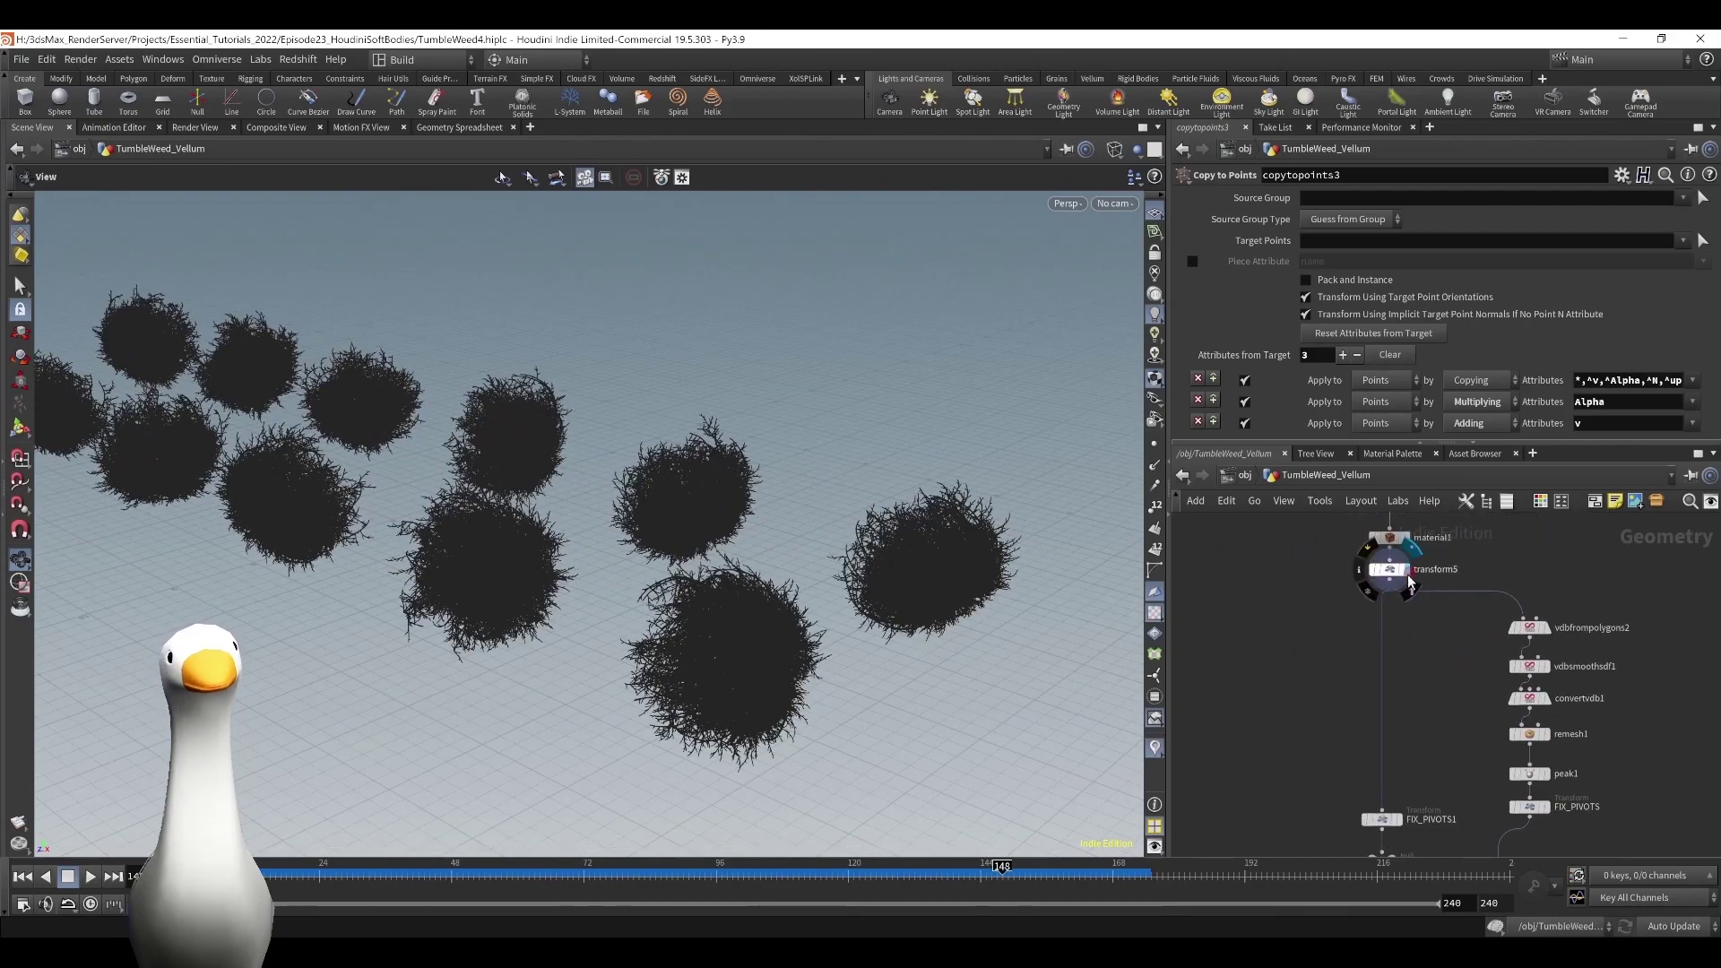
click(1393, 573)
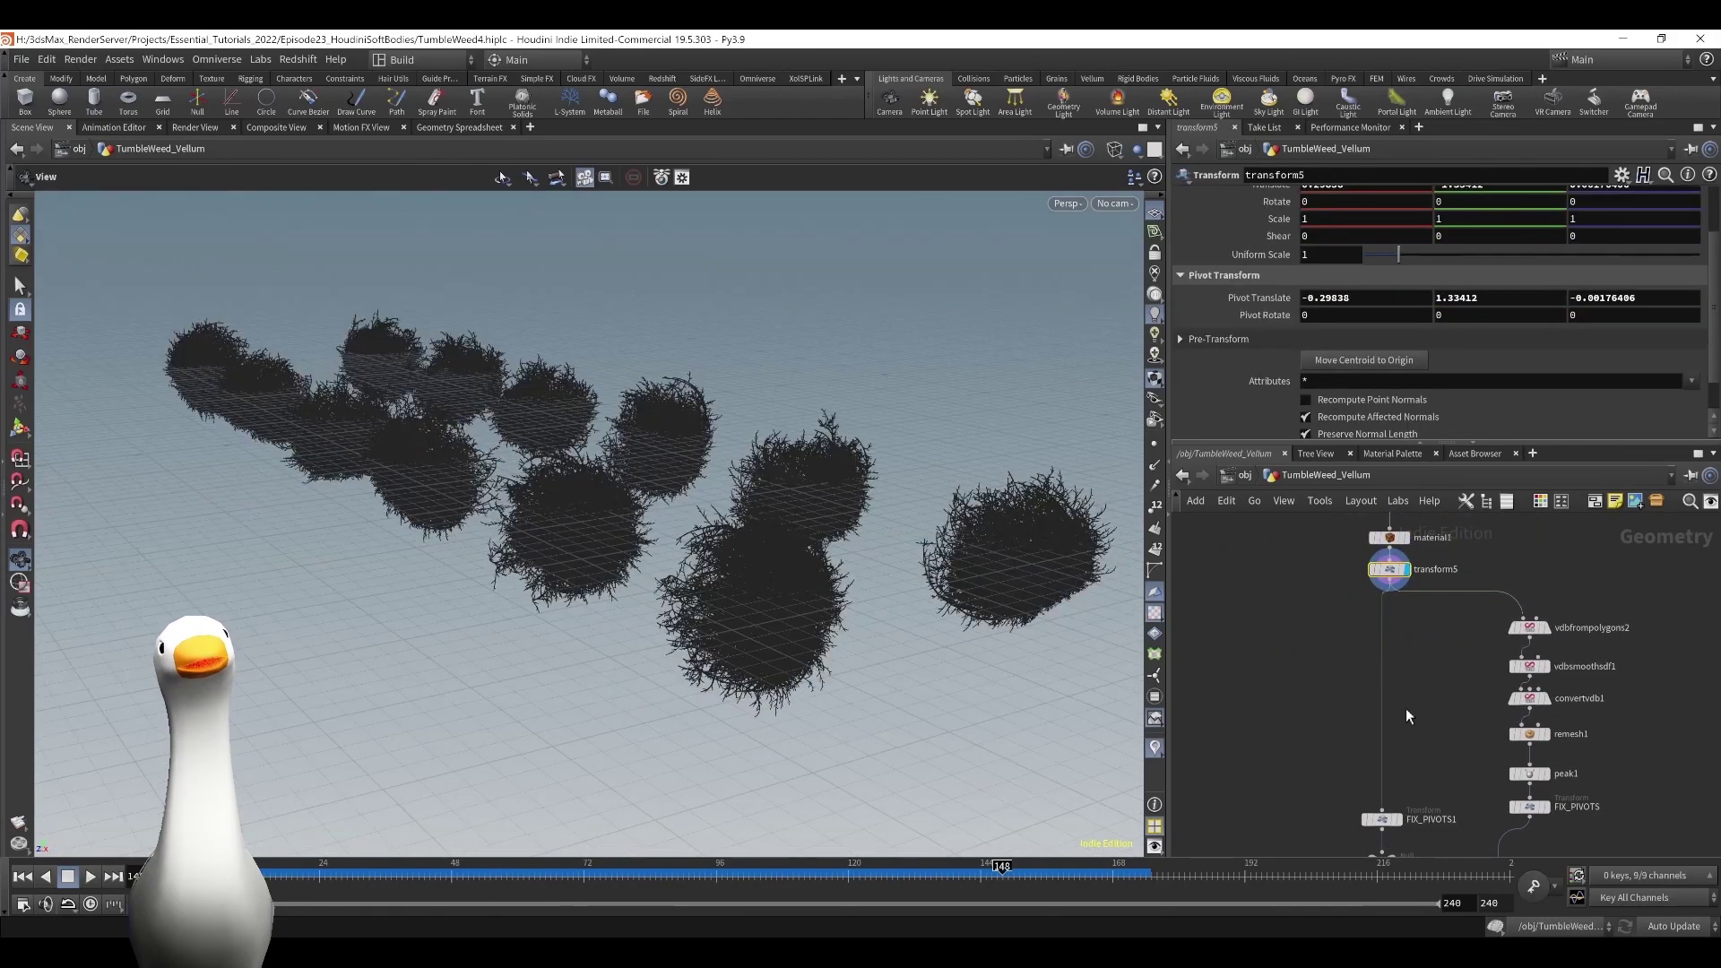
middle_drag(1452, 705, 1273, 646)
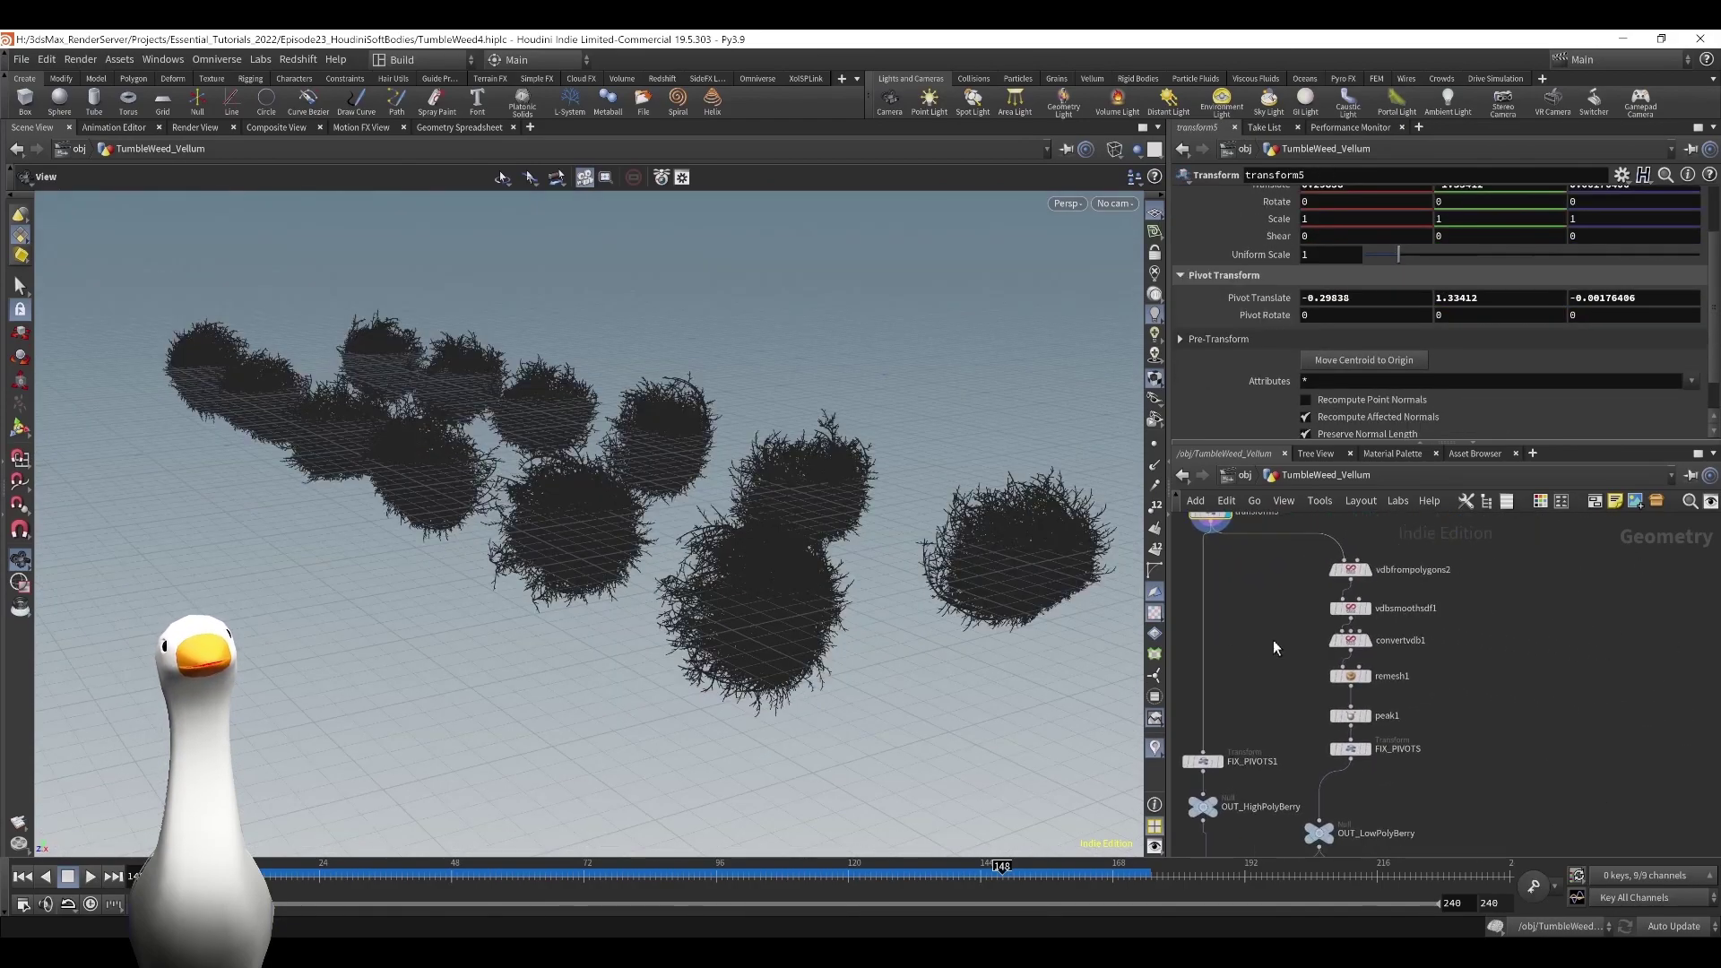
Step through vdbfrompolygons2, vdbsmoothsdf1 and convertvdb1 to examine how the tumbleweeds become low-poly hulls.
click(1371, 576)
click(1349, 570)
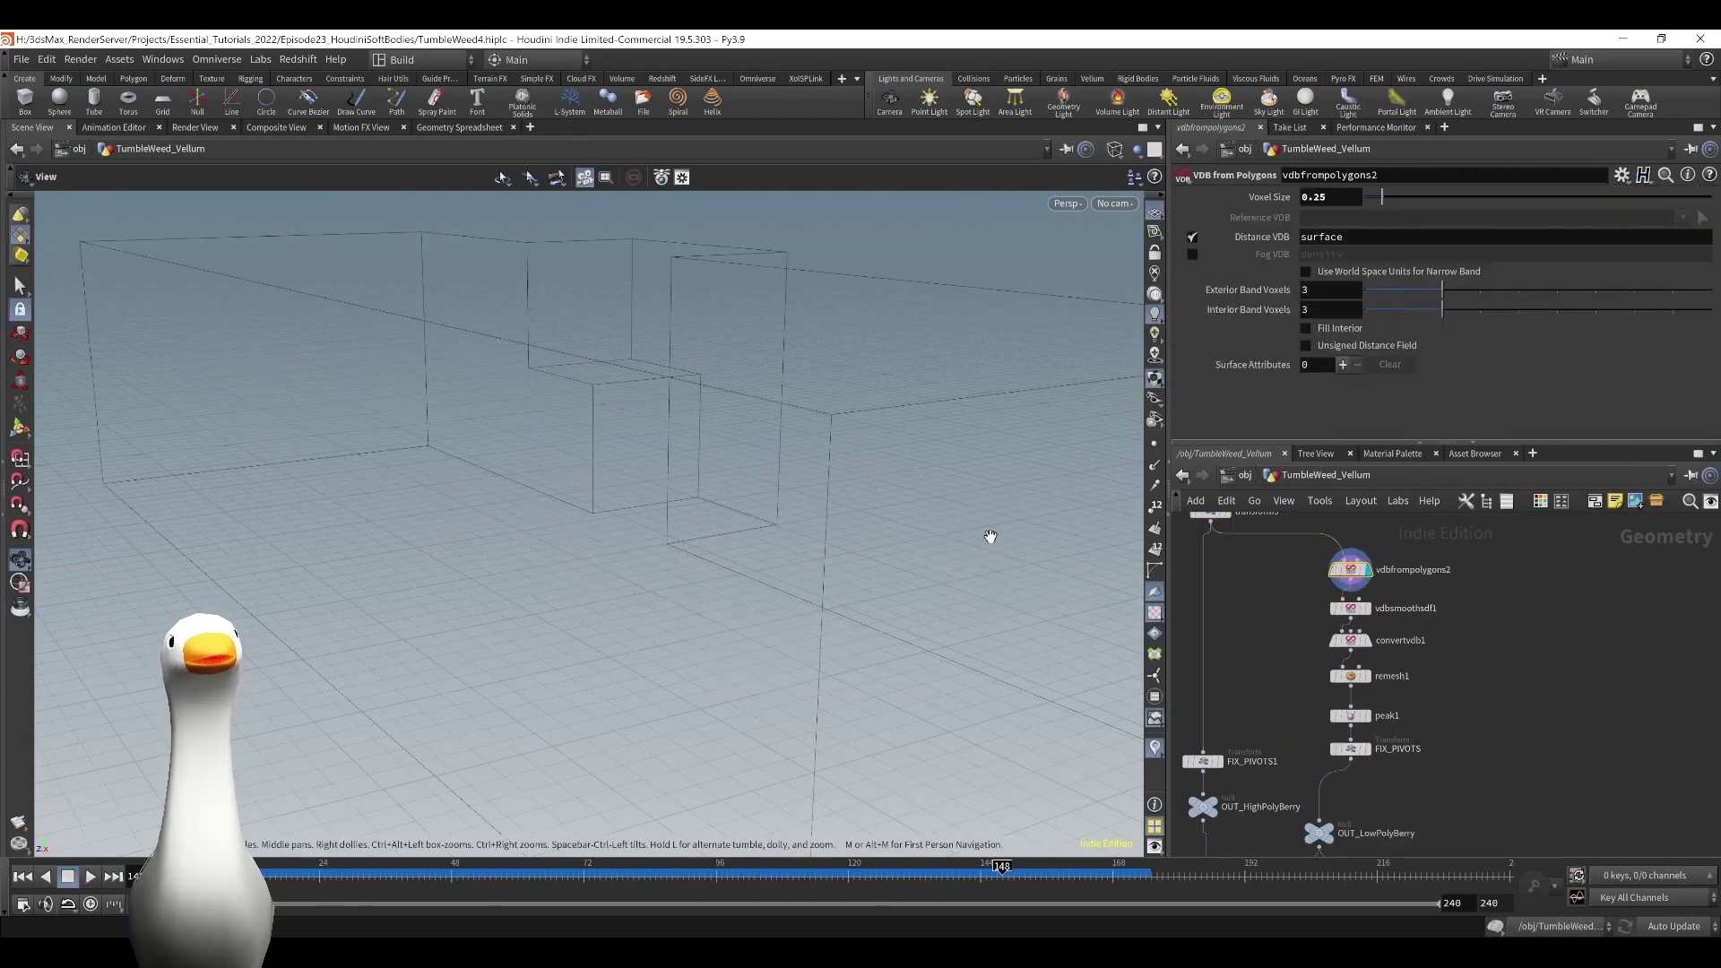
click(1368, 609)
click(1366, 641)
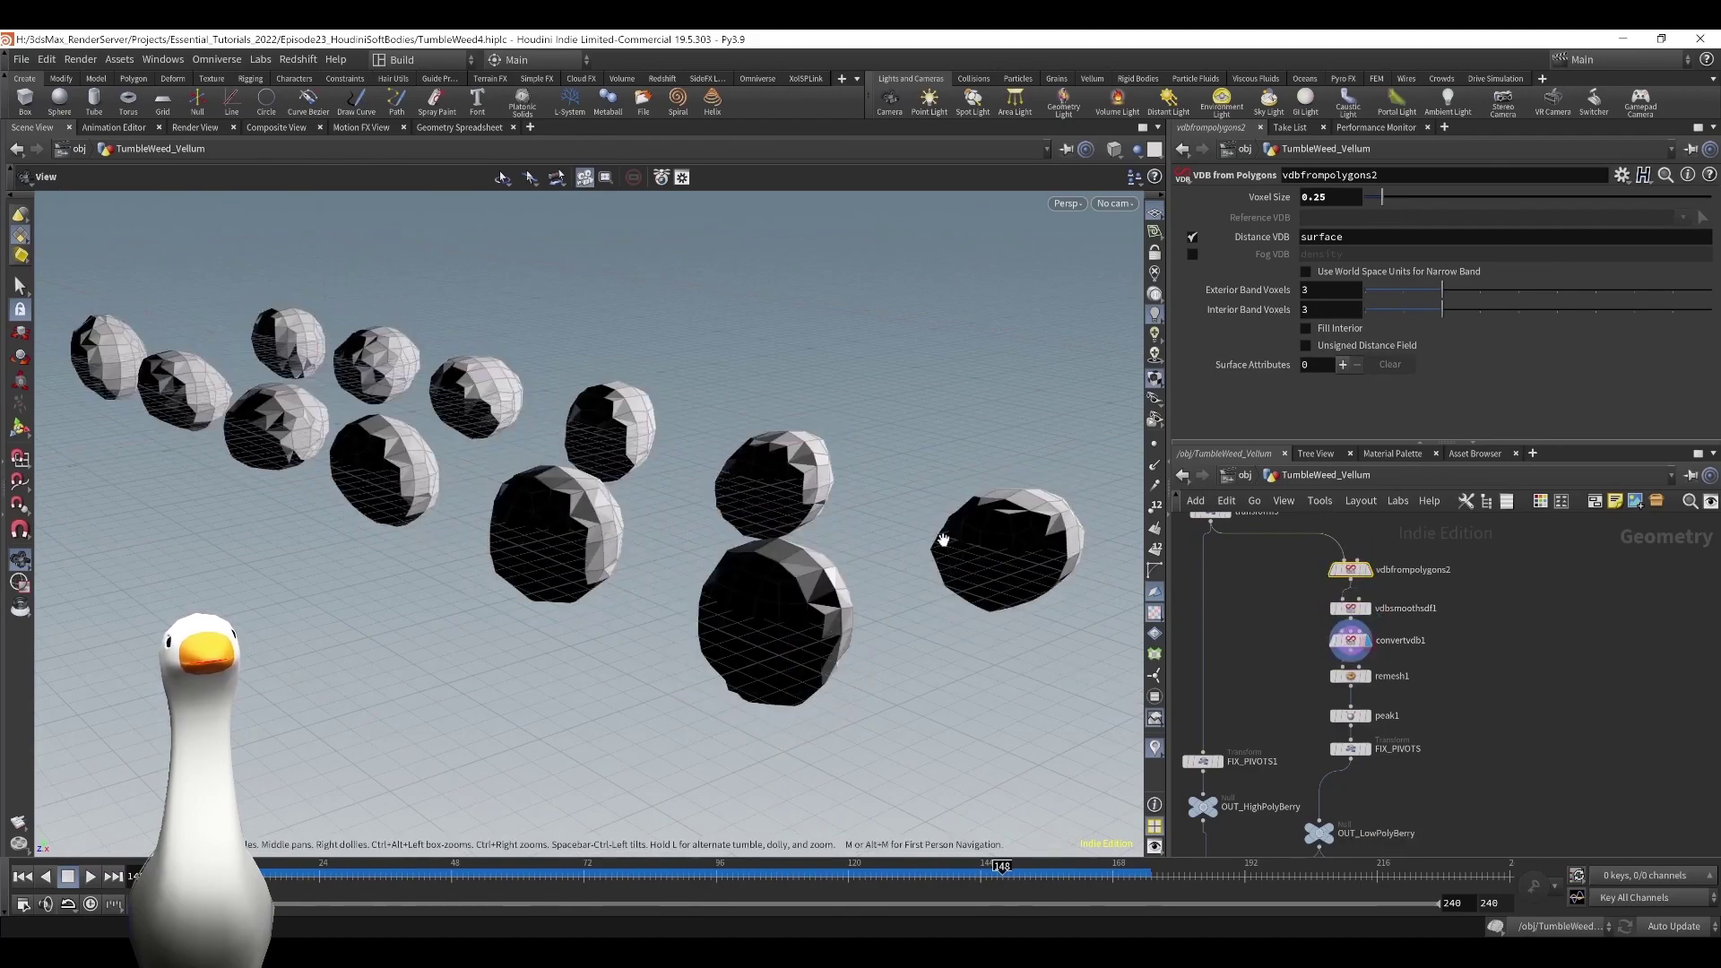
Examine the remesh1 and peak1 hulls in wireframe, and the pivot expressions of FIX_PIVOTS.
key(w)
click(1374, 687)
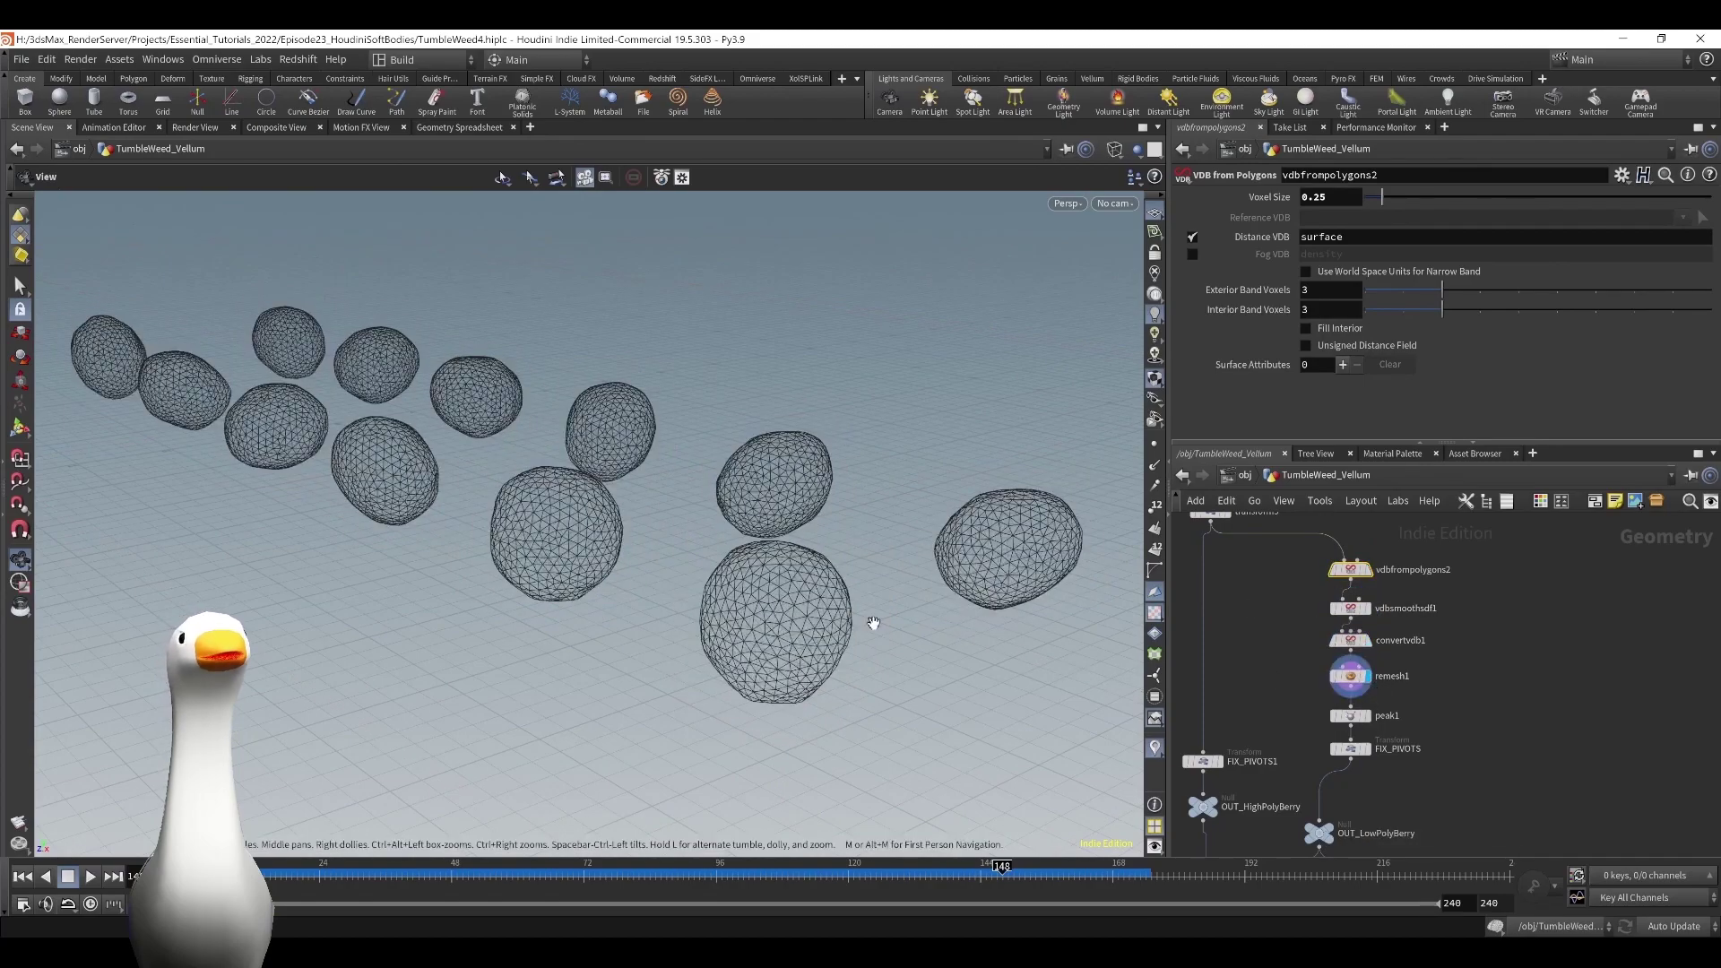
click(1376, 722)
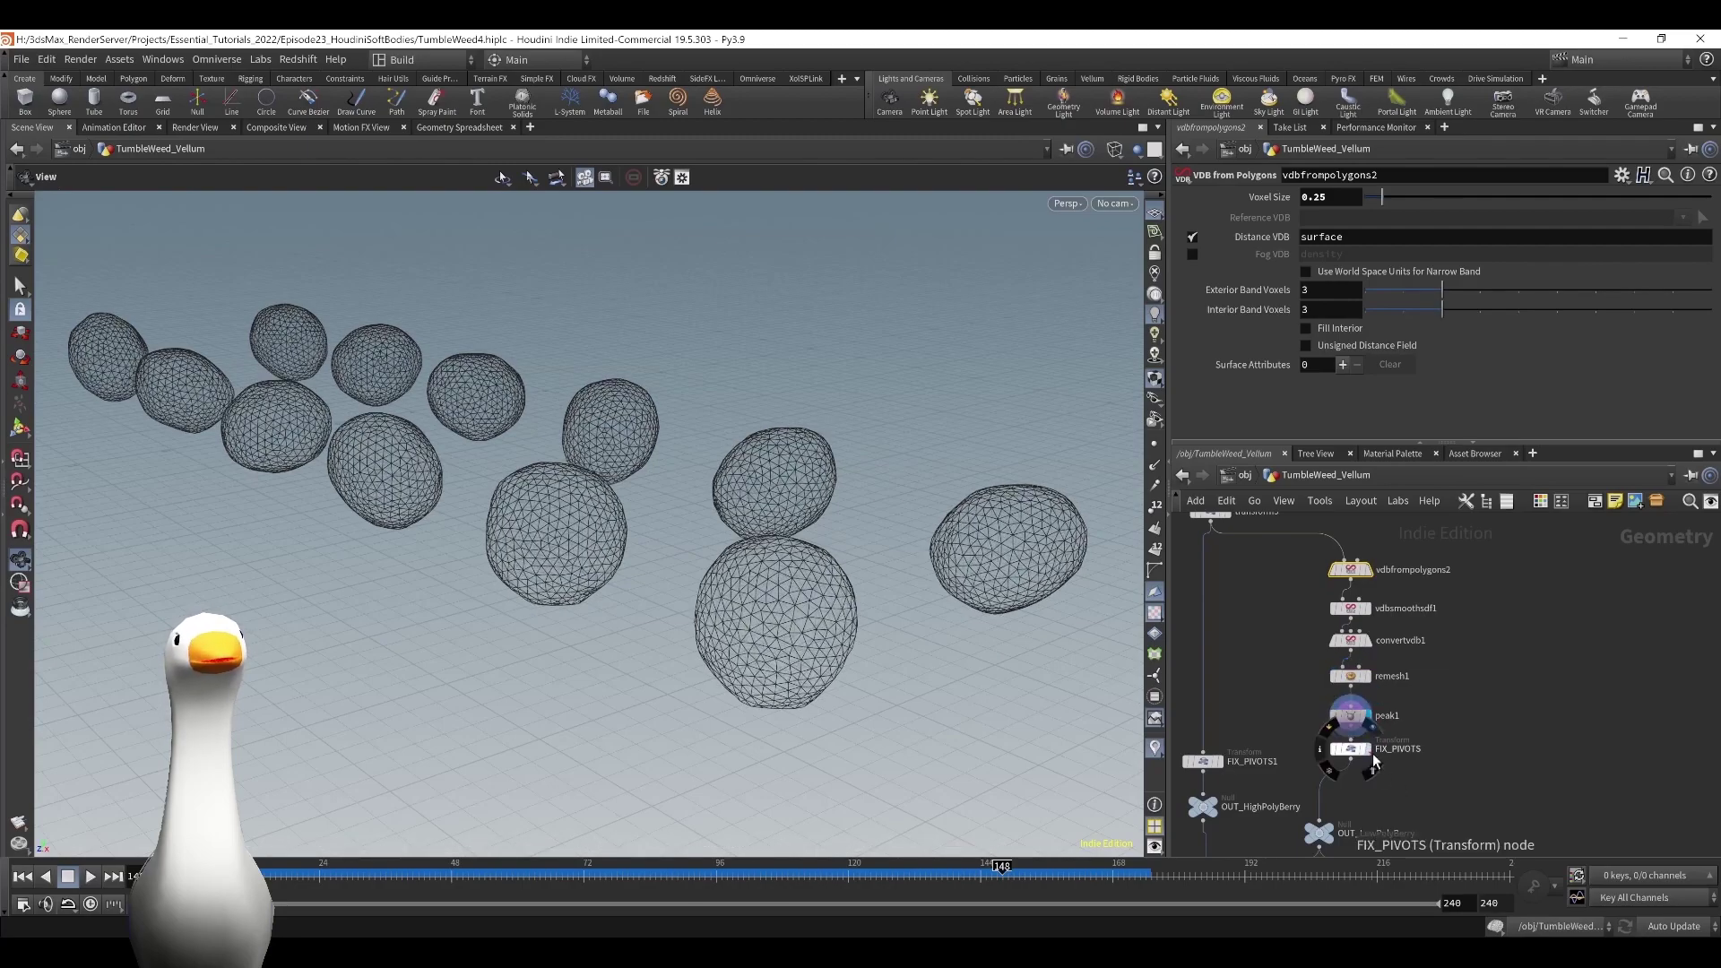
click(1359, 760)
middle_drag(1359, 760, 1489, 696)
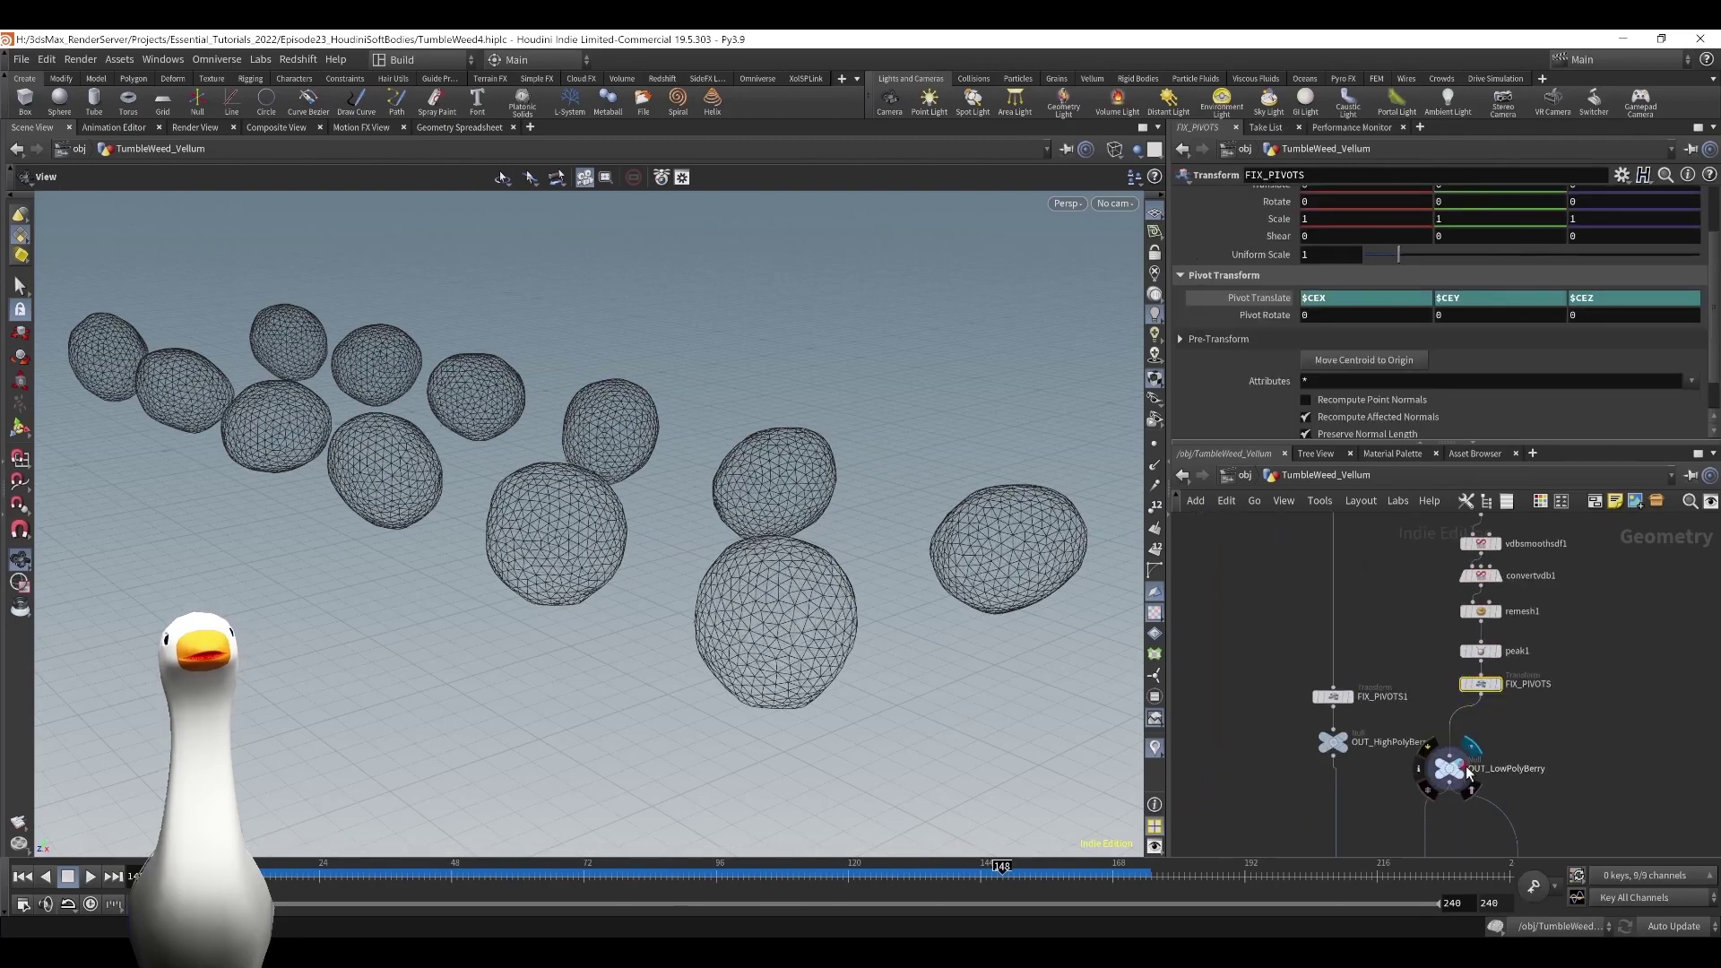
middle_drag(1378, 530, 1405, 662)
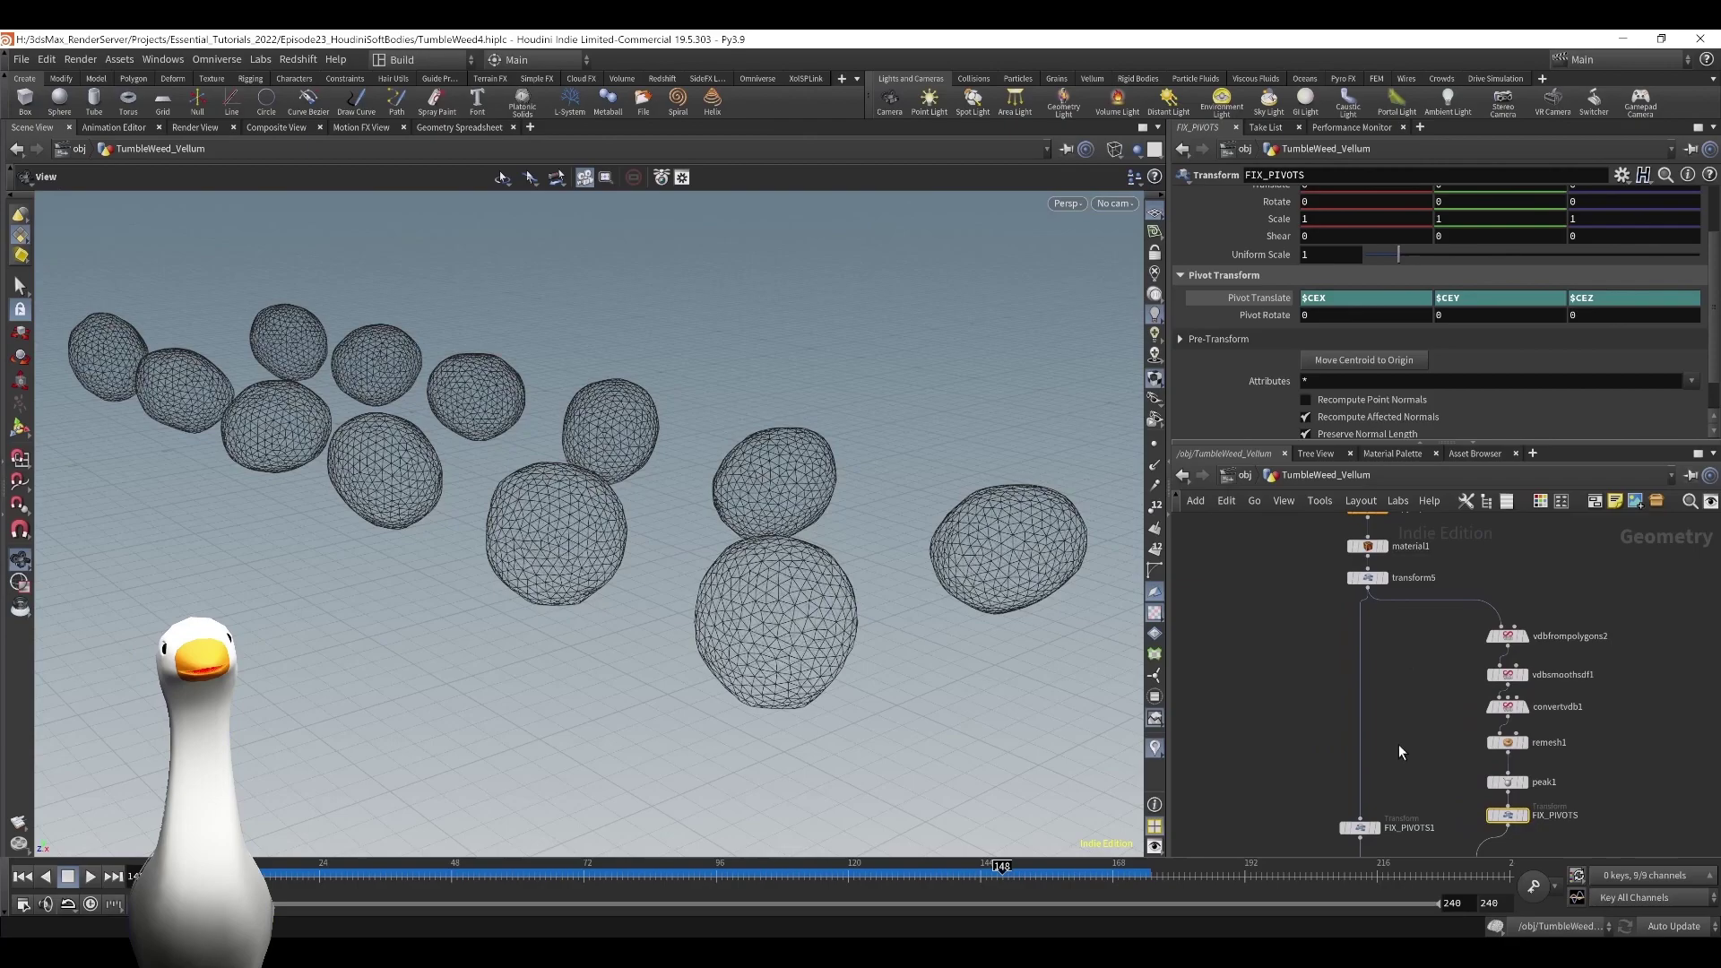
Compare the detailed tumbleweeds of OUT_HighPolyBerry with the low-poly hulls of OUT_LowPolyBerry.
middle_drag(1400, 752, 1354, 571)
click(1339, 714)
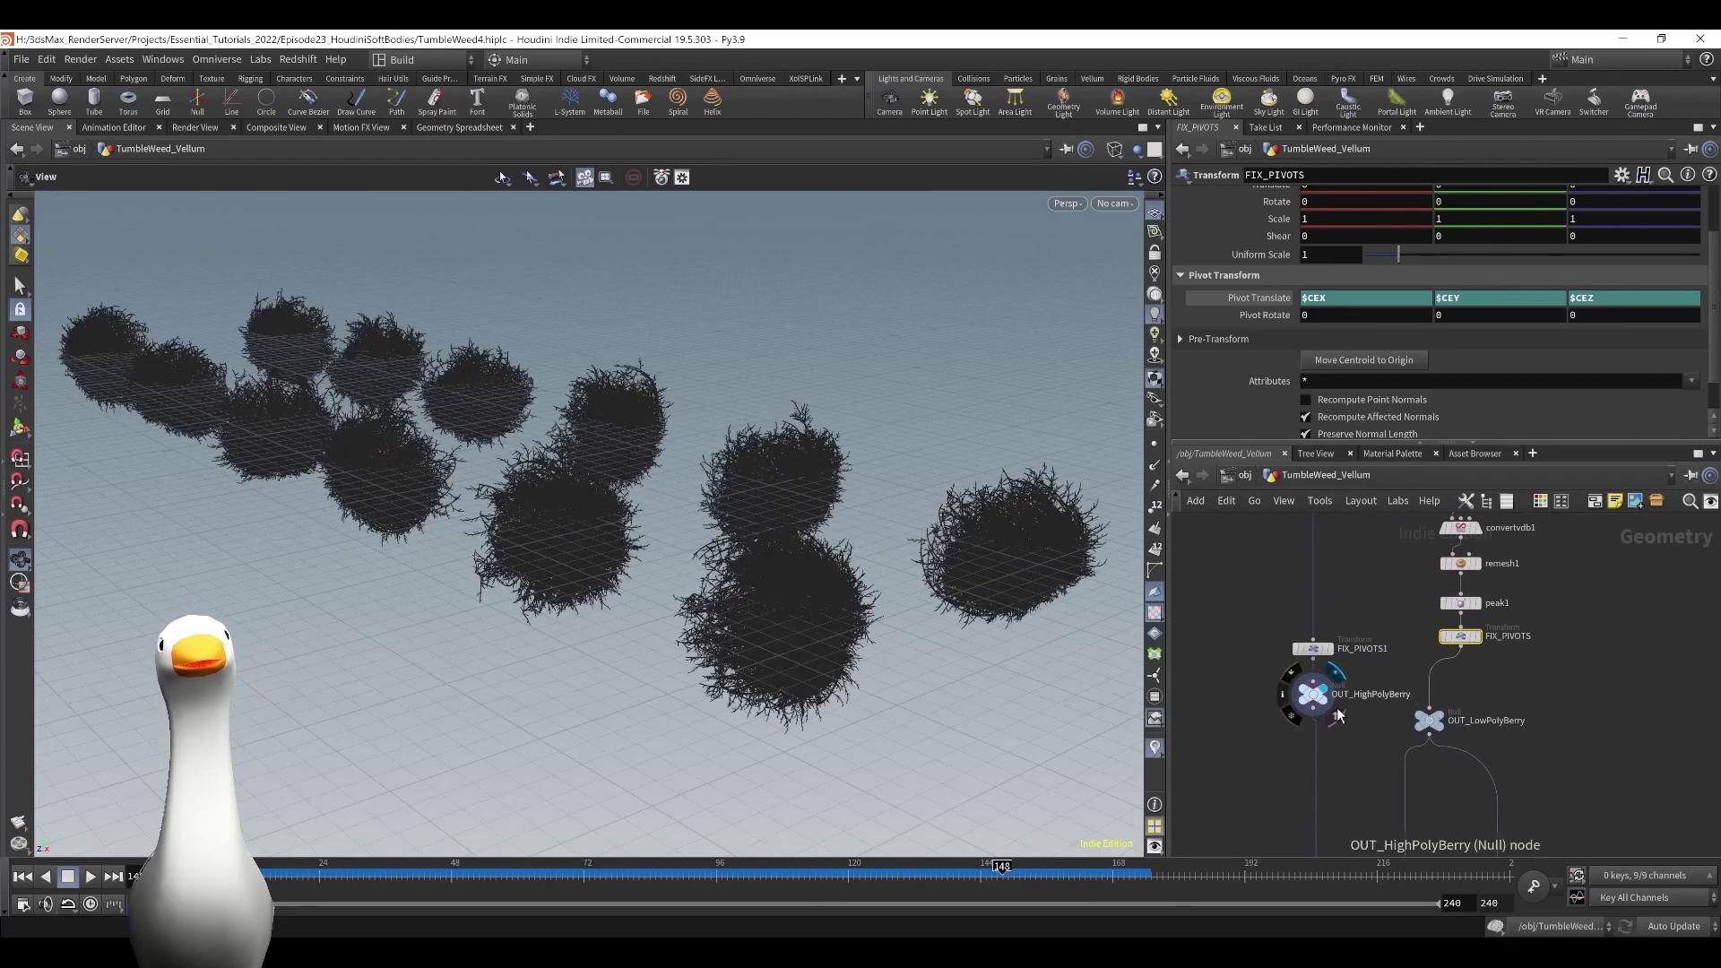
click(1442, 719)
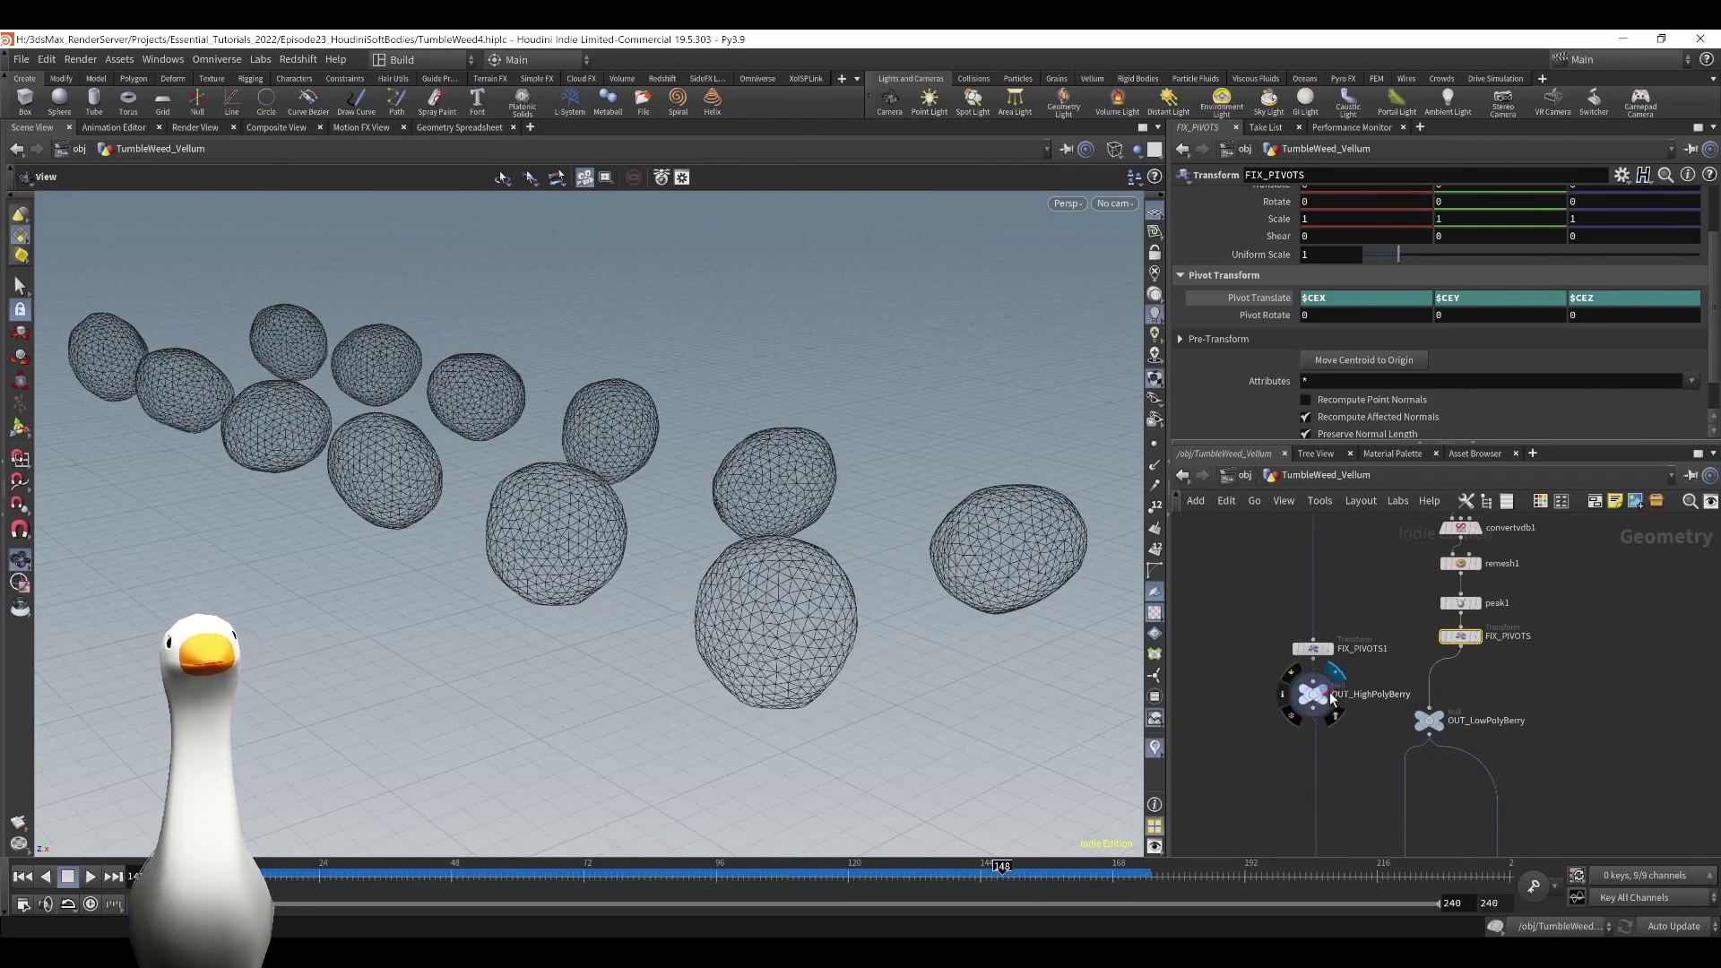
middle_drag(1363, 781, 1343, 593)
middle_drag(1521, 678, 1483, 552)
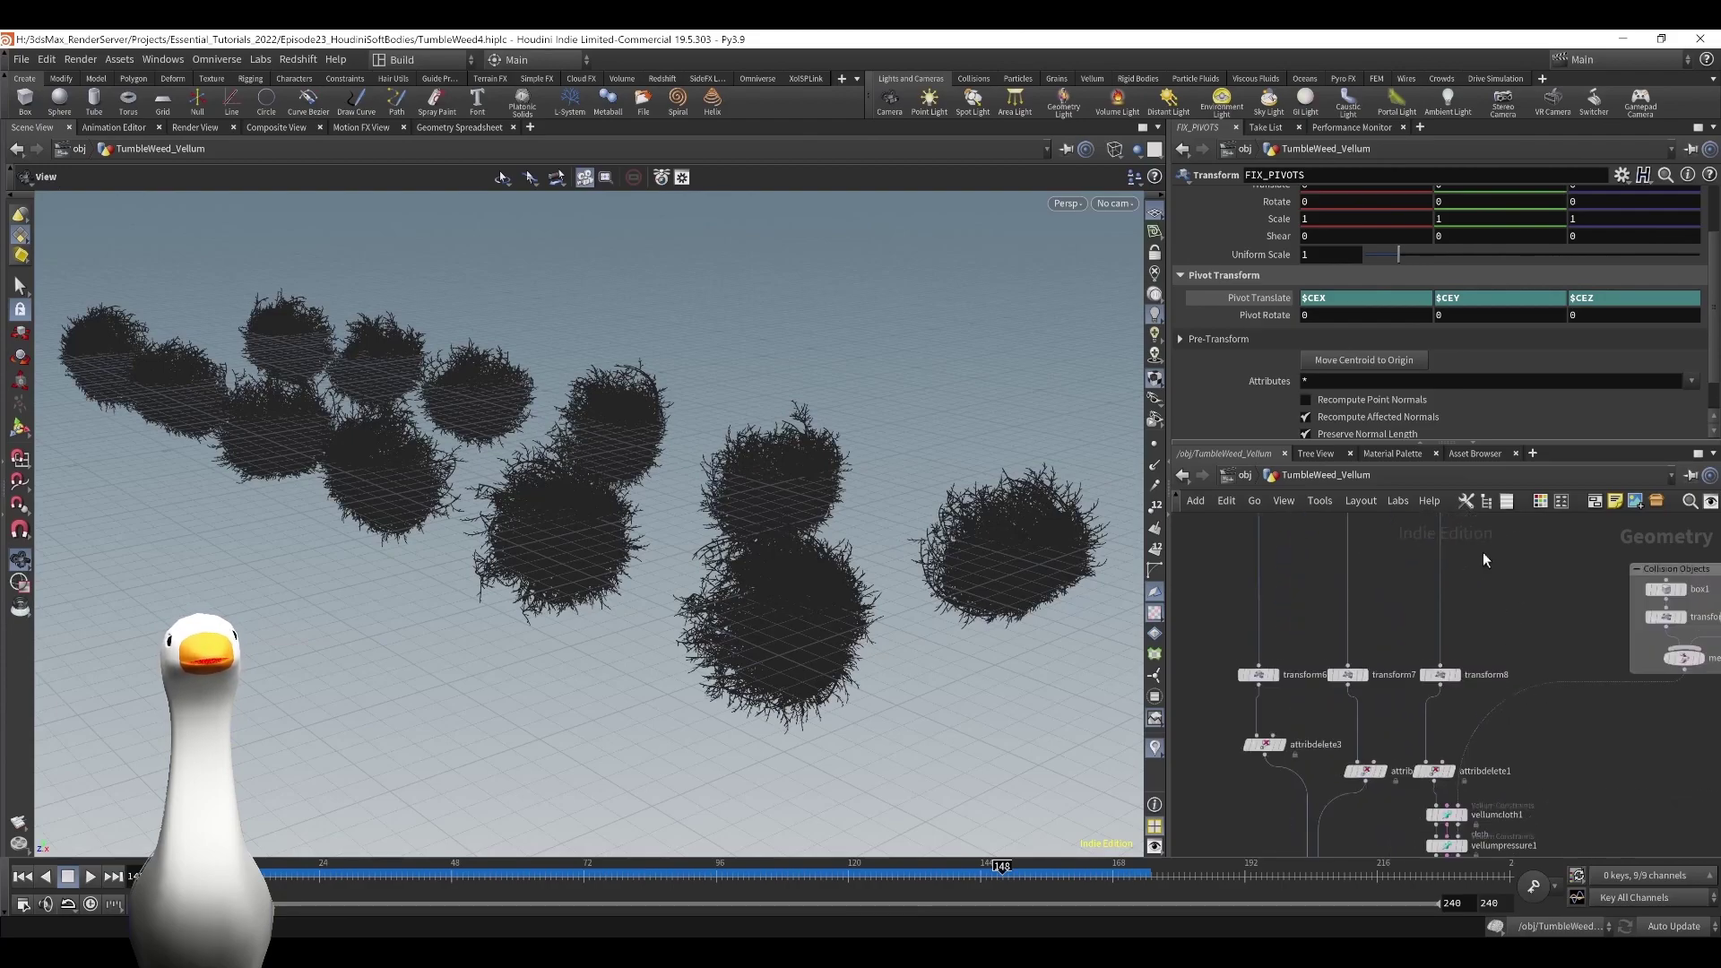
Display vellumsolver1 and scrub the simulated tumbleweed hulls back to frame 16, watching them against the collision objects.
scroll(1482, 552, down, 2)
middle_drag(1545, 717, 1490, 605)
scroll(1448, 672, up, 2)
click(1435, 736)
click(1435, 737)
scroll(1452, 690, up, 2)
click(1415, 730)
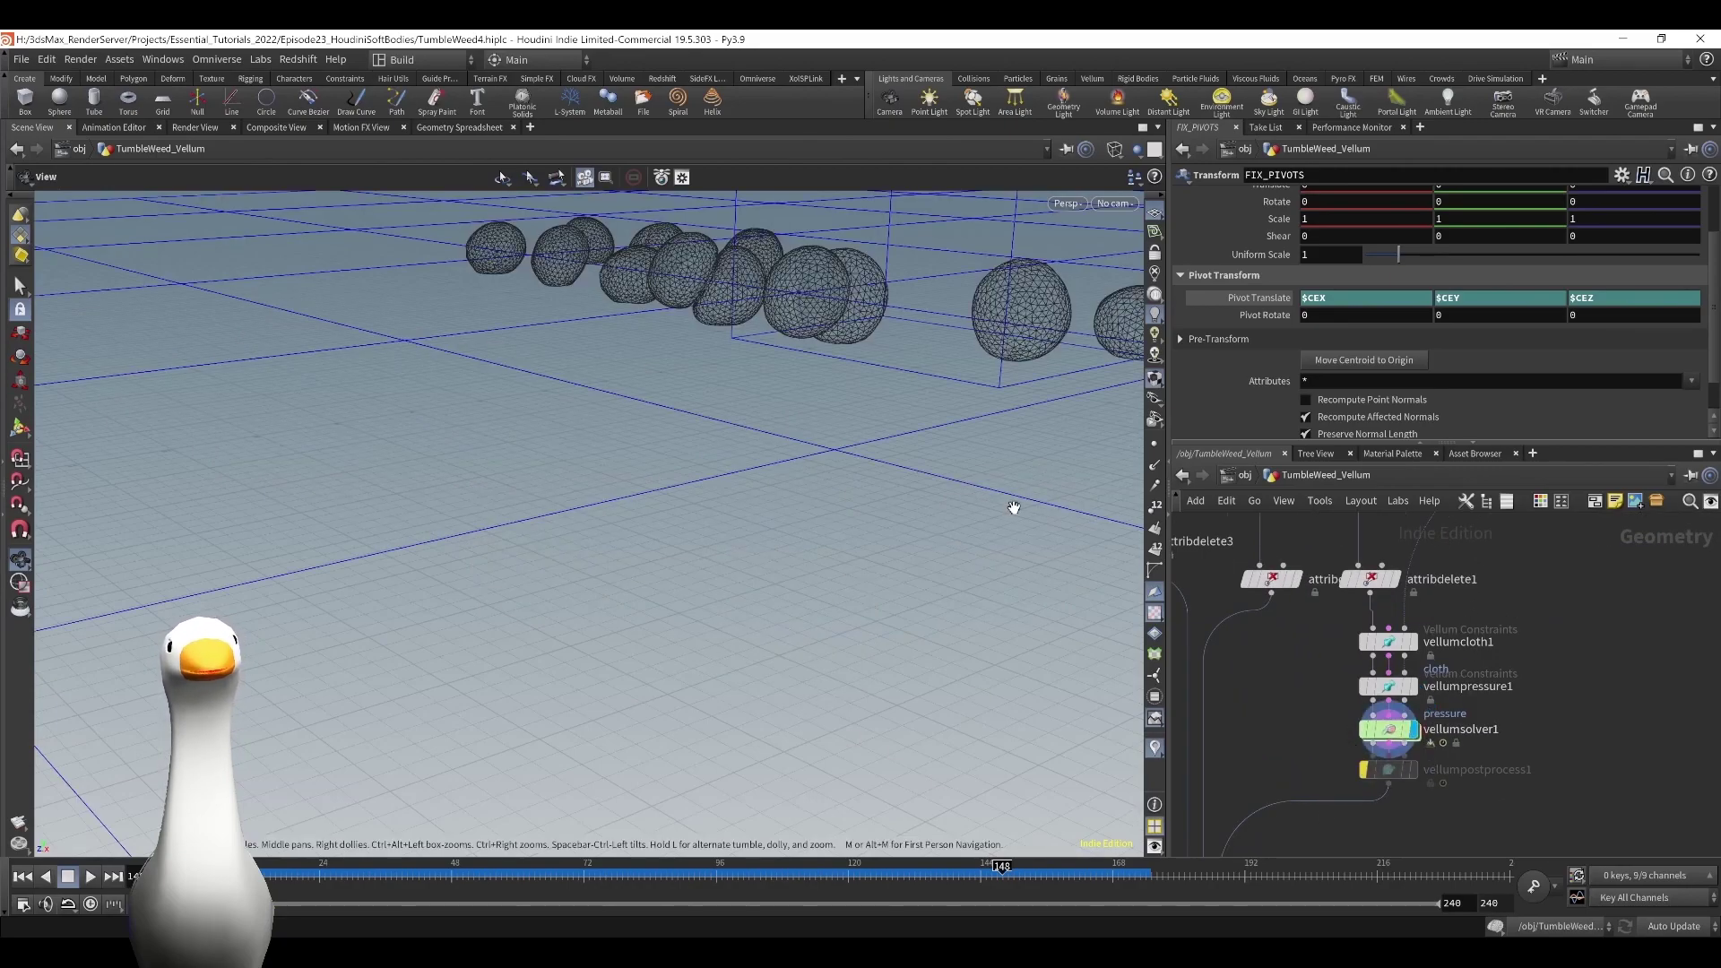
drag(1013, 507, 982, 834)
drag(686, 863, 268, 796)
Examine the stretch and bend settings of vellumcloth1, the stiffness of vellumpressure1, and the forces and friction of vellumsolver1.
middle_drag(1534, 729, 1581, 714)
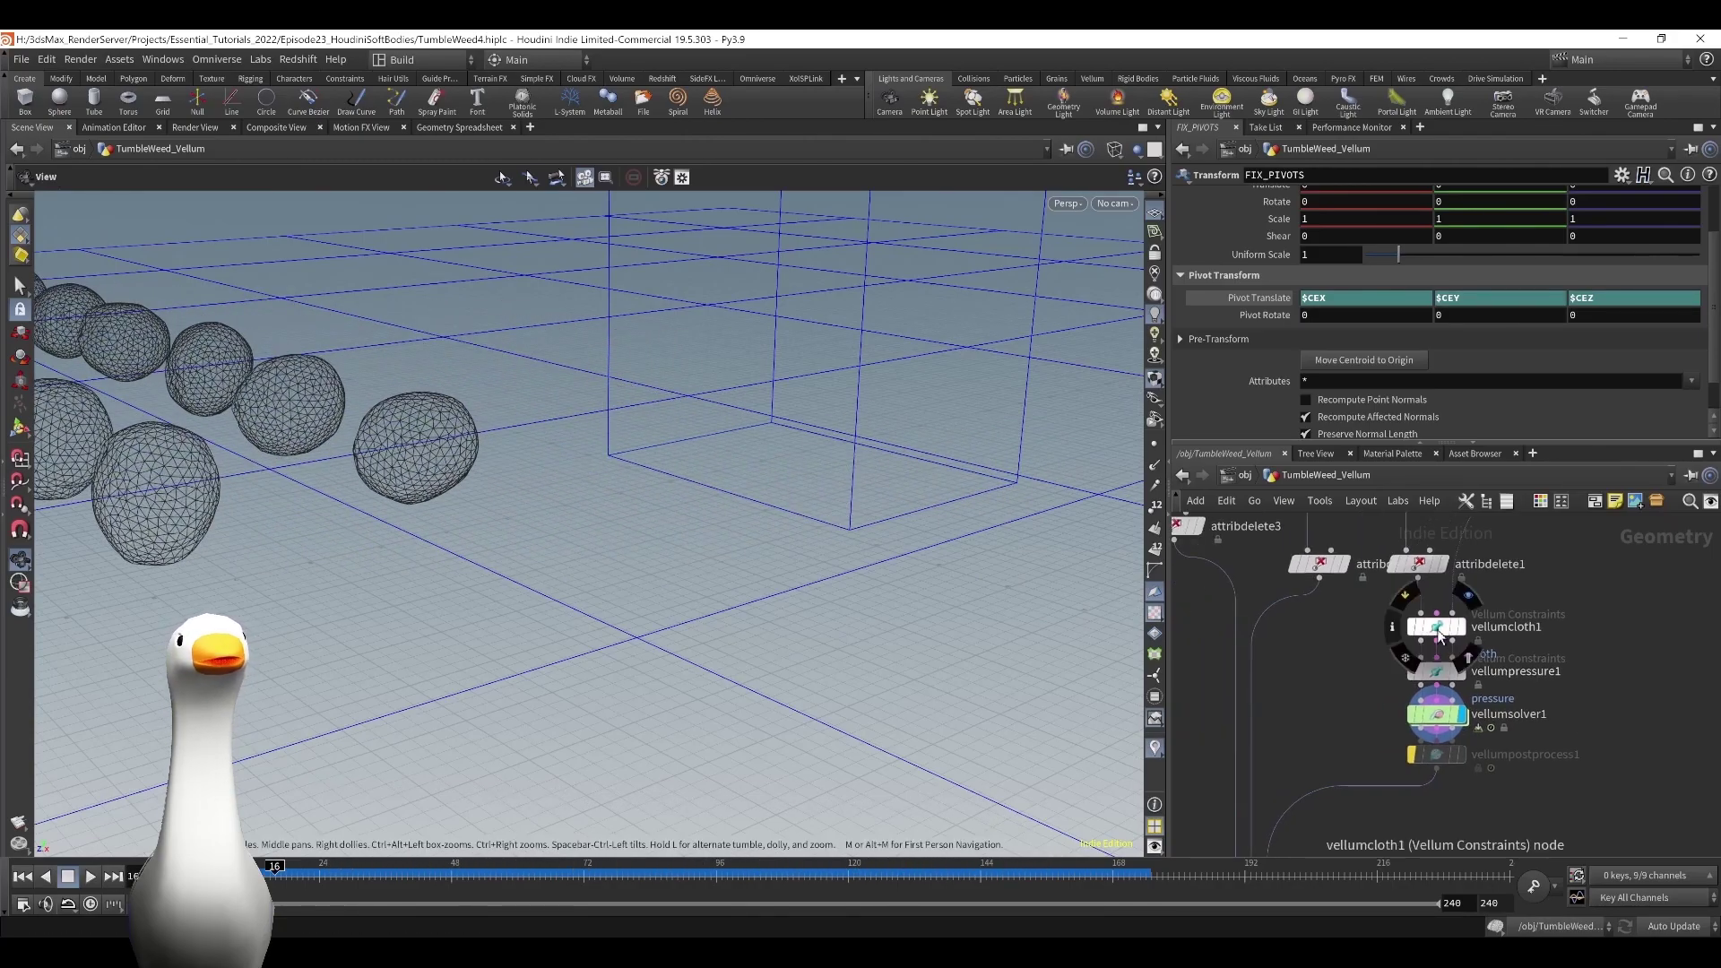
click(1433, 627)
drag(1596, 443, 1611, 708)
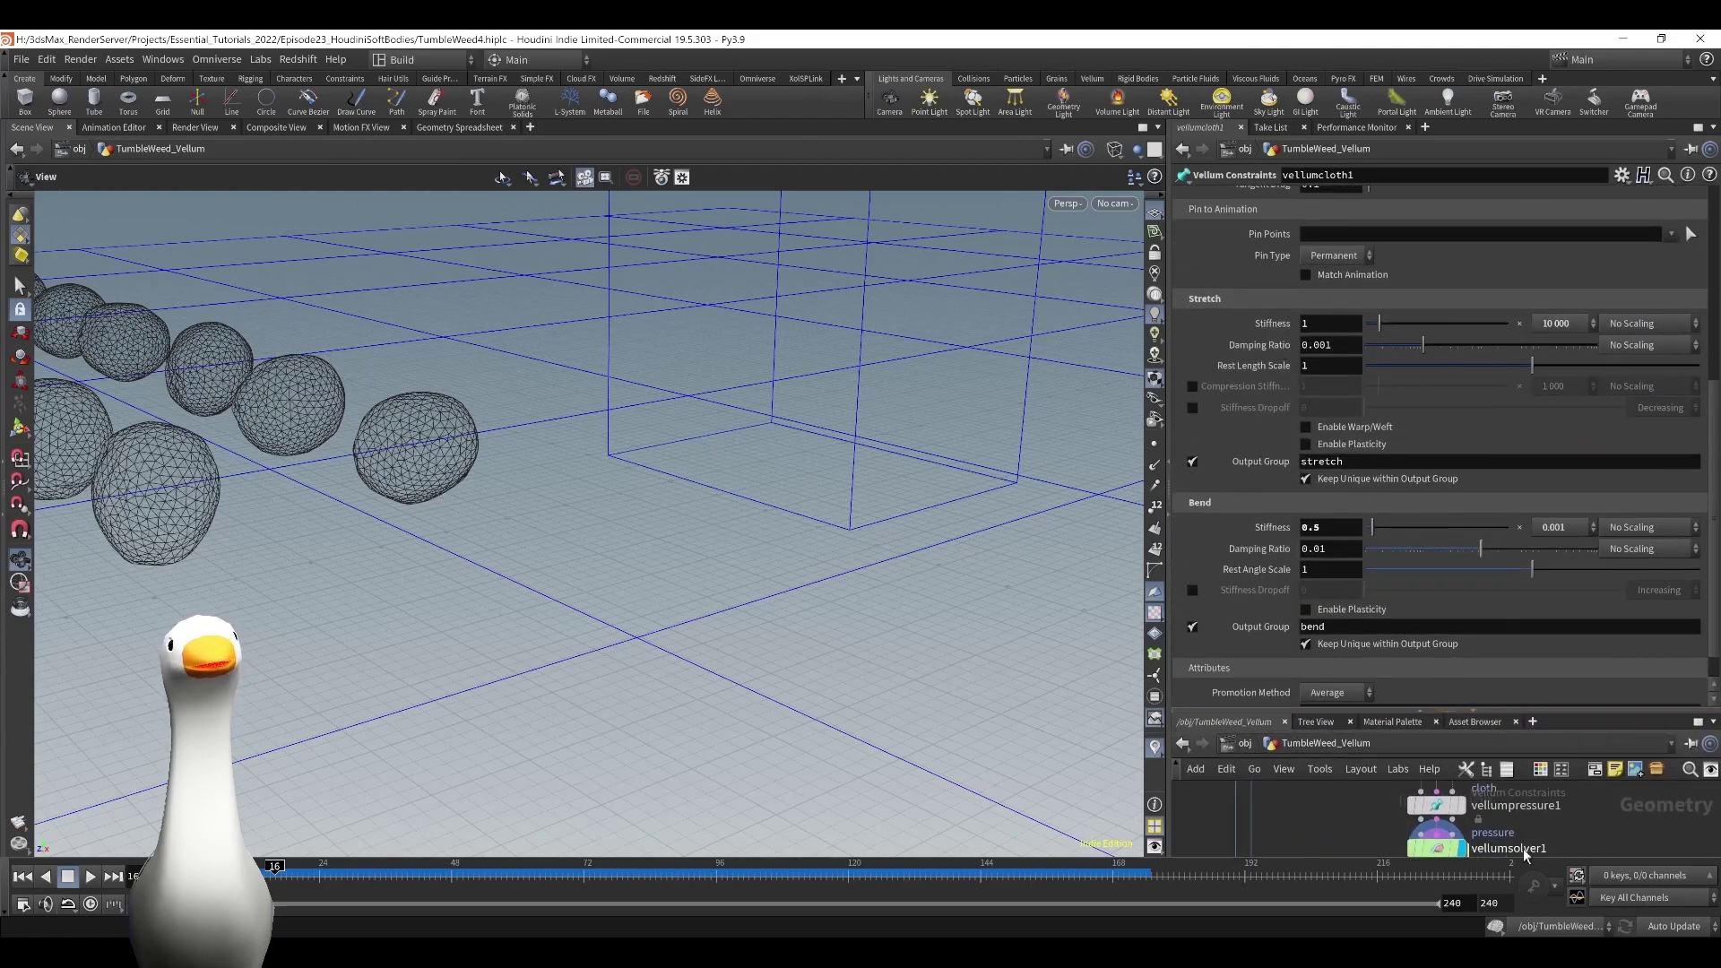
click(1439, 807)
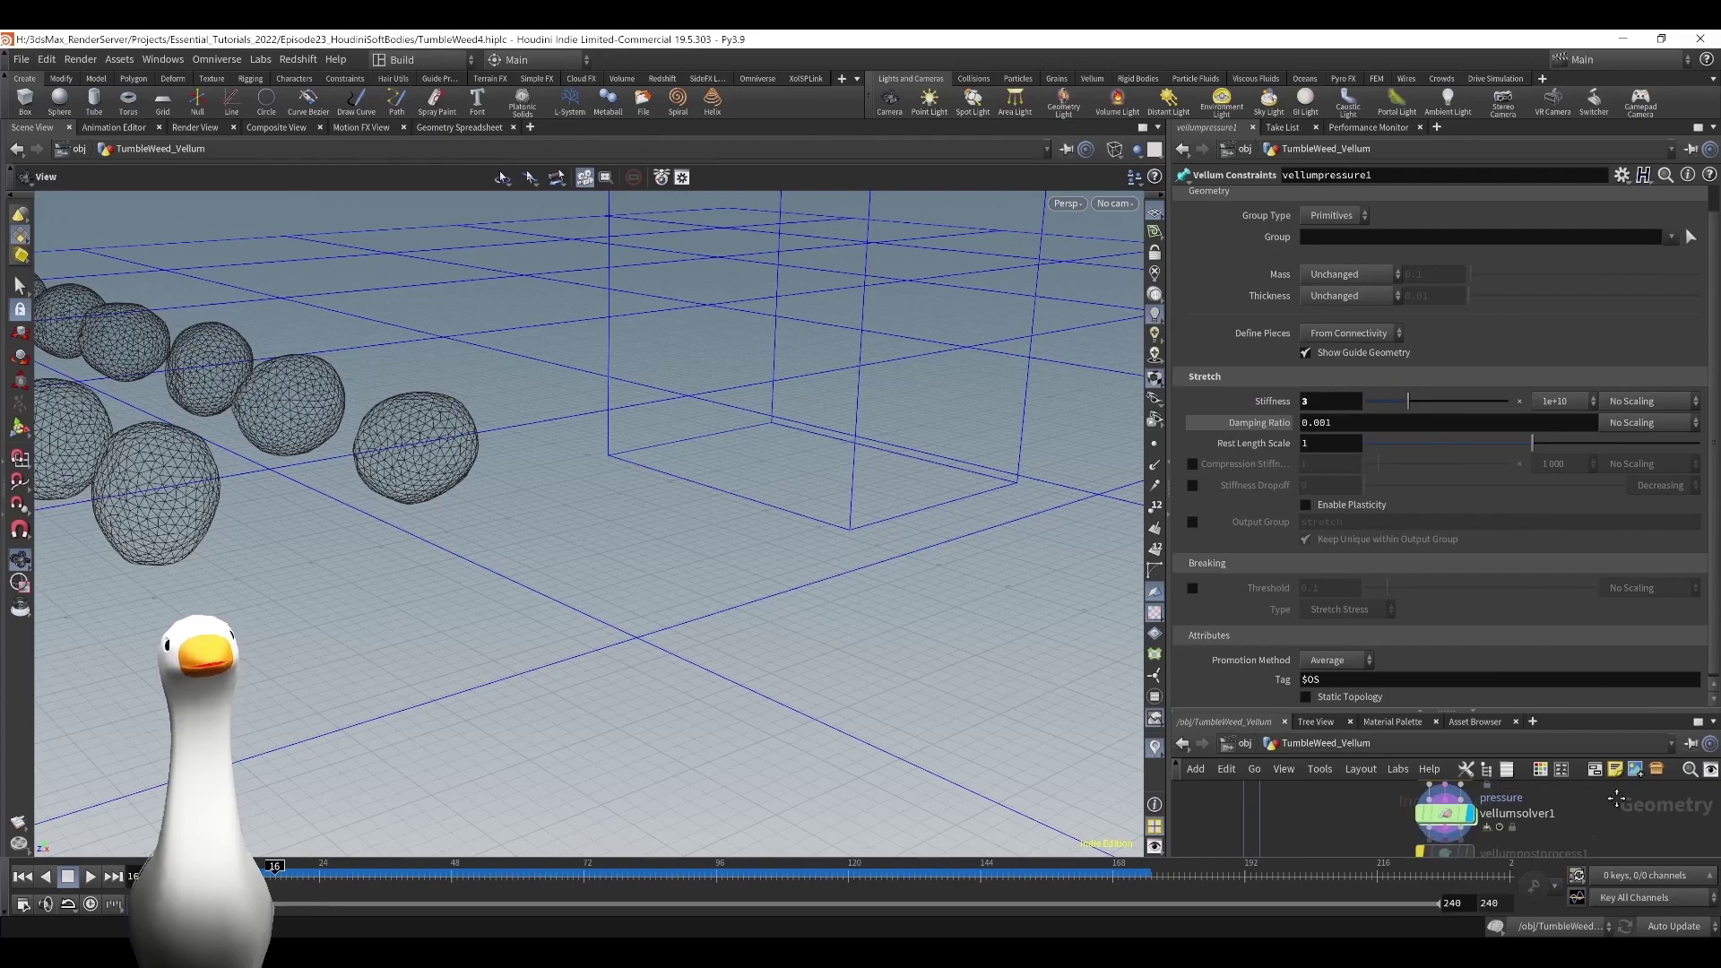
click(1458, 796)
drag(1619, 714, 1595, 536)
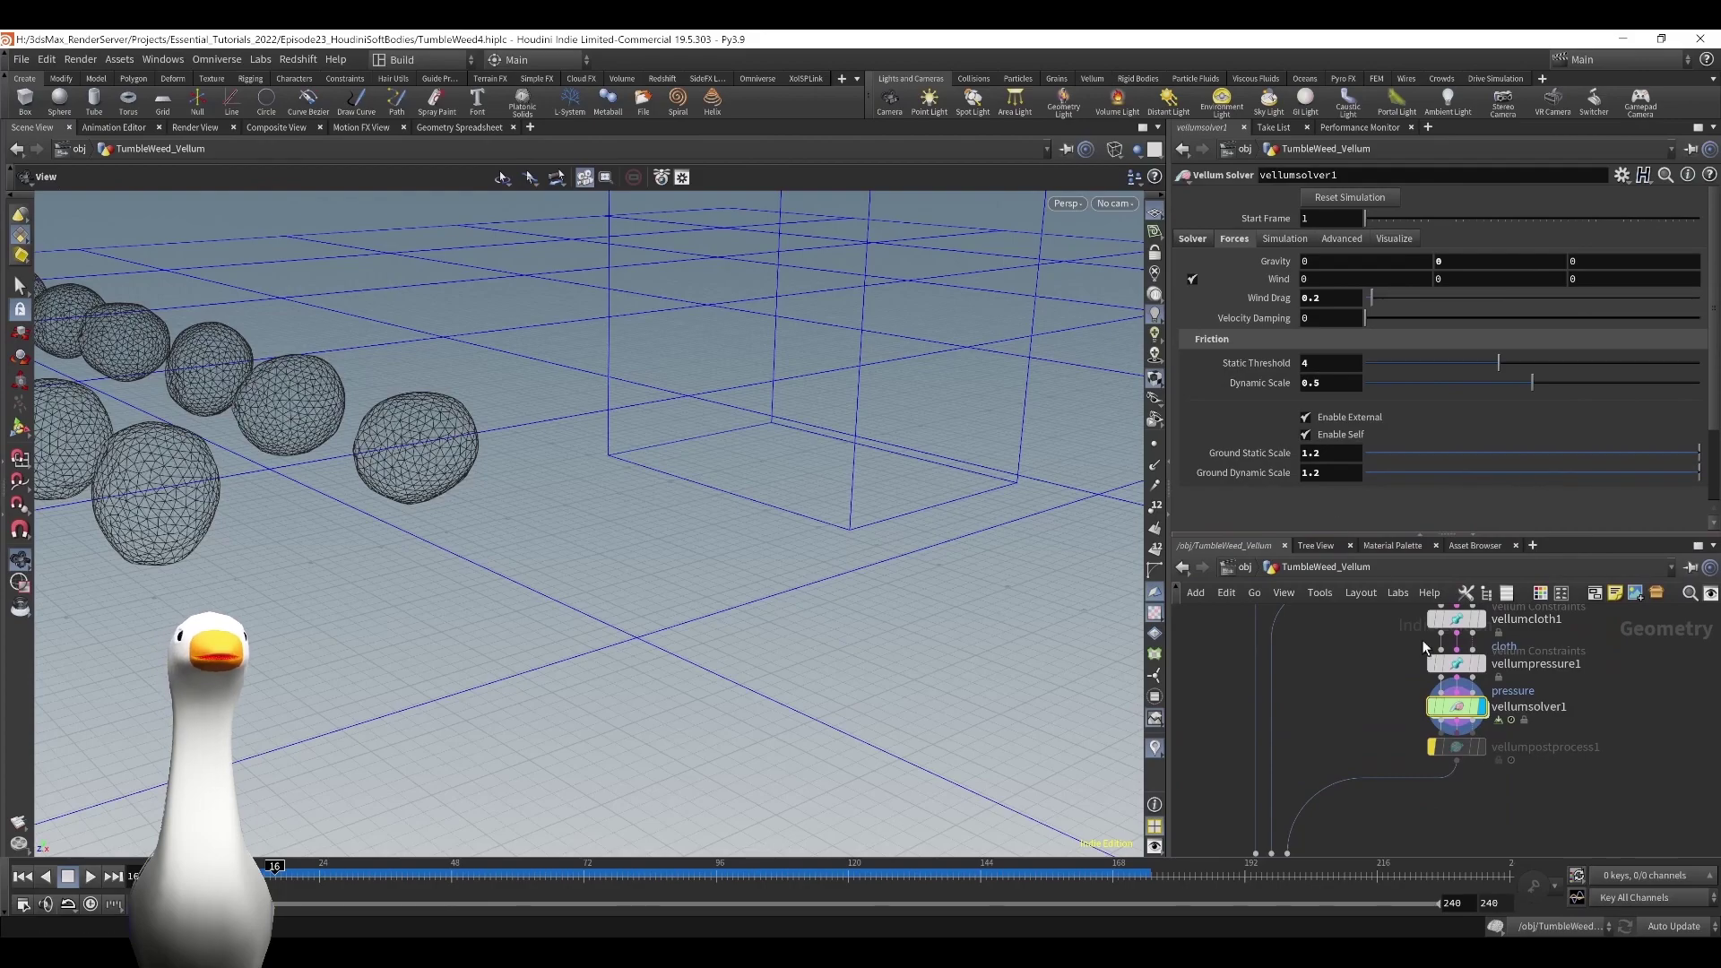
Look inside vellumsolver1 at the popwind2 wind velocity and air resistance, and return to the TumbleWeed_Vellum network.
double_click(1459, 708)
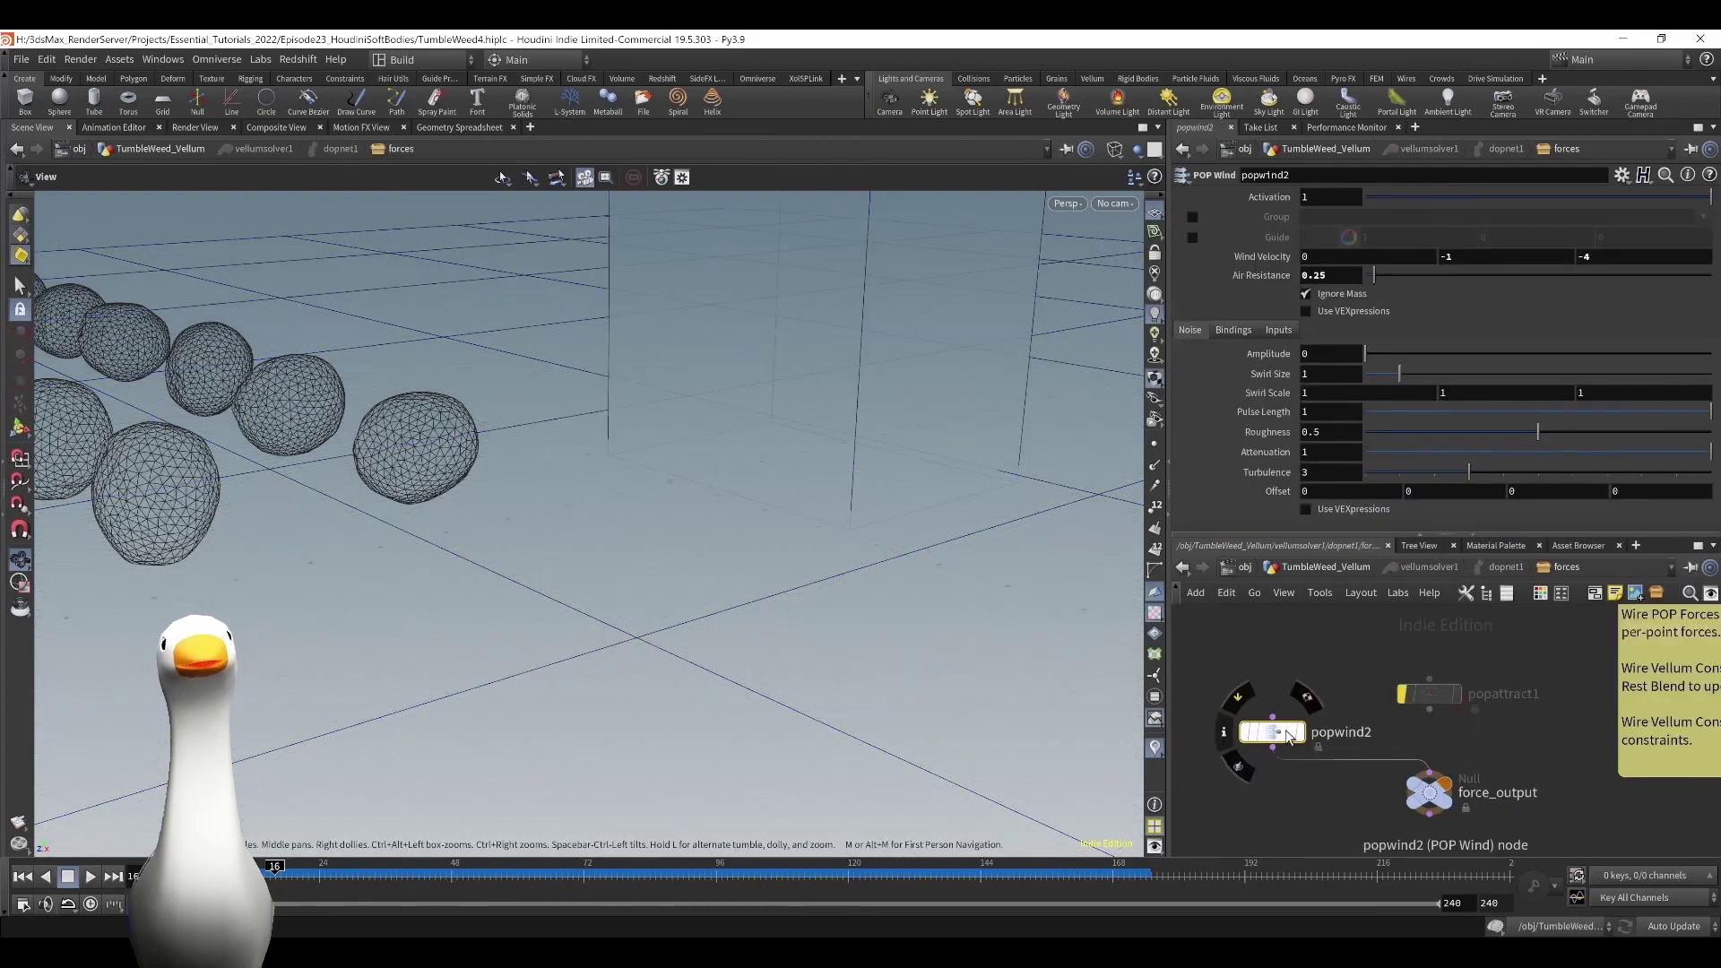
scroll(1545, 685, down, 4)
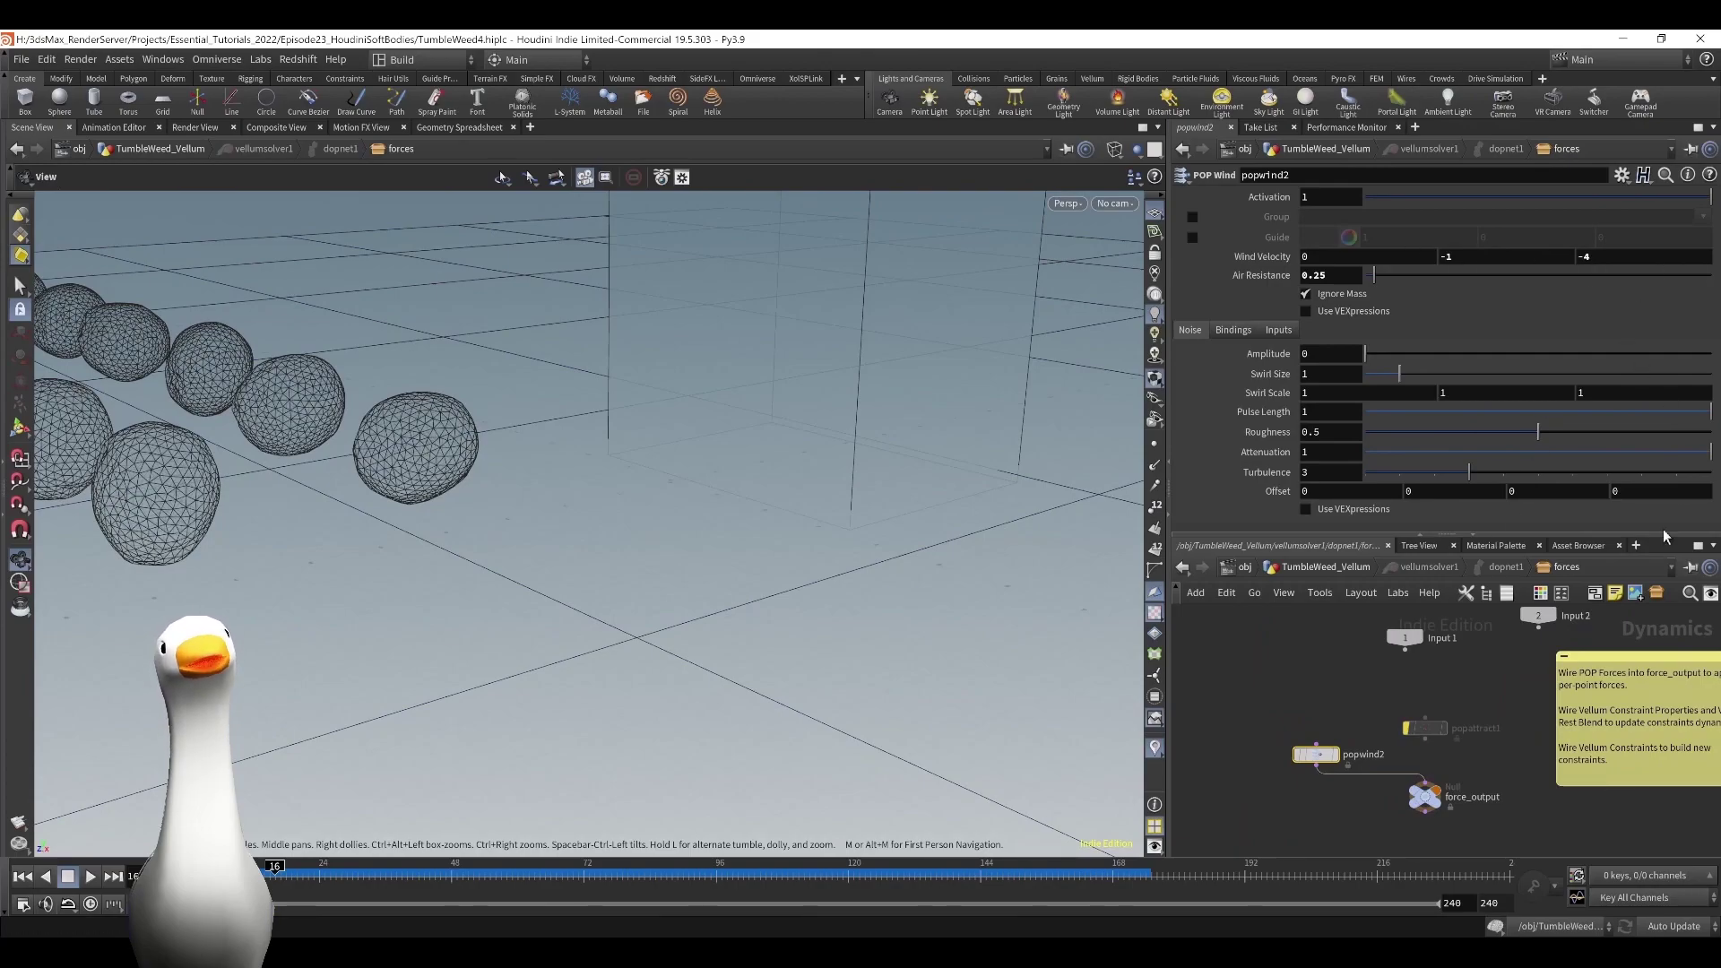
click(1346, 574)
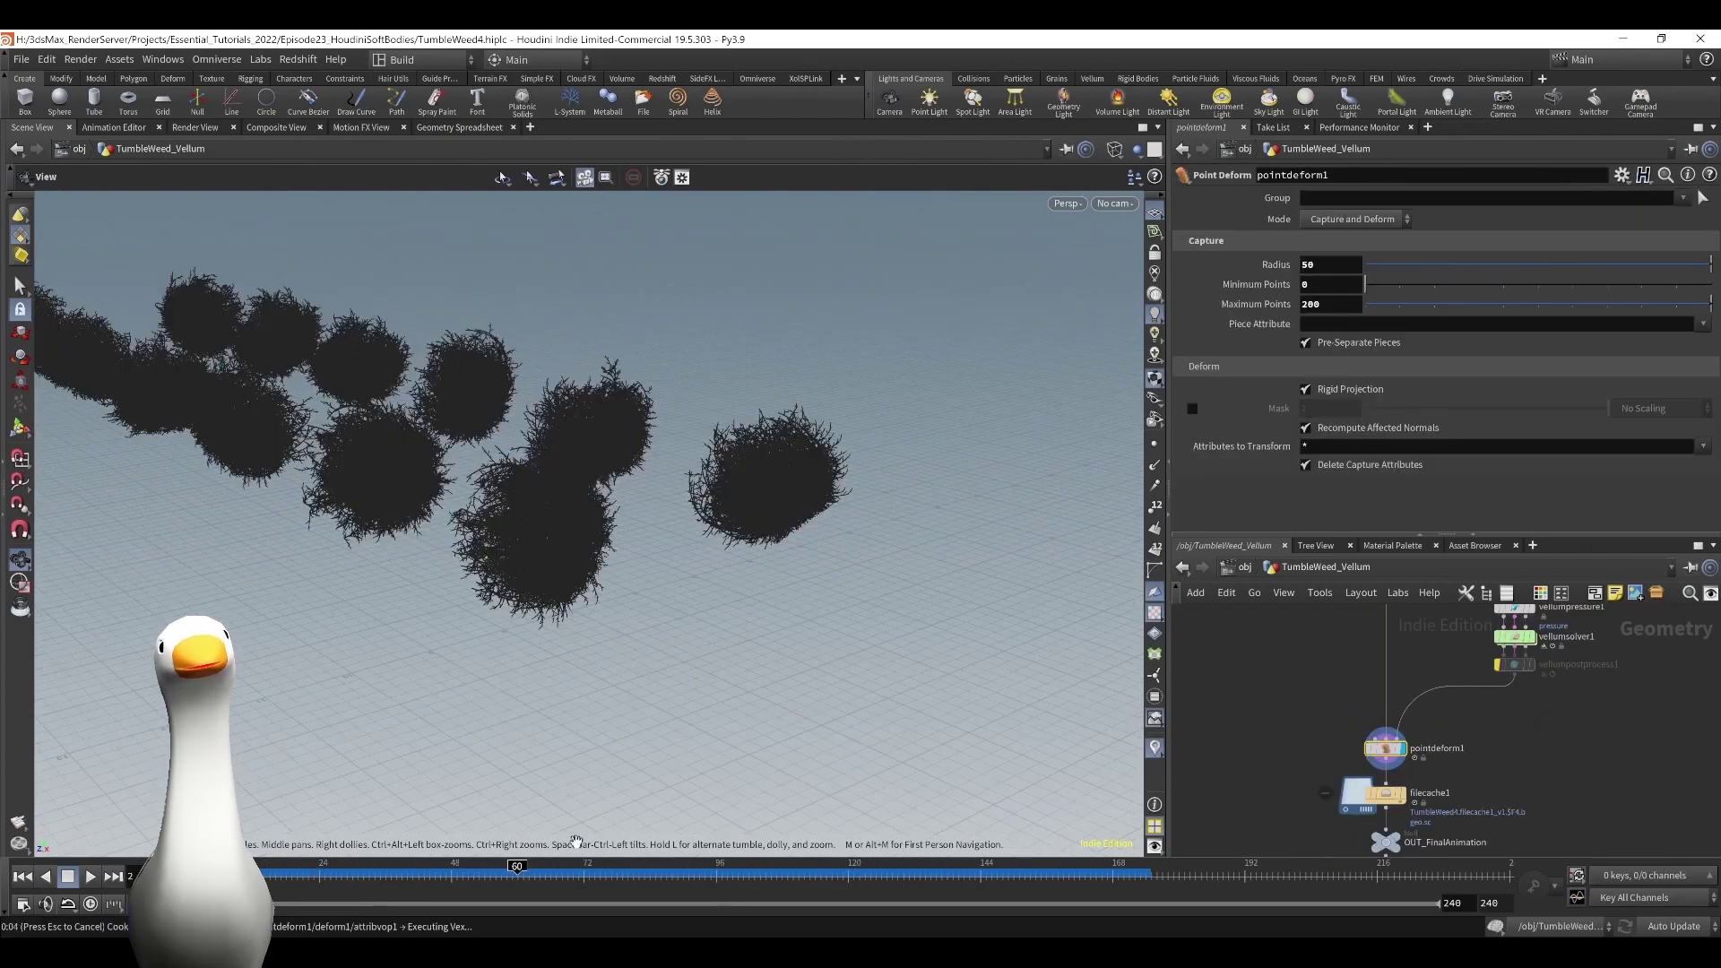
Scrub through the tumbleweeds deformed by pointdeform1 and examine them against the collision wall.
drag(602, 871, 766, 868)
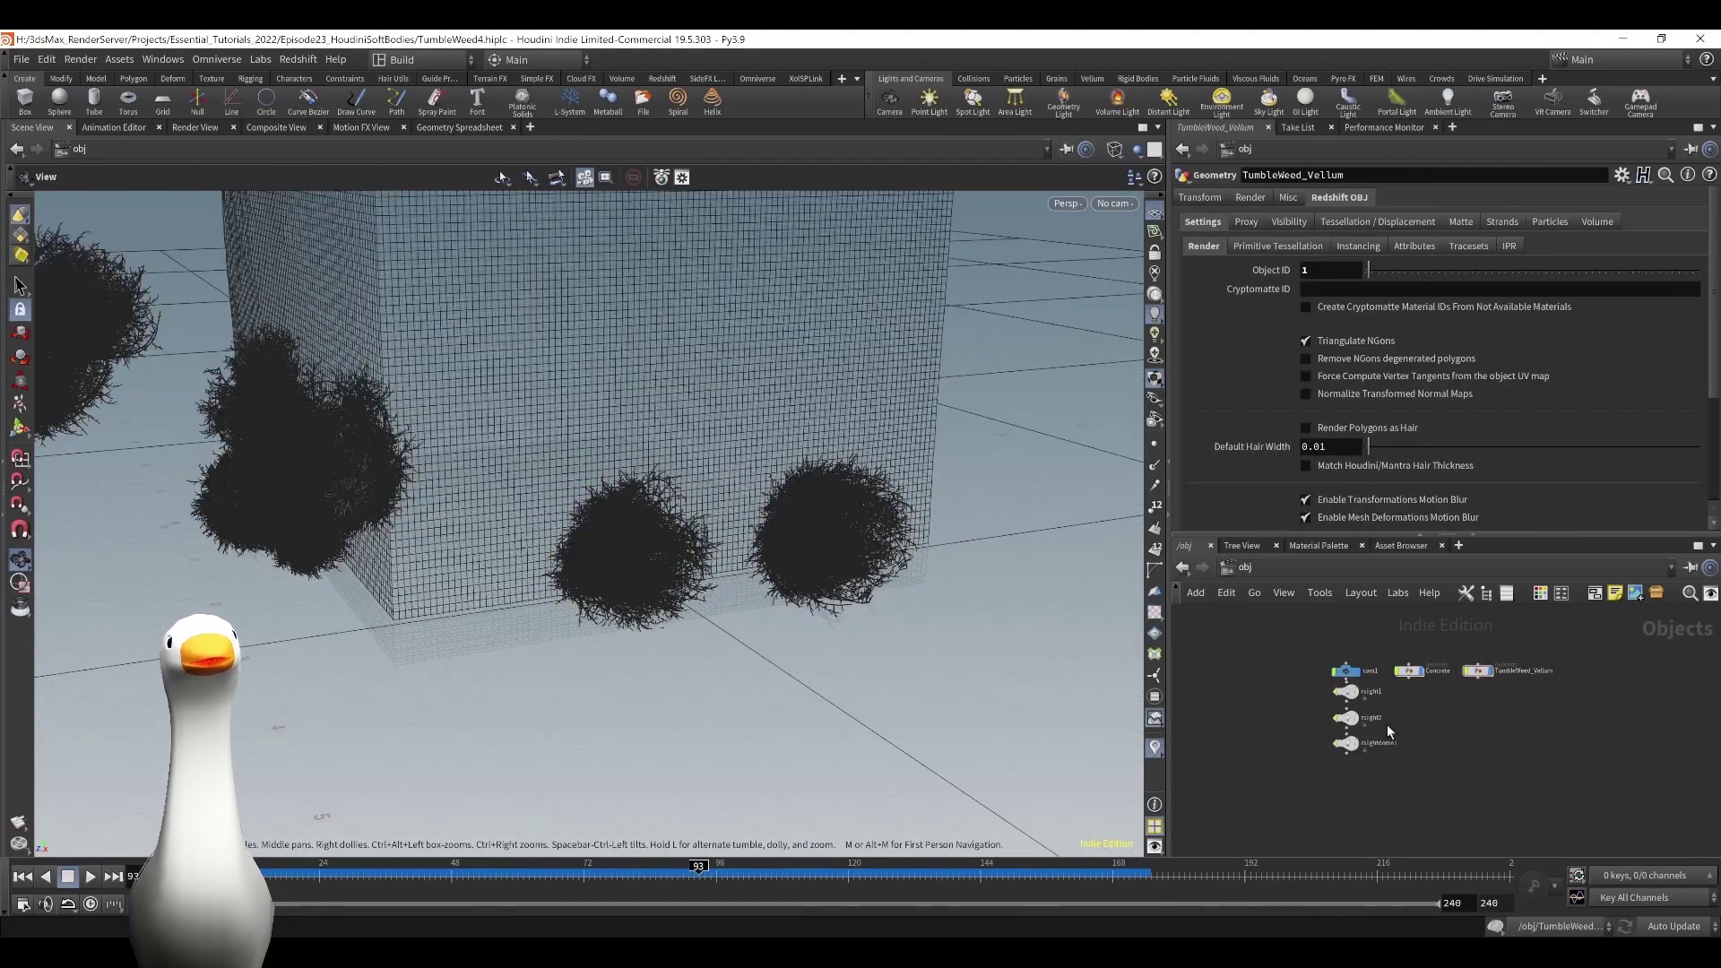
scroll(854, 648, up, 5)
drag(854, 647, 642, 573)
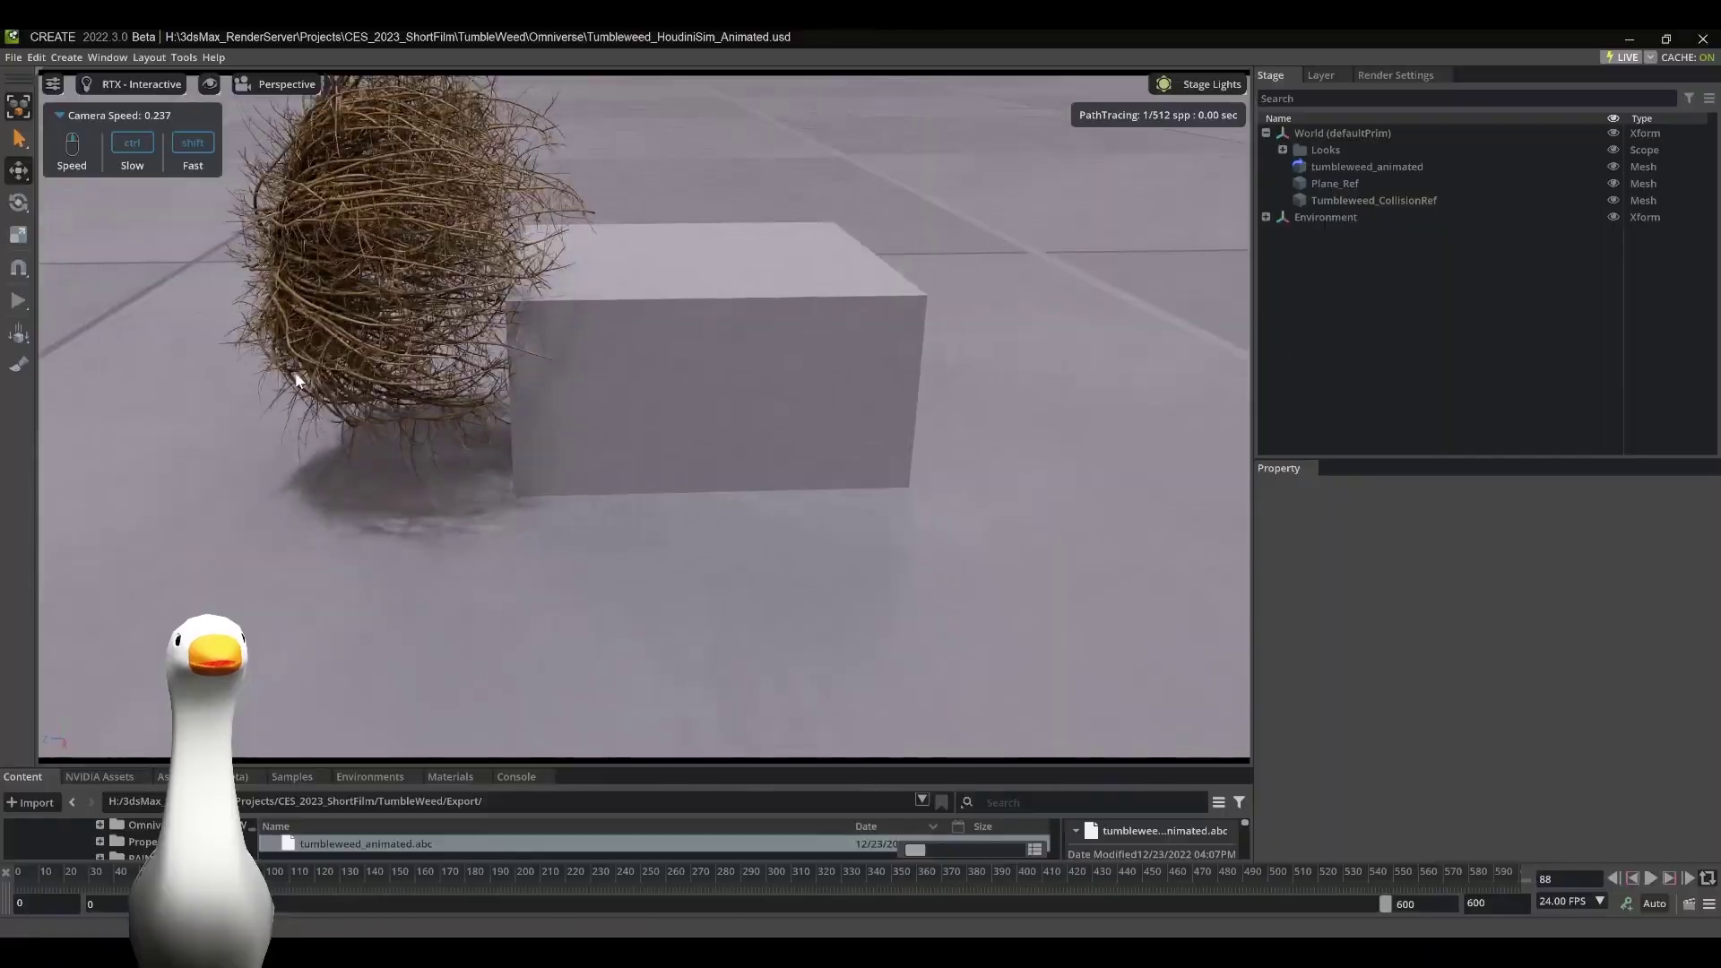
Switch to Omniverse Create and examine the imported tumbleweed_animated mesh around the box at different frames.
right_drag(217, 326, 195, 333)
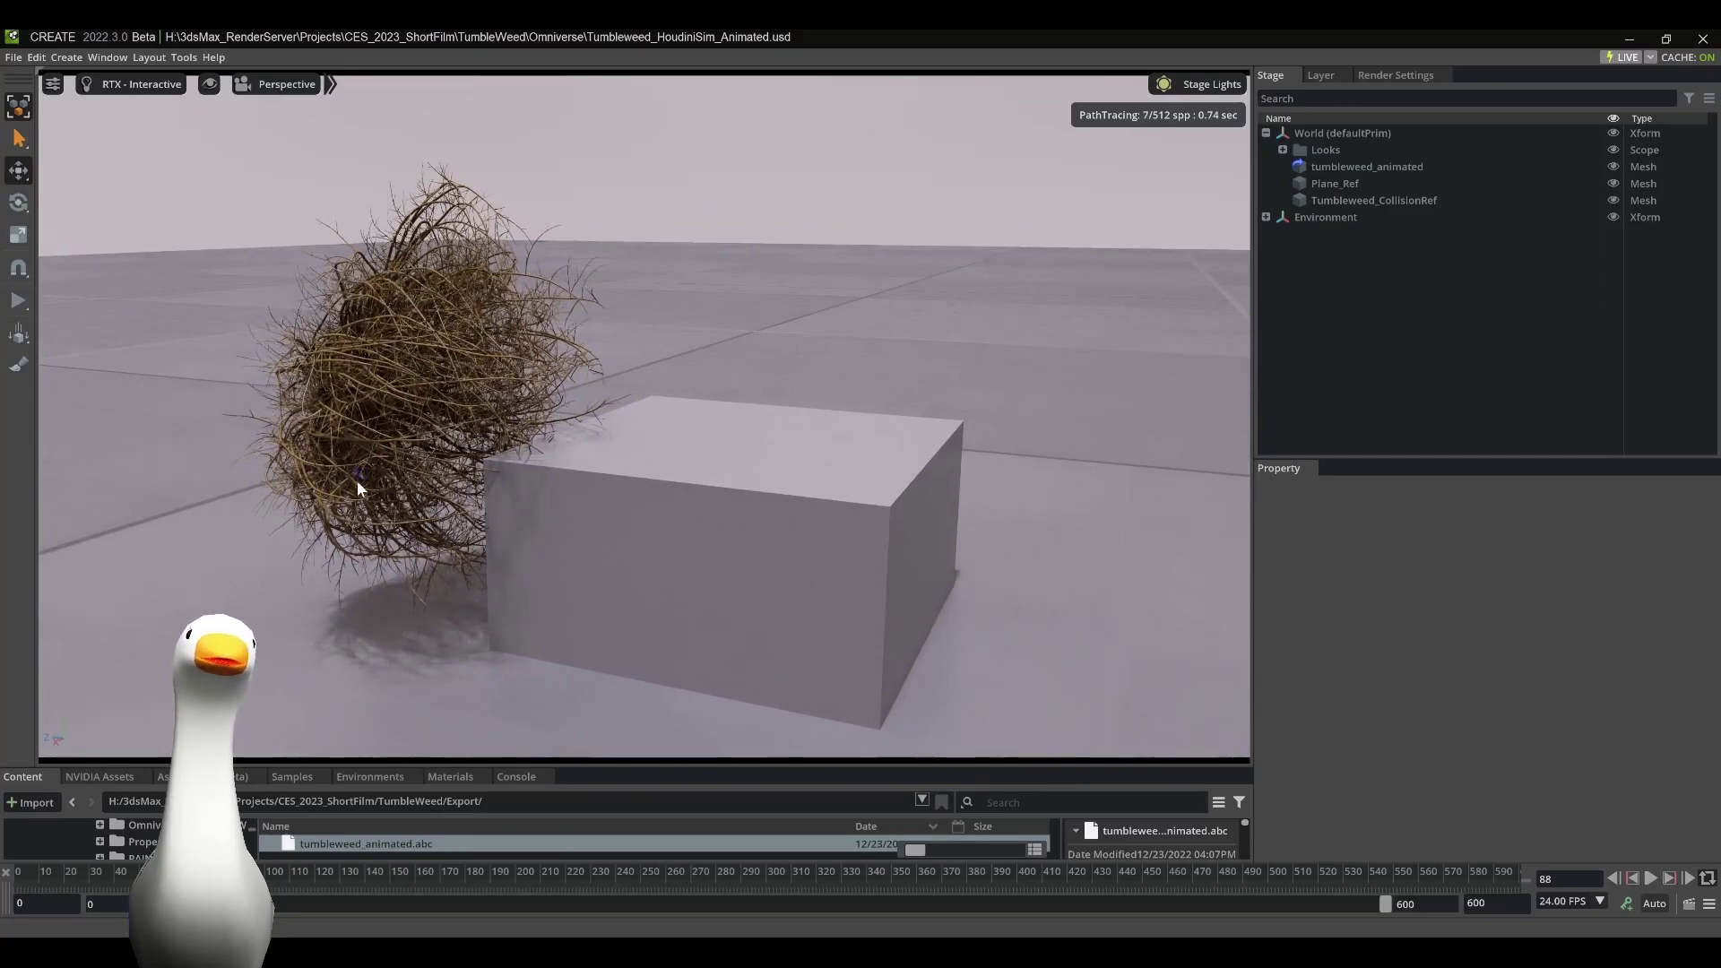
right_drag(357, 481, 354, 494)
right_drag(362, 529, 354, 649)
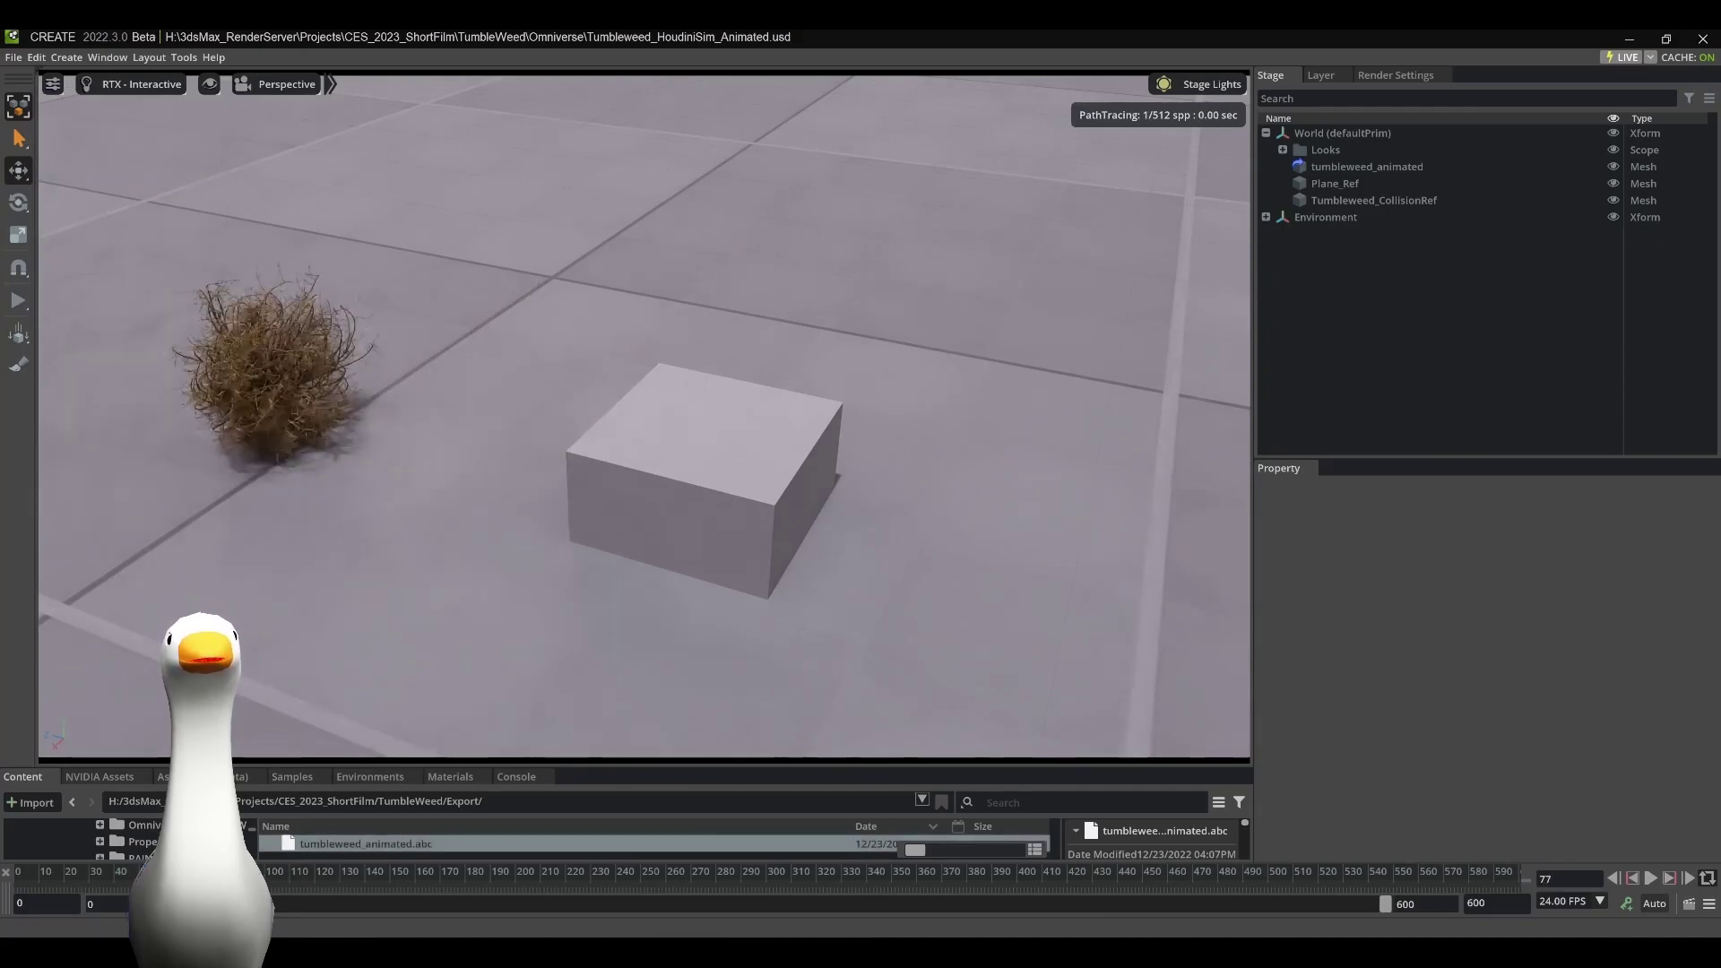
drag(254, 901, 492, 912)
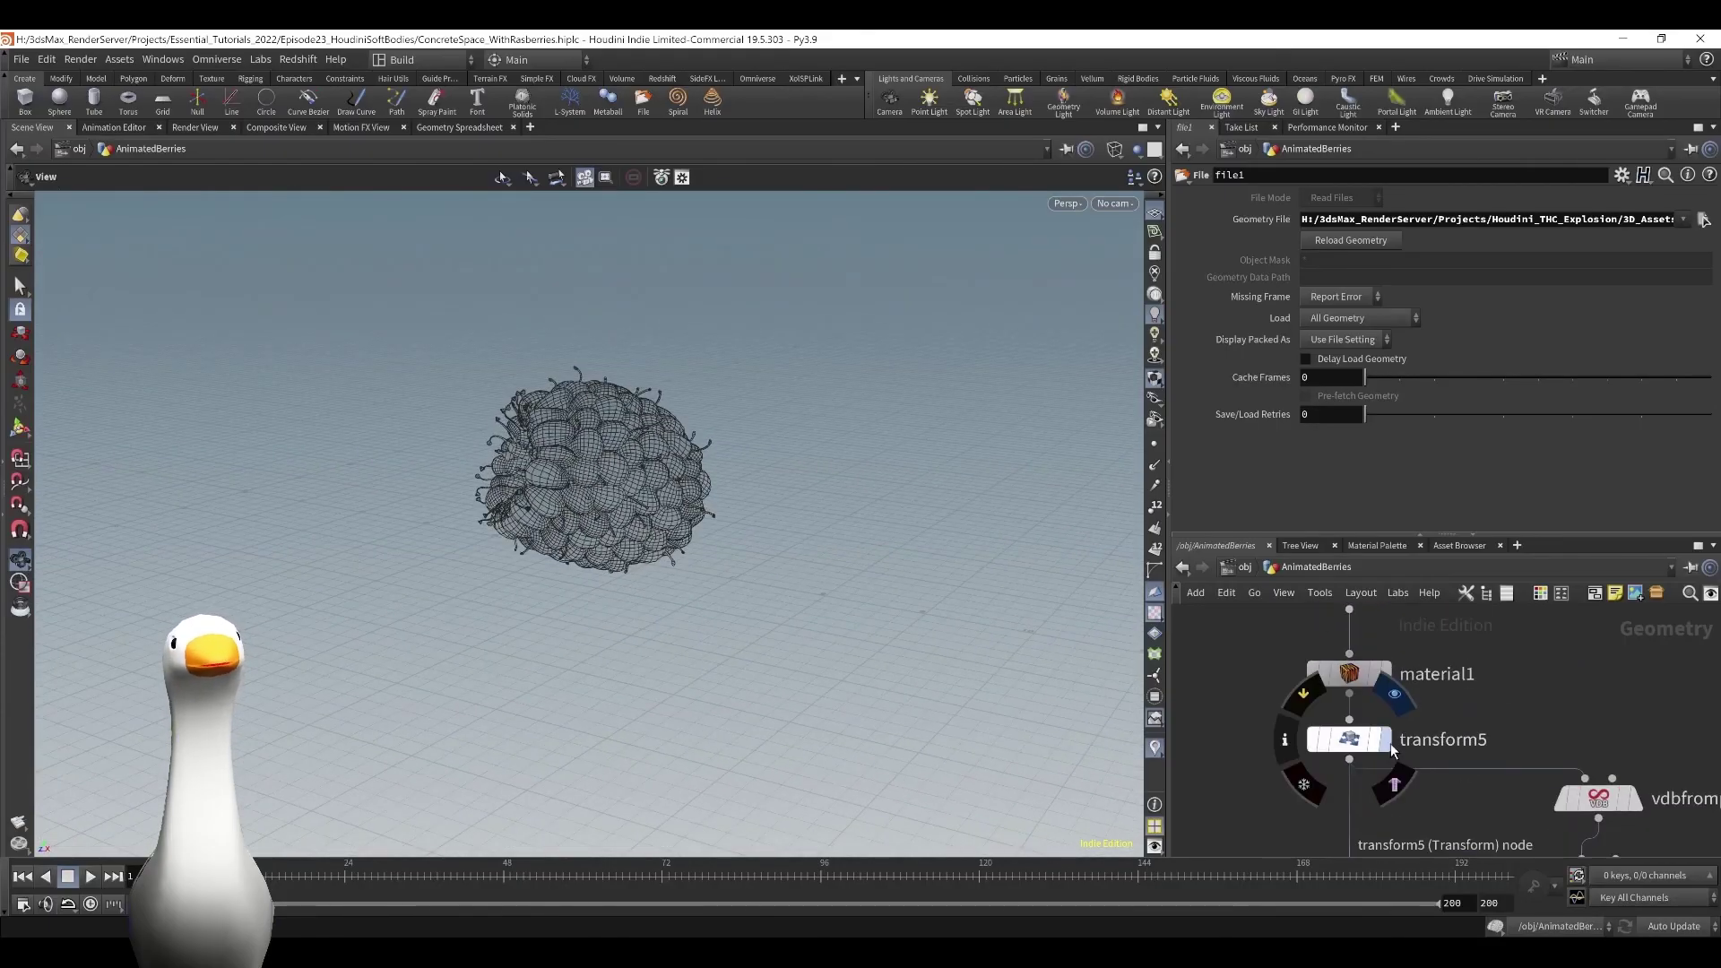
In the Houdini raspberry scene, display transform5 and examine the single detailed raspberry in shaded view.
click(1388, 742)
key(f)
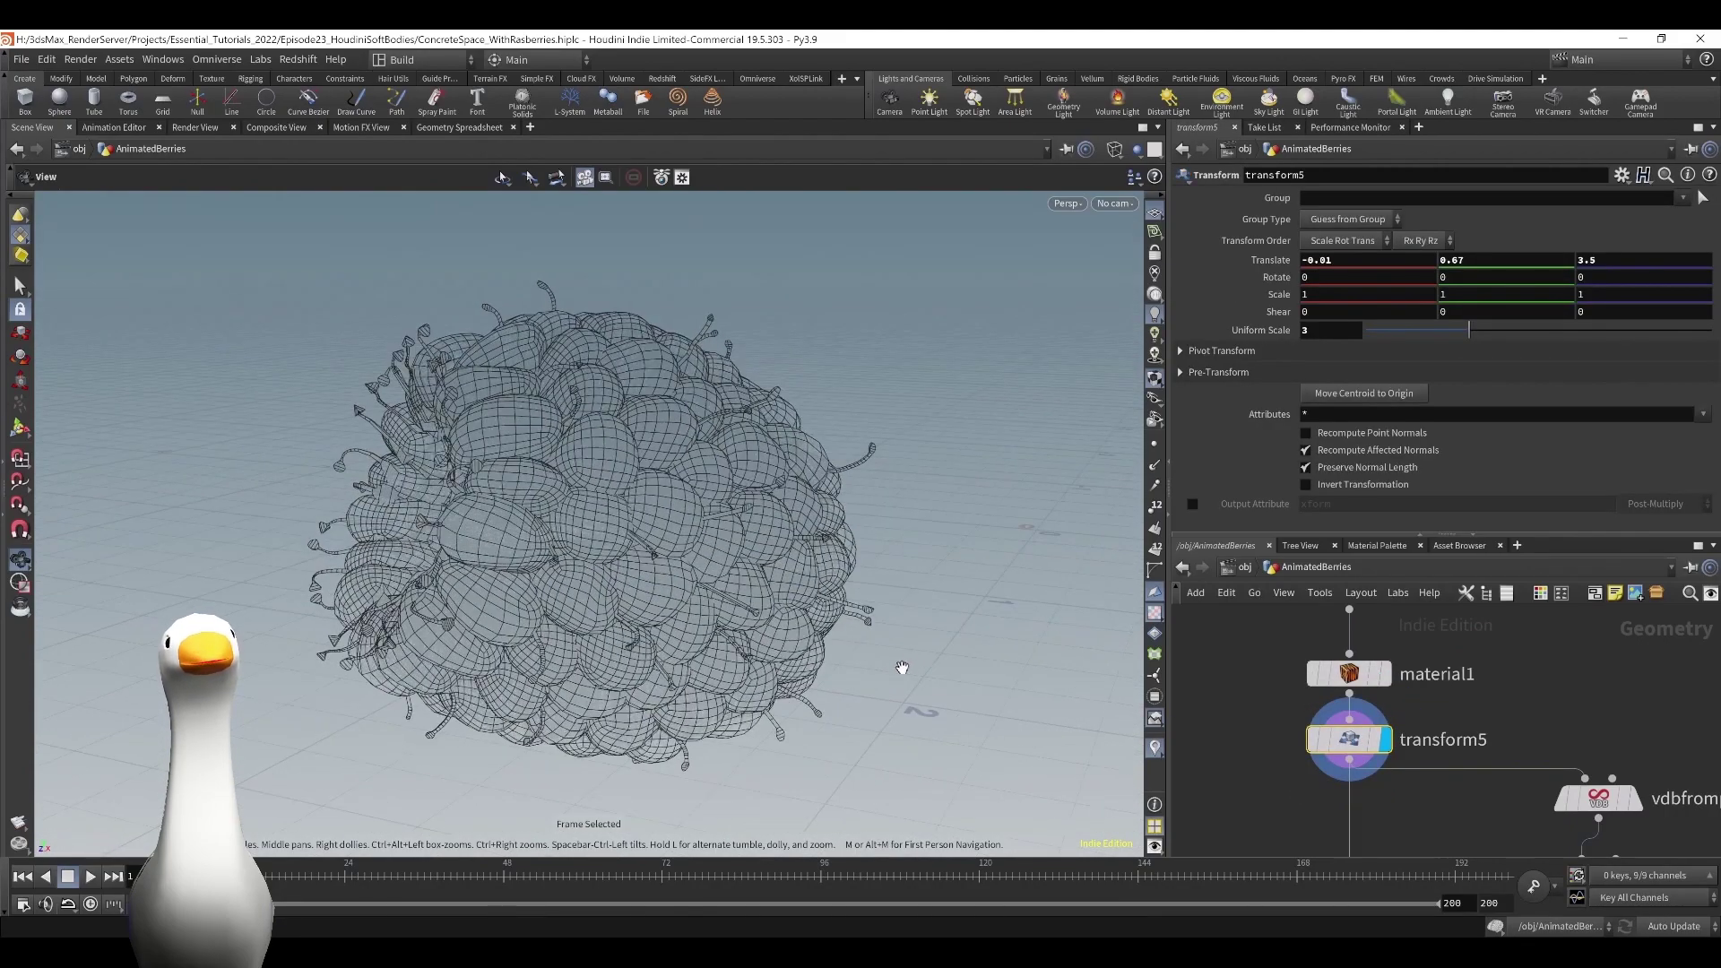
right_drag(902, 666, 933, 726)
key(w)
middle_drag(941, 727, 777, 520)
mouse_move(776, 520)
right_down()
mouse_move(780, 592)
mouse_move(817, 668)
right_up()
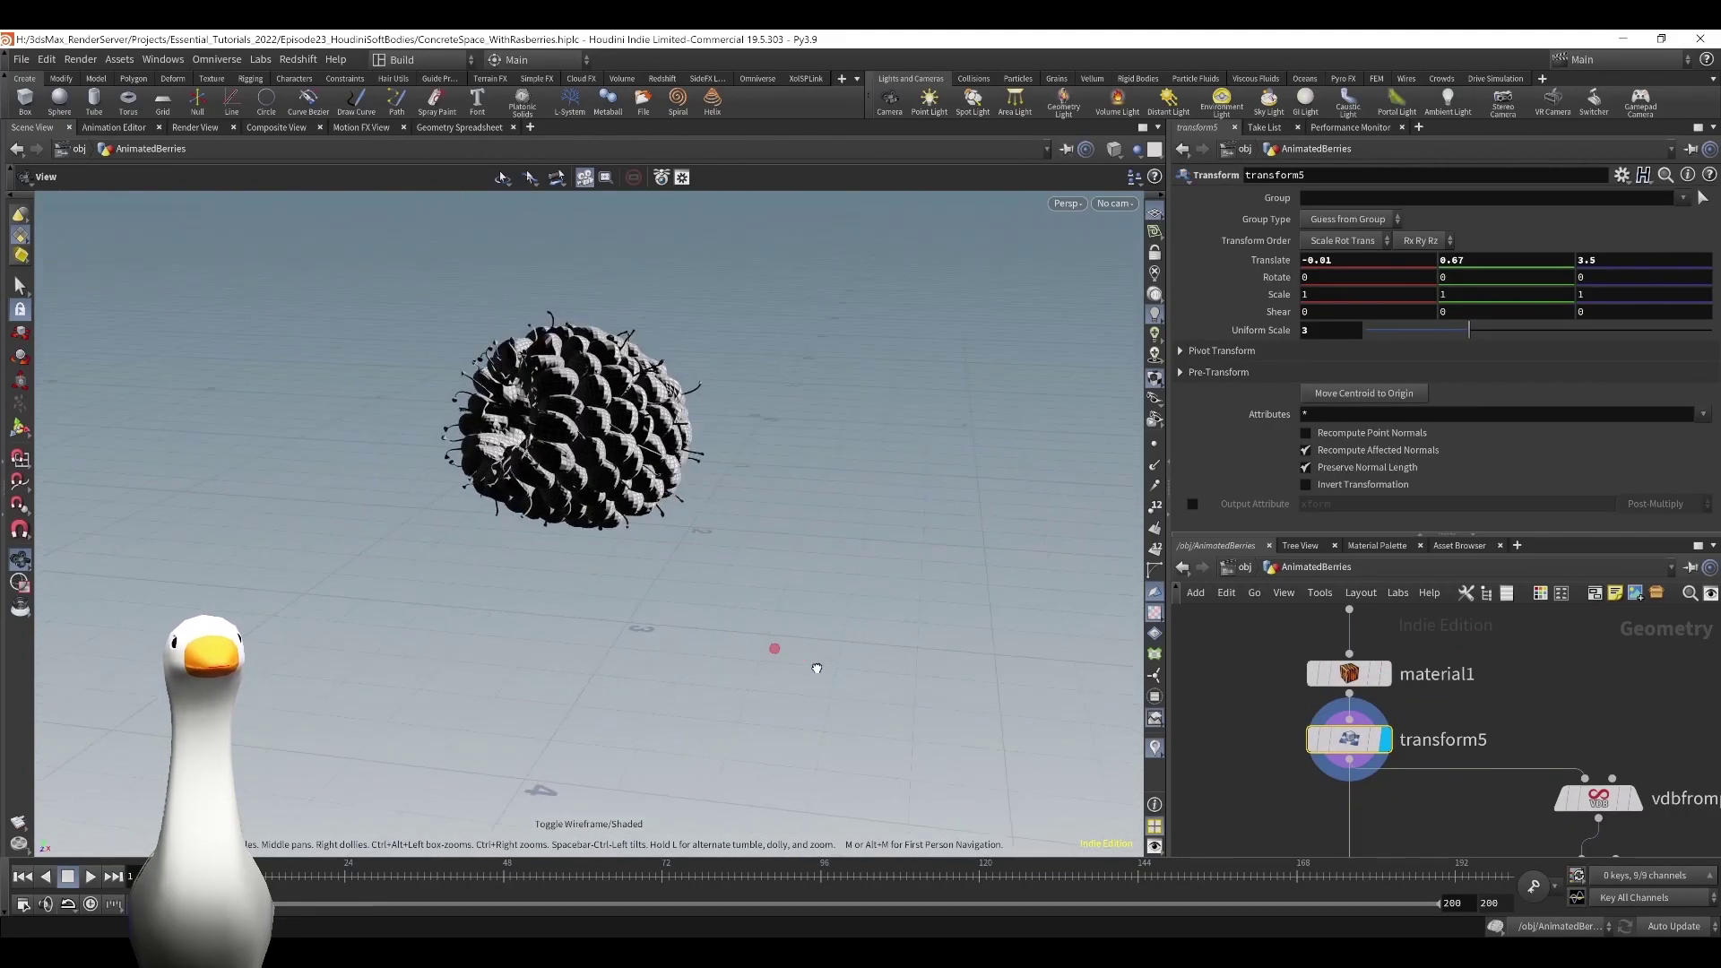
Step through vdbfrompolygons2, convertvdb1 and remesh1 to examine how the raspberry becomes a triangulated wireframe hull.
click(1538, 660)
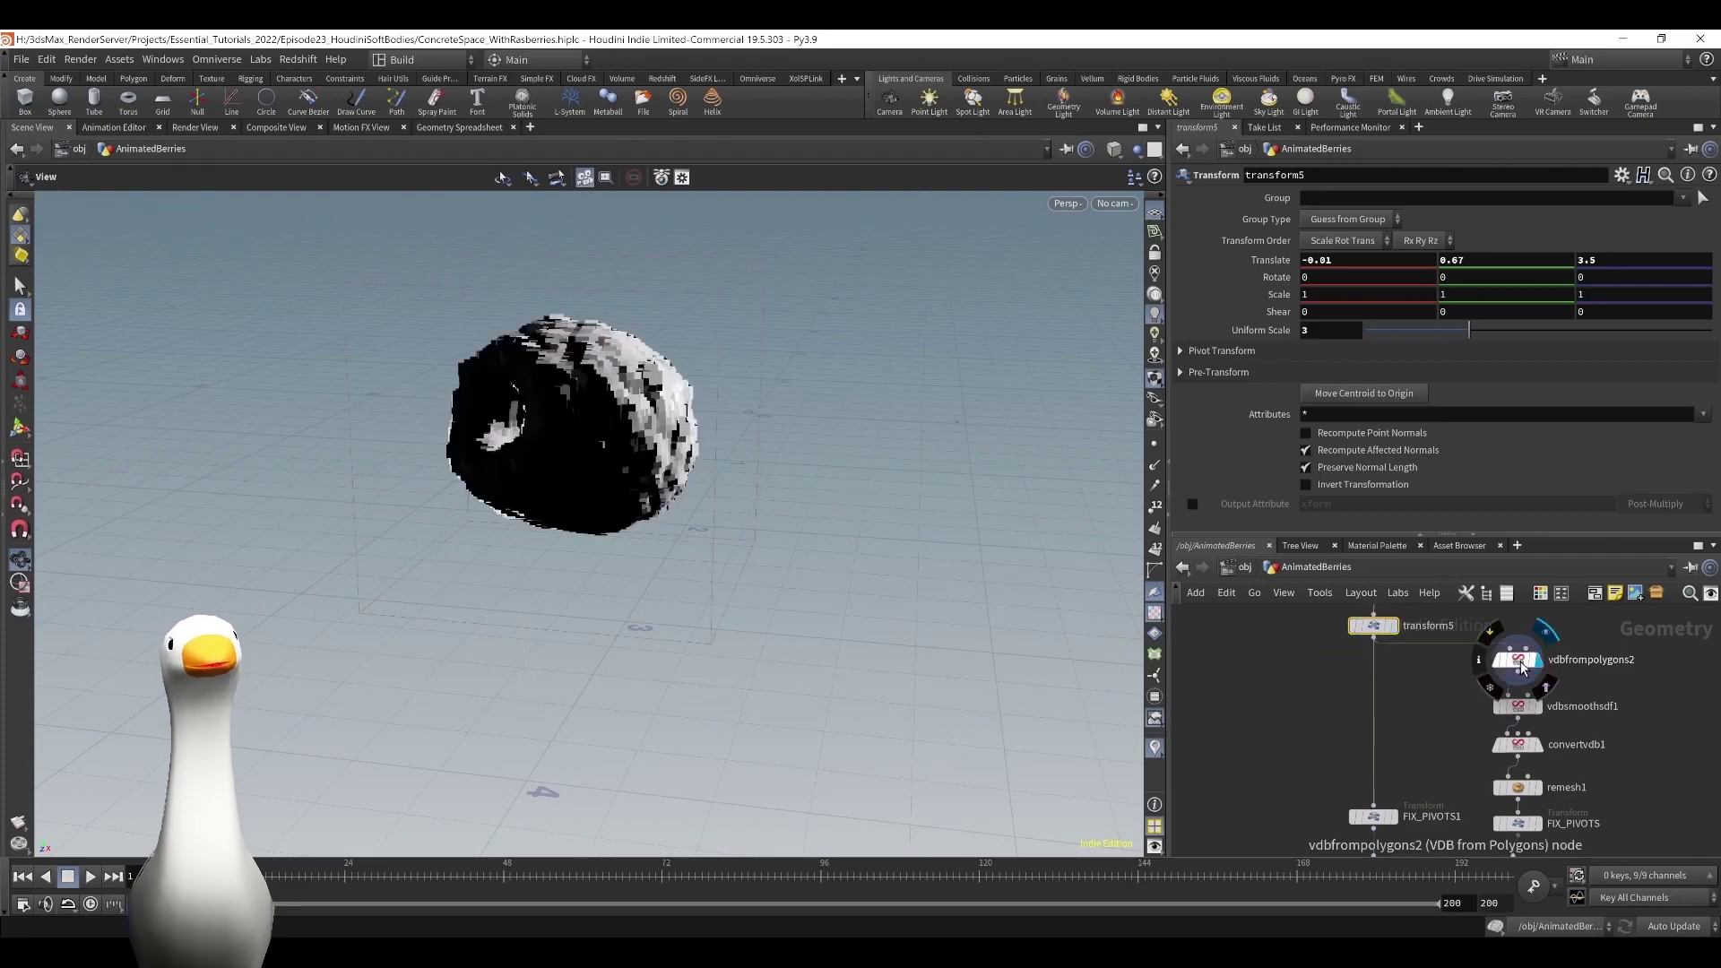
click(1517, 661)
key(w)
key(w)
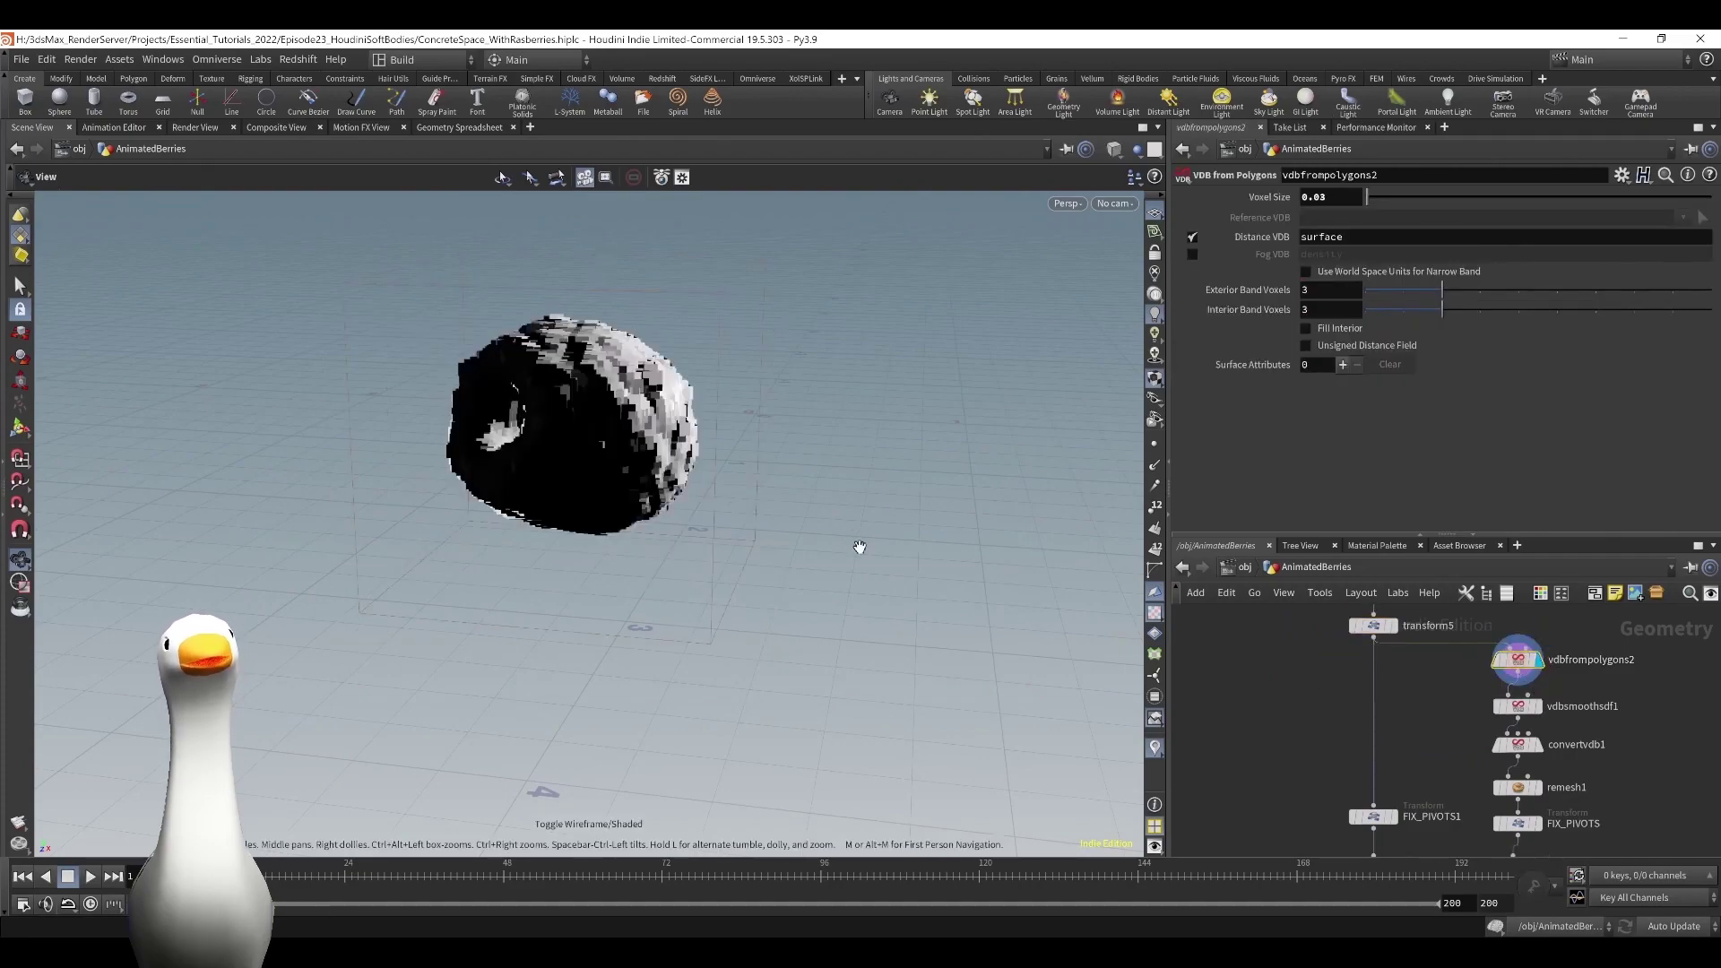
click(1519, 749)
key(w)
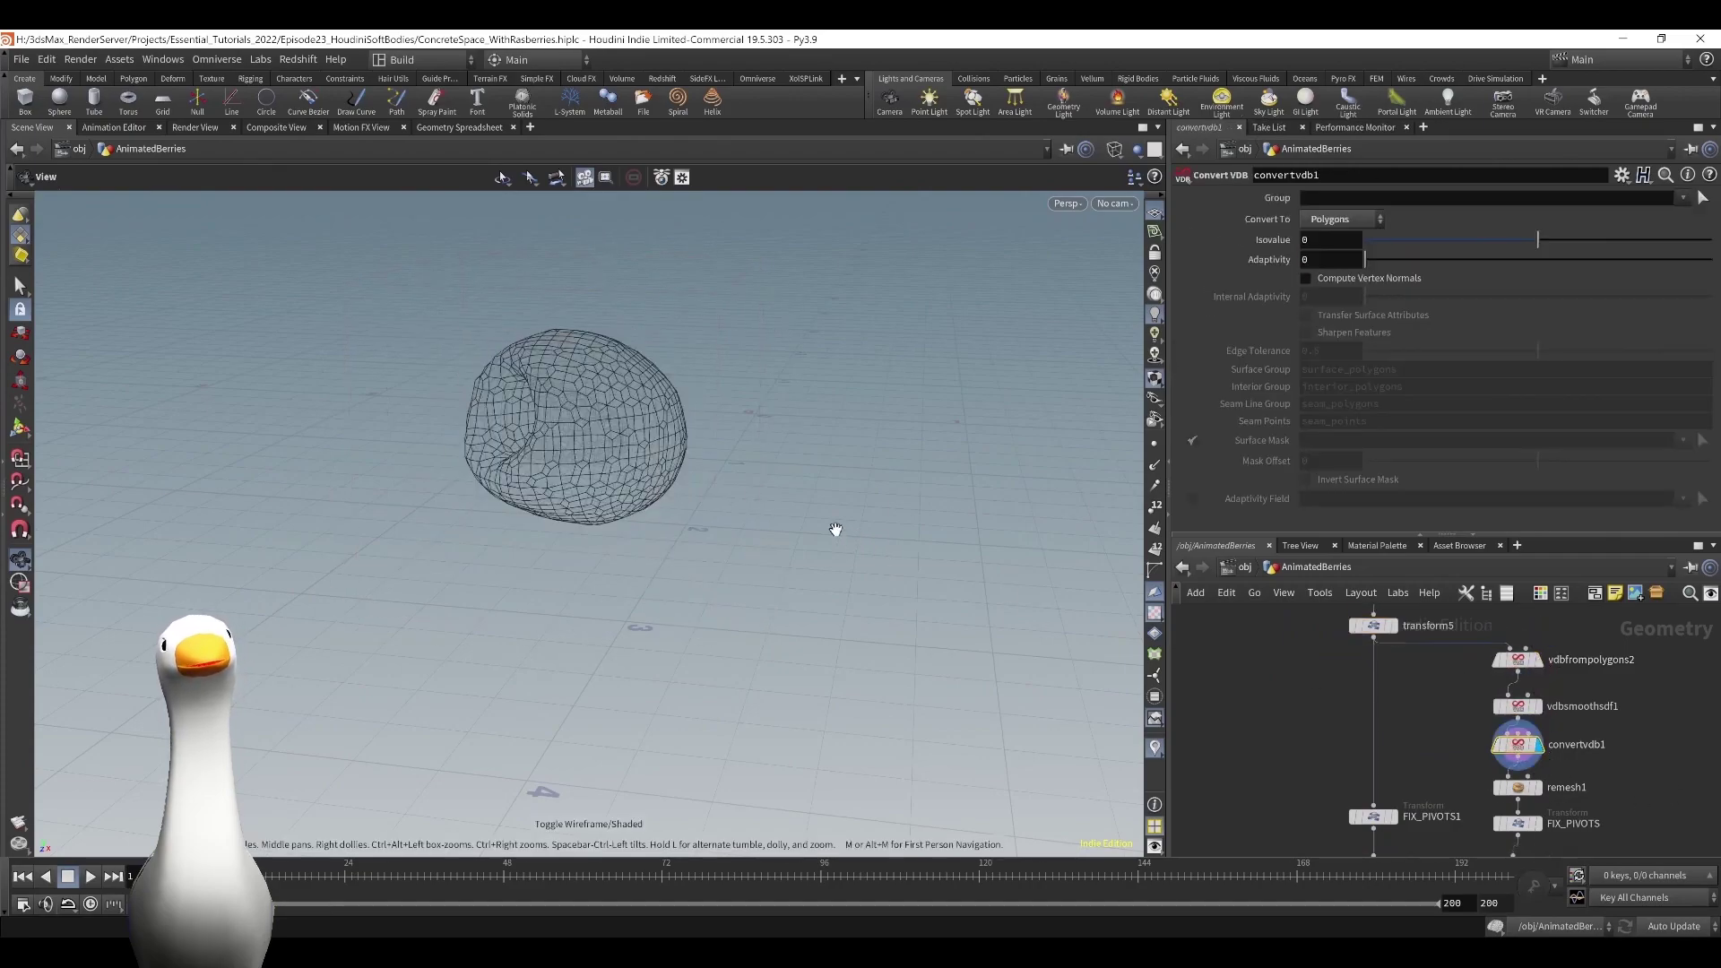
click(1519, 789)
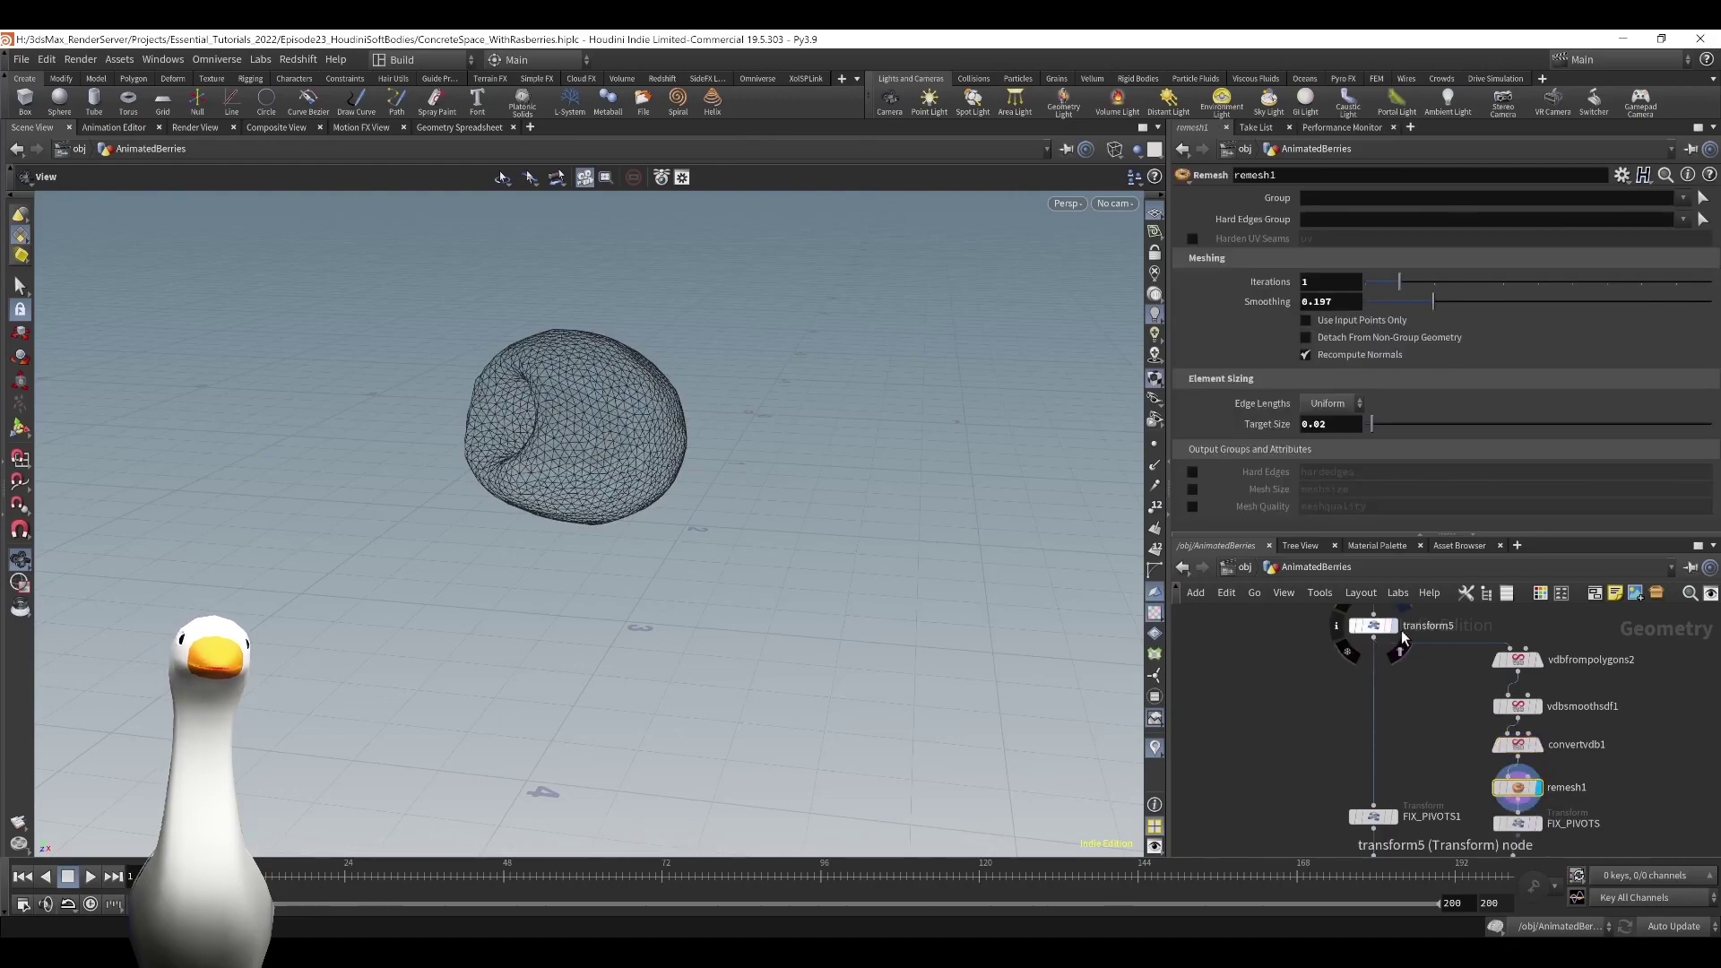
Compare the detailed raspberry of transform5 with its remesh1 hull.
click(1404, 638)
click(1543, 795)
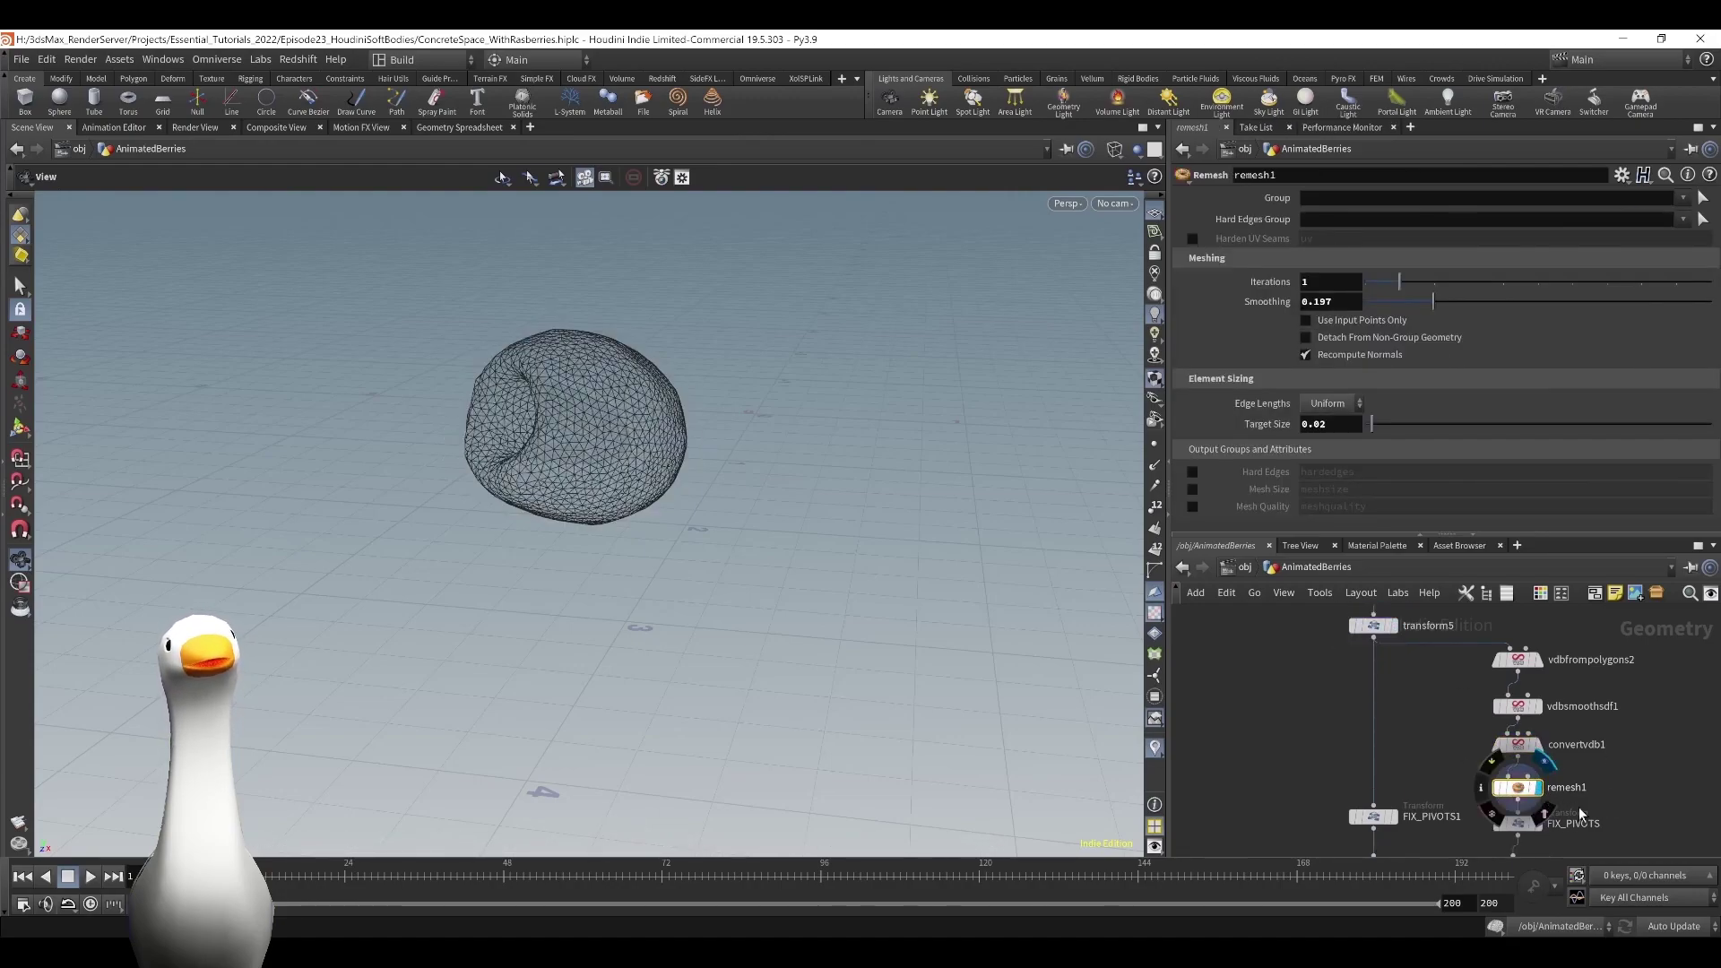
middle_drag(1605, 683, 1581, 655)
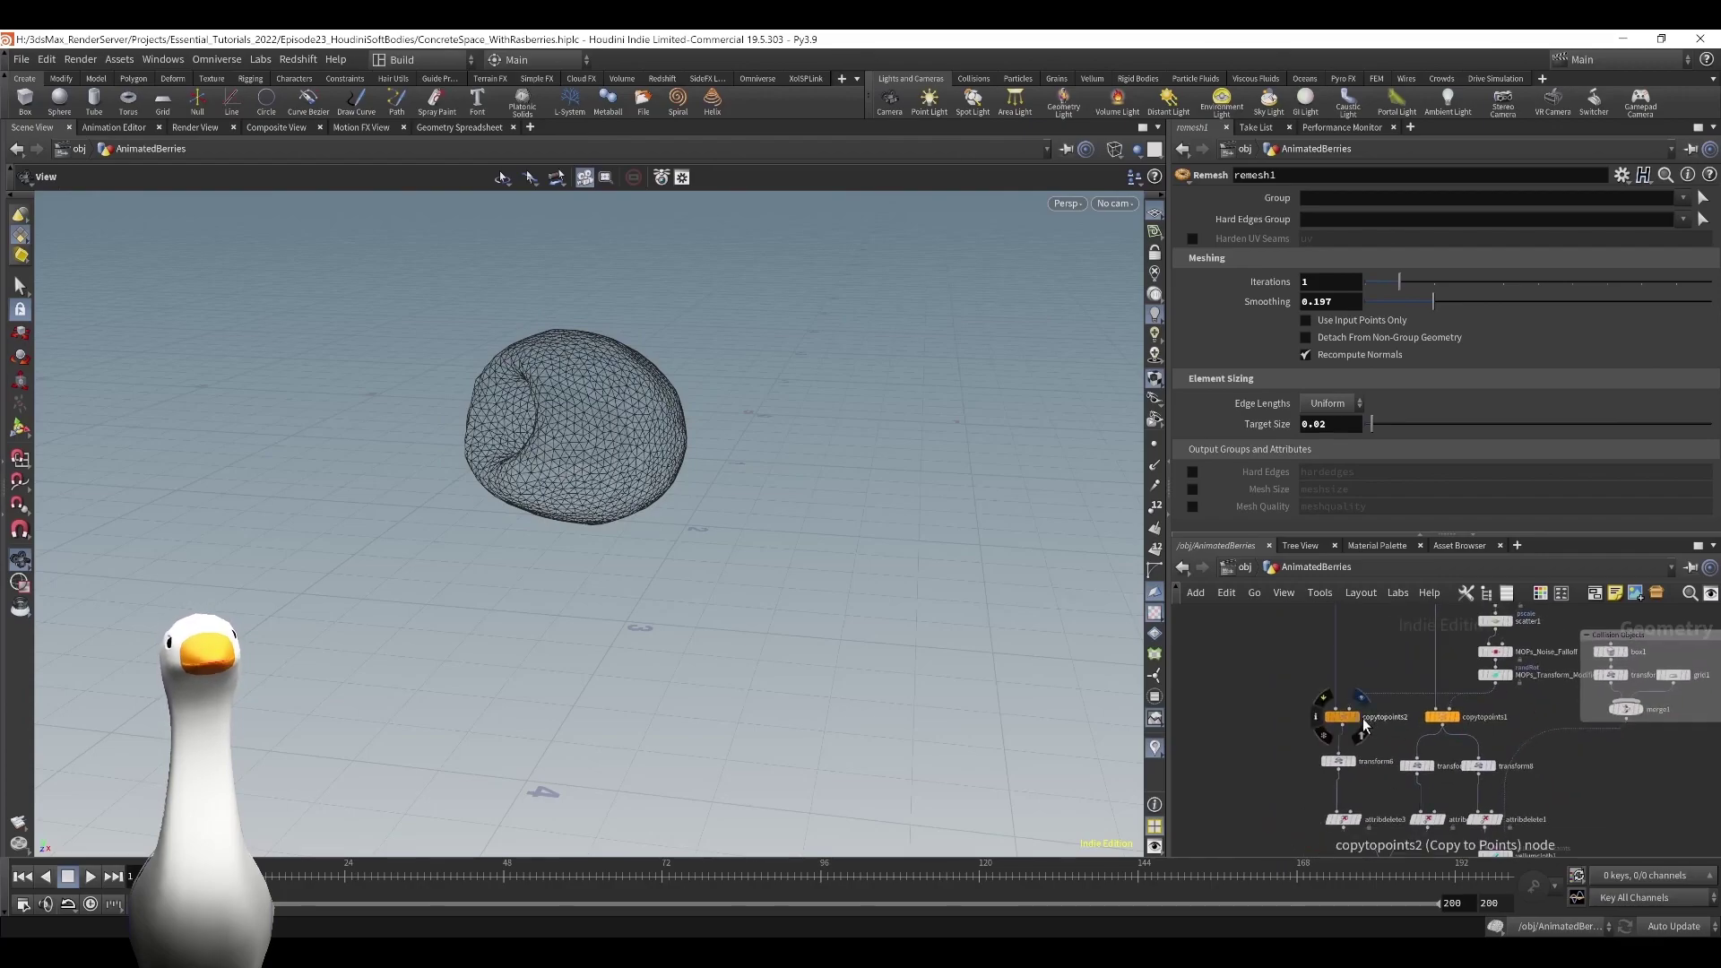
Display copytopoints2 and copytopoints1 in turn, and examine the scattered low-poly raspberry copies in wireframe.
click(1362, 724)
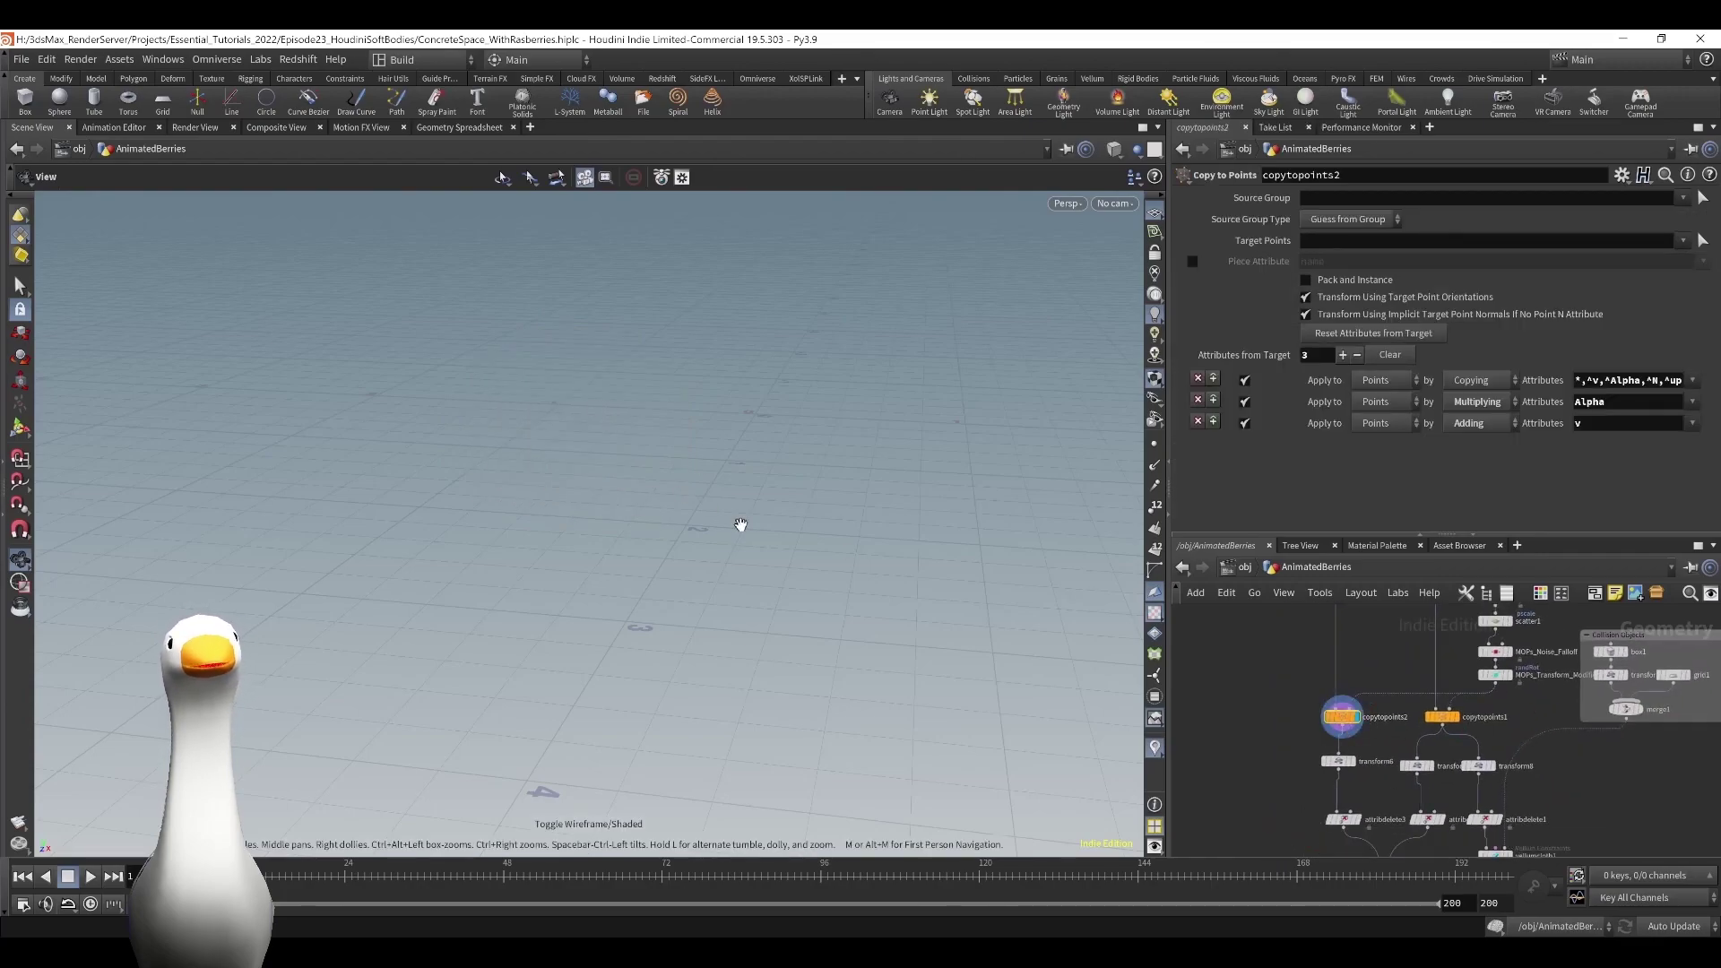
key(f)
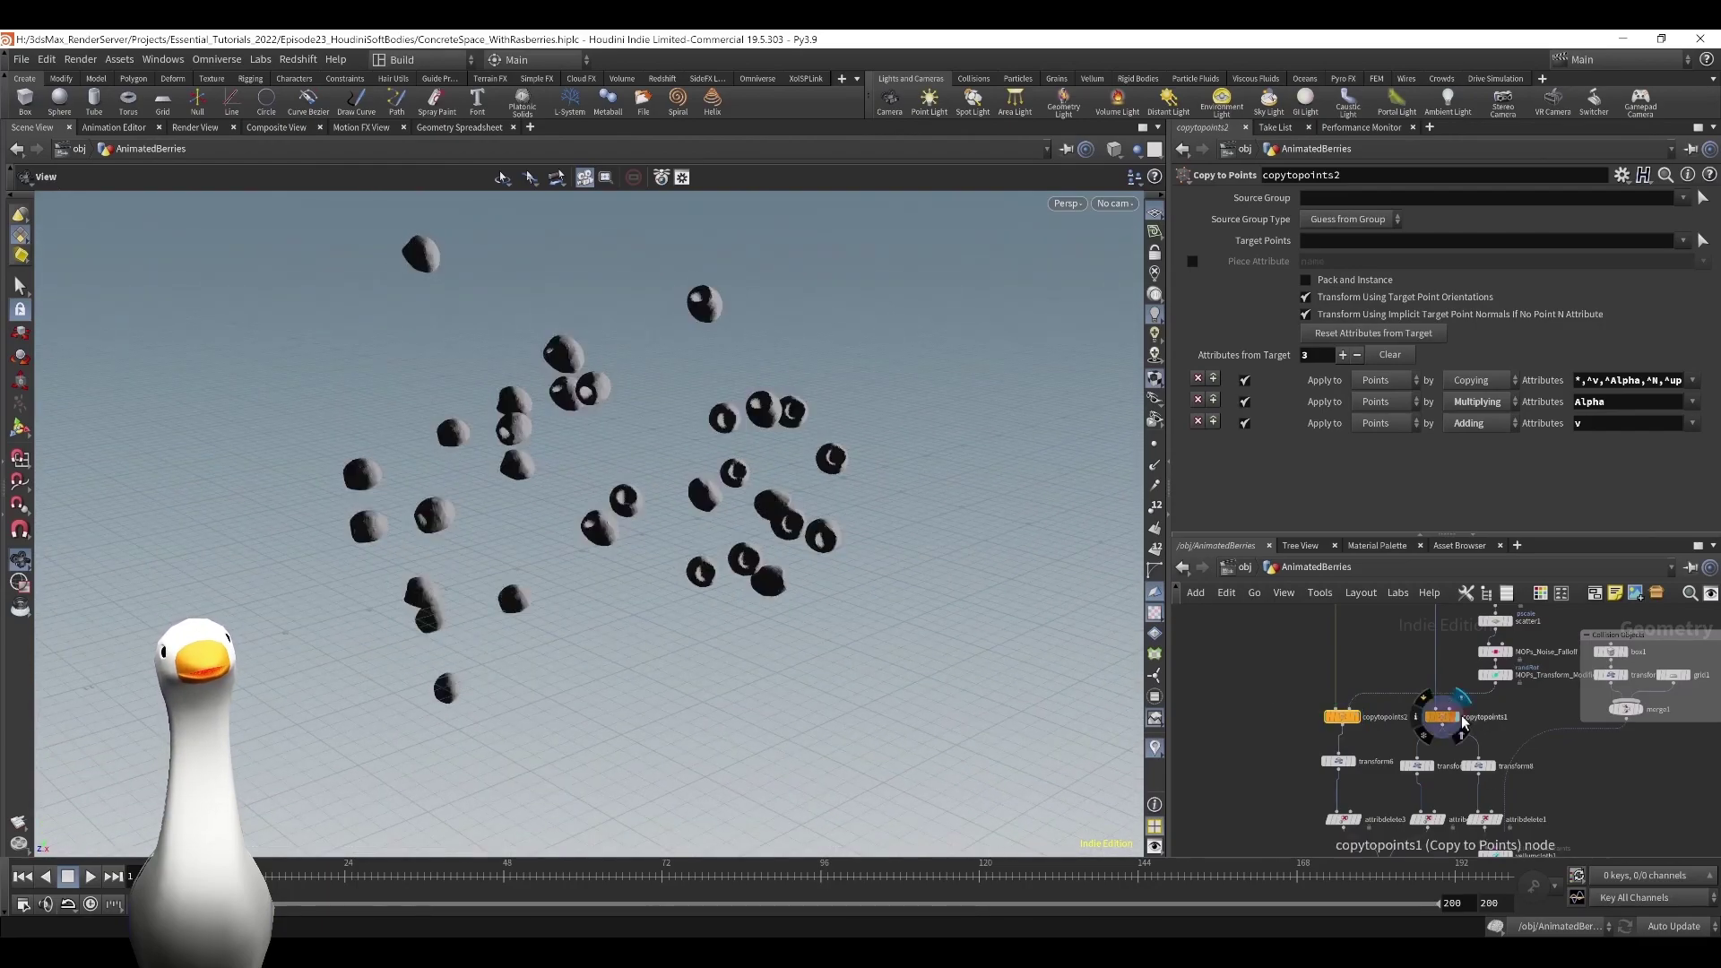
key(w)
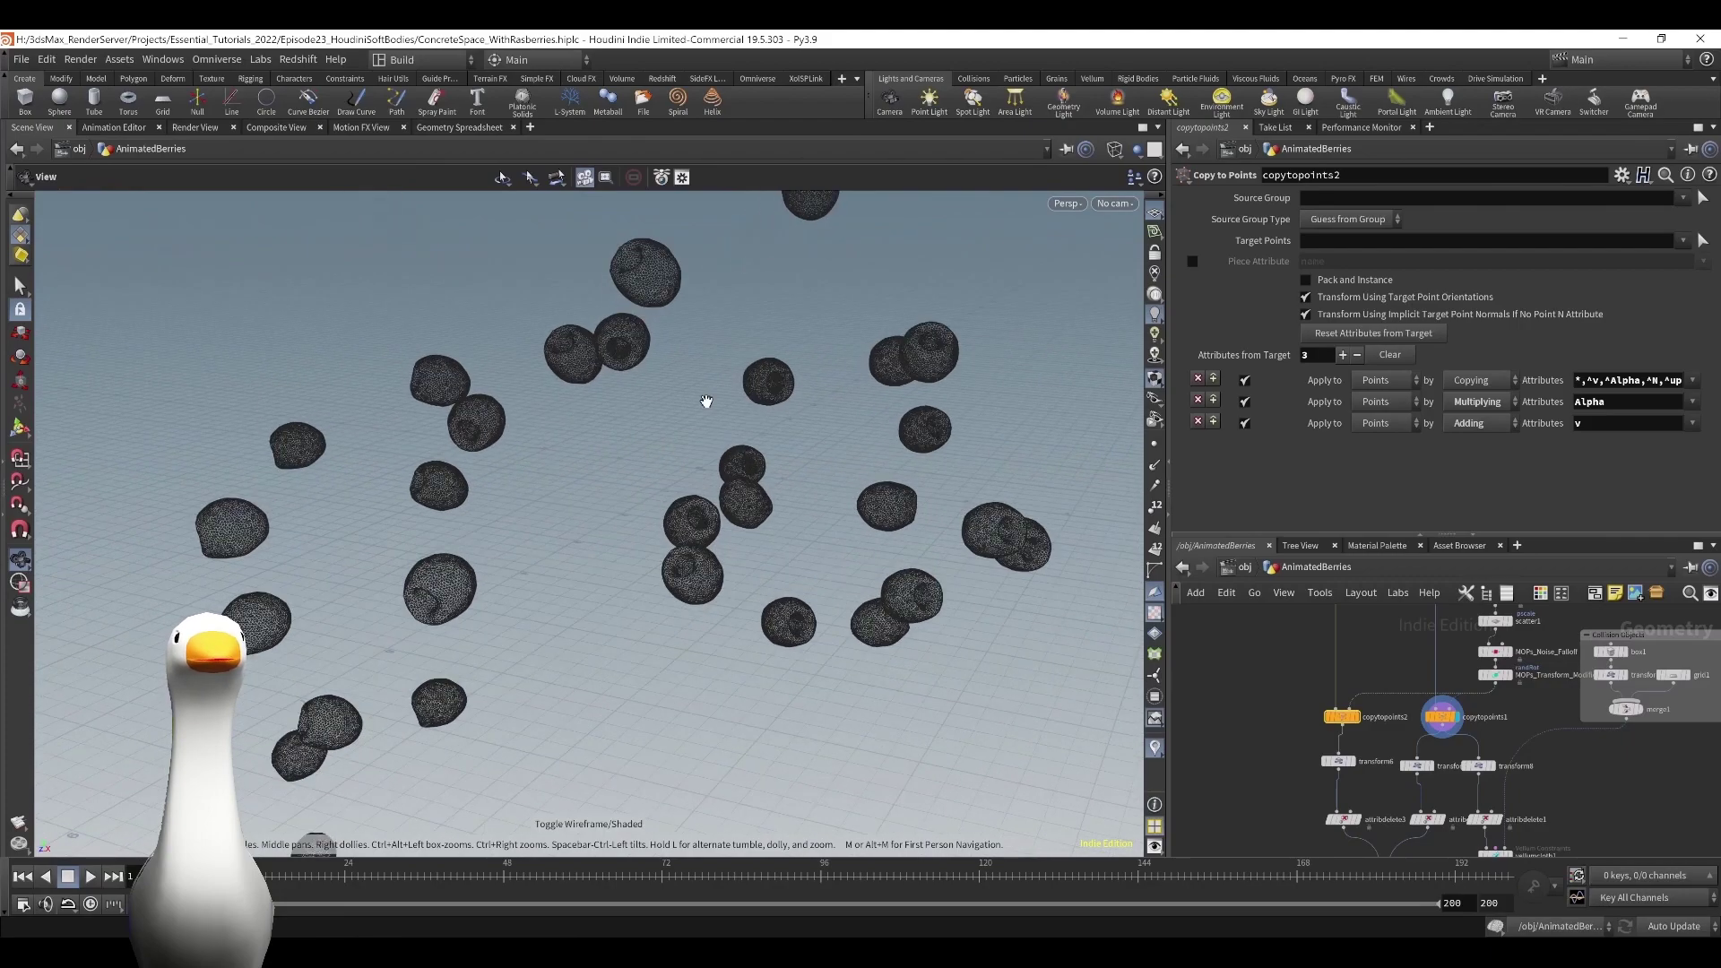
mouse_move(597, 439)
mouse_down()
mouse_move(556, 430)
mouse_move(620, 435)
mouse_up()
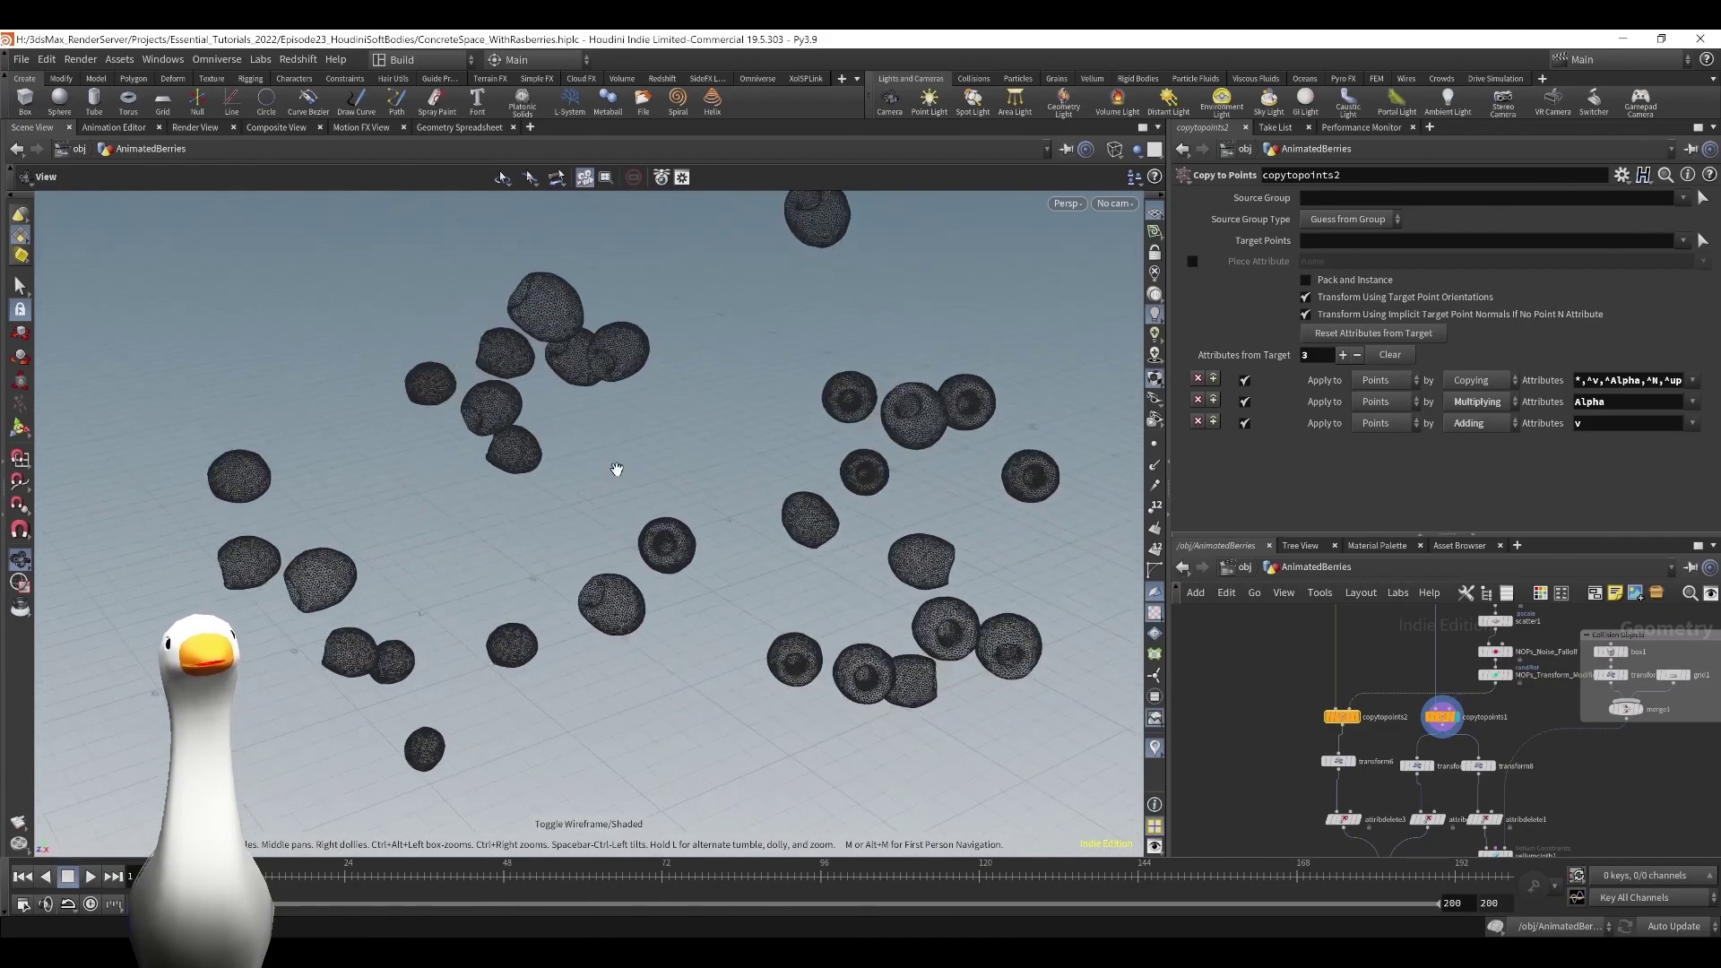
Examine the bend settings of the raspberries' vellumcloth1 and display vellumsolver1.
middle_drag(1523, 812, 1467, 644)
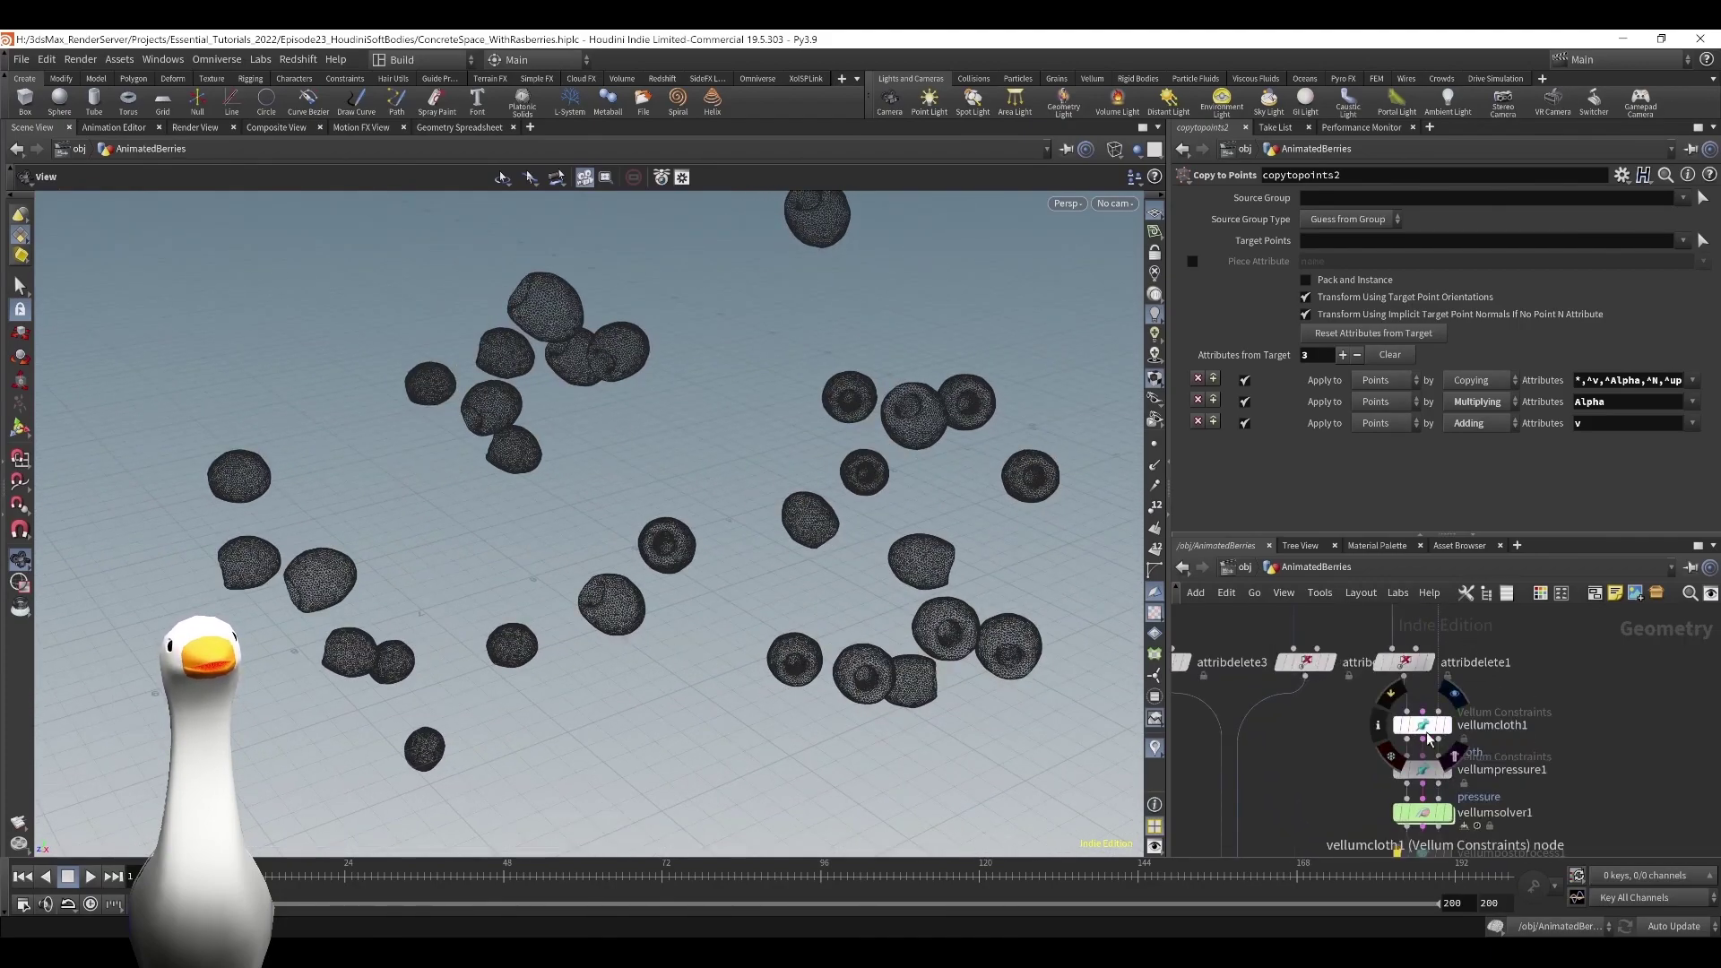
click(1425, 728)
click(1427, 682)
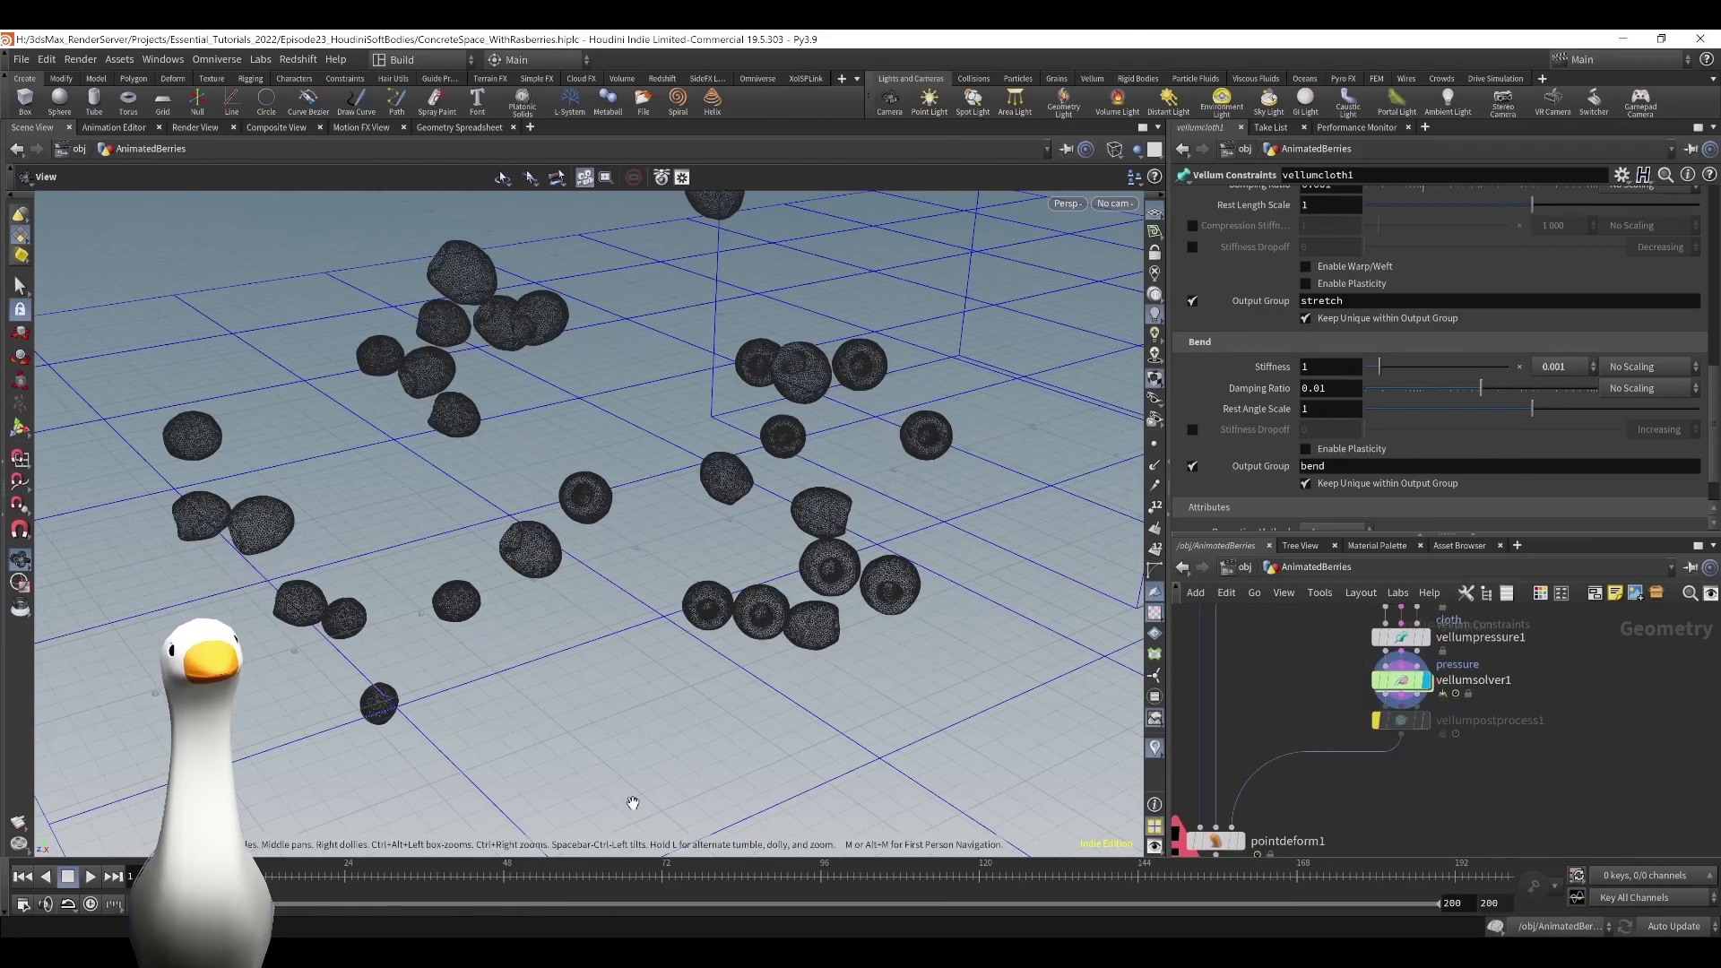
Scrub through the raspberry simulation and inspect the detailed pointdeform1 raspberries up close where they collide.
drag(665, 870, 887, 892)
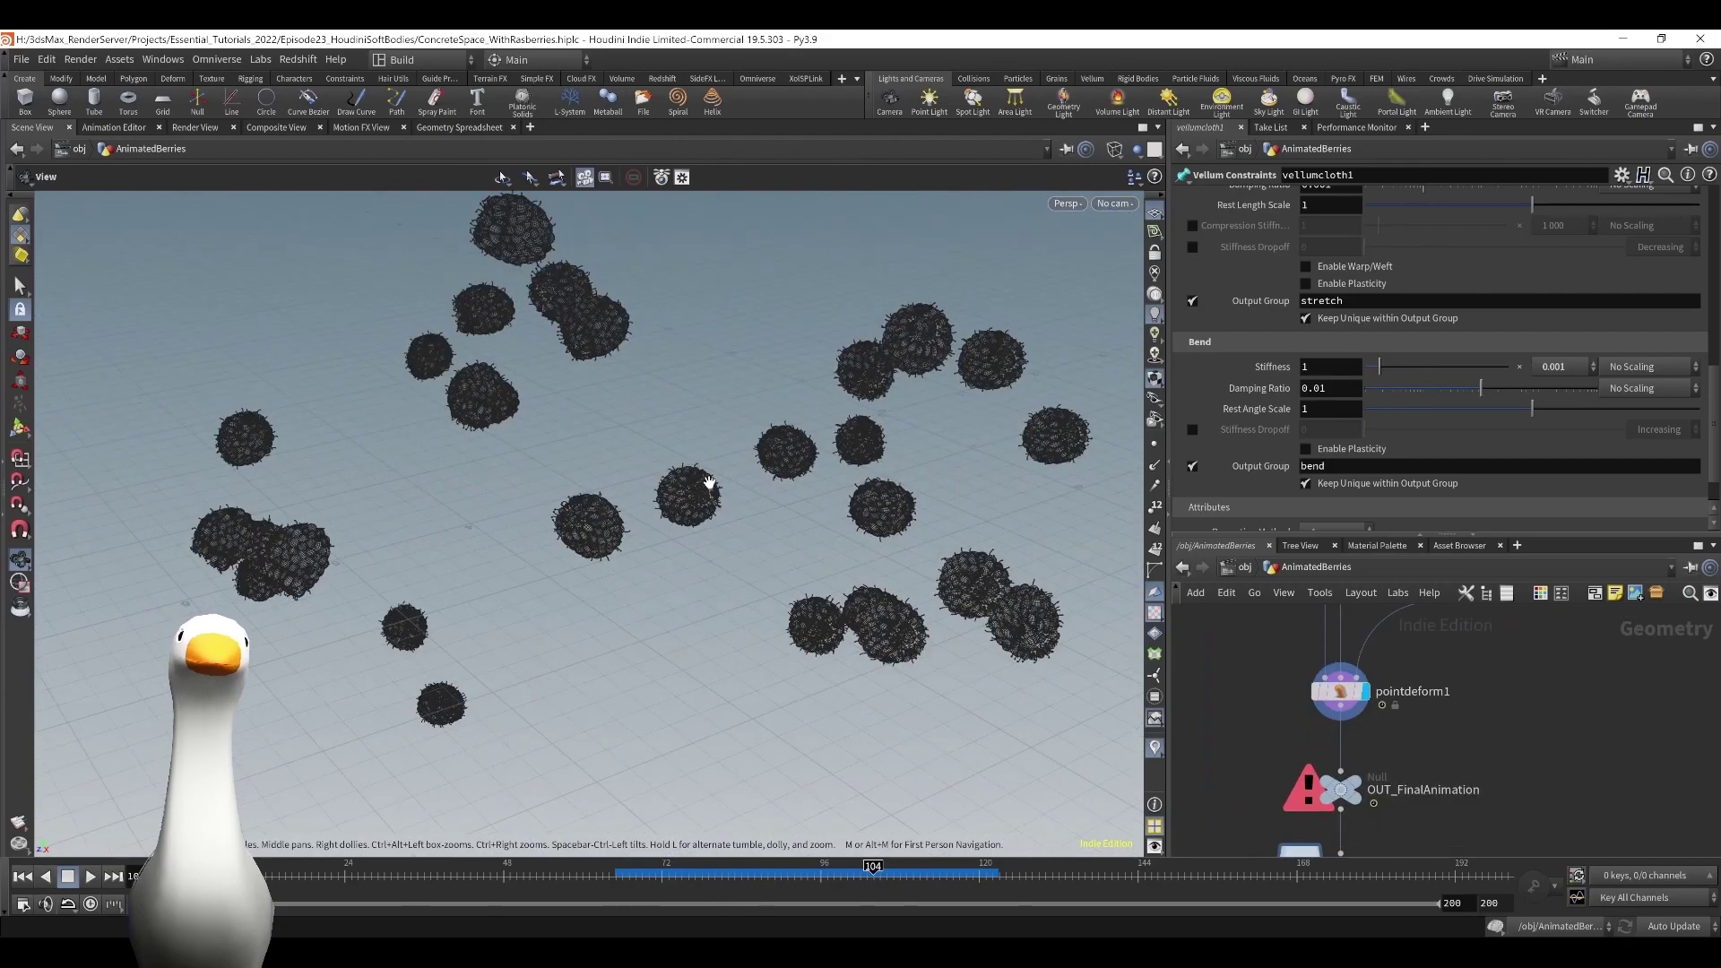
drag(706, 484, 720, 560)
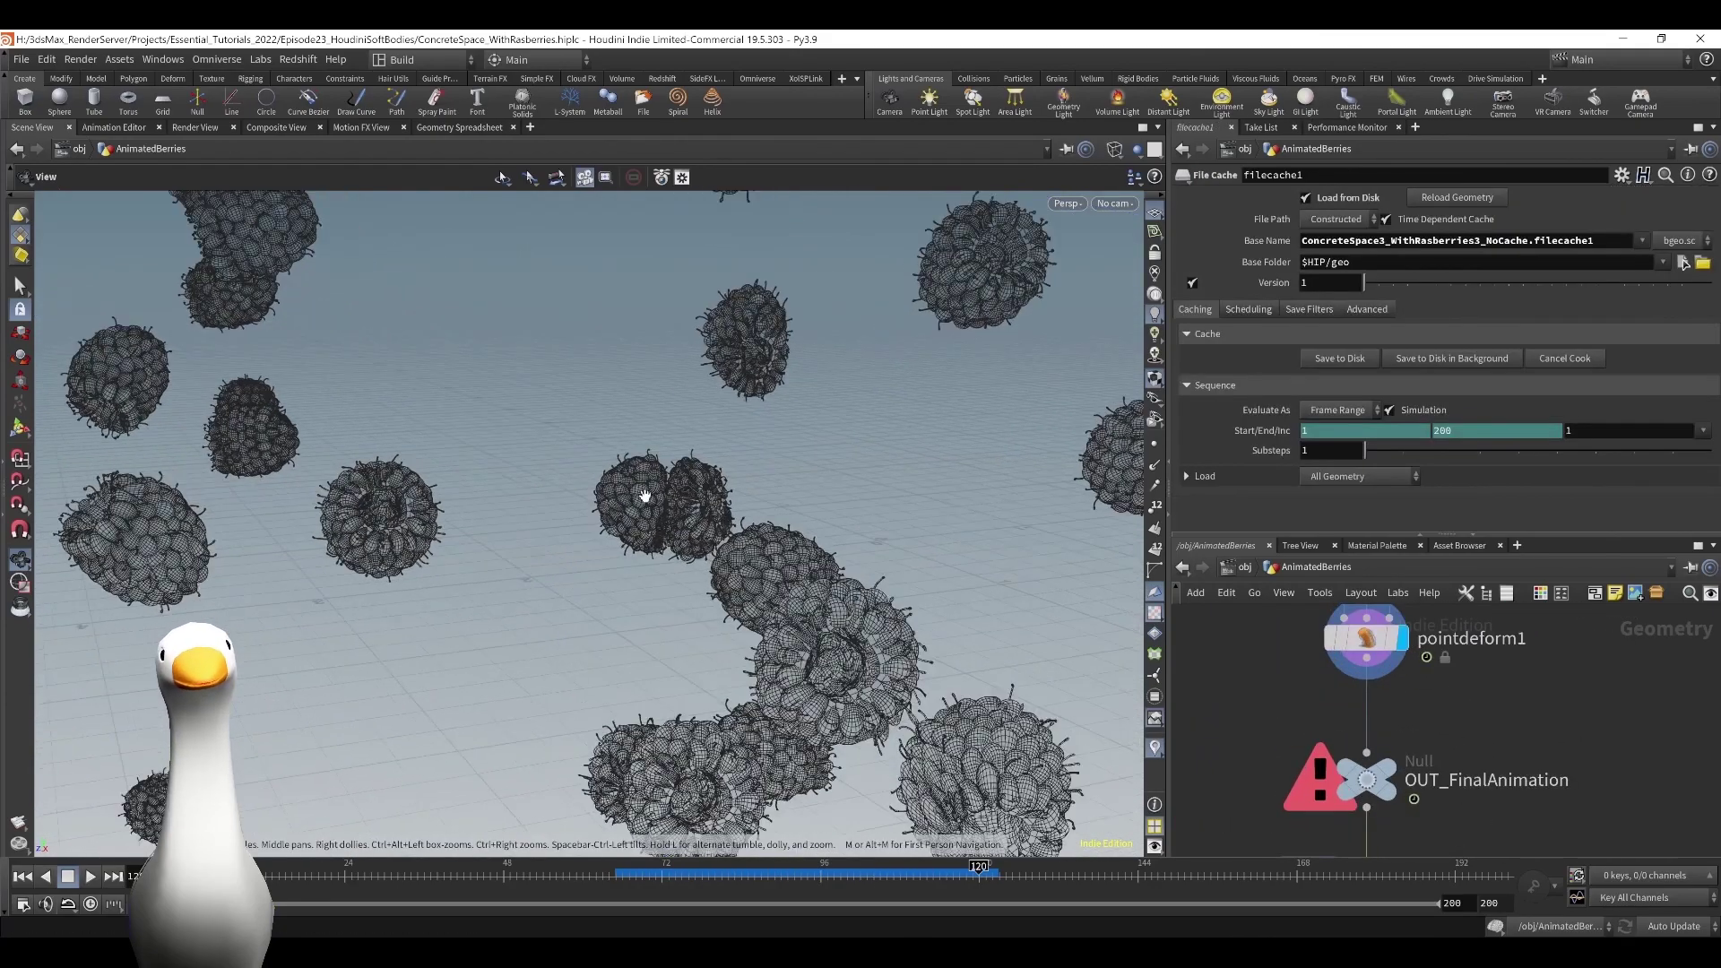
drag(681, 430, 593, 489)
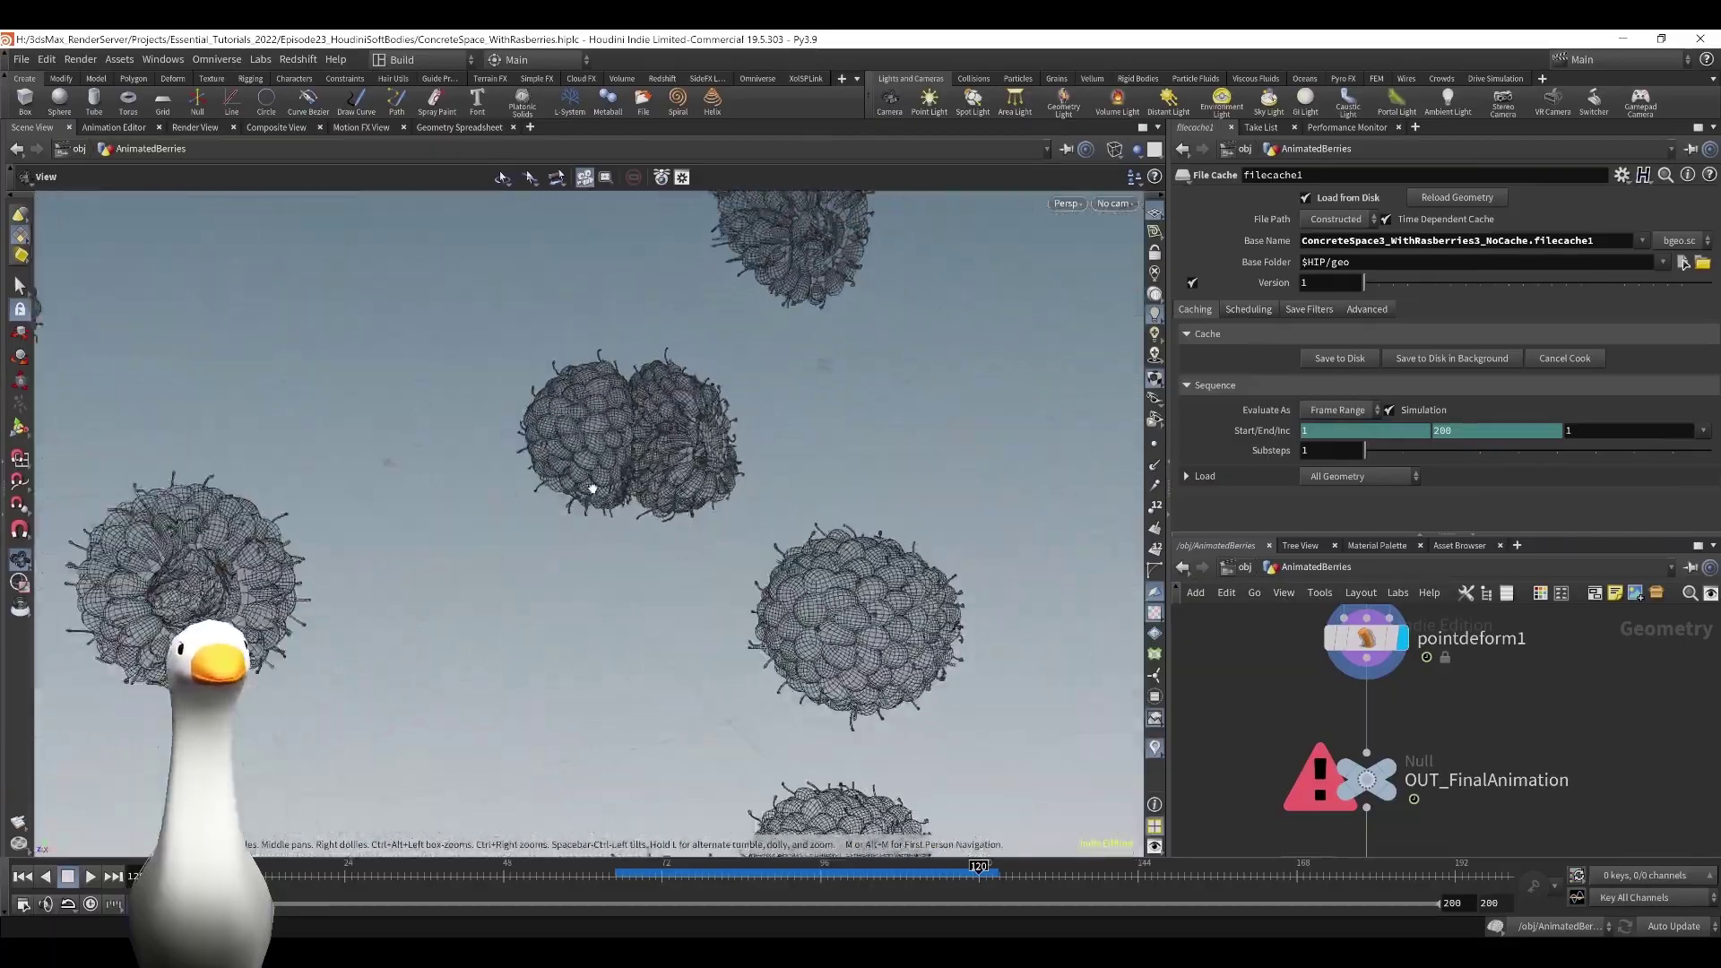